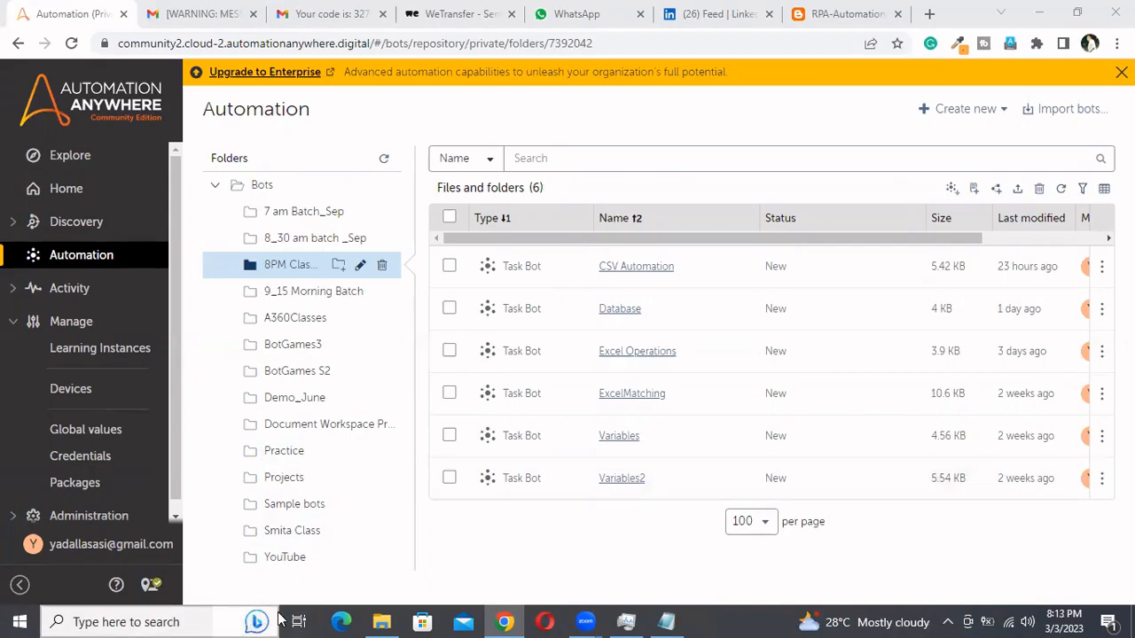
Switch to File Explorer, open the studentconfig XML file from My Docs with Google Chrome, and highlight its whole config block
left_click(383, 621)
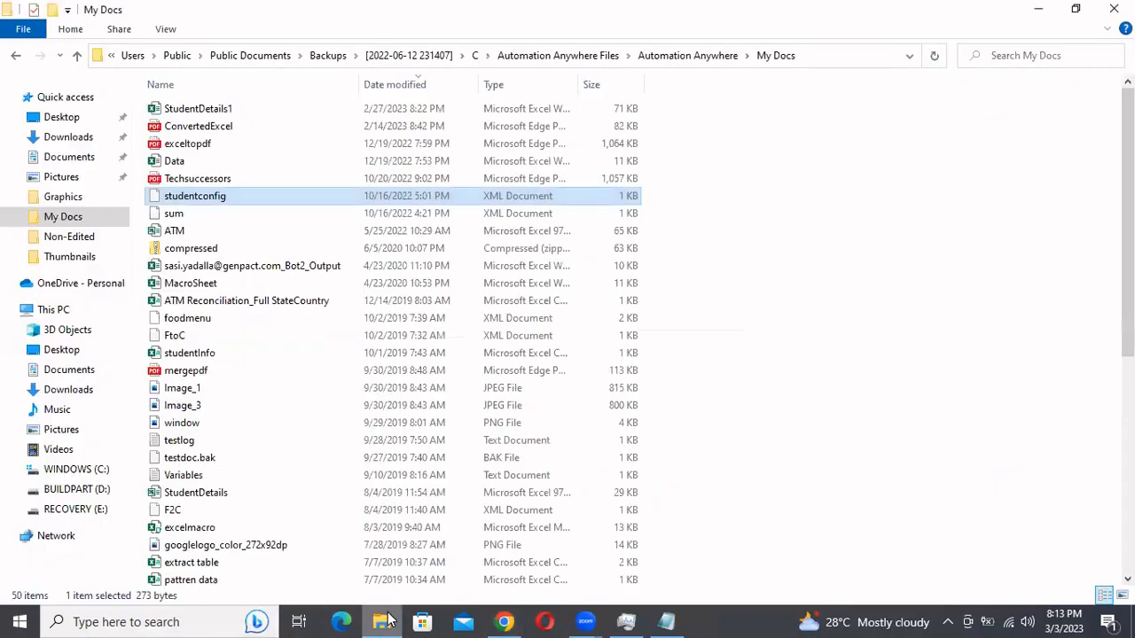
right_click(228, 198)
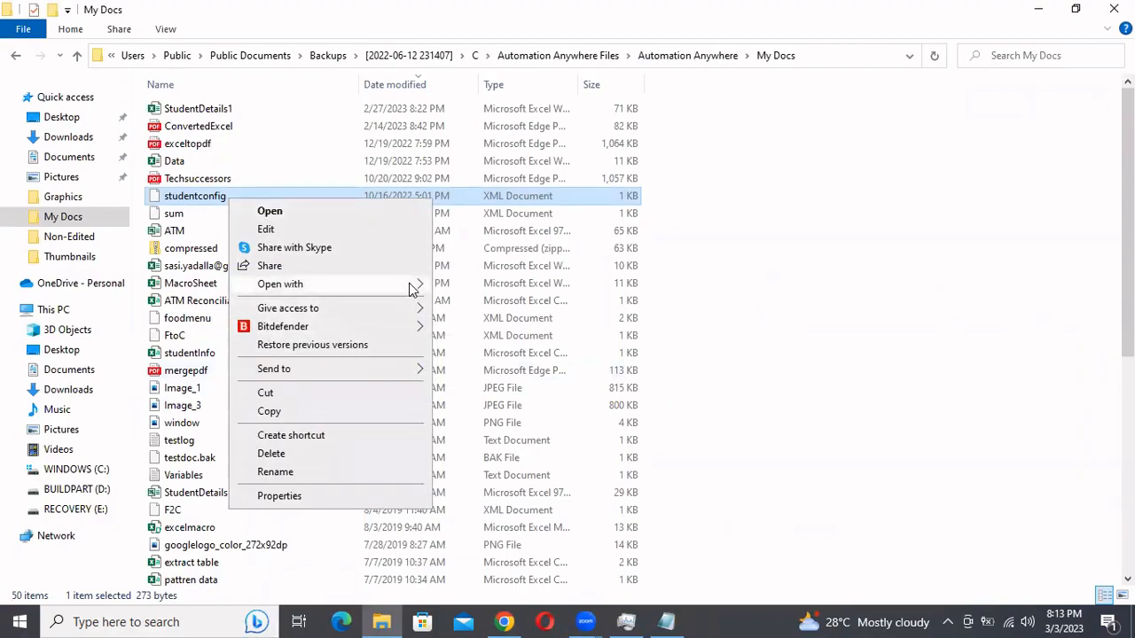
mouse_move(413, 286)
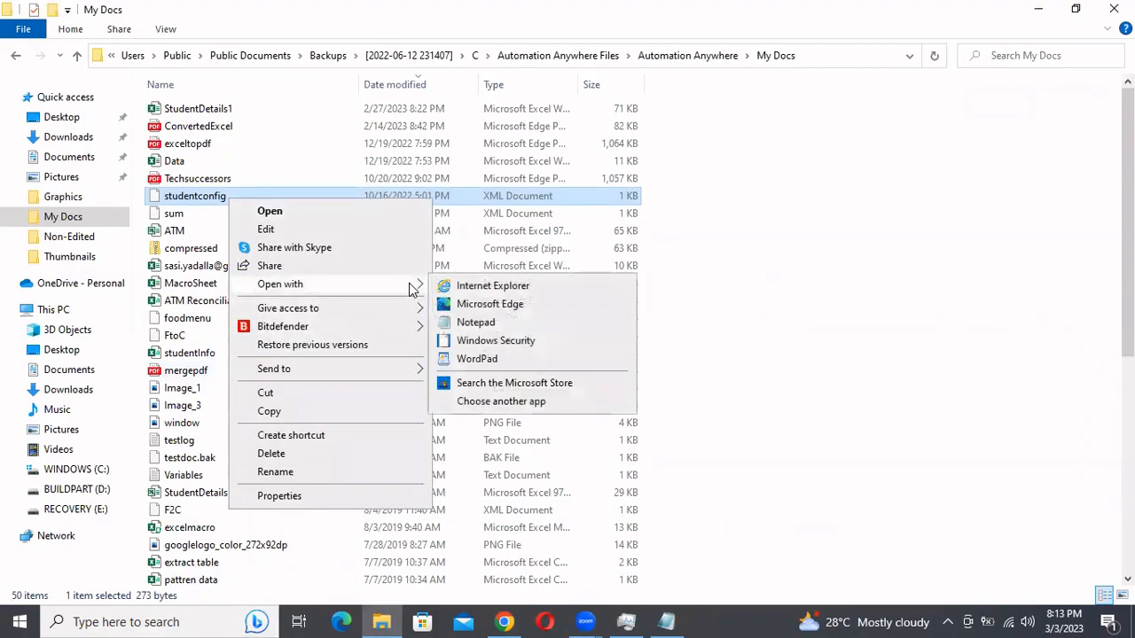
left_click(496, 406)
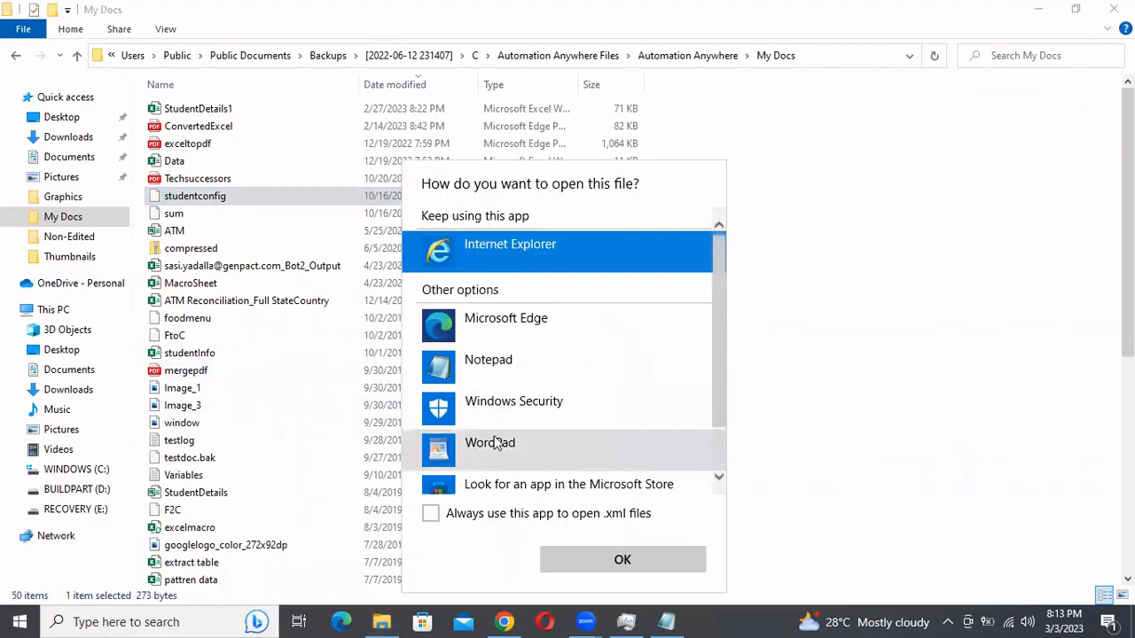
scroll(494, 443, "down", 1)
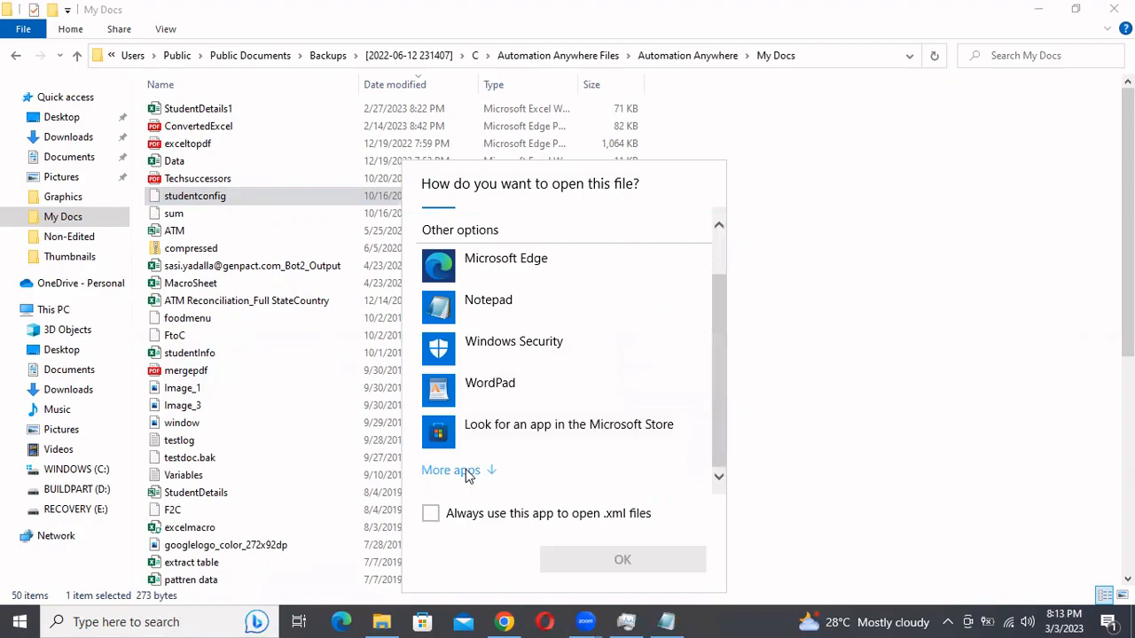
scroll(465, 469, "up", 1)
scroll(474, 457, "down", 3)
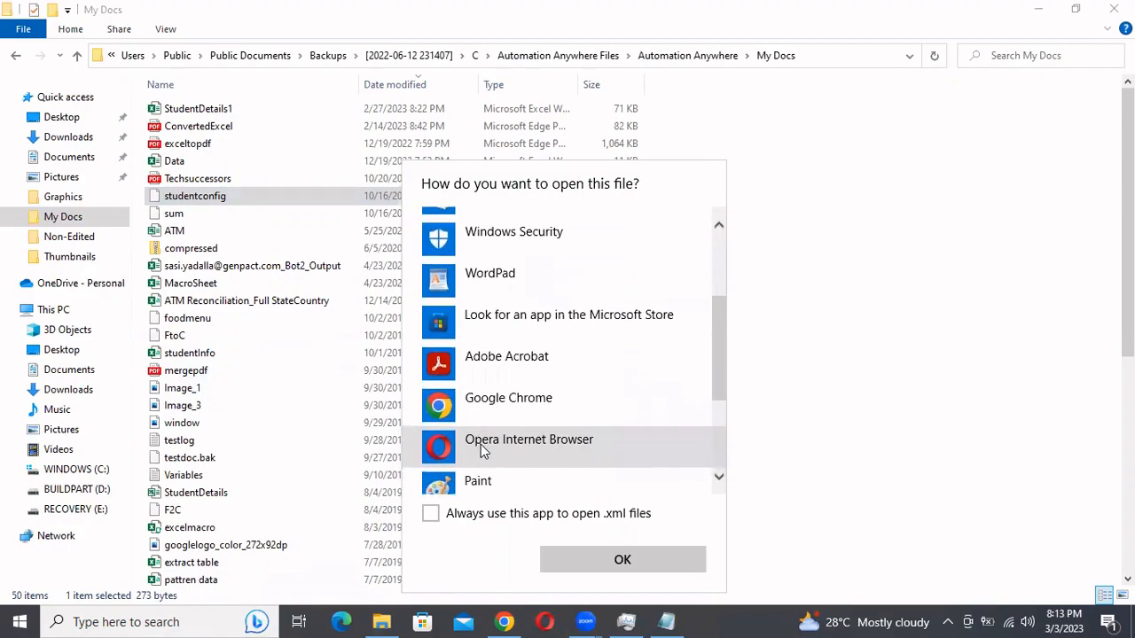
left_click(521, 401)
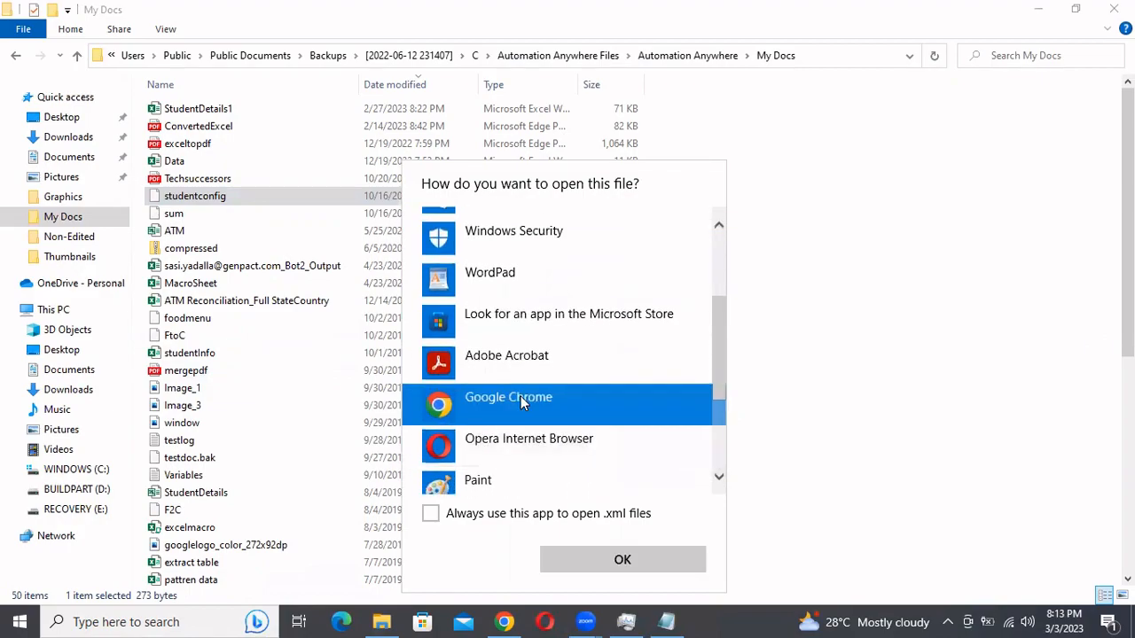
left_click(575, 569)
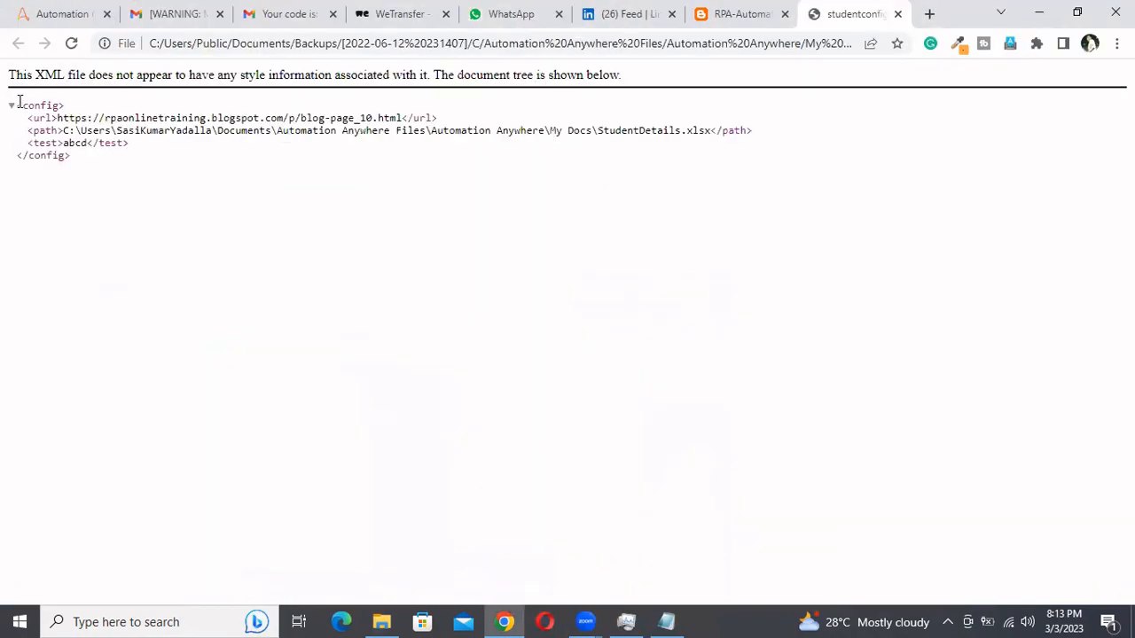
left_click_drag(18, 101, 109, 201)
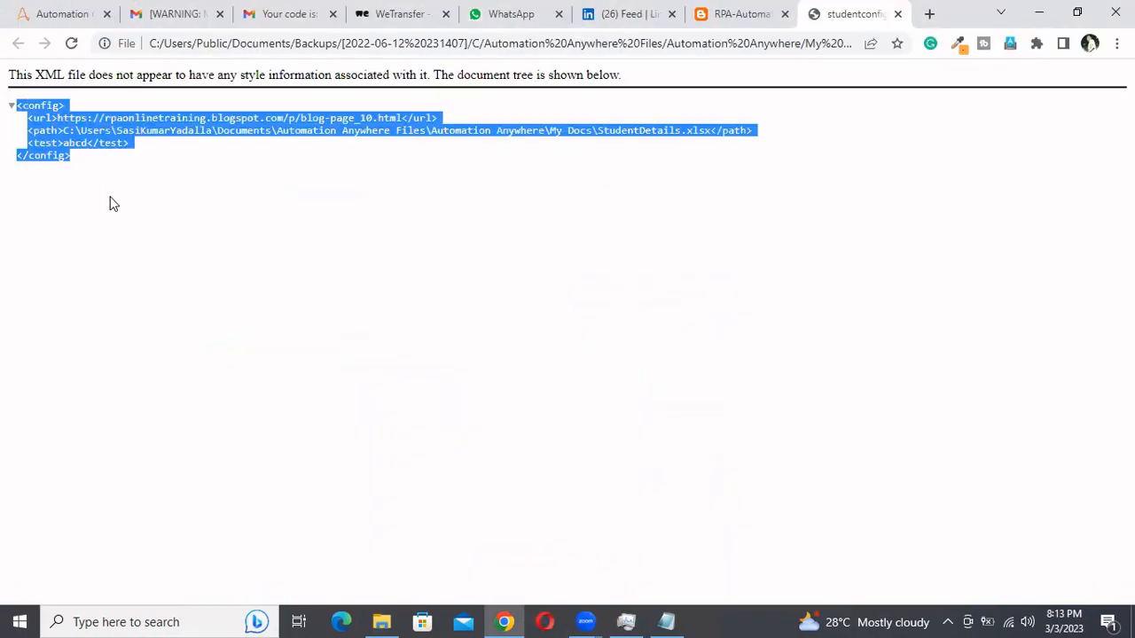
Return to the My Docs folder in File Explorer and open the foodmenu XML file with Google Chrome
left_click(389, 621)
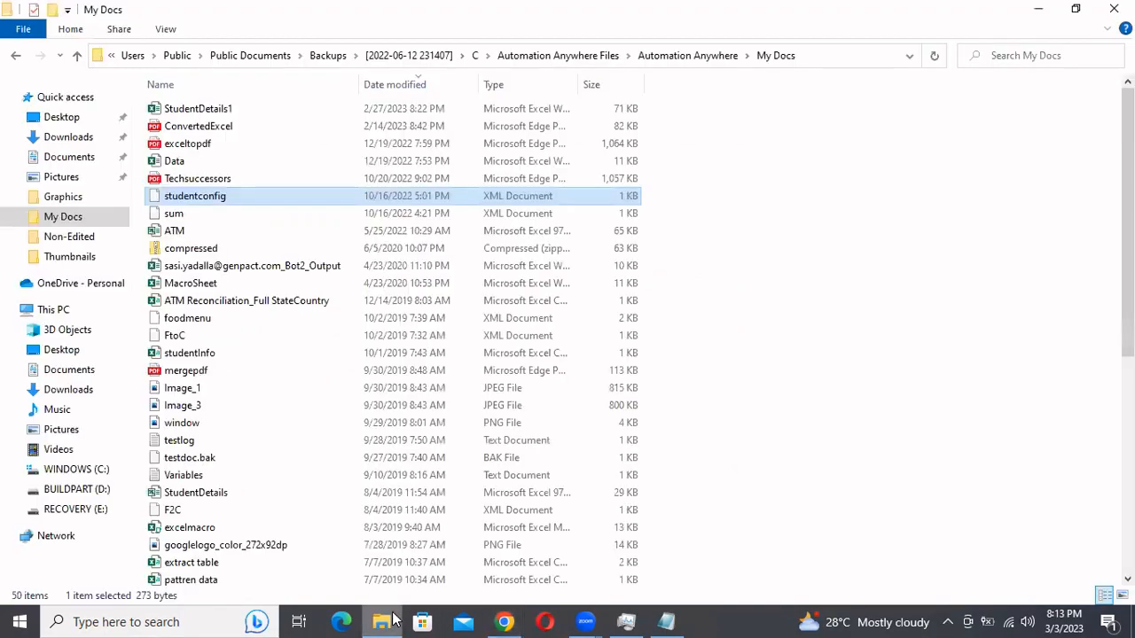
left_click(189, 324)
right_click(190, 321)
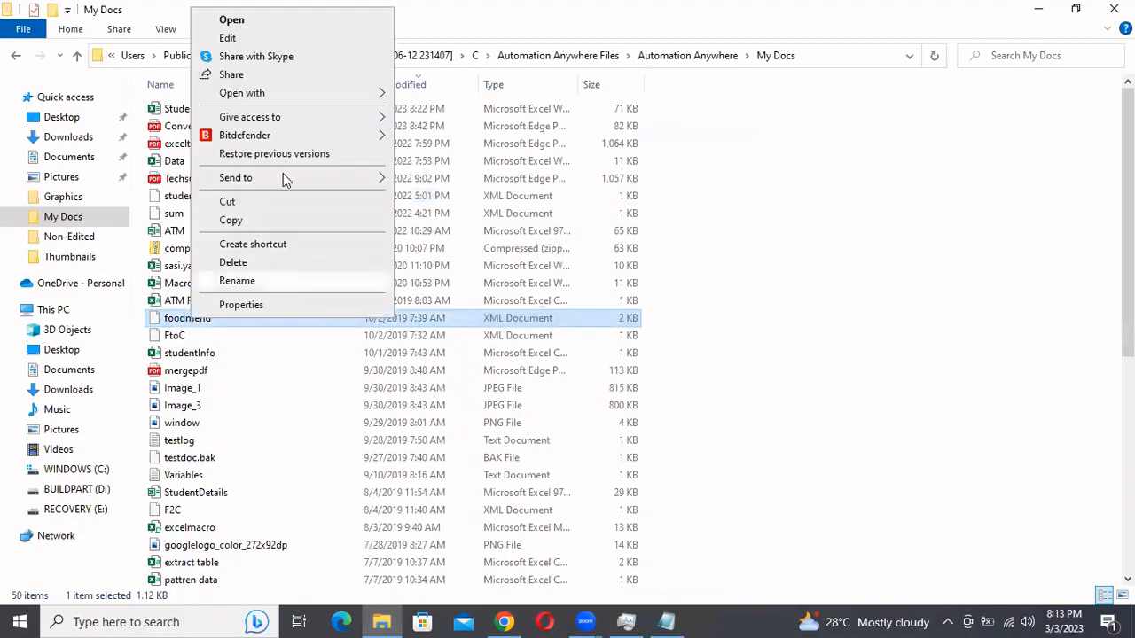
mouse_move(357, 96)
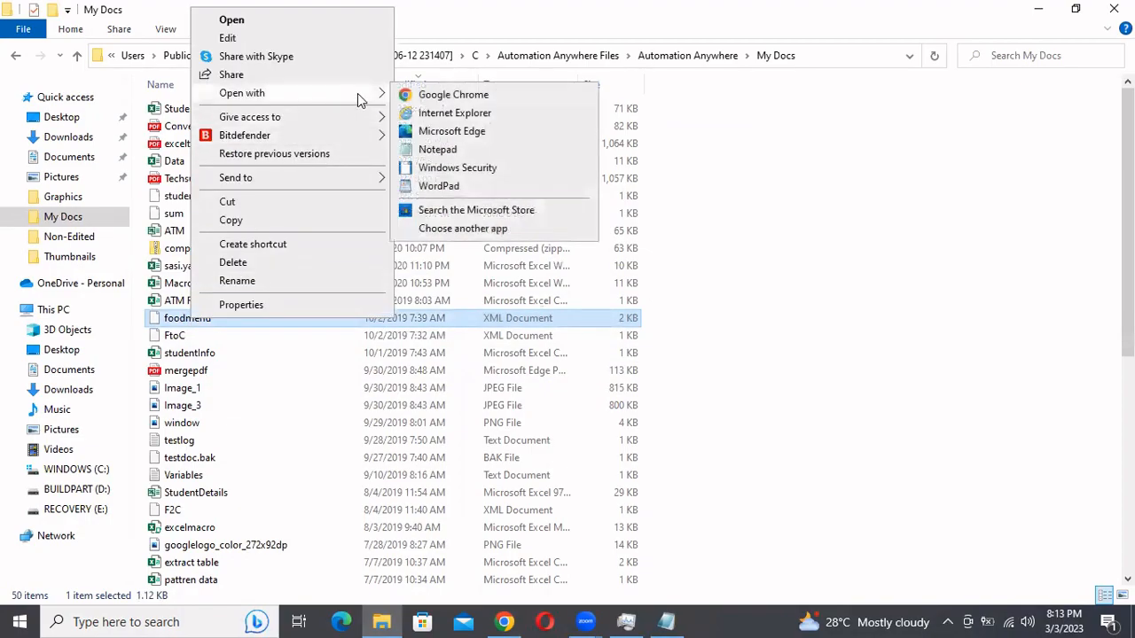
left_click(433, 95)
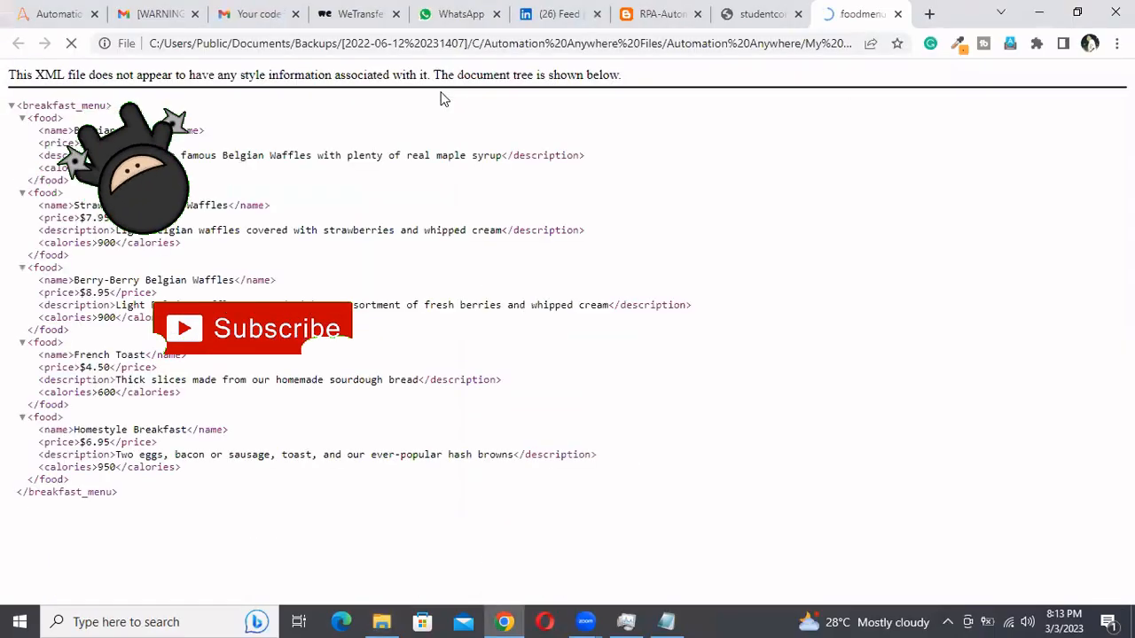
Examine the foodmenu tree by collapsing and re-expanding the breakfast_menu root and the first two food nodes, then highlighting the whole structure
left_click(12, 106)
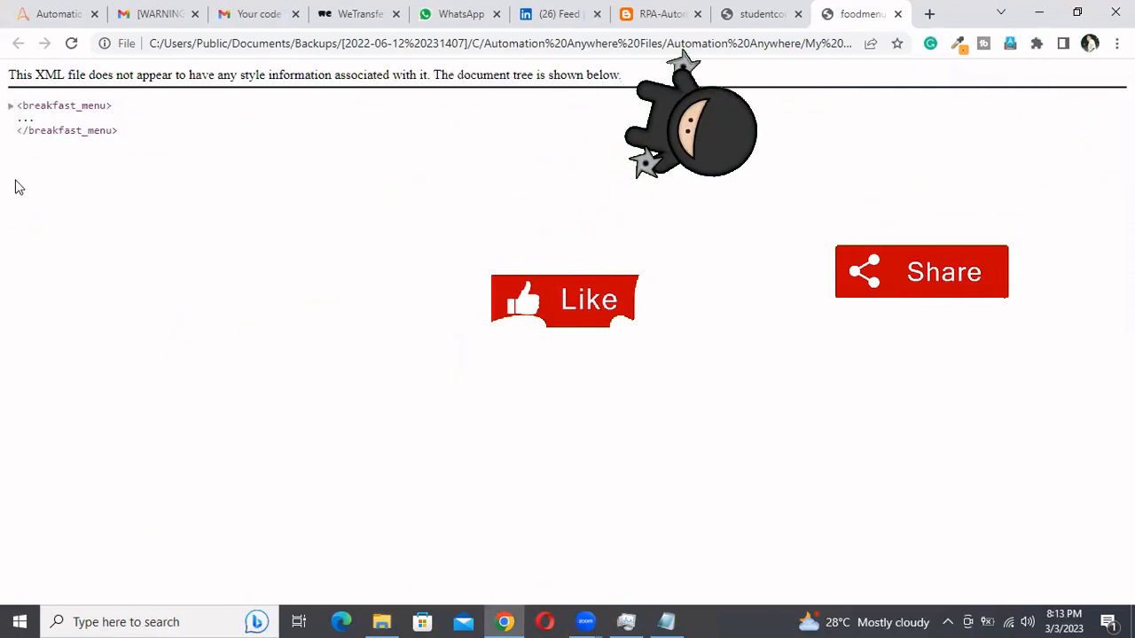
left_click(11, 106)
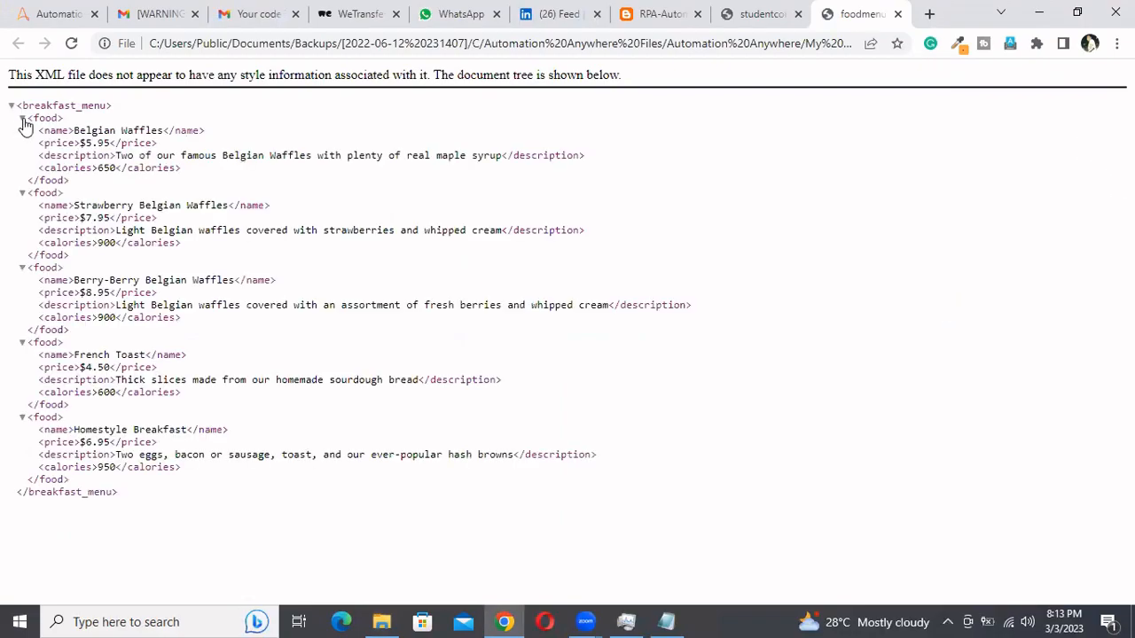
left_click(22, 119)
left_click(22, 119)
left_click(22, 193)
left_click(22, 193)
left_click_drag(151, 505, 13, 108)
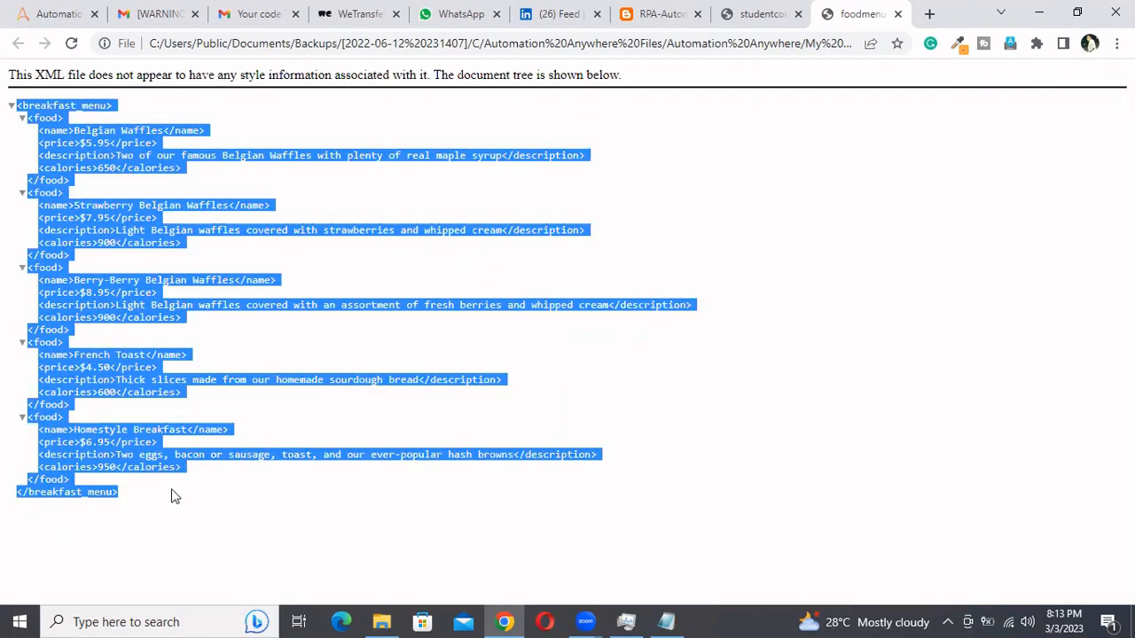
left_click(236, 494)
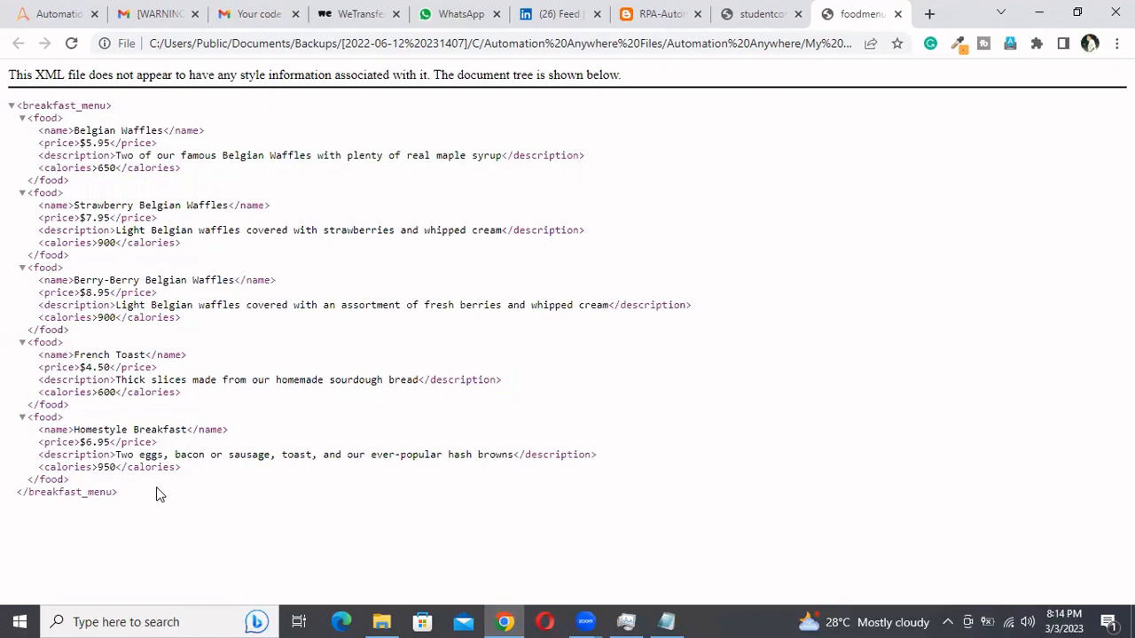
Review the name and date of birth fields of the form on the rpaonlinetraining blog page in Chrome
left_click(380, 621)
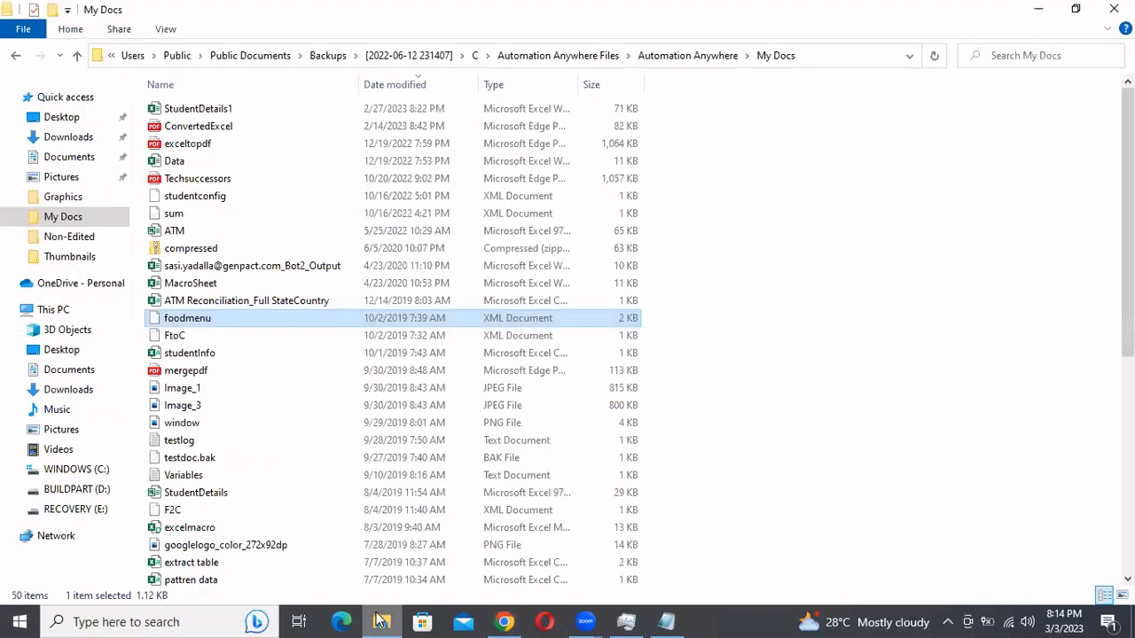
left_click(380, 620)
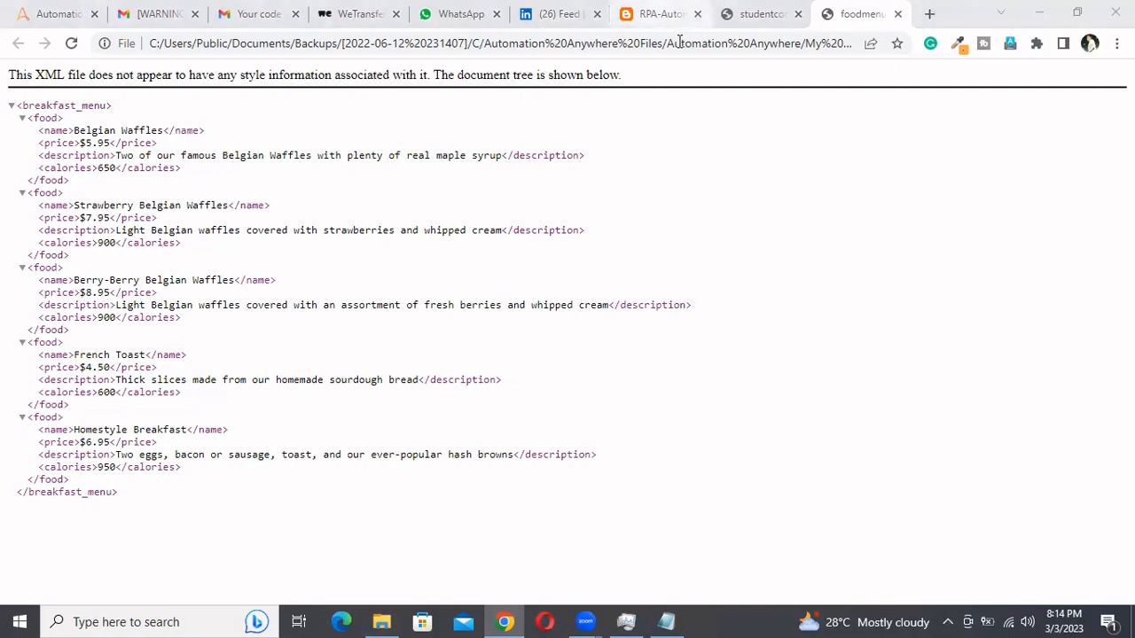
left_click(663, 15)
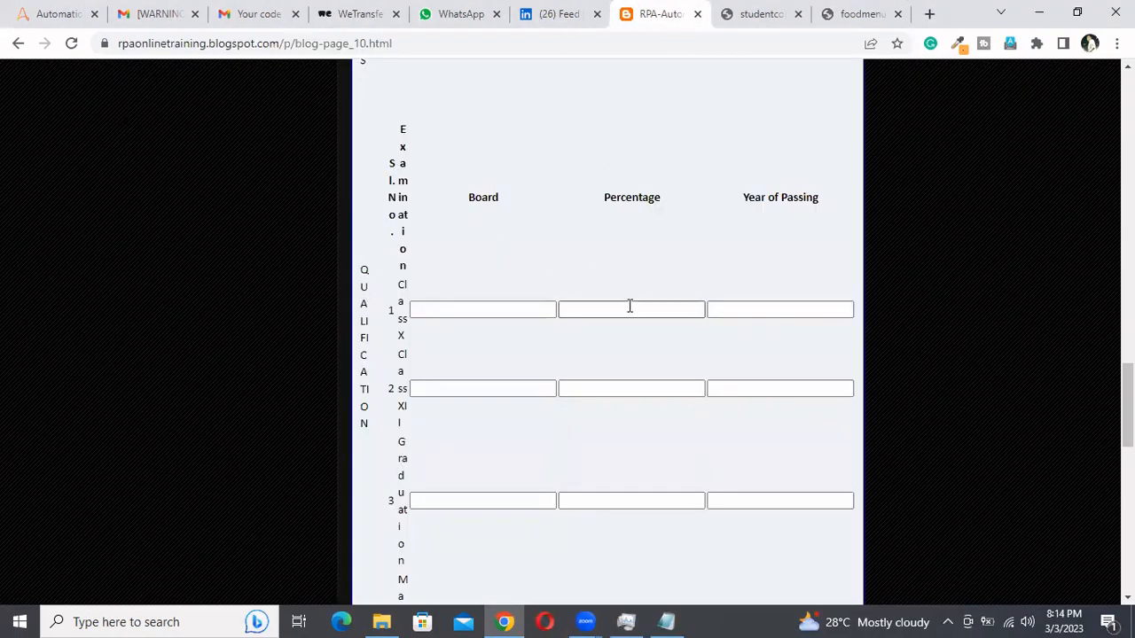
scroll(546, 271, "up", 10)
scroll(546, 270, "up", 10)
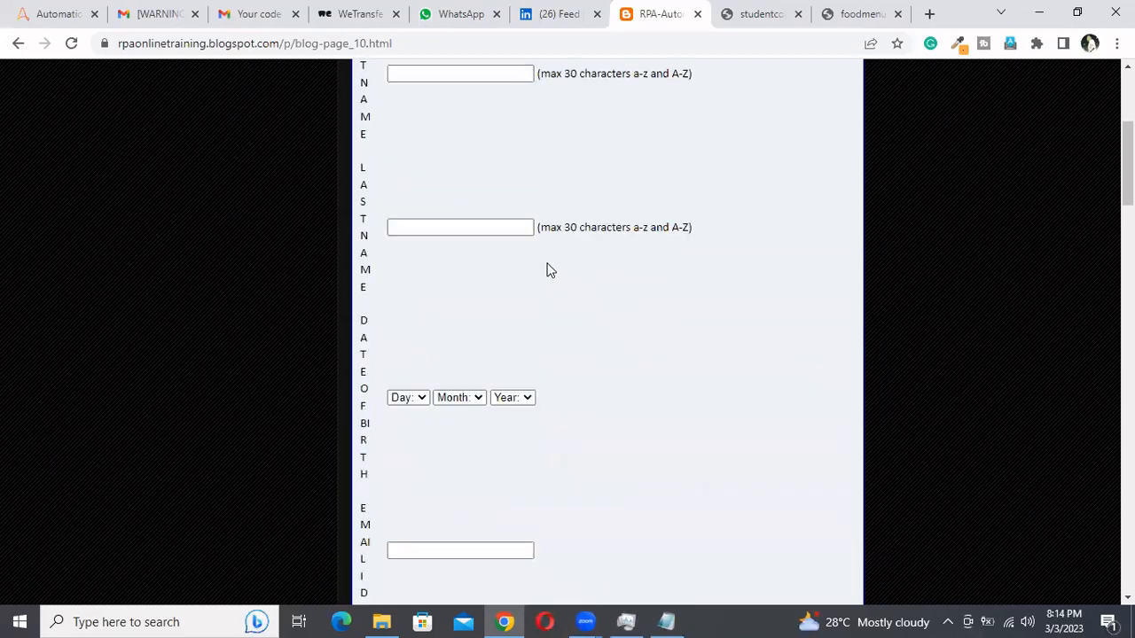
Return to the foodmenu XML, toggle the breakfast_menu root, collapse all five food nodes, and re-expand the first one to inspect its child elements
left_click(851, 10)
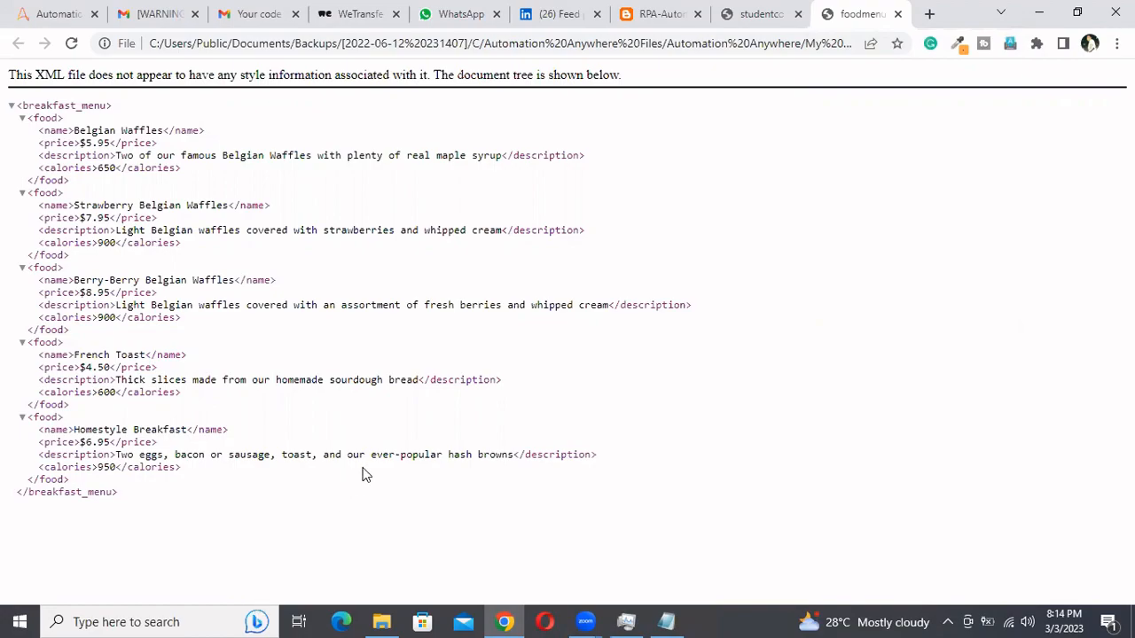
left_click(11, 107)
left_click(10, 107)
left_click(22, 119)
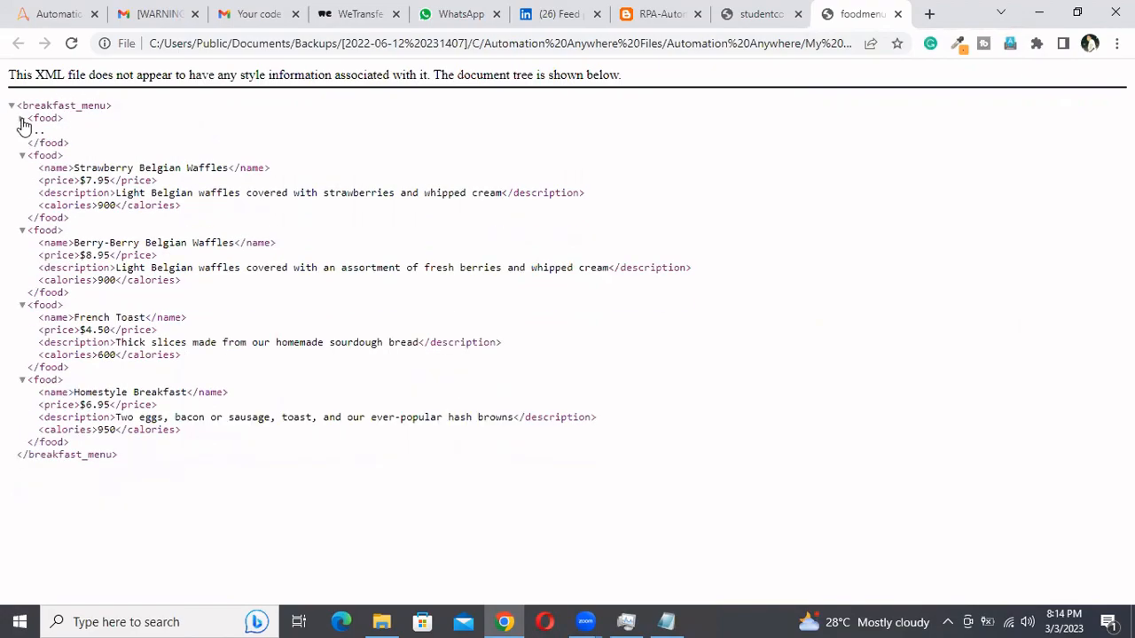
left_click(23, 156)
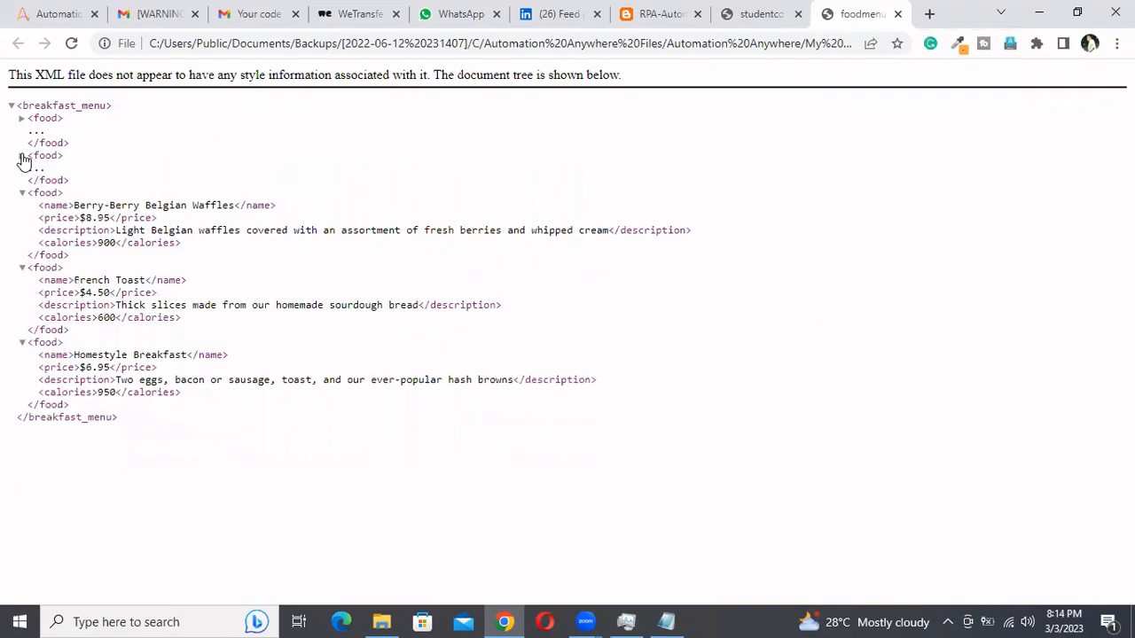
left_click(22, 193)
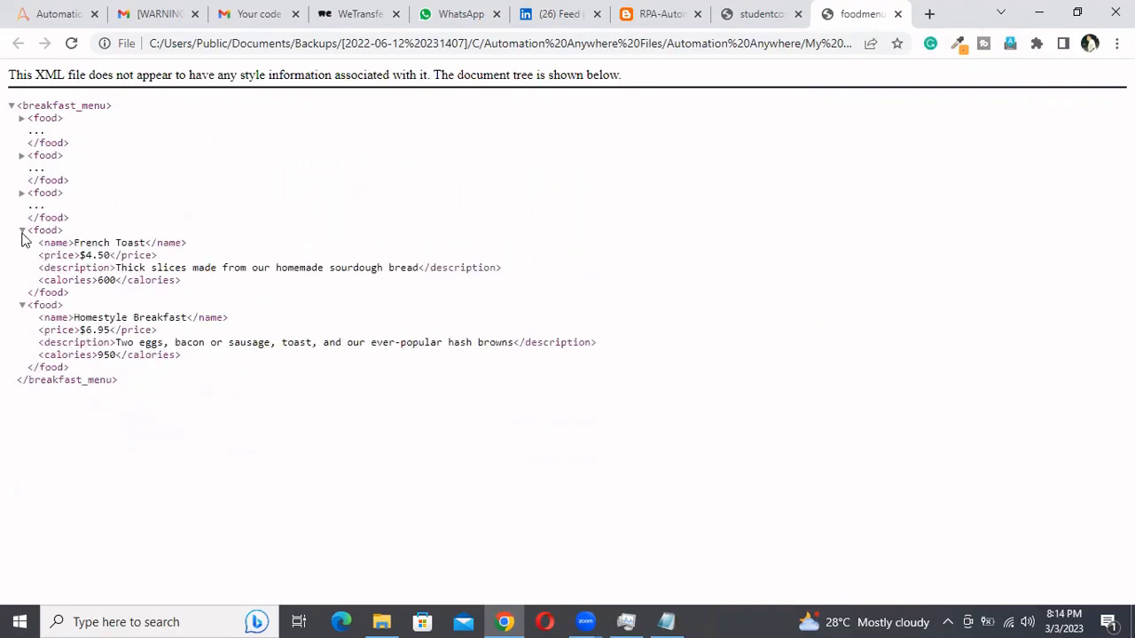
left_click(22, 230)
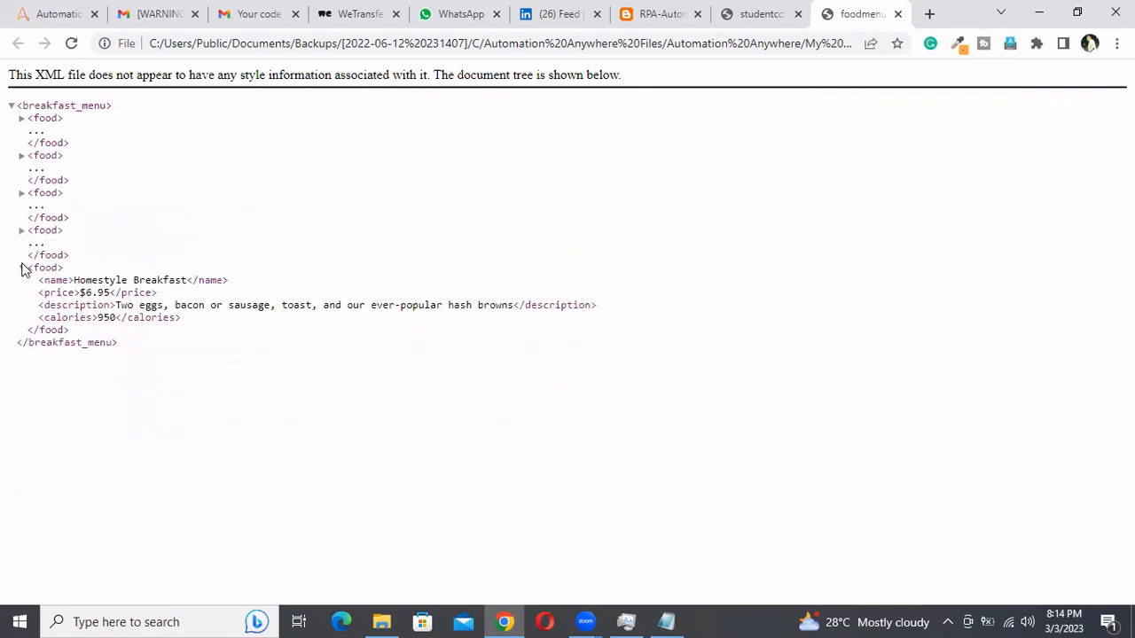
left_click(22, 269)
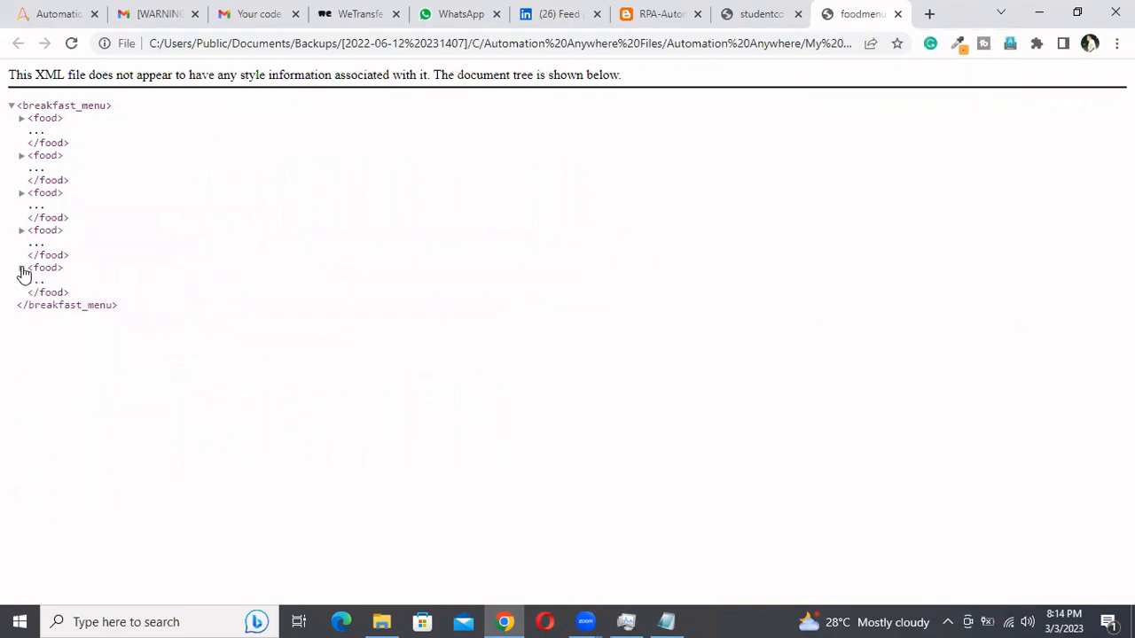
left_click(22, 119)
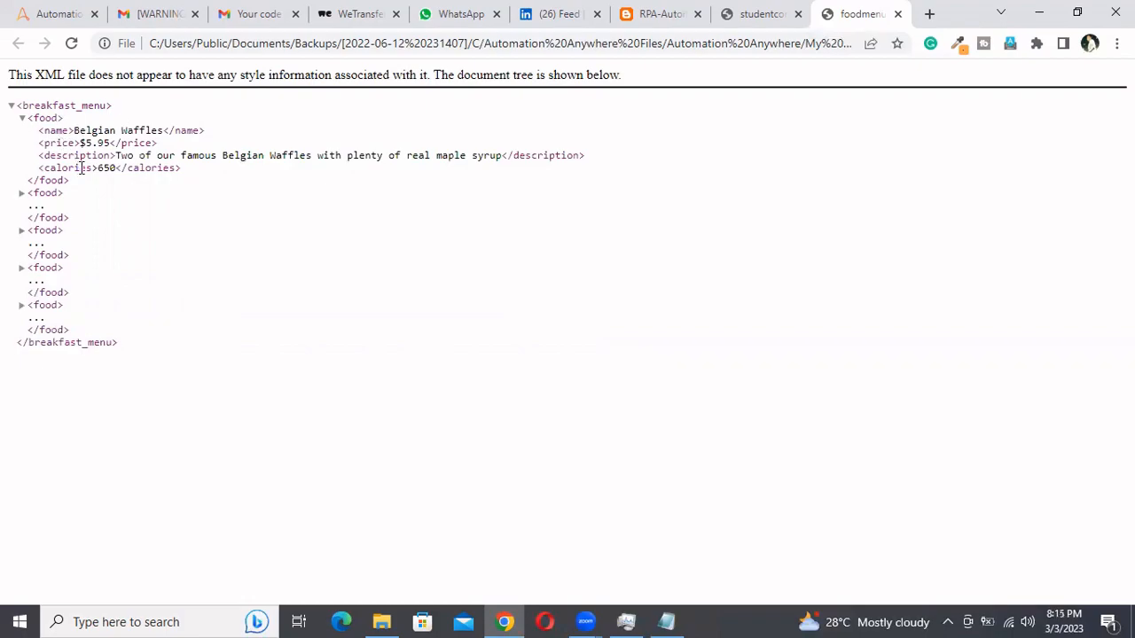
Switch to File Explorer, open the foodmenu XML file with Notepad, and maximize its window
mouse_move(384, 618)
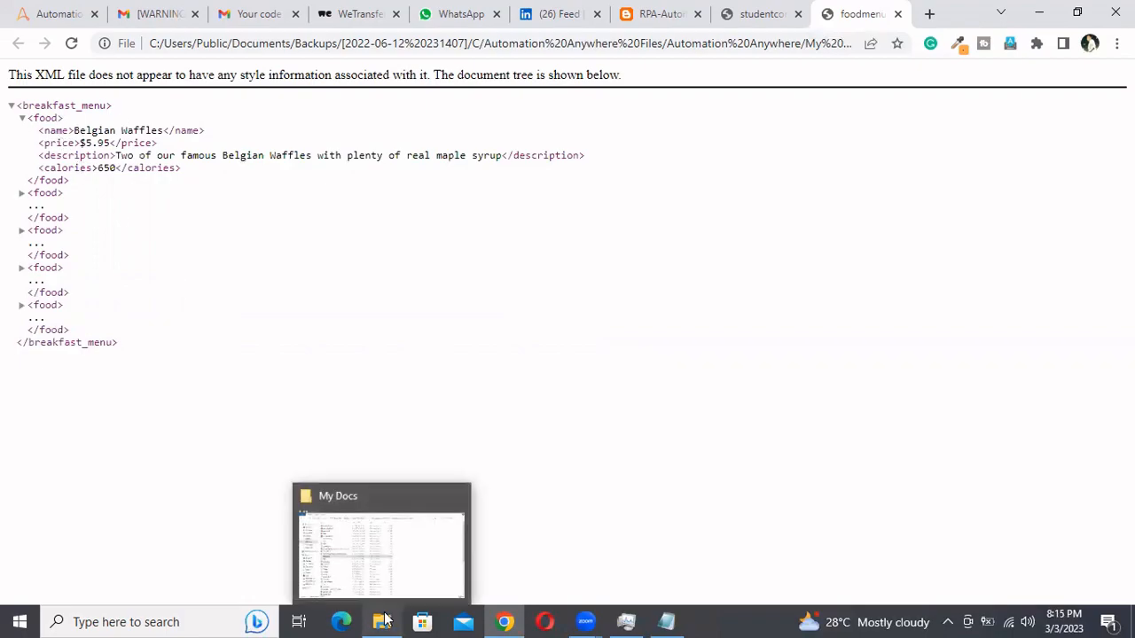
left_click(384, 618)
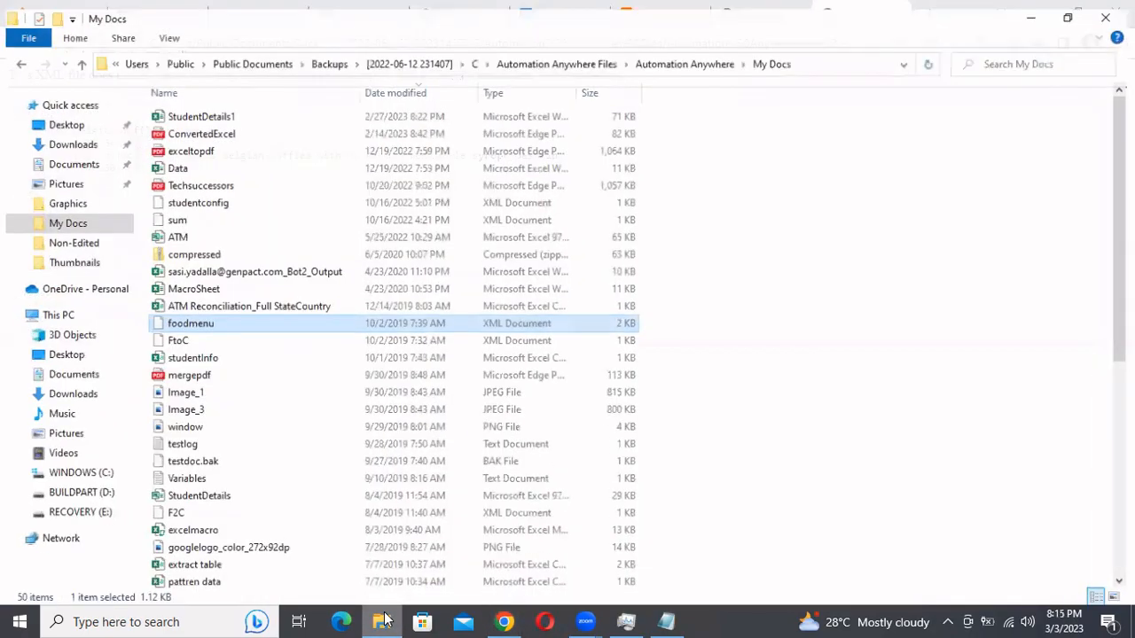
right_click(248, 326)
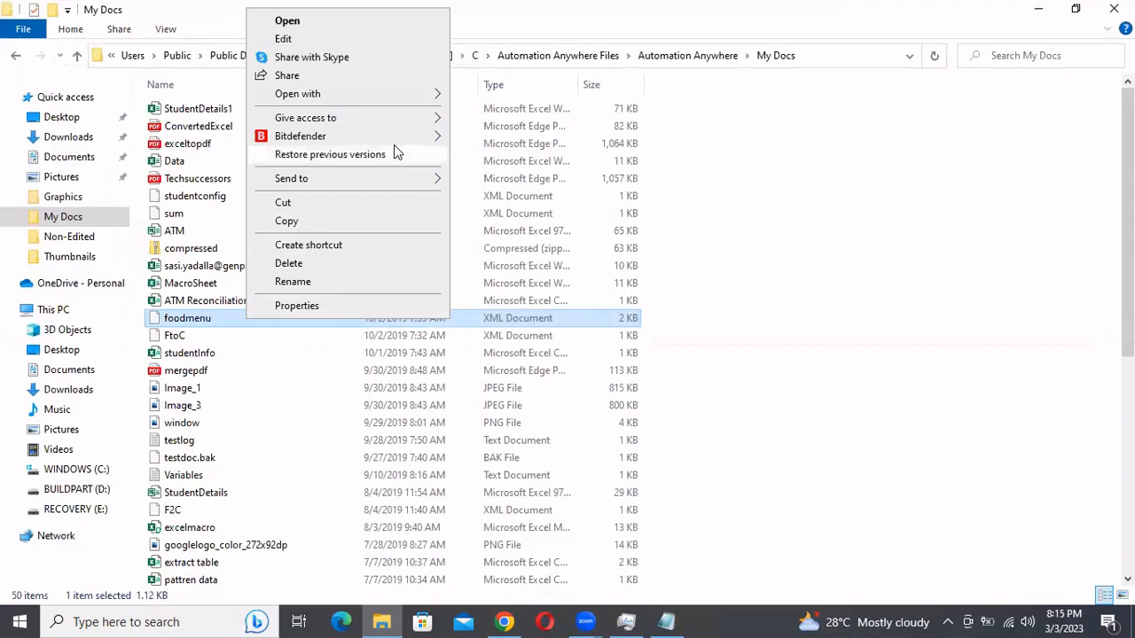
mouse_move(387, 178)
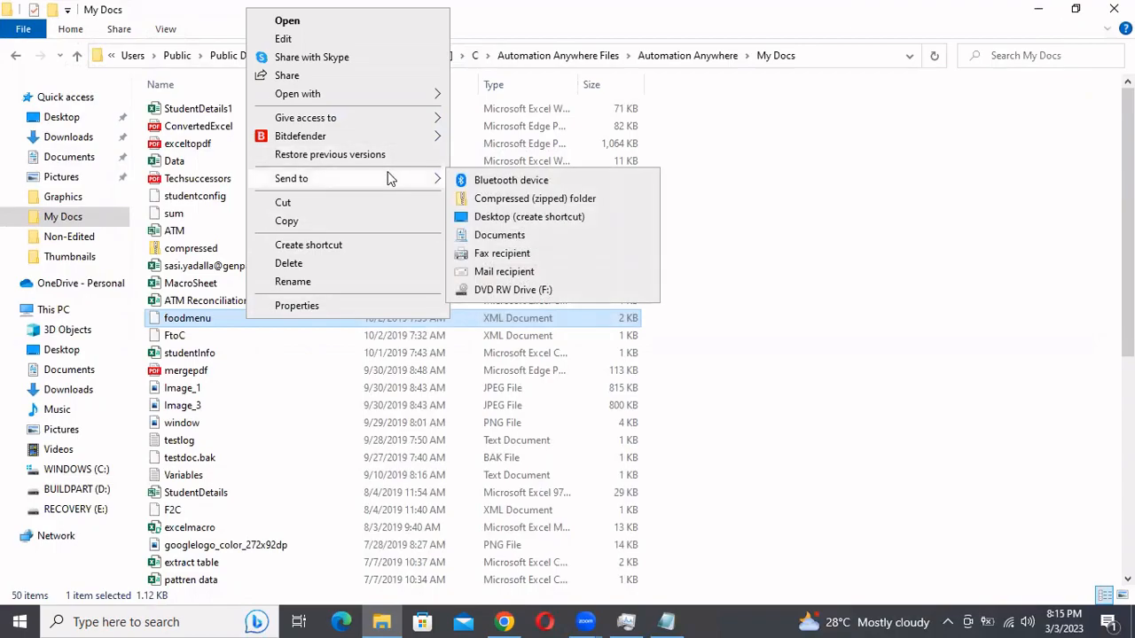
mouse_move(408, 94)
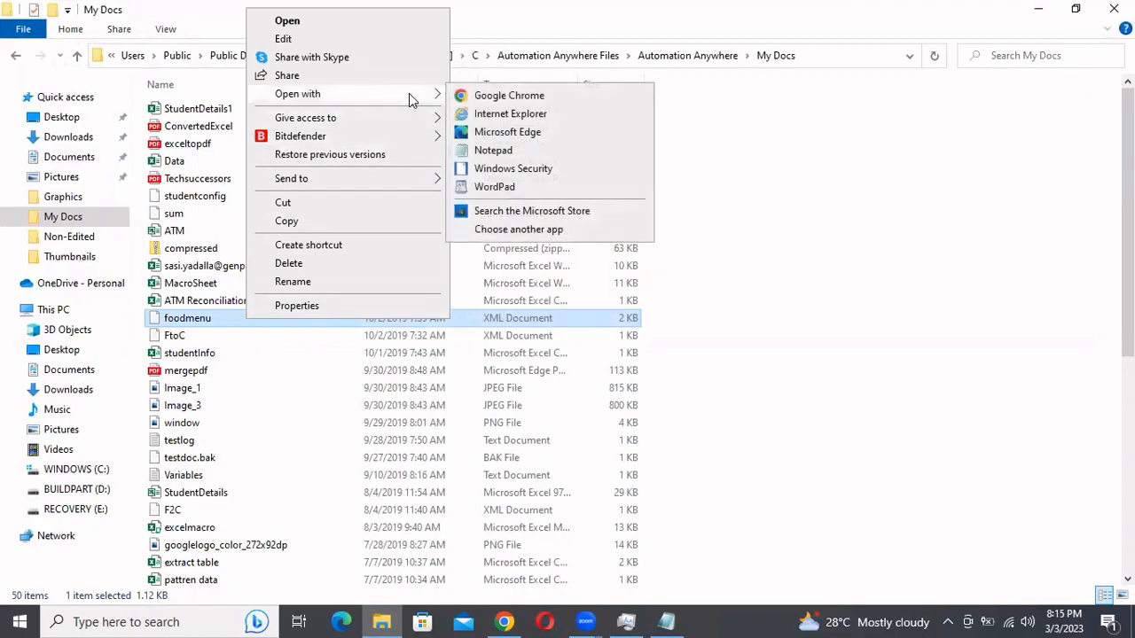
left_click(512, 154)
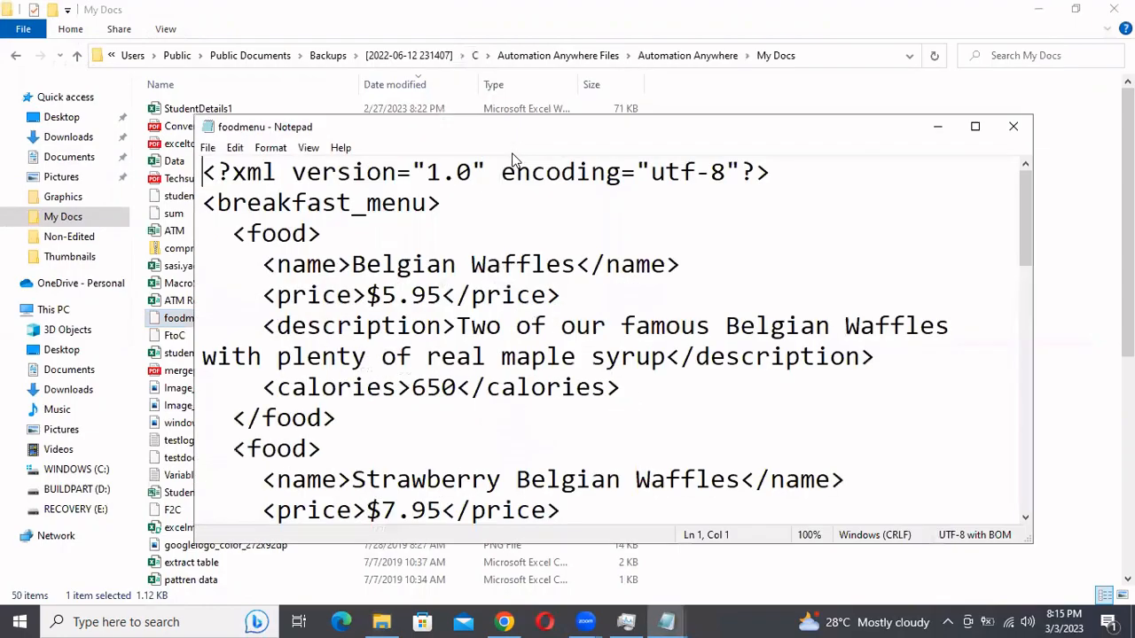
left_click(975, 129)
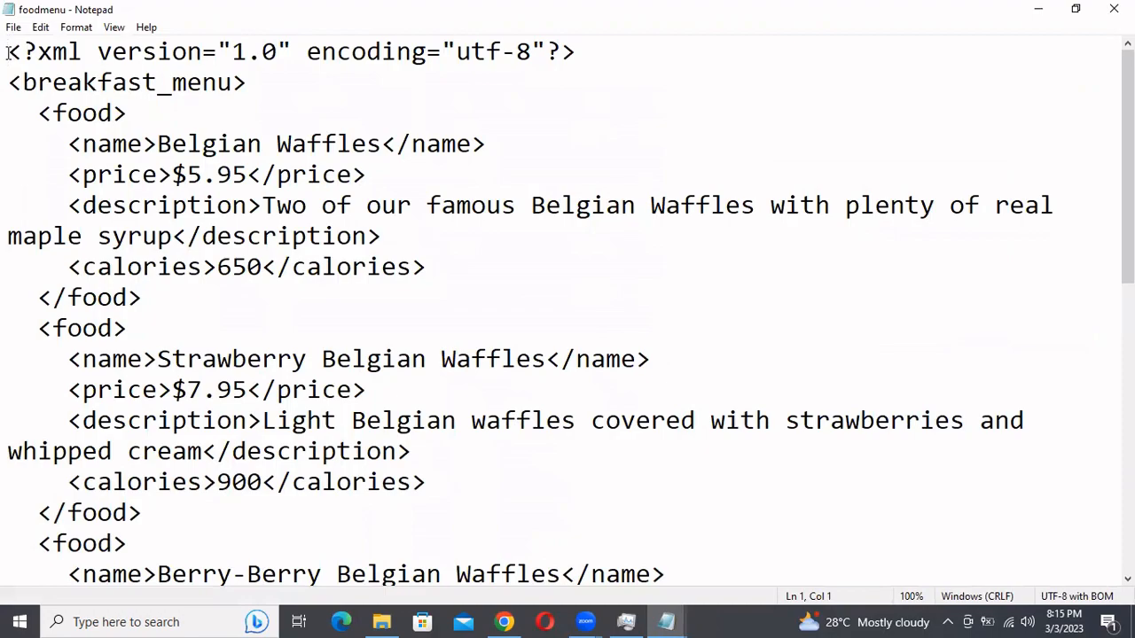
Examine the XML declaration and the opening and closing breakfast_menu tags of the foodmenu file by highlighting each one
left_click_drag(9, 51, 583, 52)
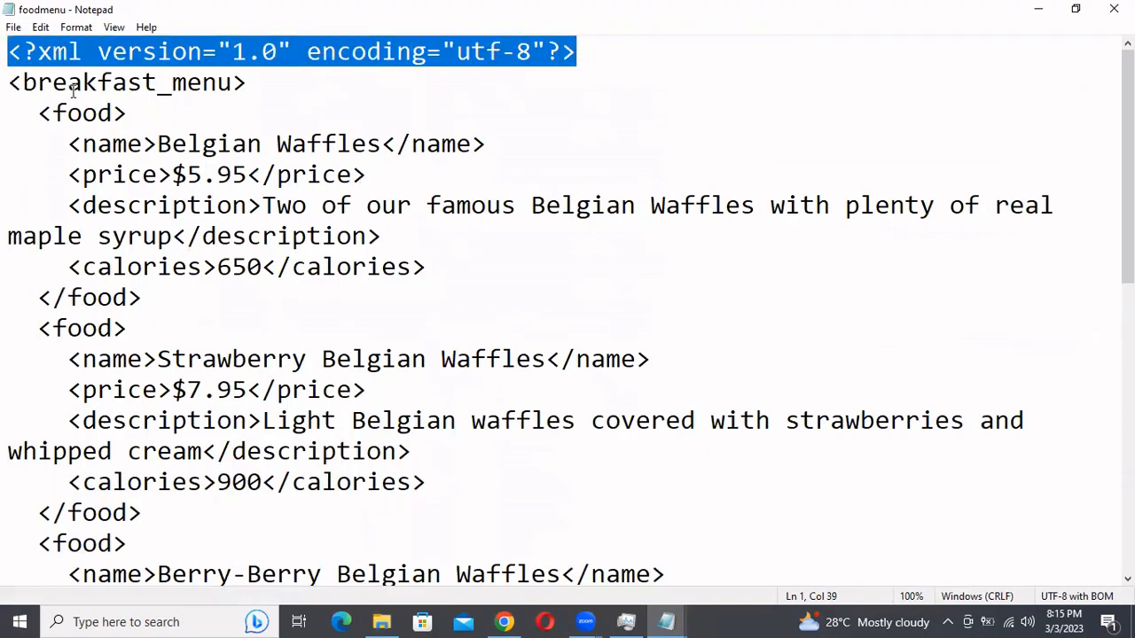
left_click_drag(9, 84, 272, 92)
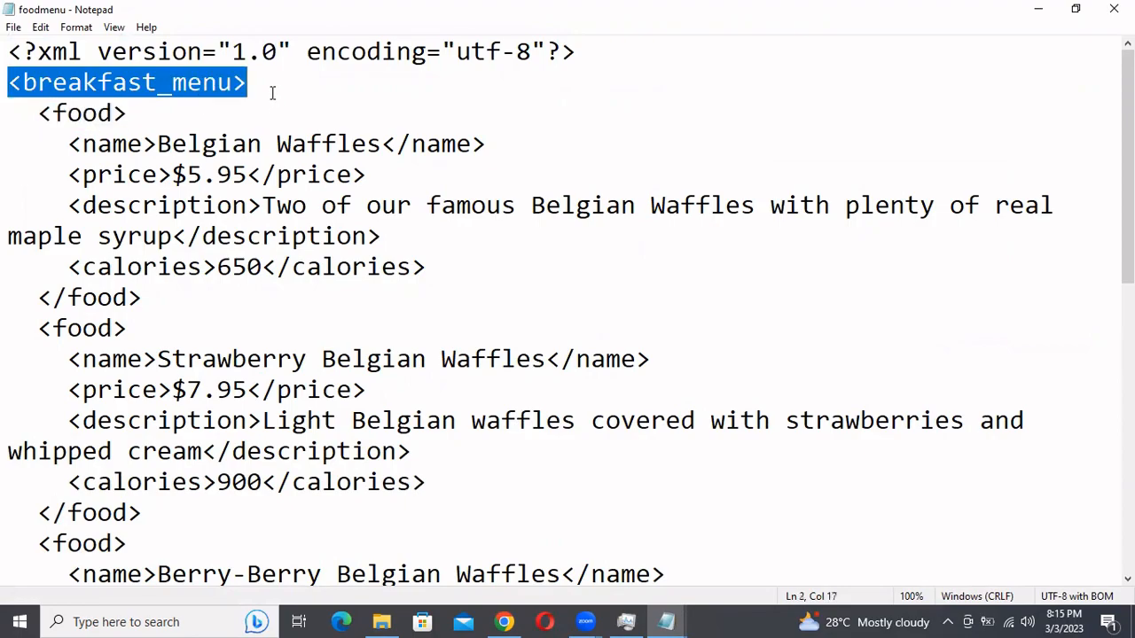
scroll(223, 410, "down", 5)
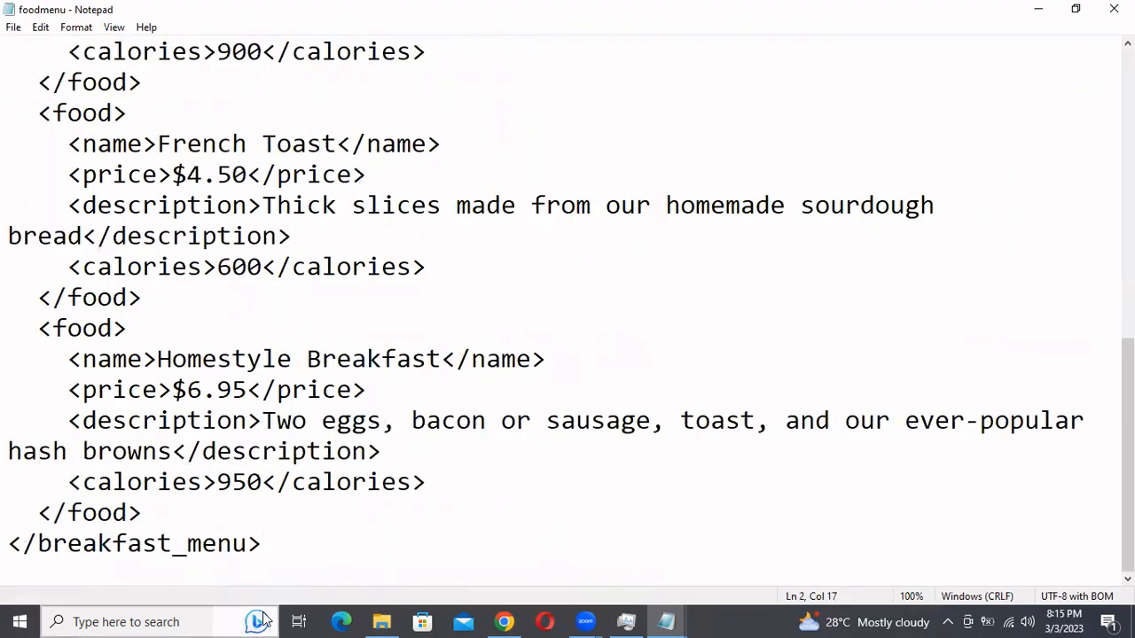
left_click_drag(266, 543, 7, 545)
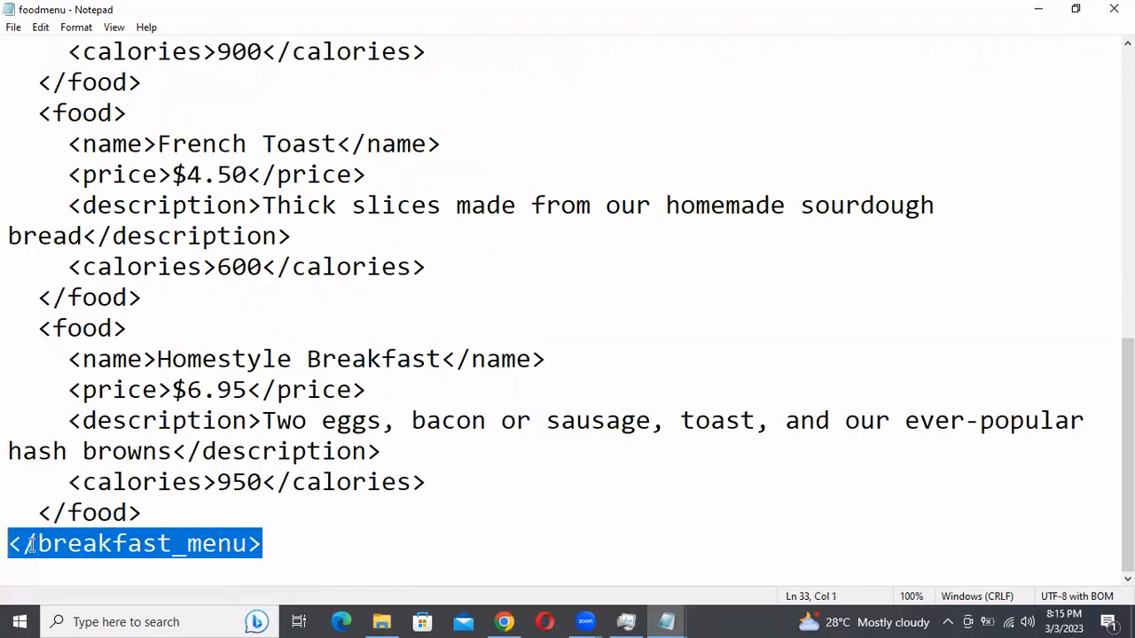
scroll(282, 535, "up", 5)
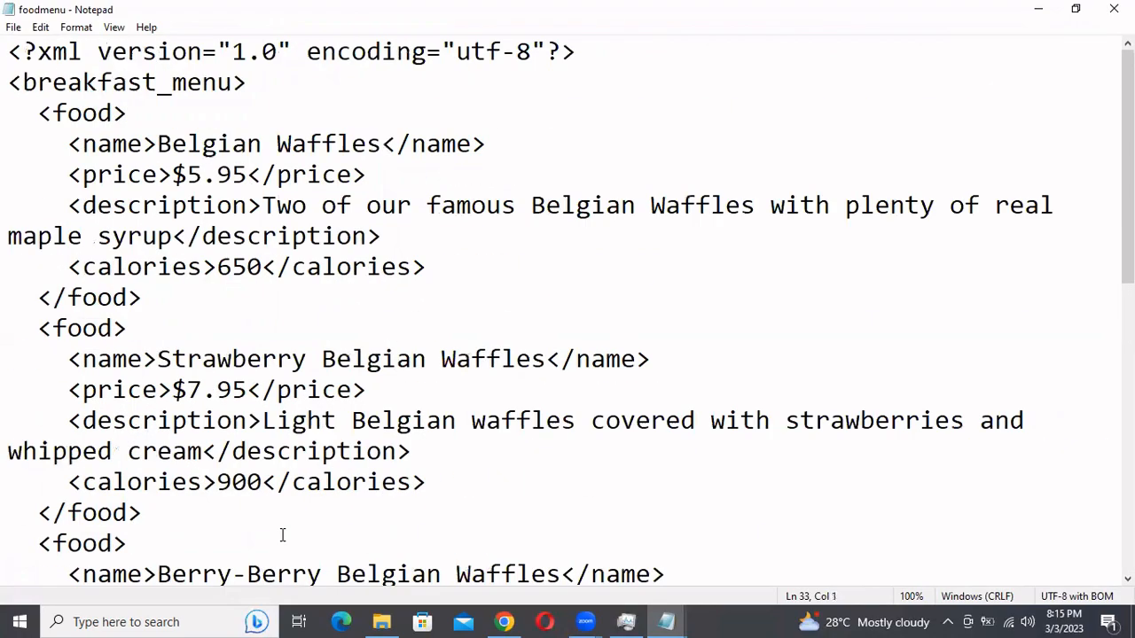
left_click_drag(9, 82, 266, 84)
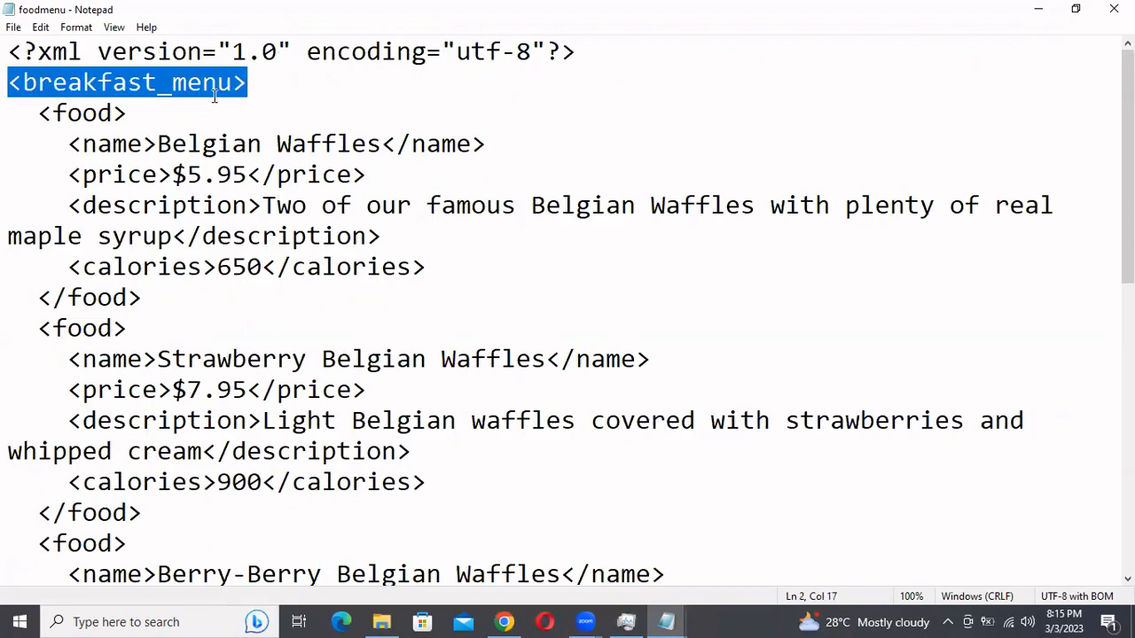
Highlight the first food element, the entire breakfast_menu block, and the first food element again to compare parent and child nodes
left_click(40, 114)
left_click_drag(42, 114, 418, 288)
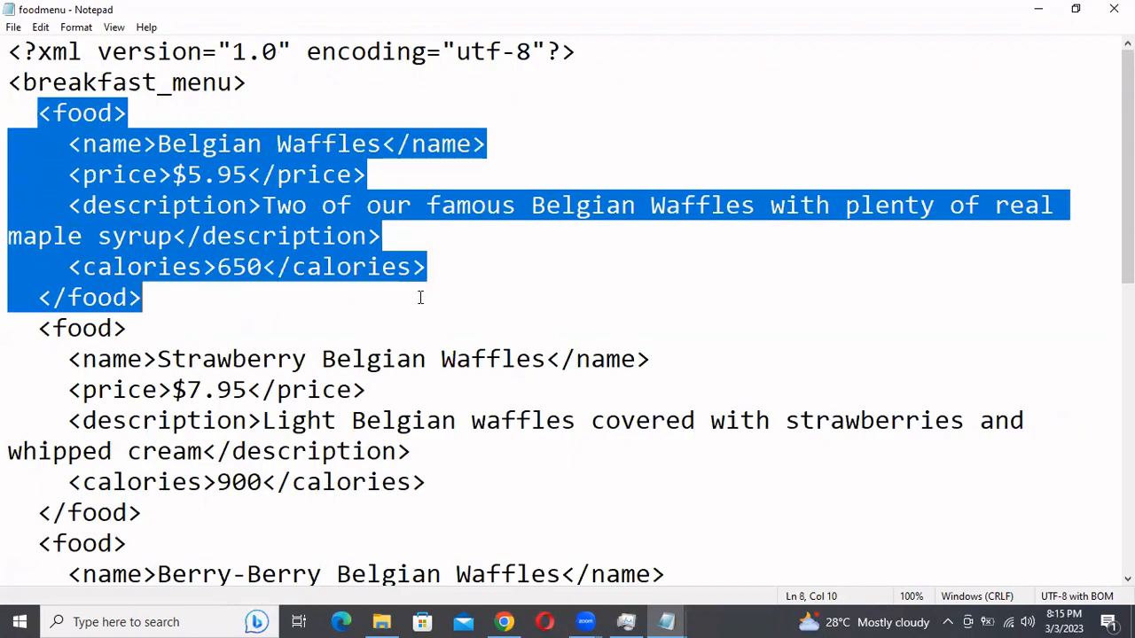
left_click_drag(8, 83, 299, 620)
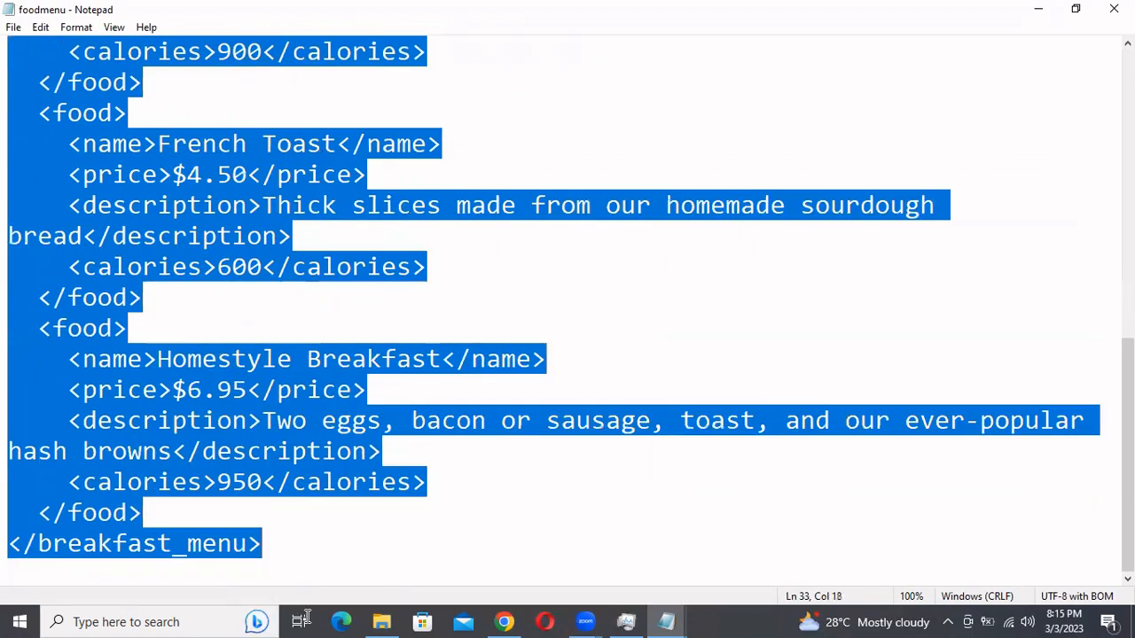
left_click(319, 537)
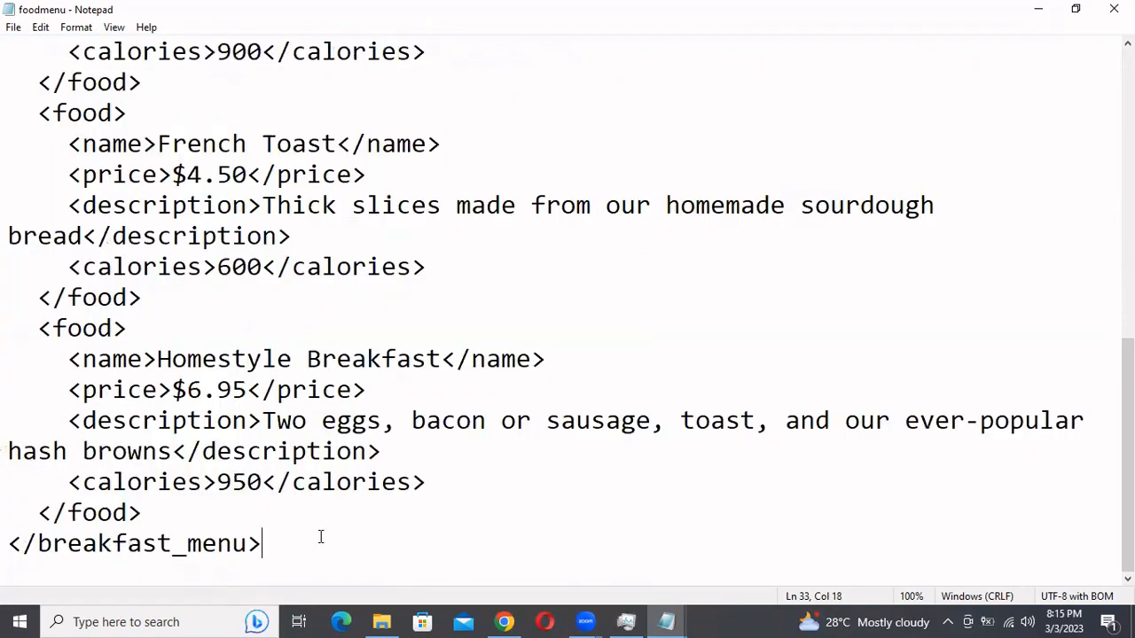
scroll(319, 538, "up", 5)
left_click_drag(39, 112, 420, 292)
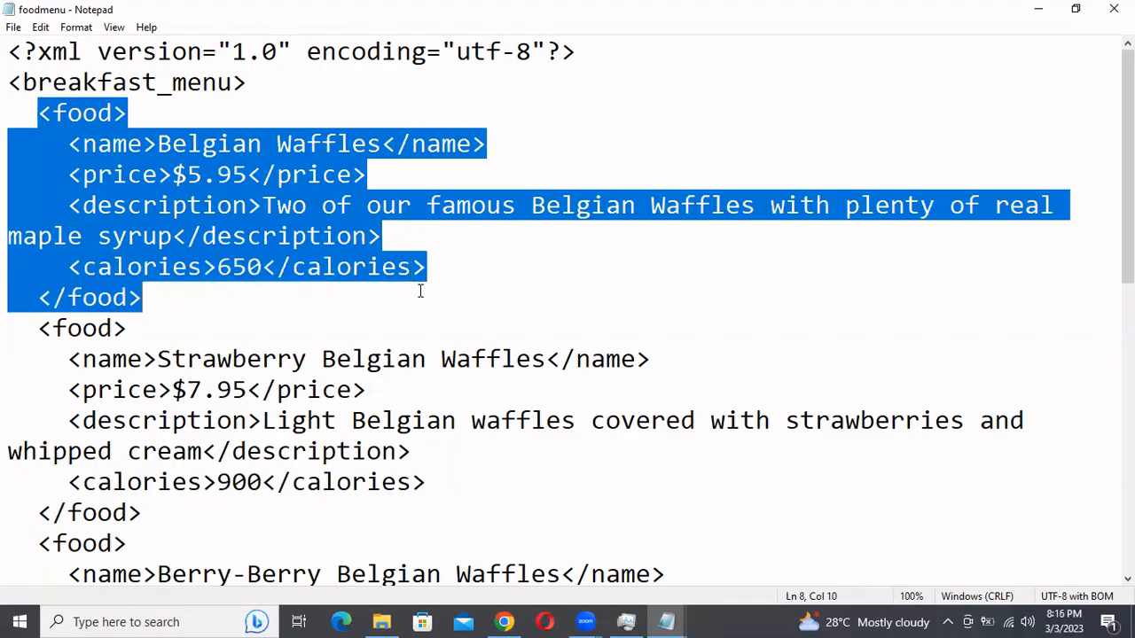
left_click(299, 291)
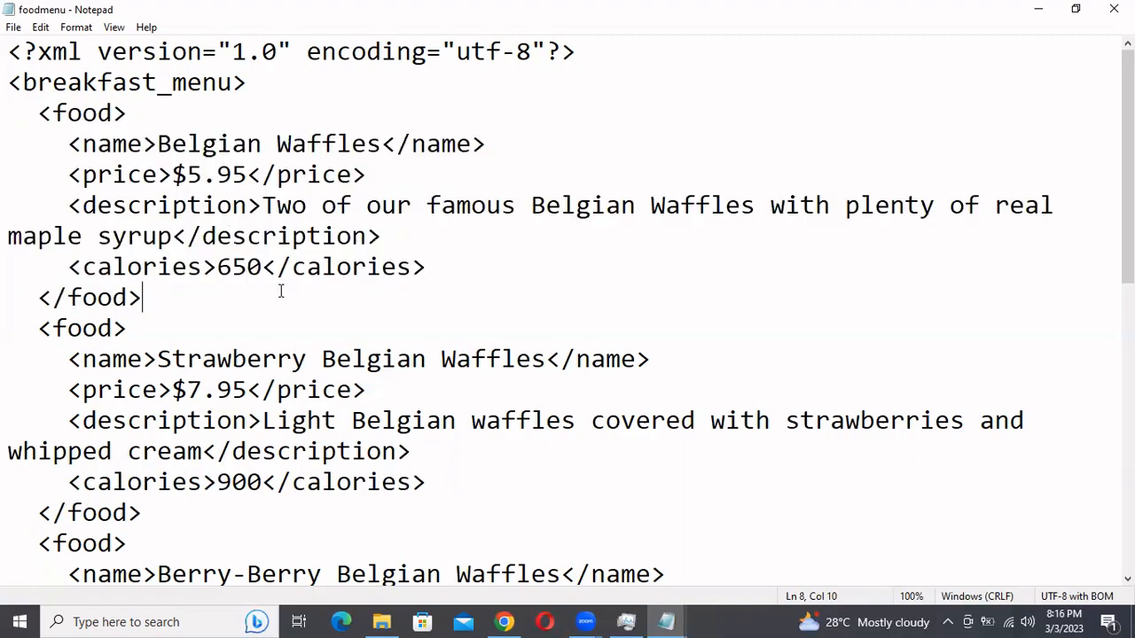
Highlight the name and price lines of the first food element, and close the foodmenu file in Notepad
left_click(68, 143)
left_click_drag(69, 143, 490, 140)
left_click_drag(70, 174, 407, 171)
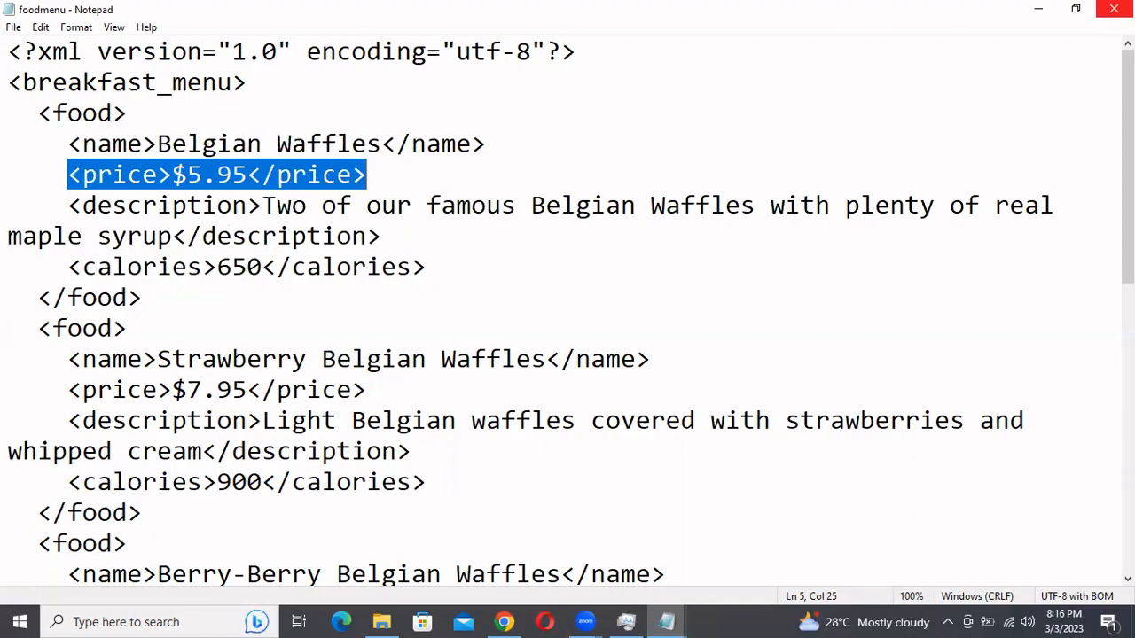
left_click(1113, 9)
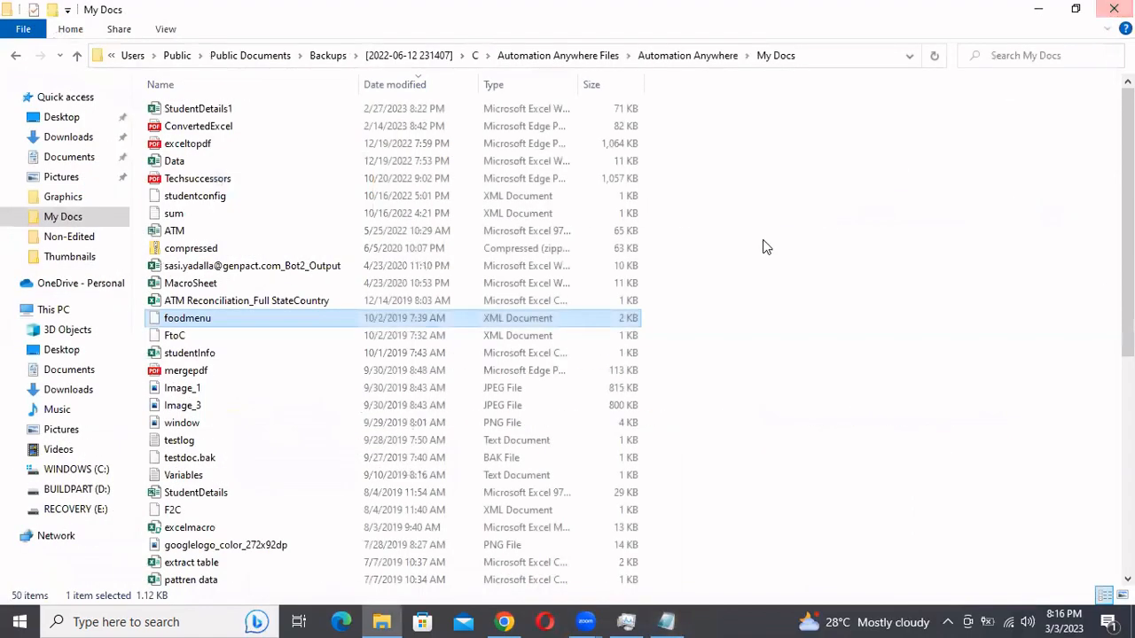
Switch to Automation Anywhere in Chrome and create a Task Bot named XMLAutomation in the 8PM Classes folder, opening it for editing
left_click(504, 621)
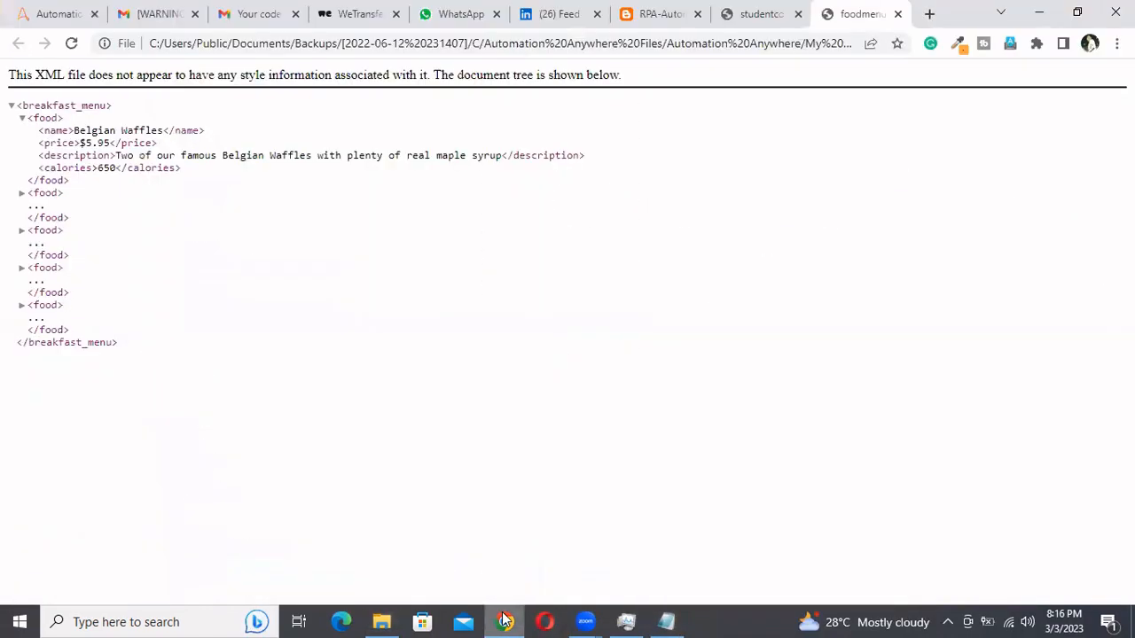
left_click(22, 23)
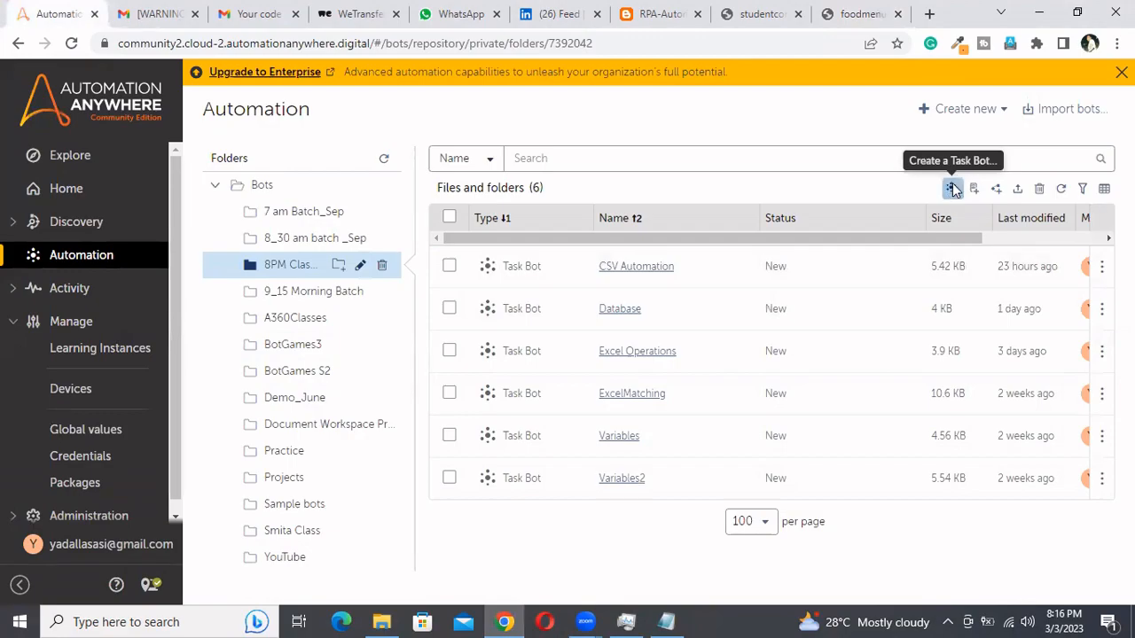
left_click(951, 188)
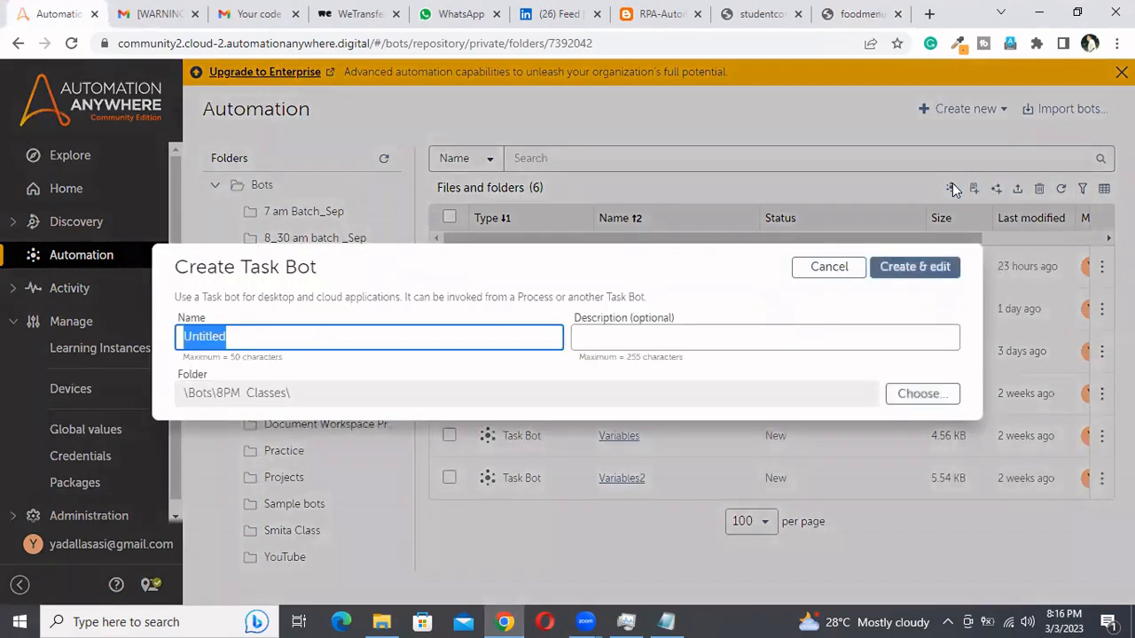
left_click(417, 337)
key("BackSpace")
key("BackSpace")
key("BackSpace")
key("BackSpace")
key("BackSpace")
key("BackSpace")
key("BackSpace")
key("BackSpace")
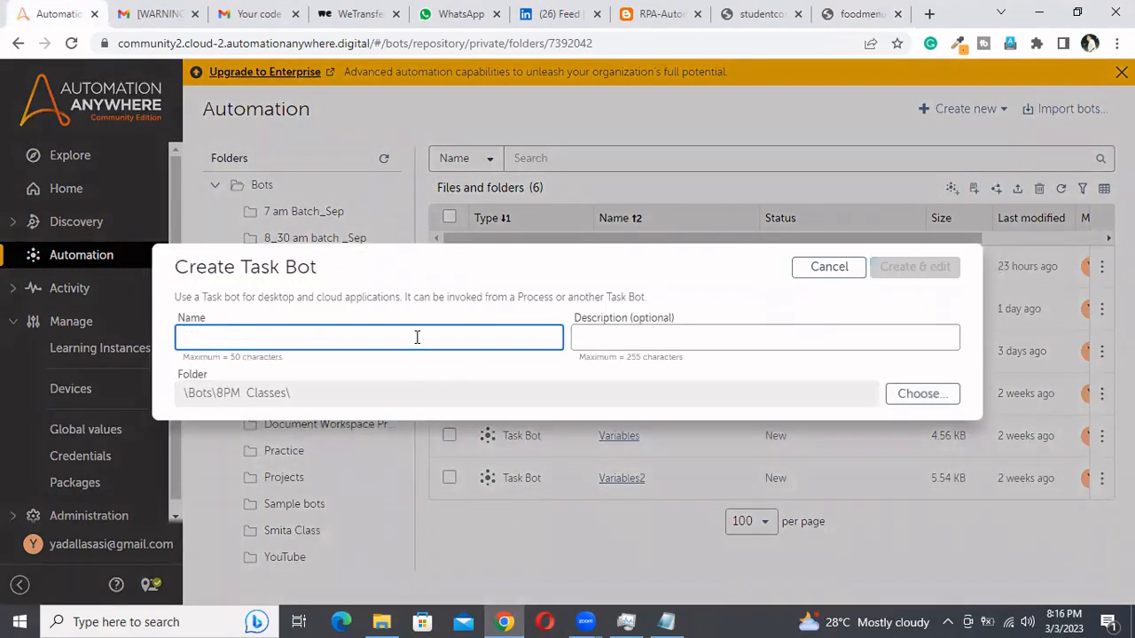
type("Y")
type("ML")
type("Automat")
type("ion")
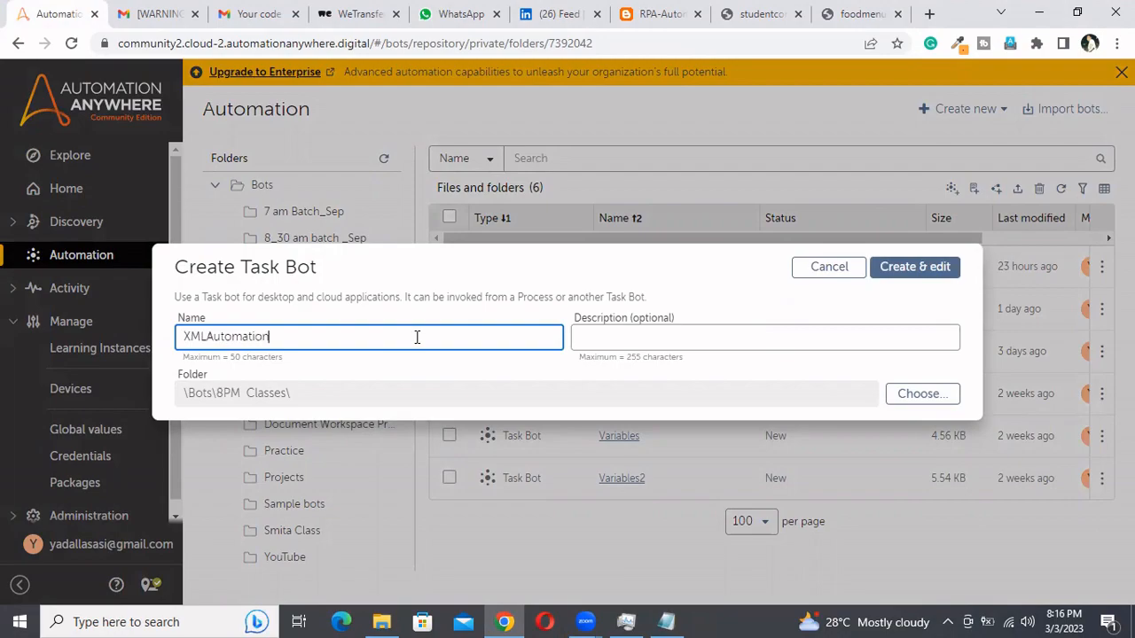
left_click(927, 278)
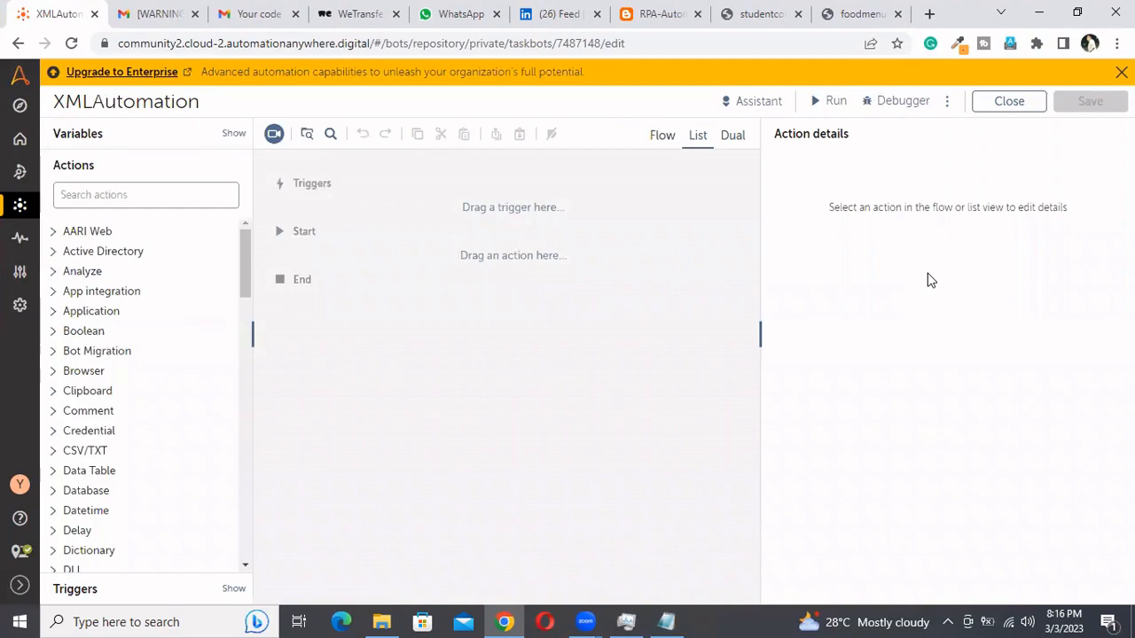
Search the actions for xml and add the XML: Start session action between Start and End of the bot
left_click(174, 195)
type("xml")
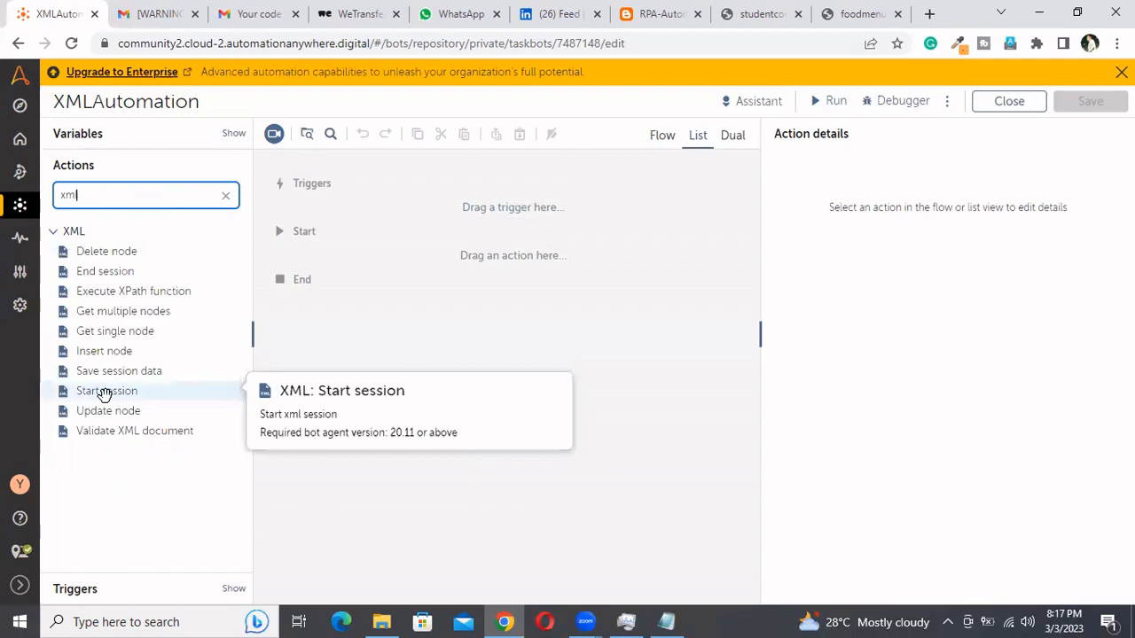
left_click_drag(104, 393, 435, 256)
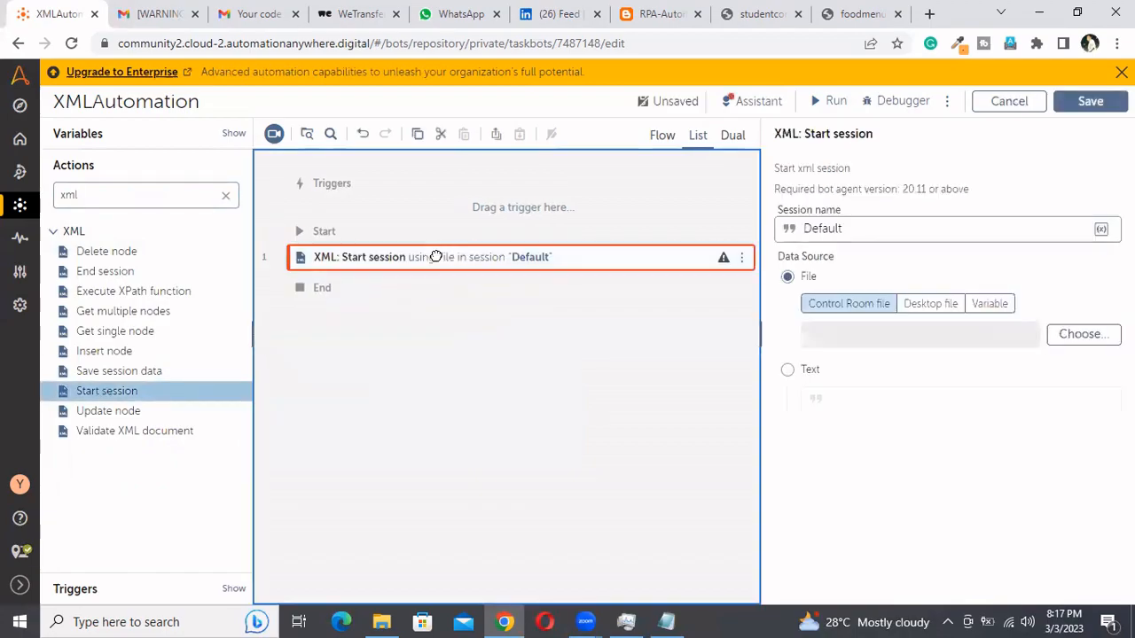
Set the session name of the XML: Start session action to XMLSession
left_click(862, 229)
key("ctrl+a")
key("BackSpace")
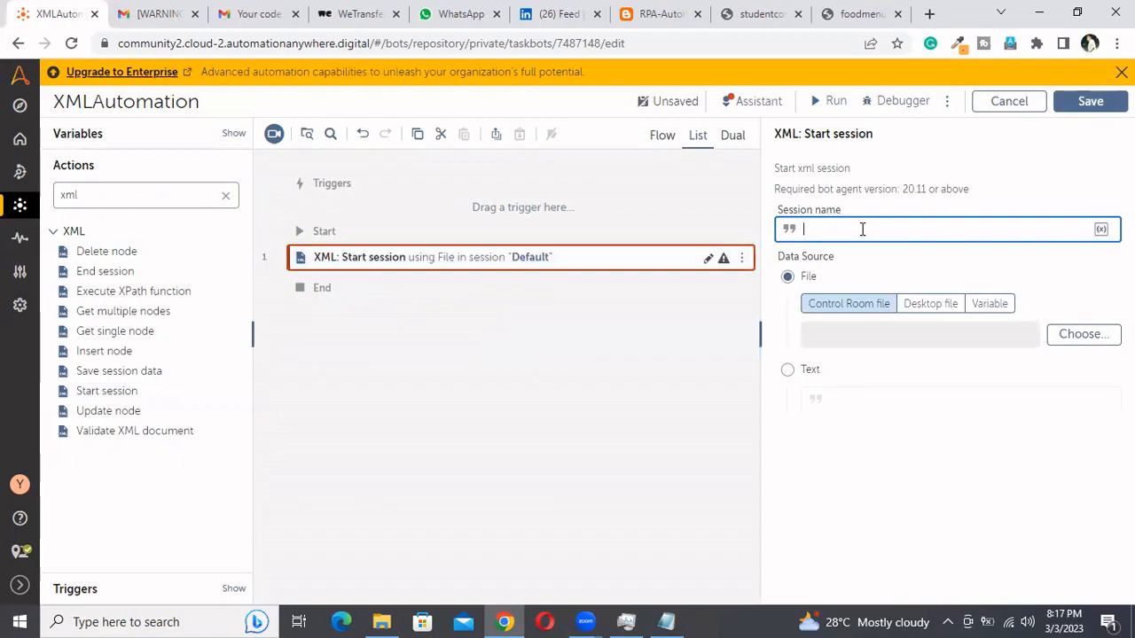
type("XMLSession")
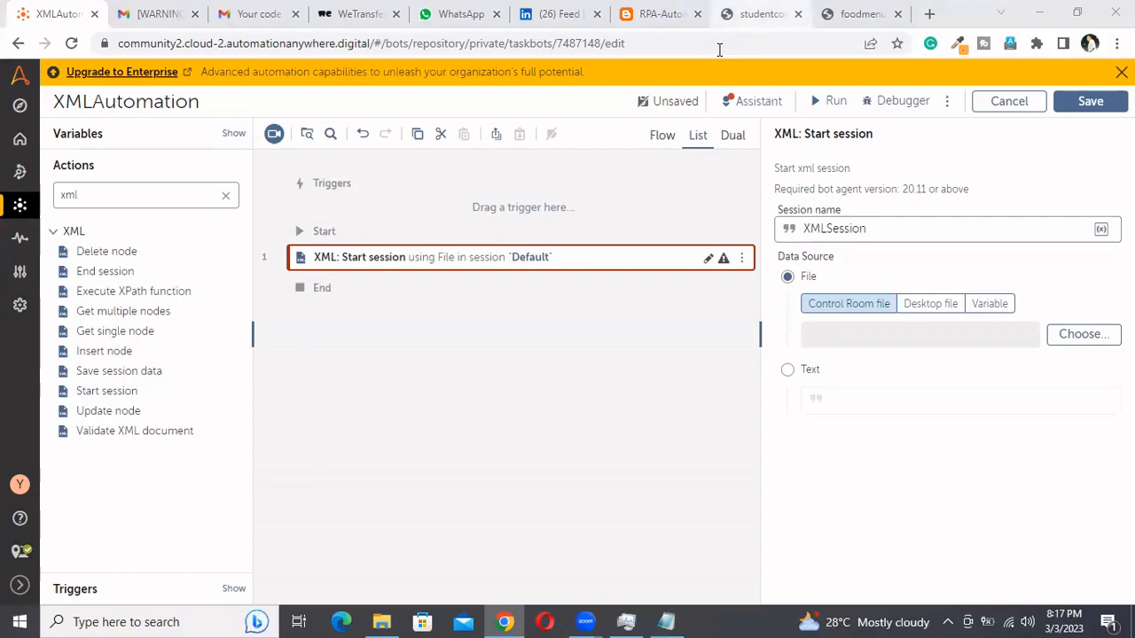
Review the studentconfig XML and the Student Registration Form page, and return to the XMLAutomation bot
left_click(753, 14)
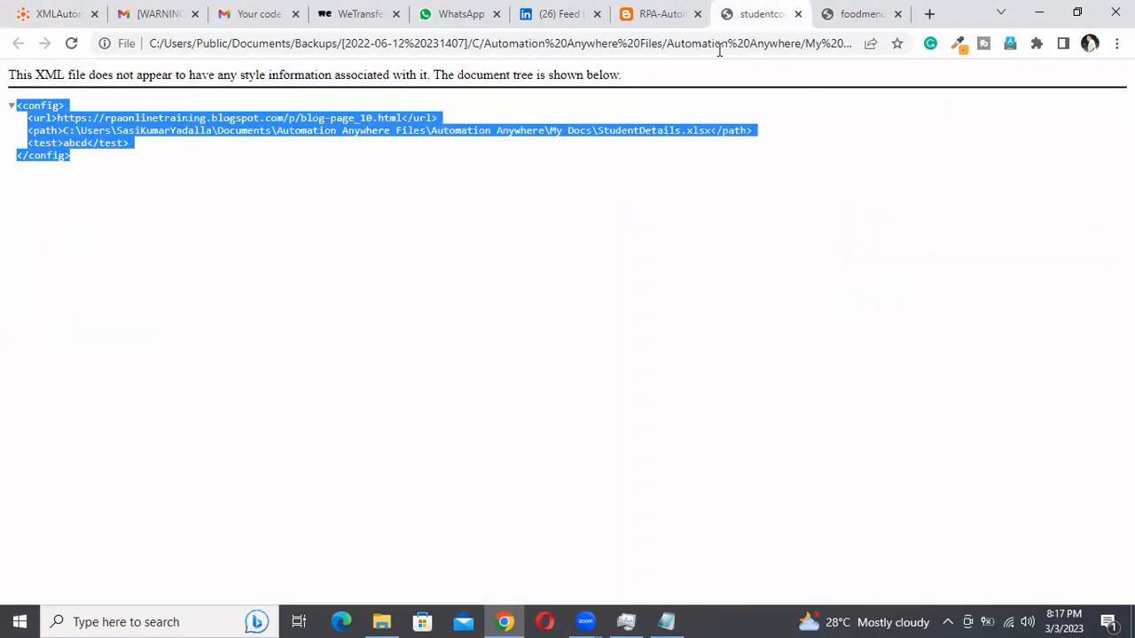
left_click(657, 14)
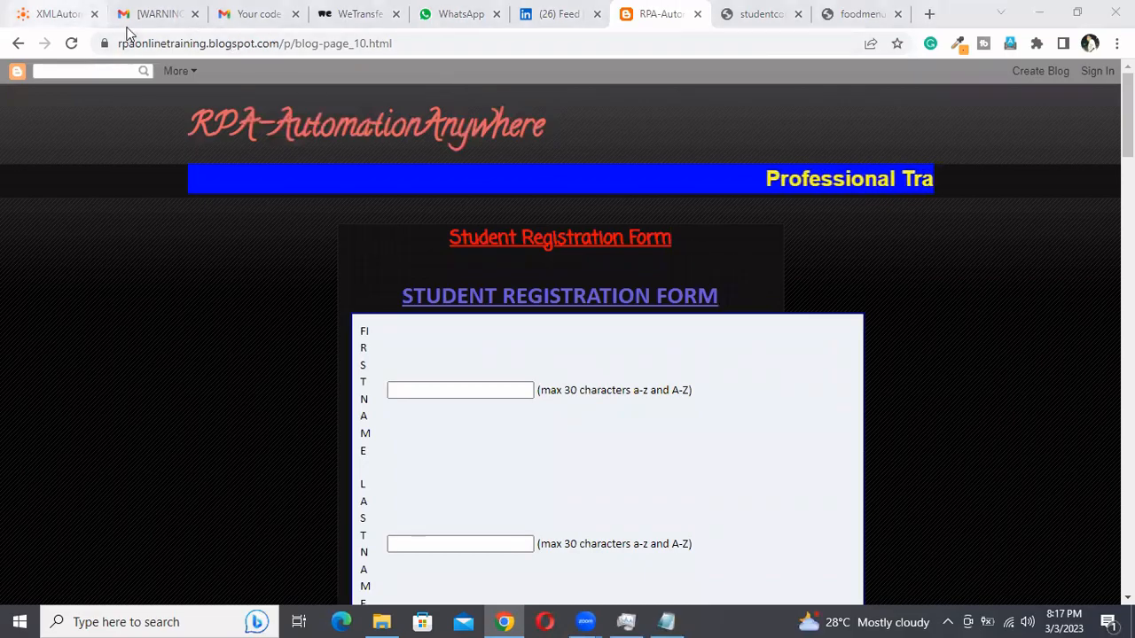
key("ctrl+1")
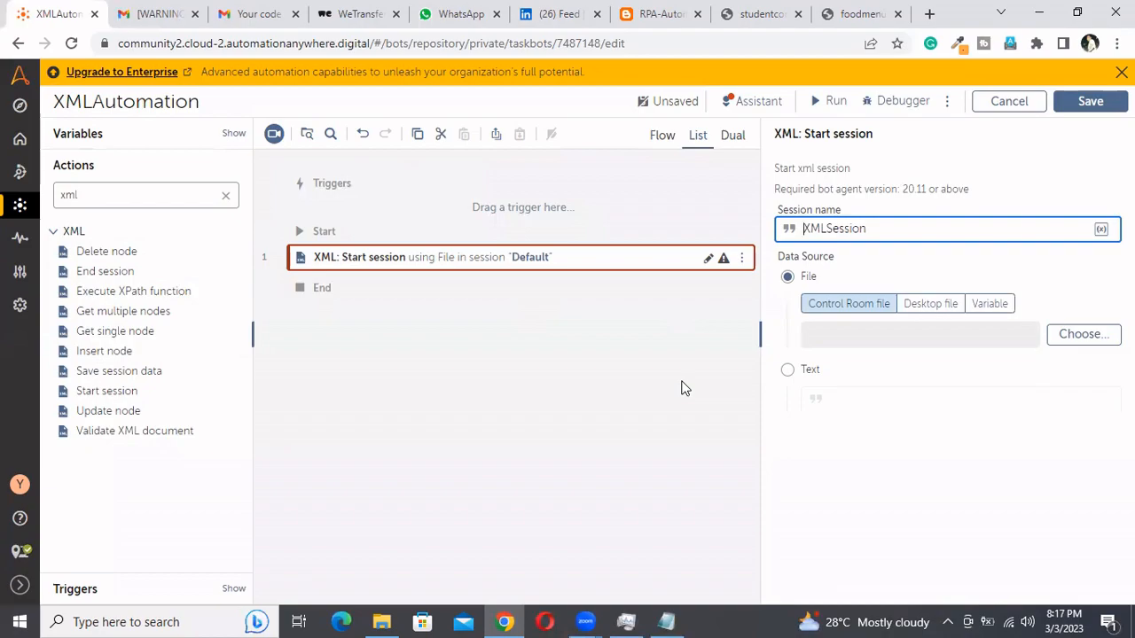
Set the session's data source to a desktop file, start browsing for it, and copy the My Docs folder path from File Explorer
left_click(949, 307)
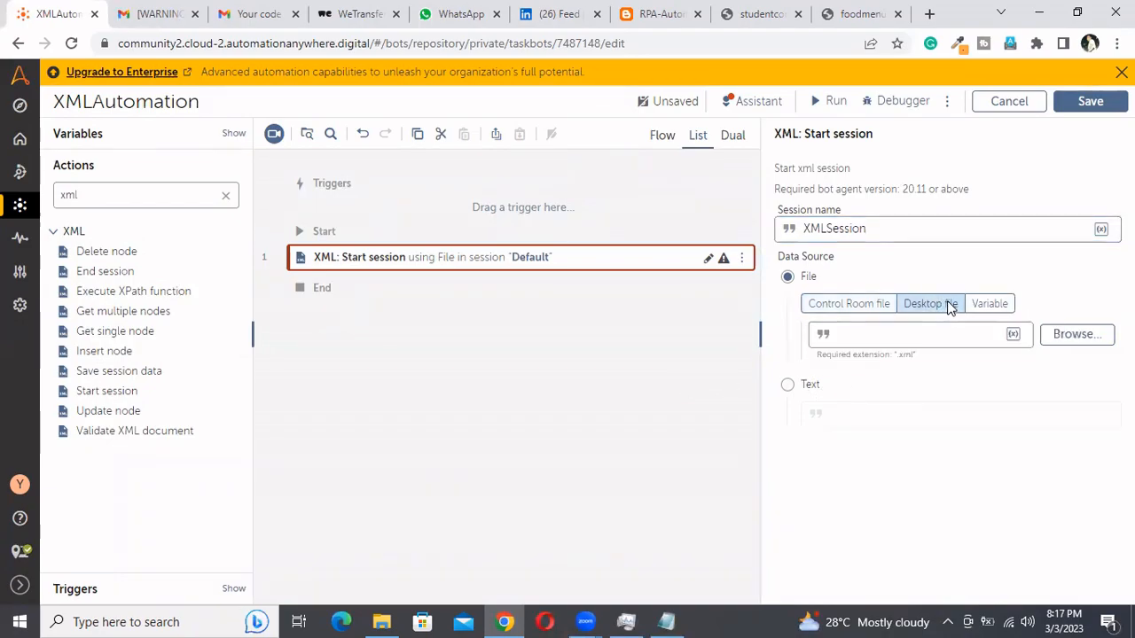
left_click(1076, 335)
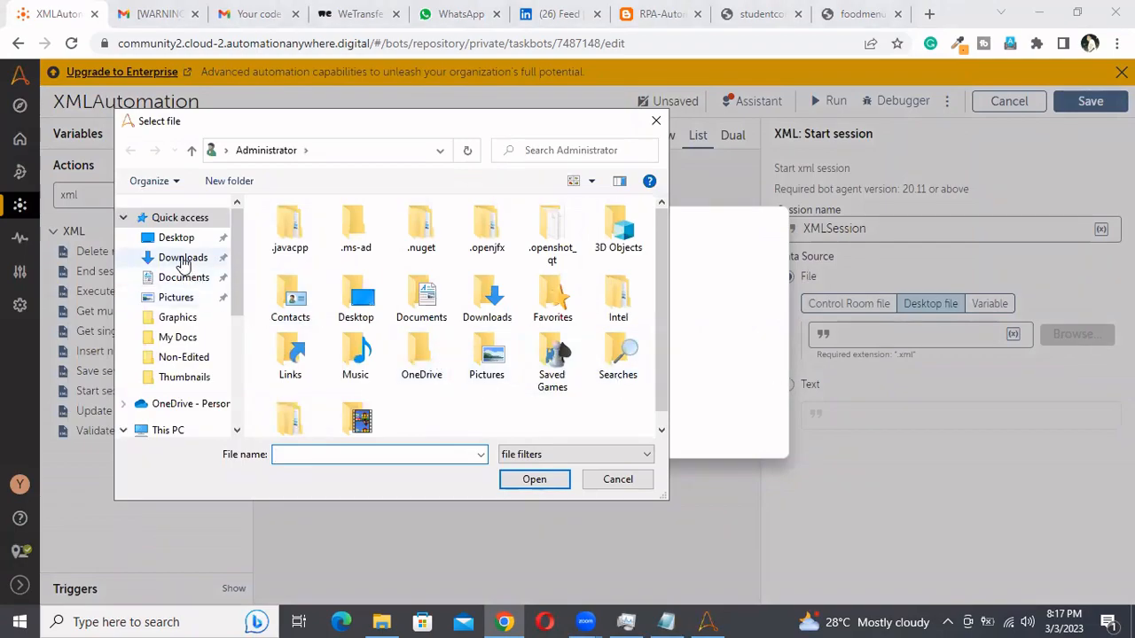
left_click(382, 622)
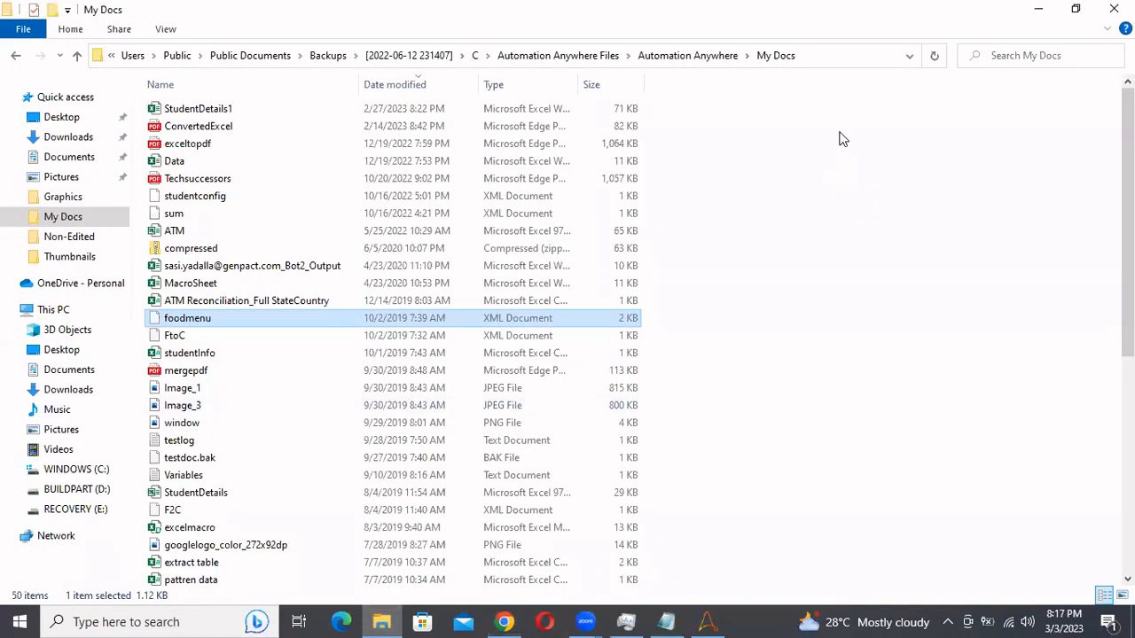
left_click(828, 54)
key("ctrl+c")
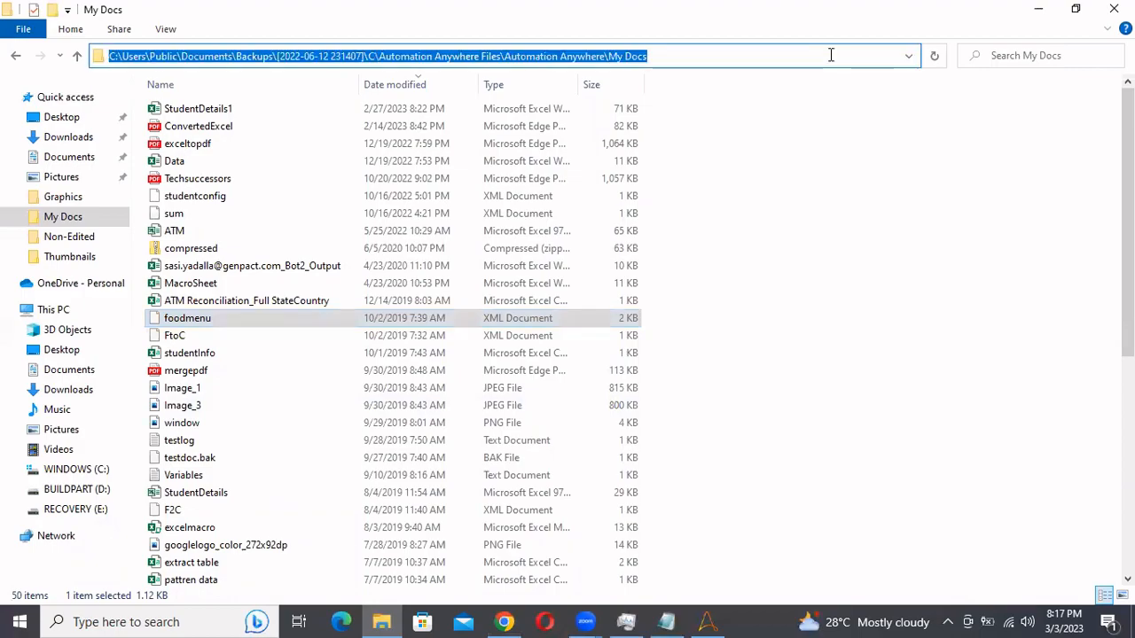
key("alt+Tab")
left_click(829, 55)
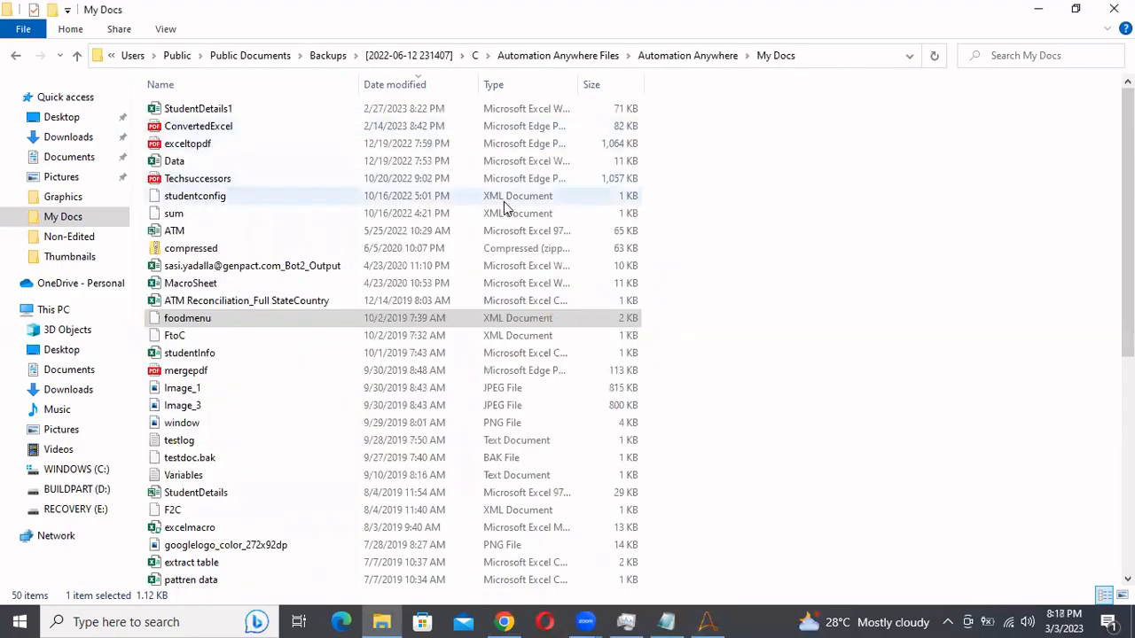
Navigate the file selection dialog to the copied My Docs path and choose studentconfig as the session's desktop file
key("alt+Tab")
left_click(377, 150)
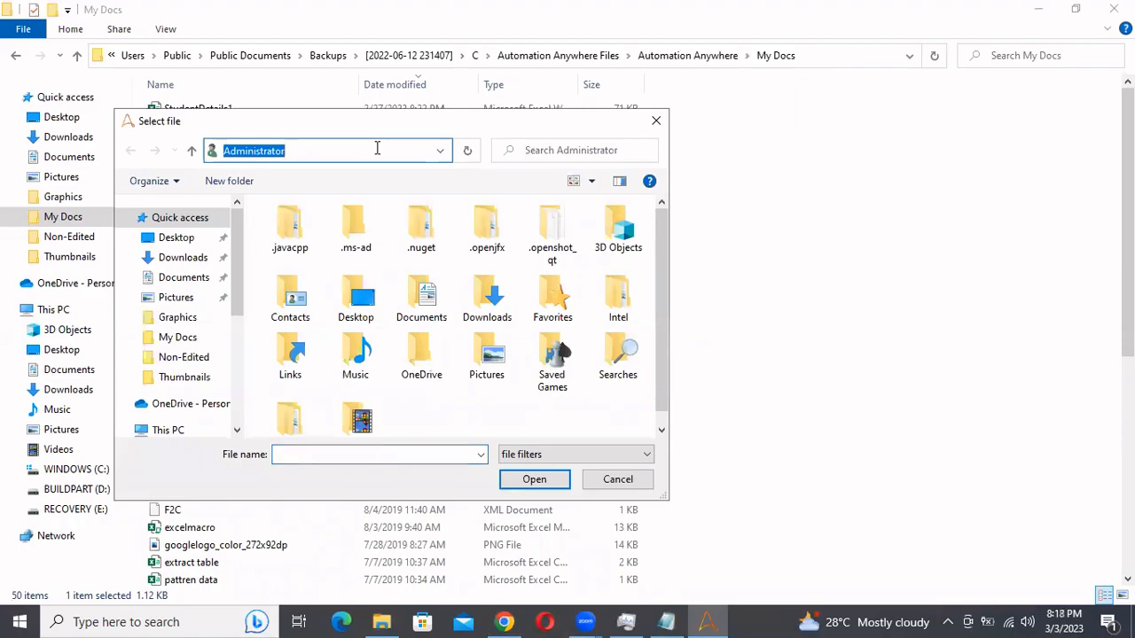
key("ctrl+v")
key("Return")
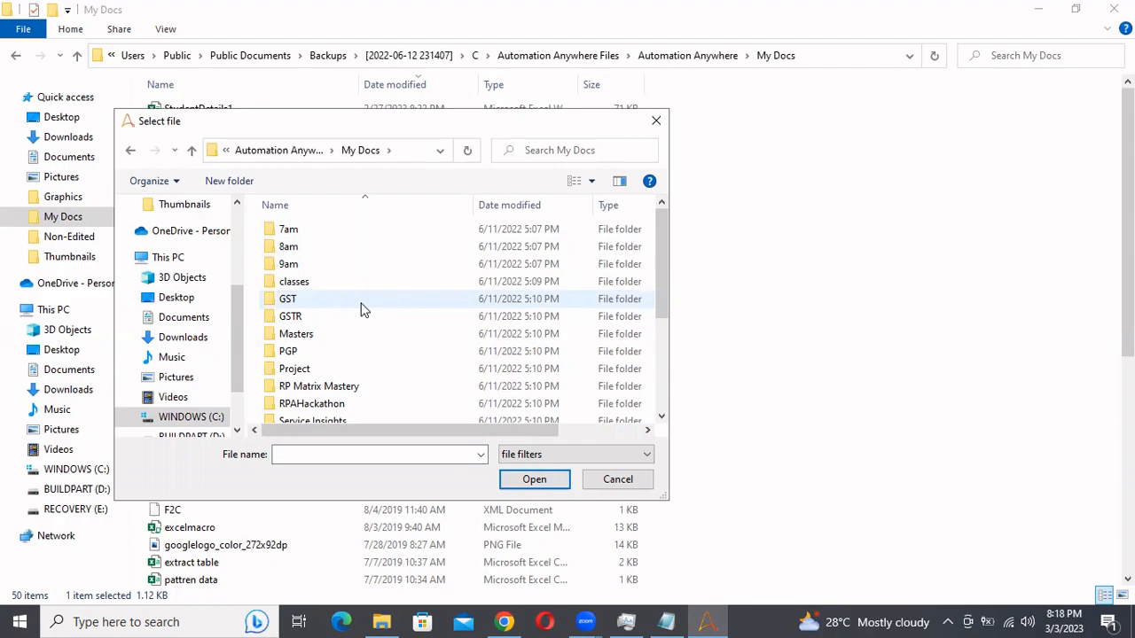
left_click(535, 483)
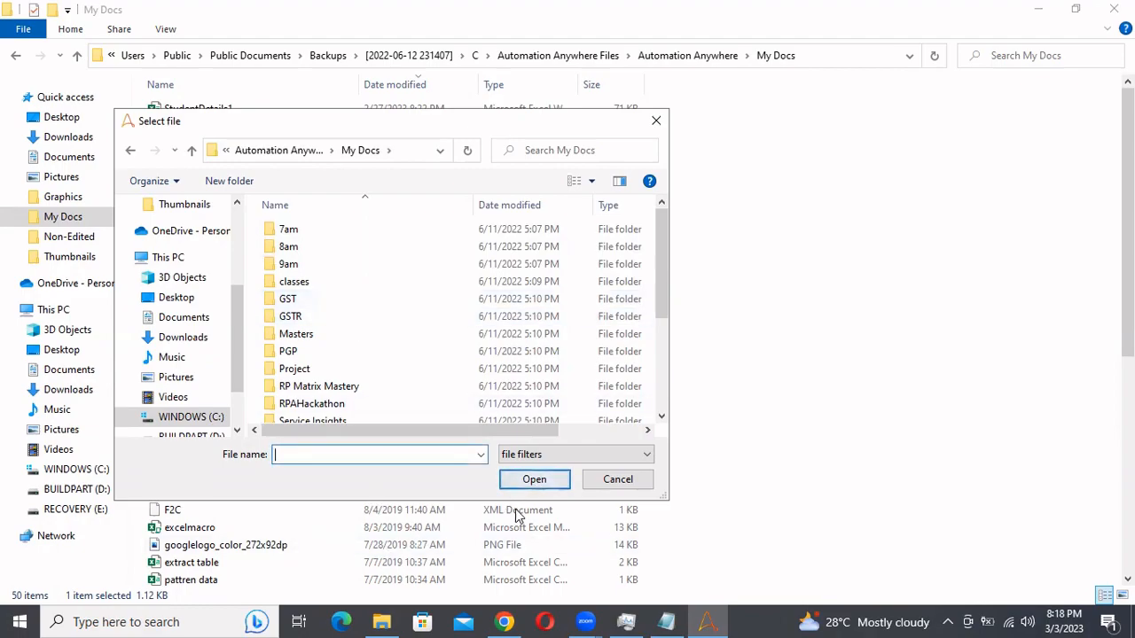
scroll(356, 359, "down", 3)
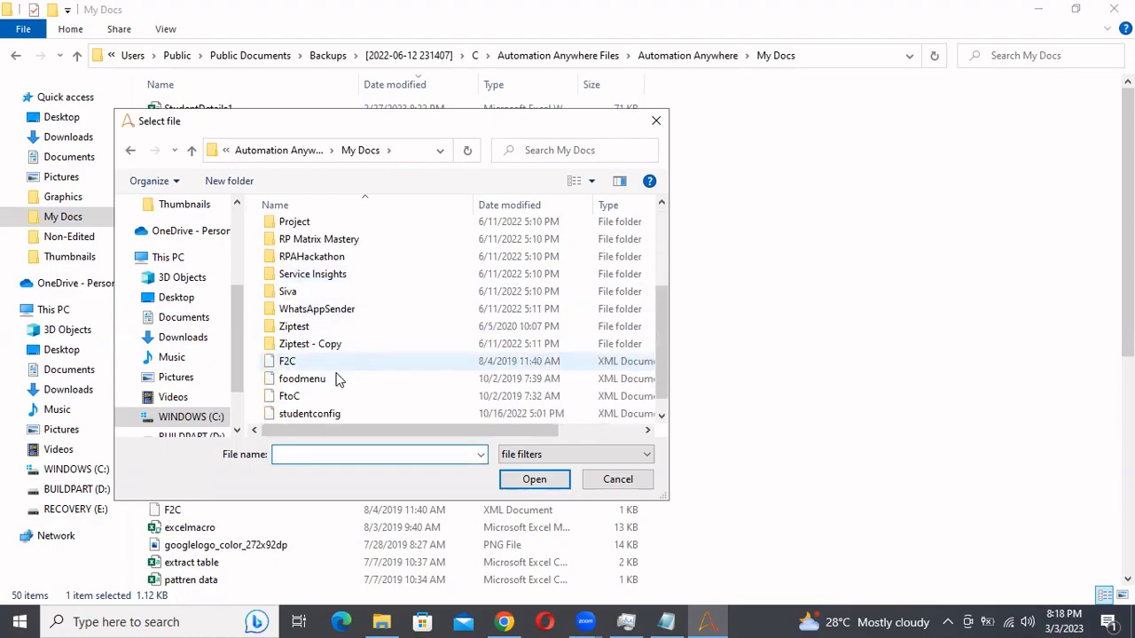
scroll(306, 378, "down", 1)
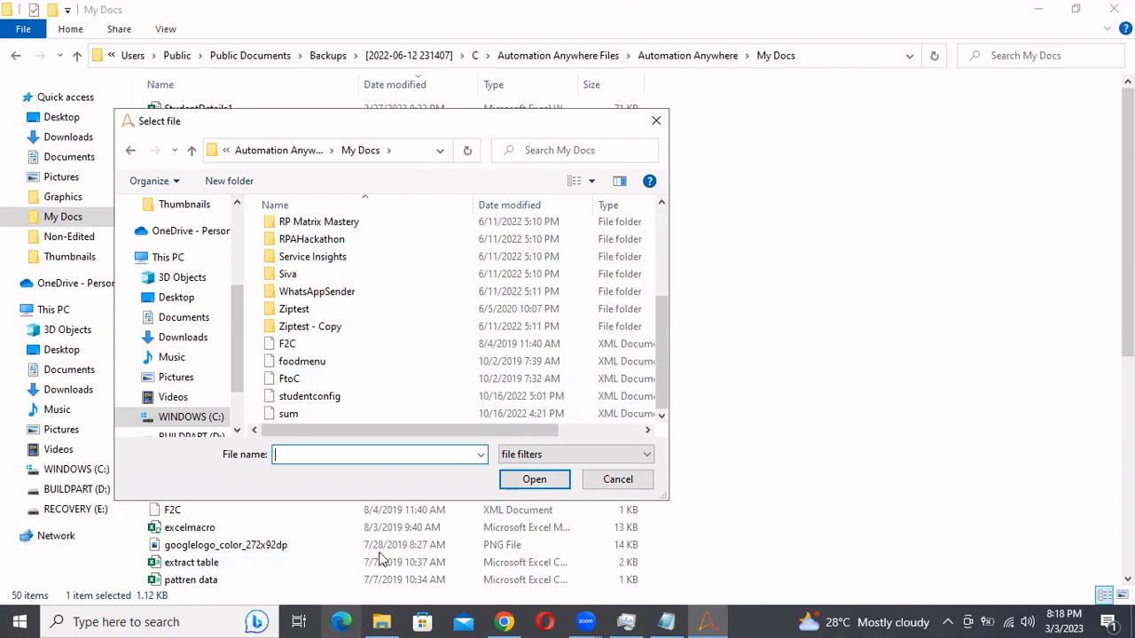
left_click(328, 401)
left_click(549, 482)
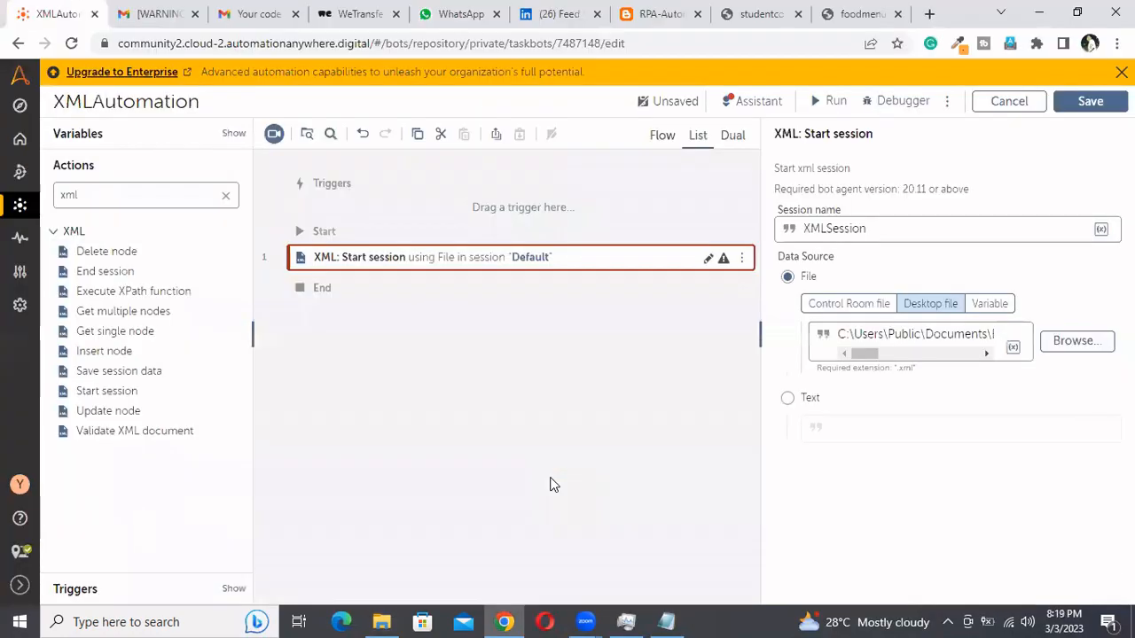
Open Notepad from the Run dialog, maximize it and write the line "automate a web application"
key("super+r")
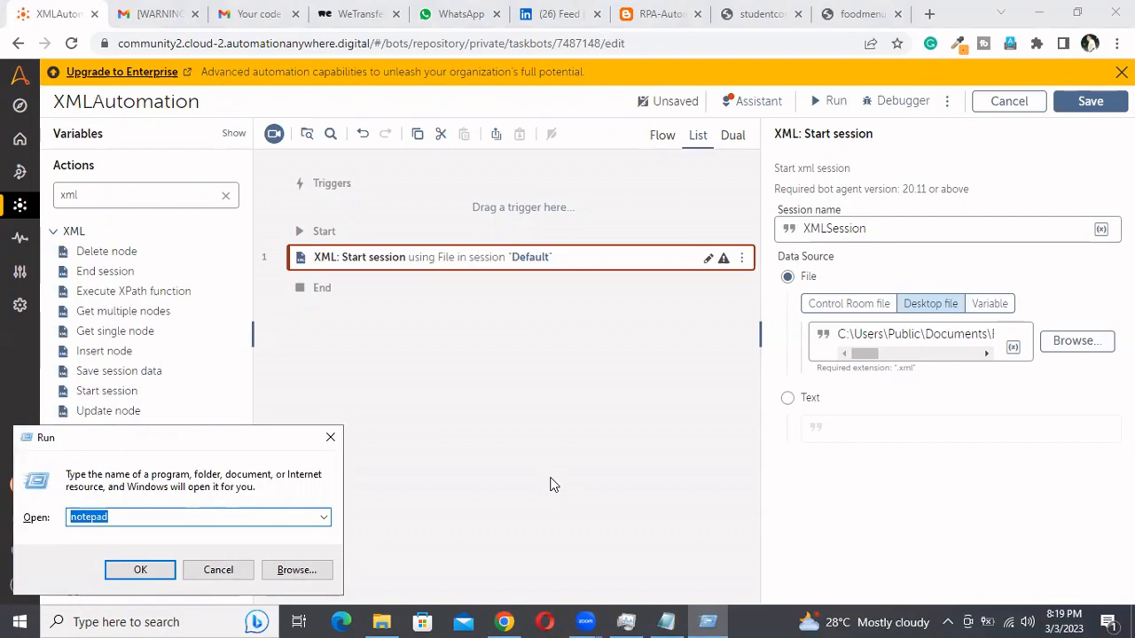
key("Return")
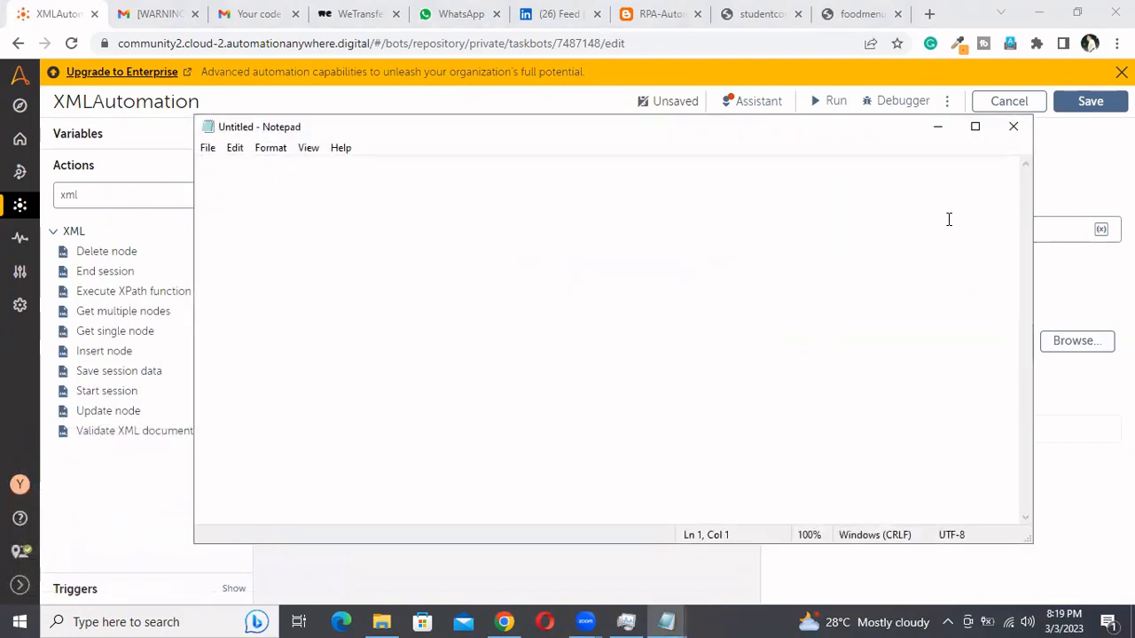
left_click(975, 127)
type("au")
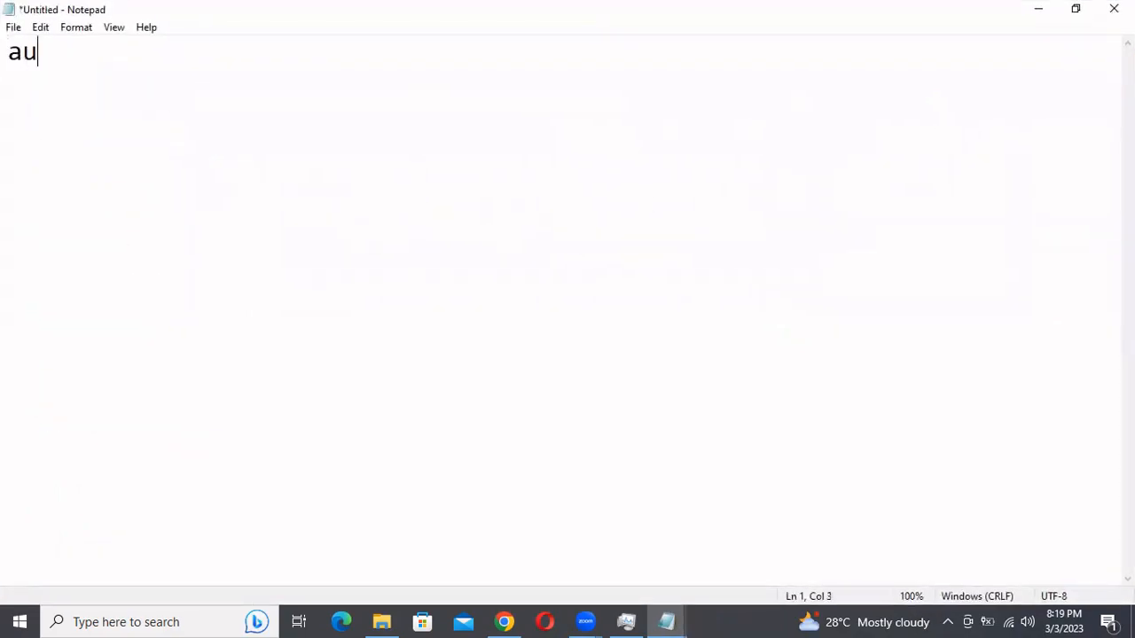
type("tomate a")
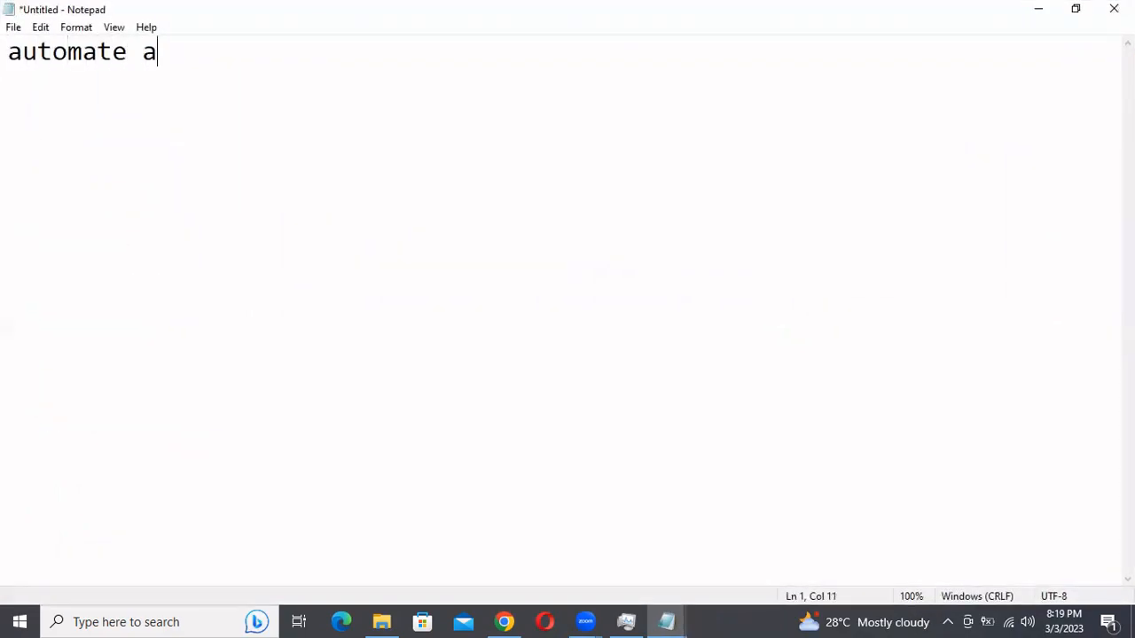
type(" web app")
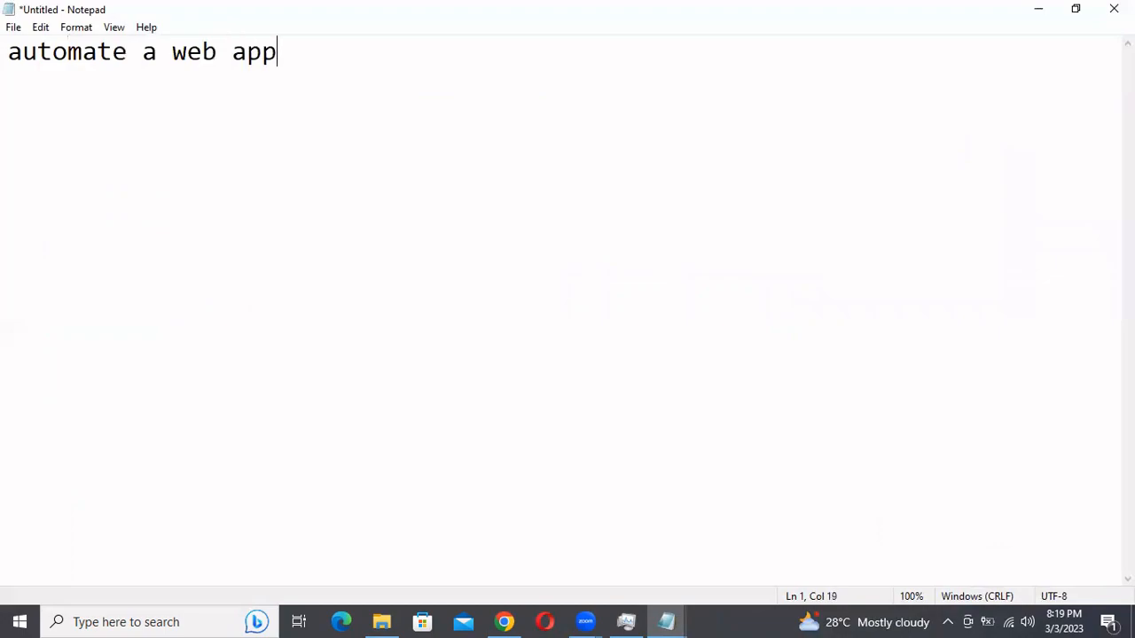
type("lication")
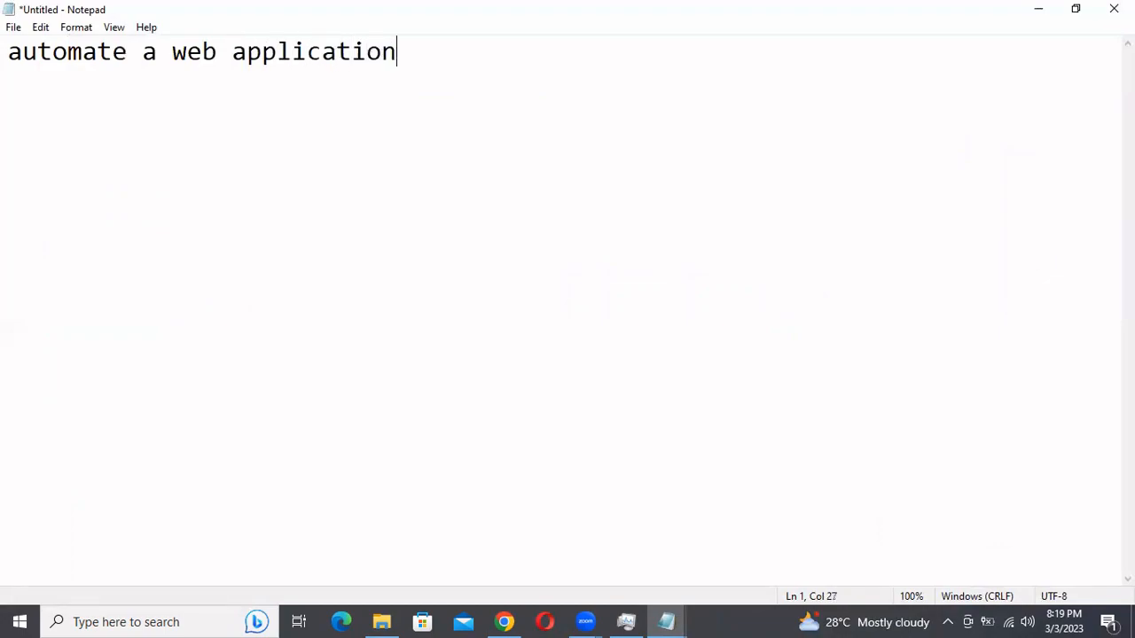
key("Return")
key("Return")
type("www.webapp.com")
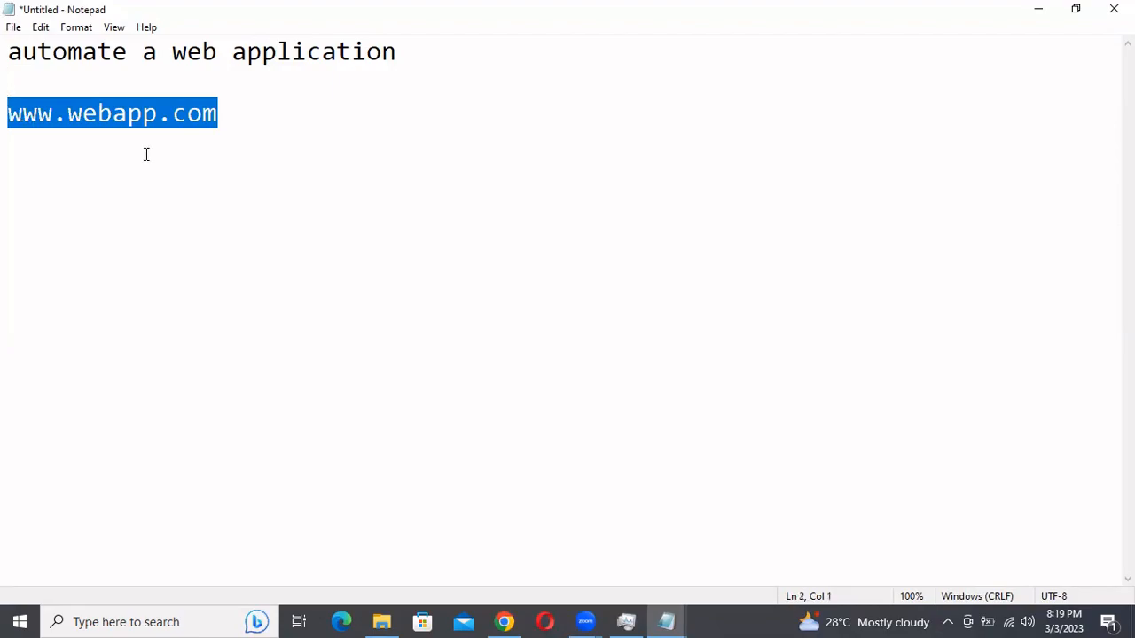
left_click(238, 115)
double_click(45, 110)
left_click(242, 118)
left_click_drag(242, 118, 8, 92)
left_click(246, 121)
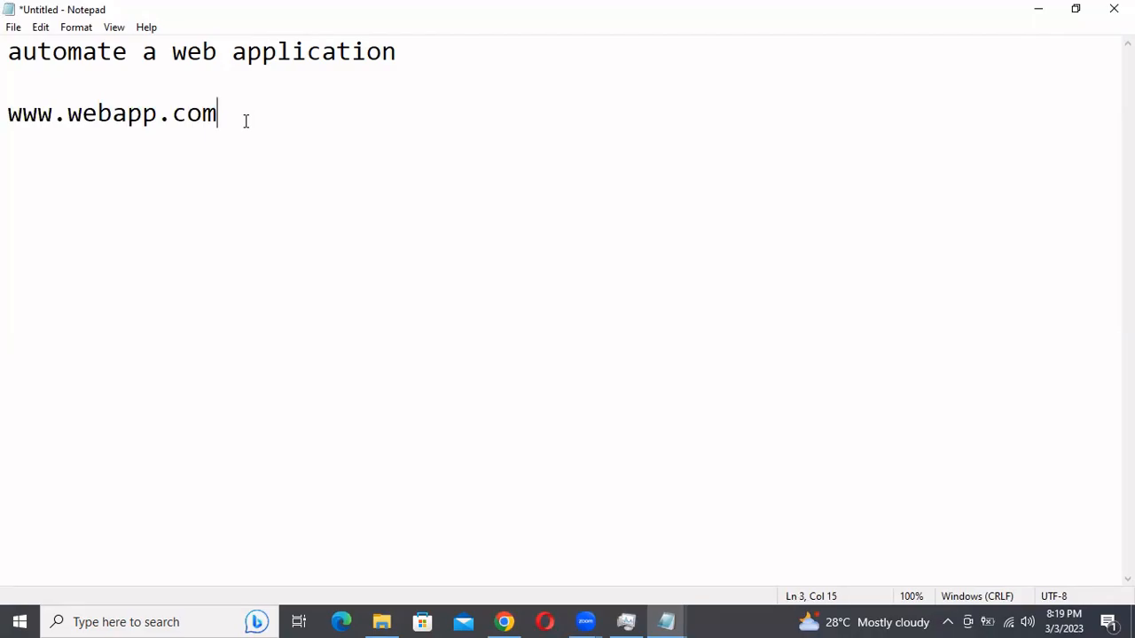
left_click_drag(245, 121, 9, 118)
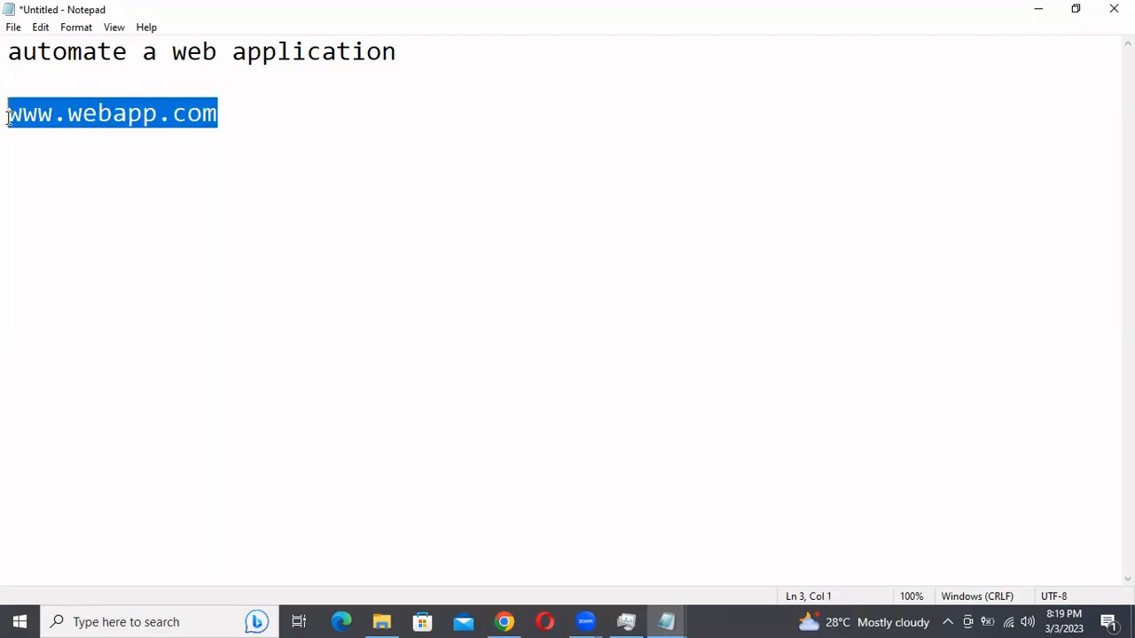
left_click(257, 116)
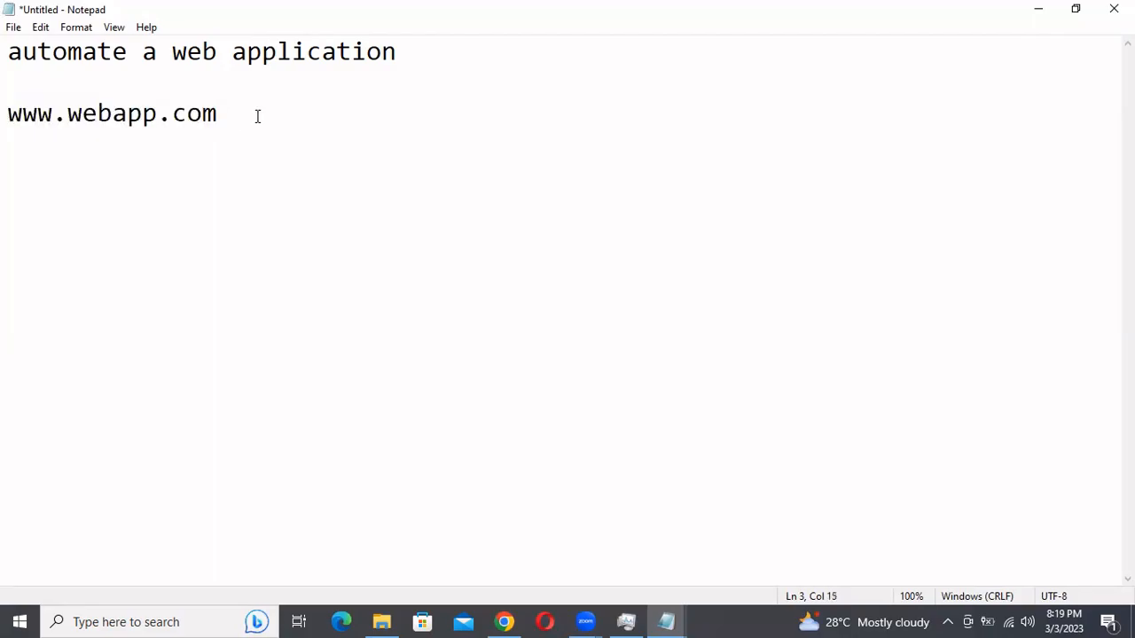
left_click(67, 119)
left_click_drag(67, 117, 156, 118)
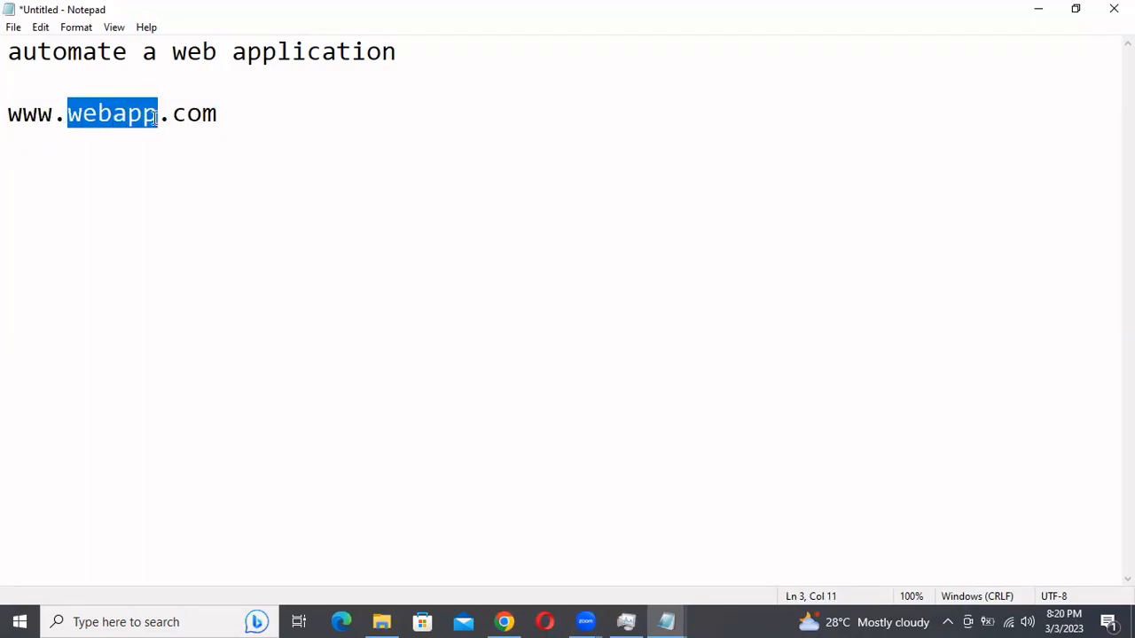
left_click(243, 116)
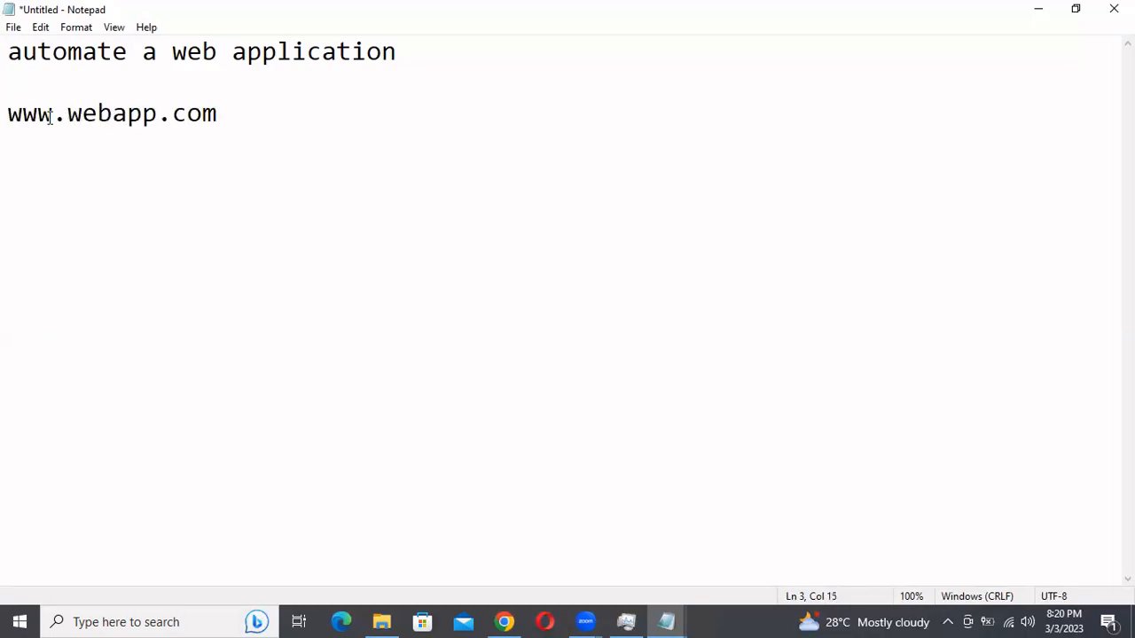
left_click_drag(7, 113, 240, 114)
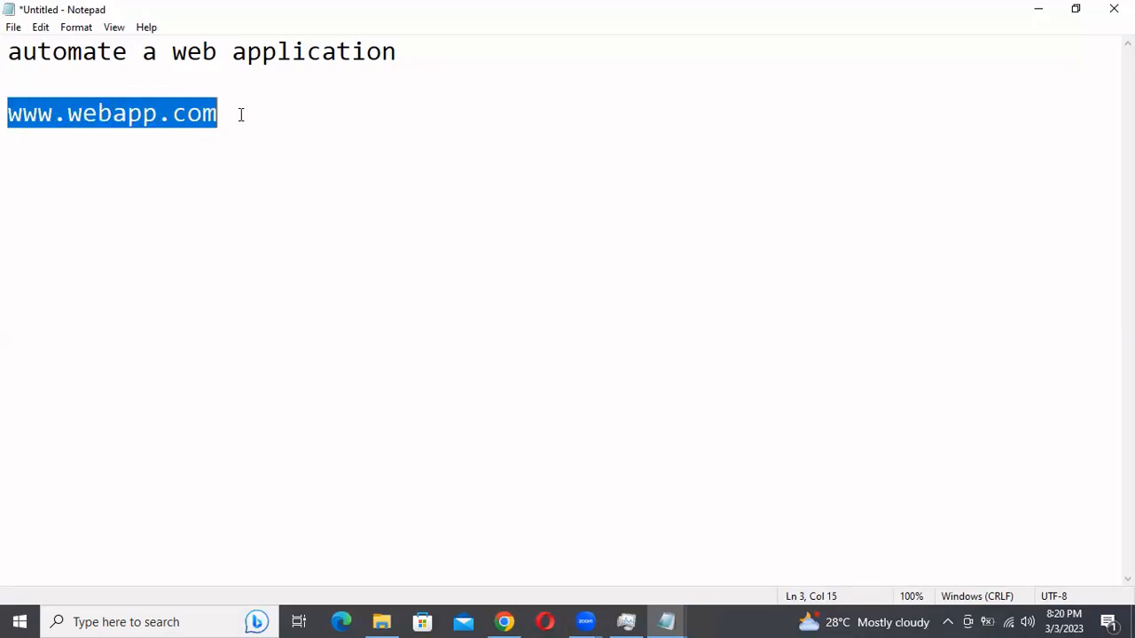
left_click(241, 114)
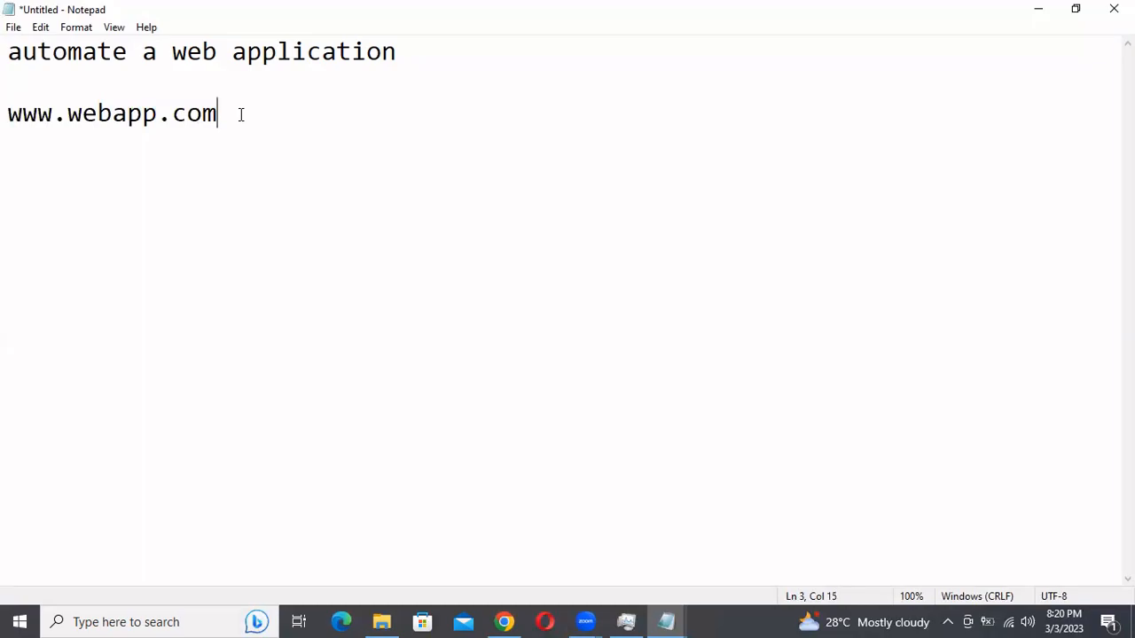
left_click_drag(8, 113, 222, 136)
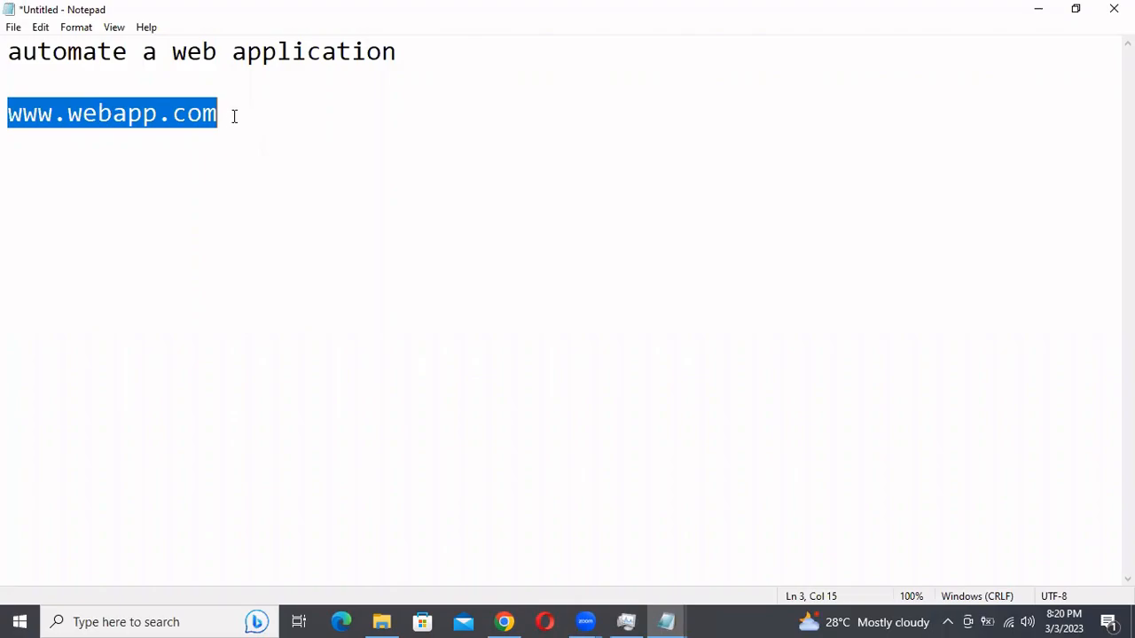
left_click(234, 116)
key("Return")
key("Return")
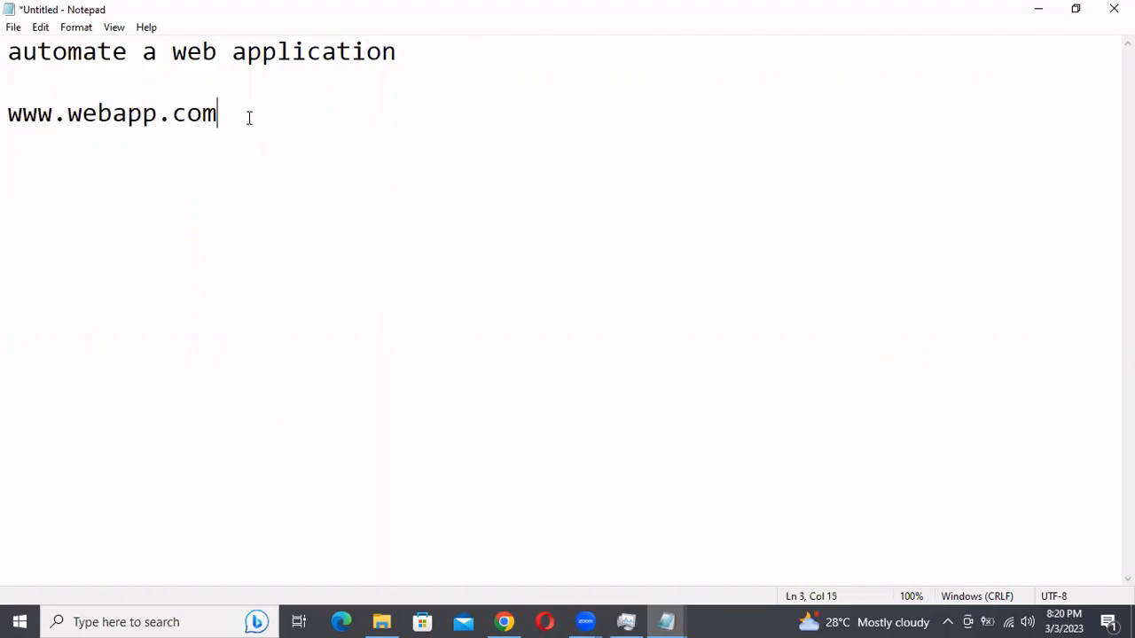
left_click_drag(251, 116, 8, 100)
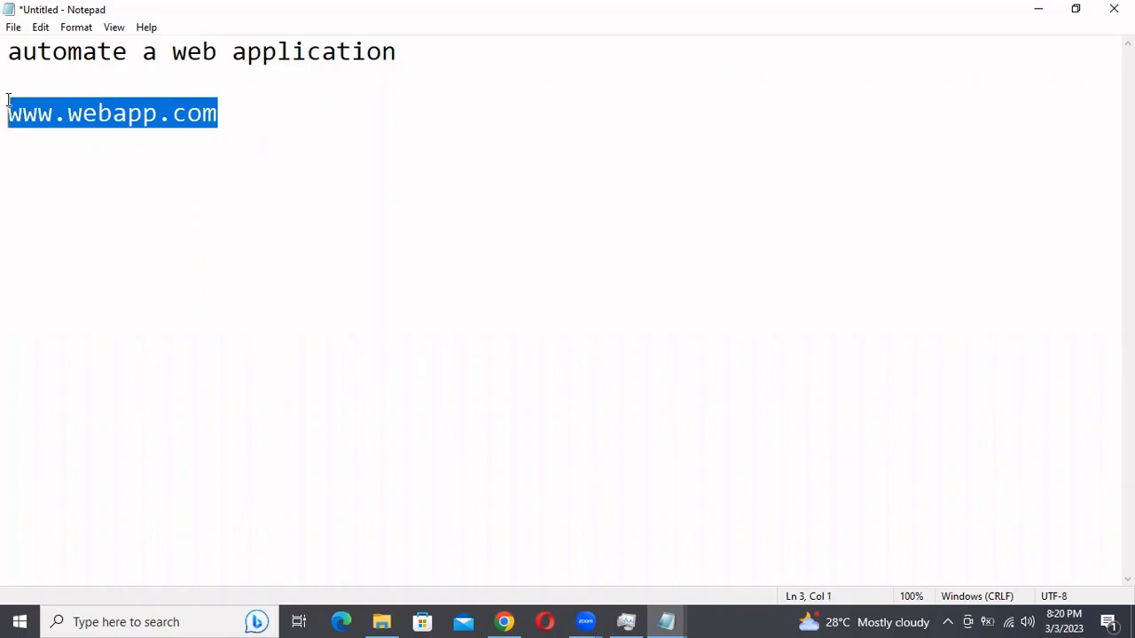
left_click(235, 121)
key("Return")
key("Return")
type("w")
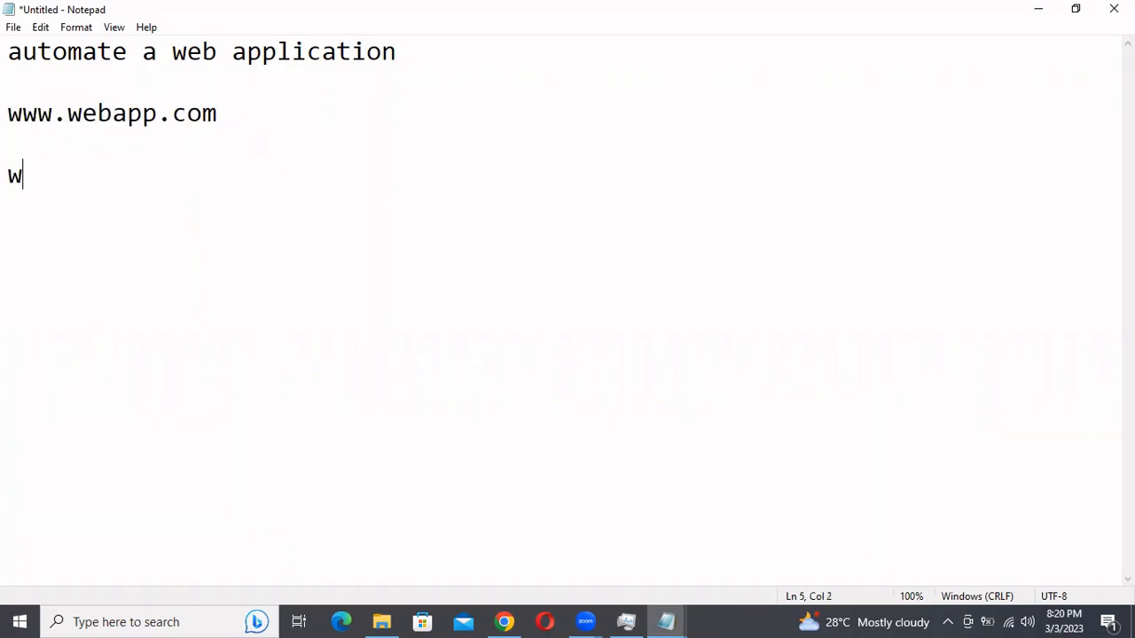
type("ww.dev-")
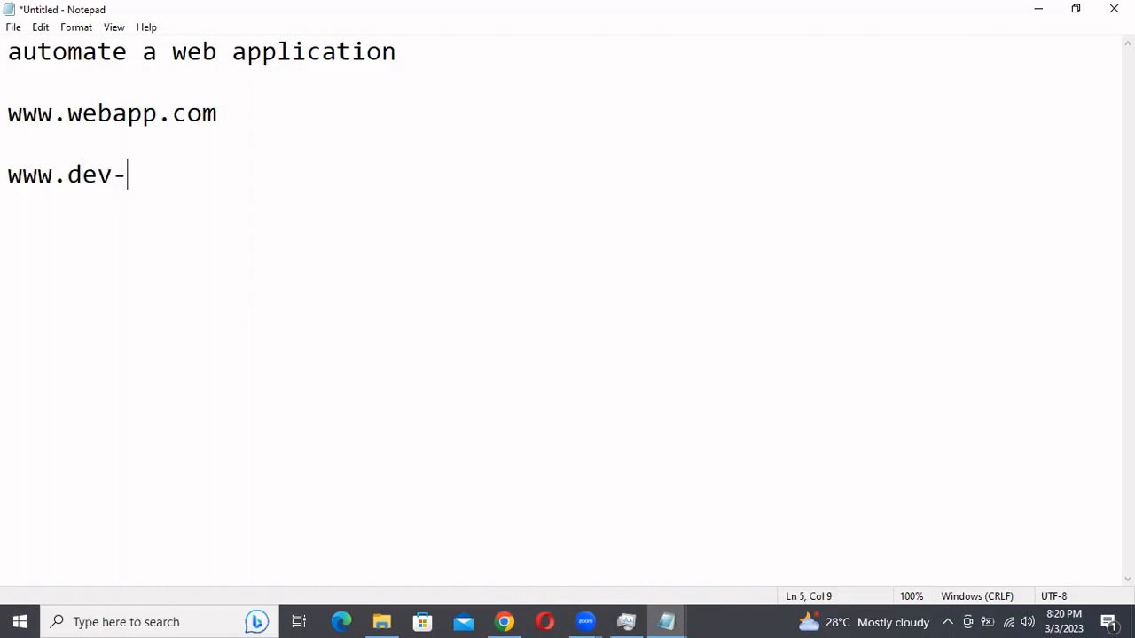
type("webapp")
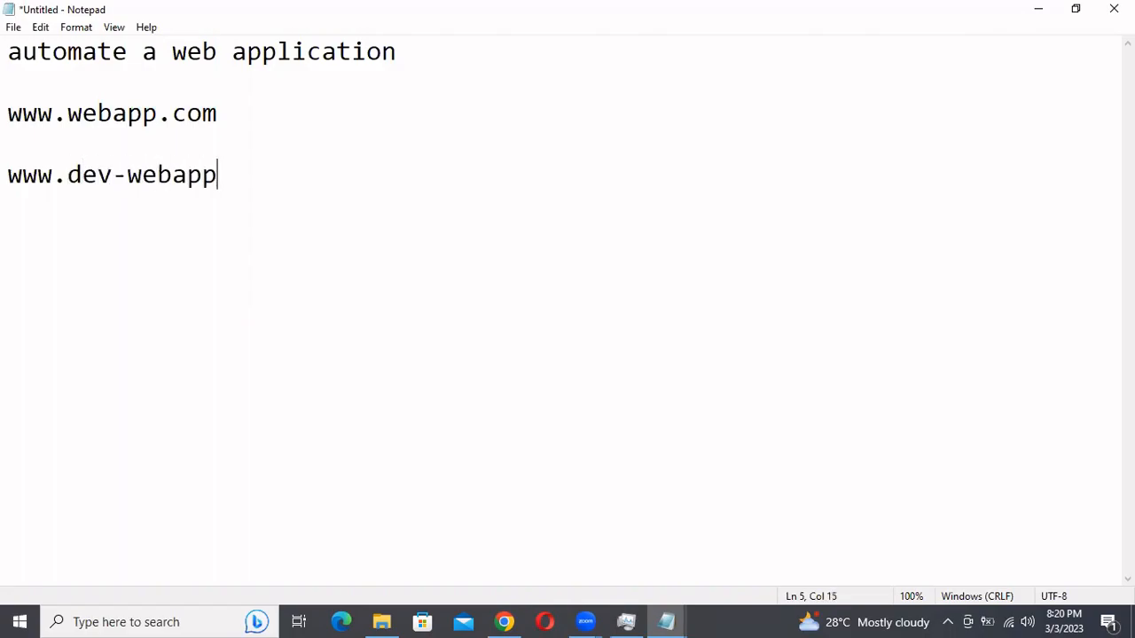
type(".com --> developer")
key("Return")
key("Return")
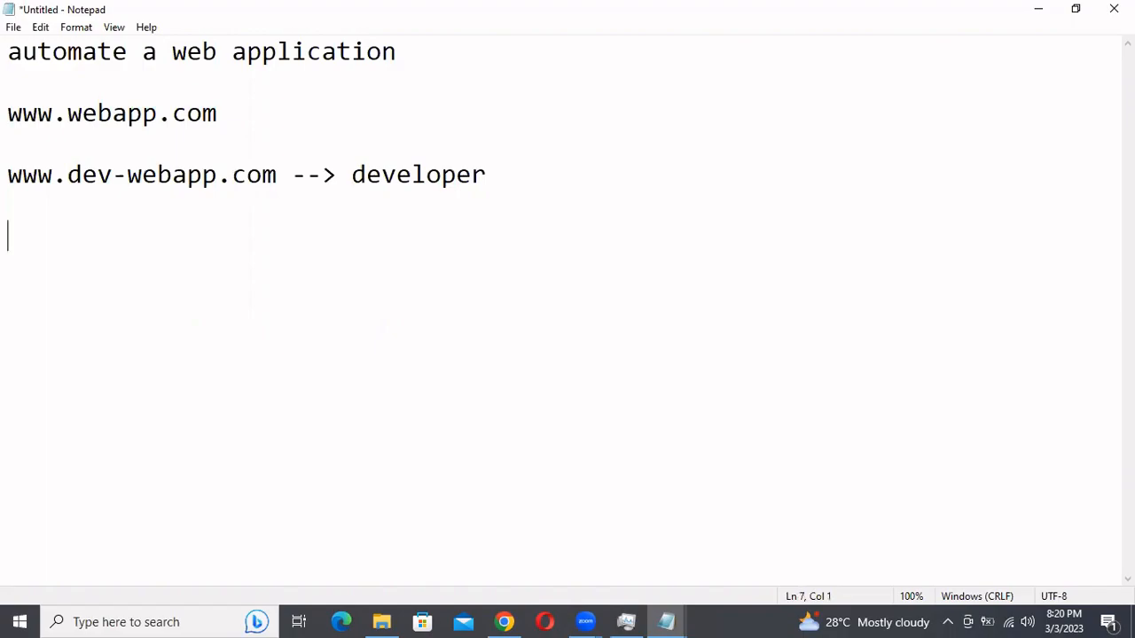
type("www.te")
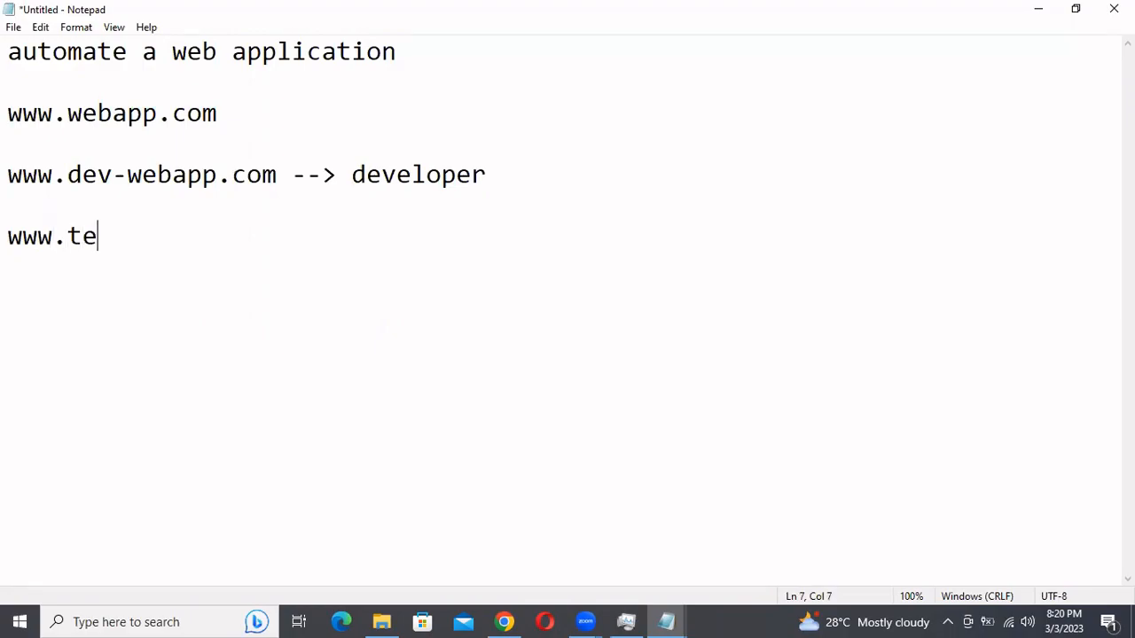
type("st-webapp.c")
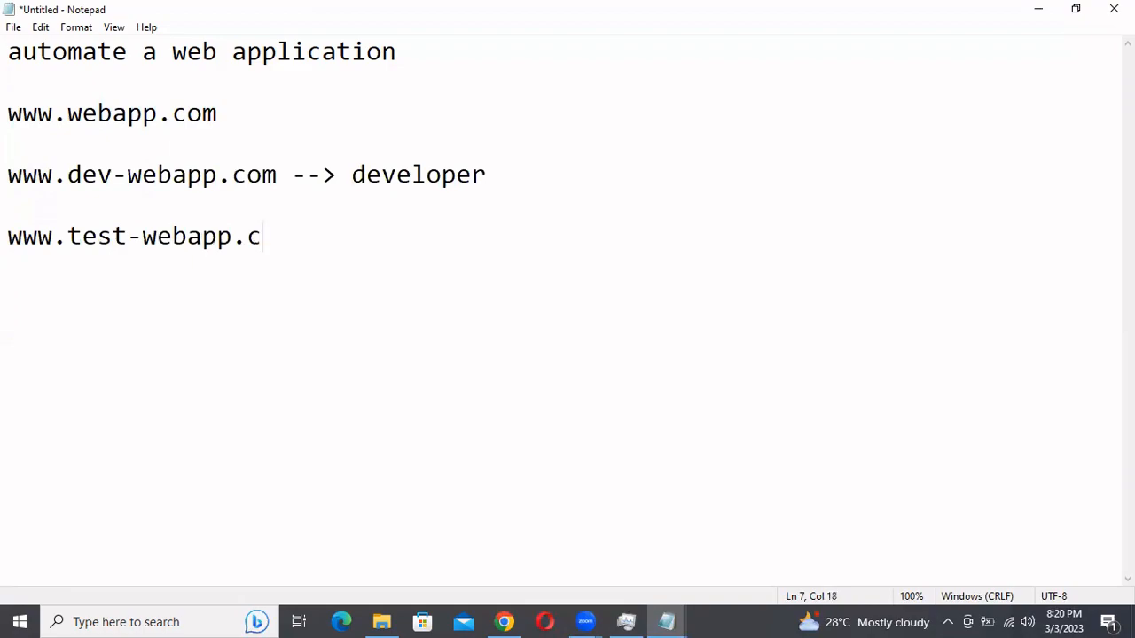
type("om --> QA")
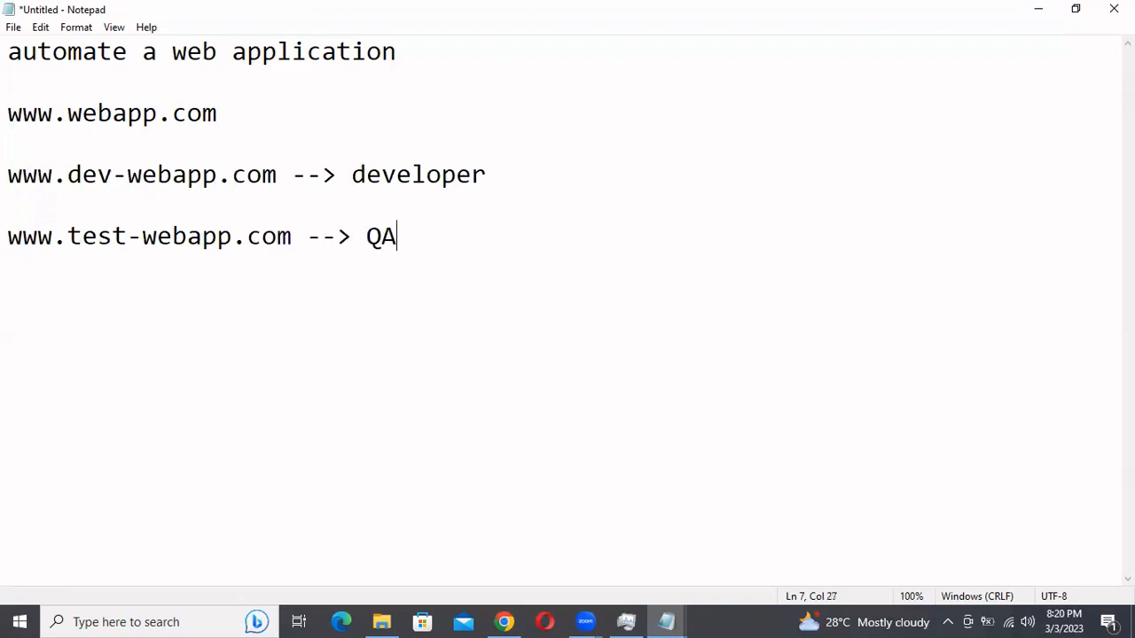
type("/UAT")
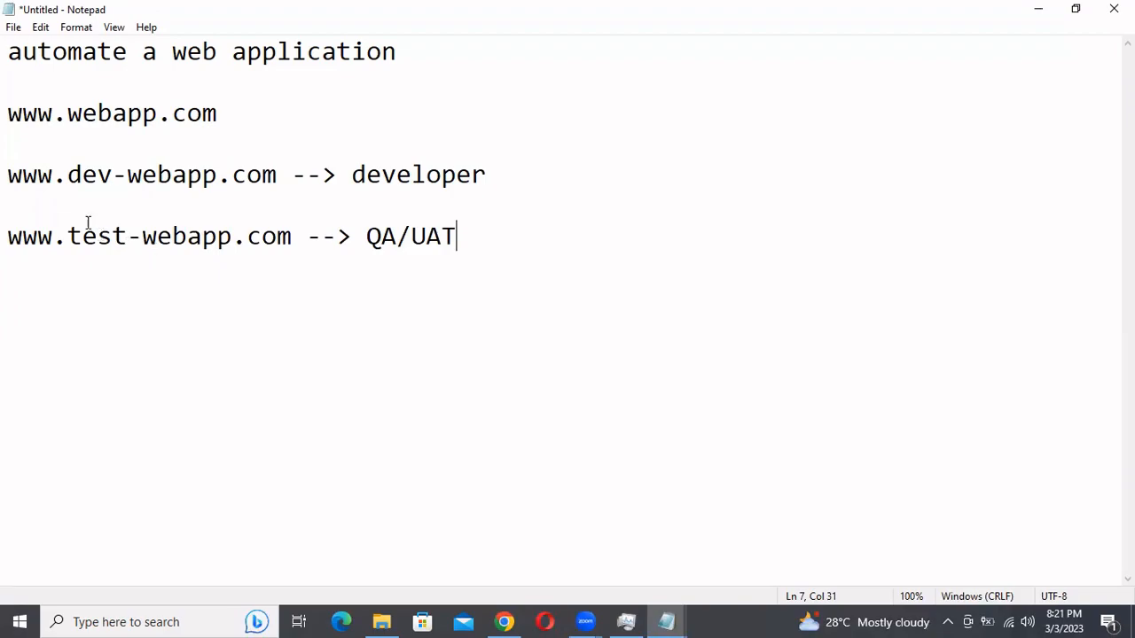
Add the line "Browser --> Open -->" below the QA/UAT URL line, leaving two blank lines between them
left_click_drag(236, 113, 8, 114)
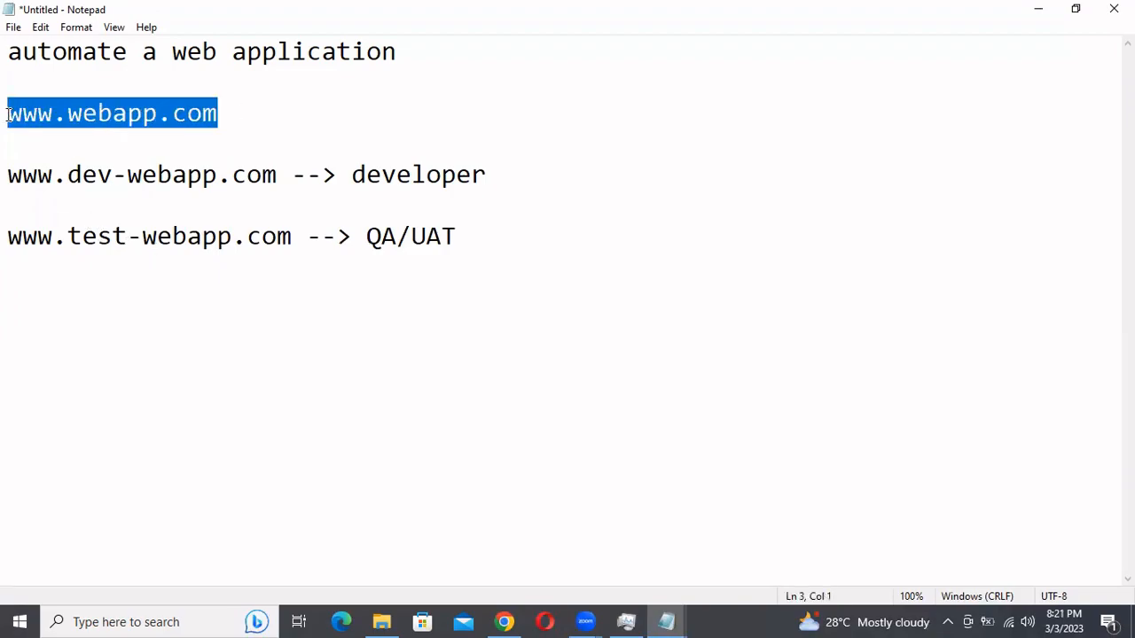
left_click(480, 242)
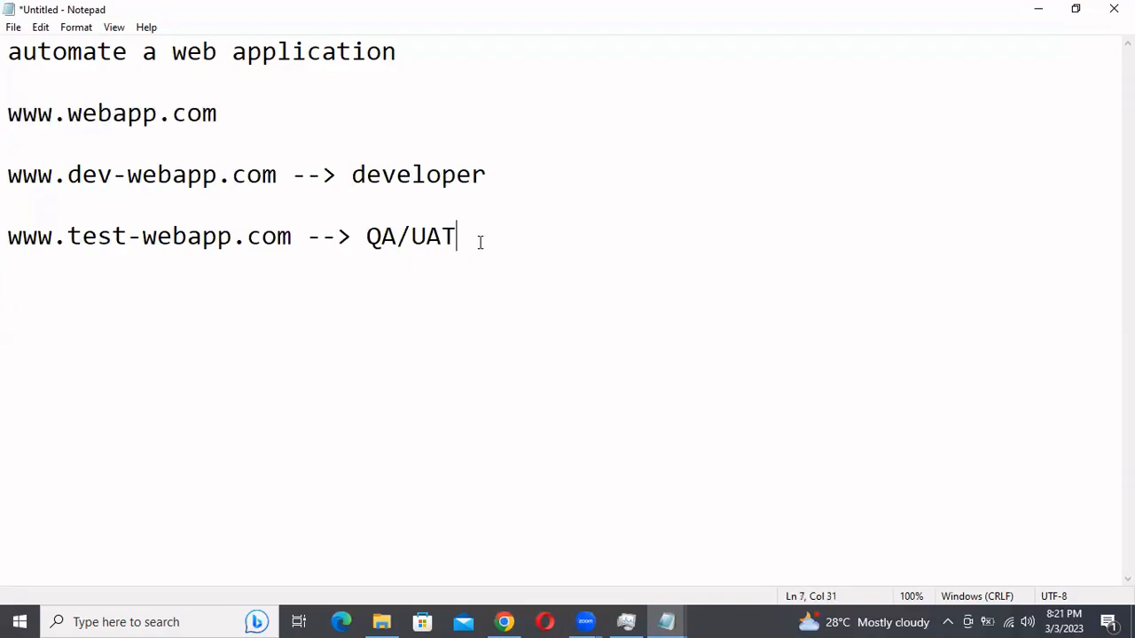
key("Return")
key("Return")
key("Return")
type("B")
type("rous")
key("BackSpace")
key("BackSpace")
type("wser")
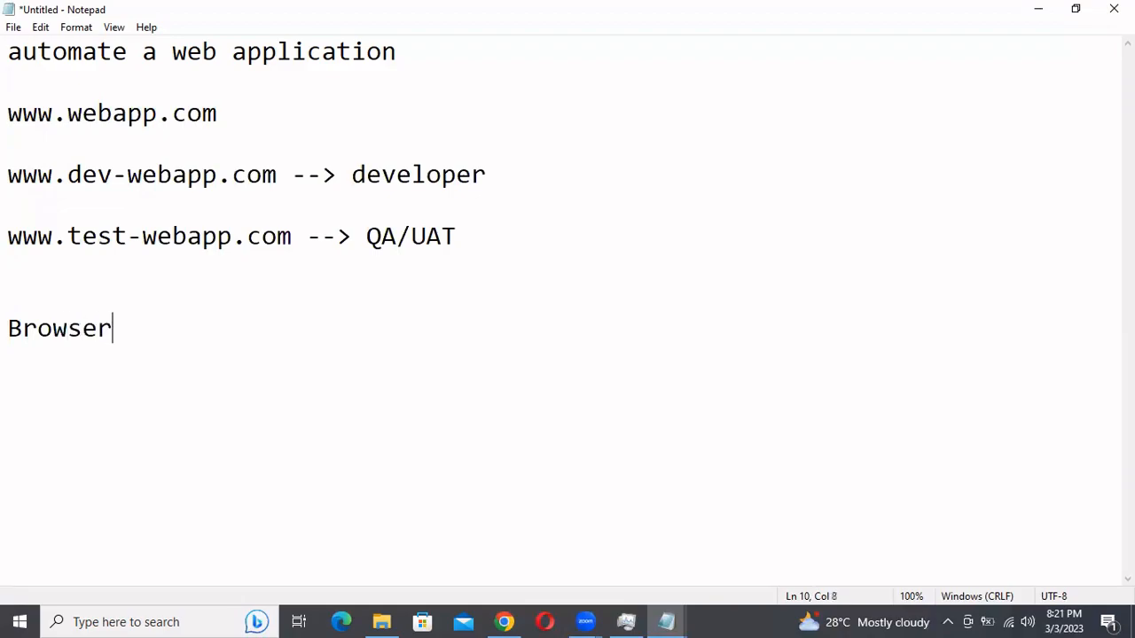
type(" --> Open -->")
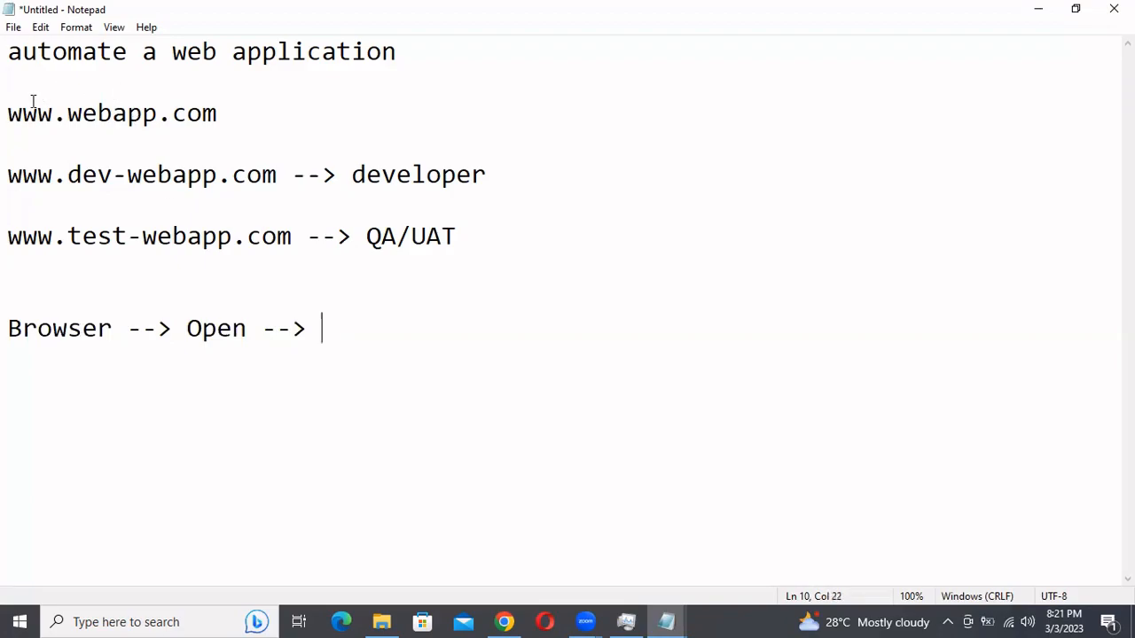
left_click_drag(8, 176, 282, 182)
key("ctrl+c")
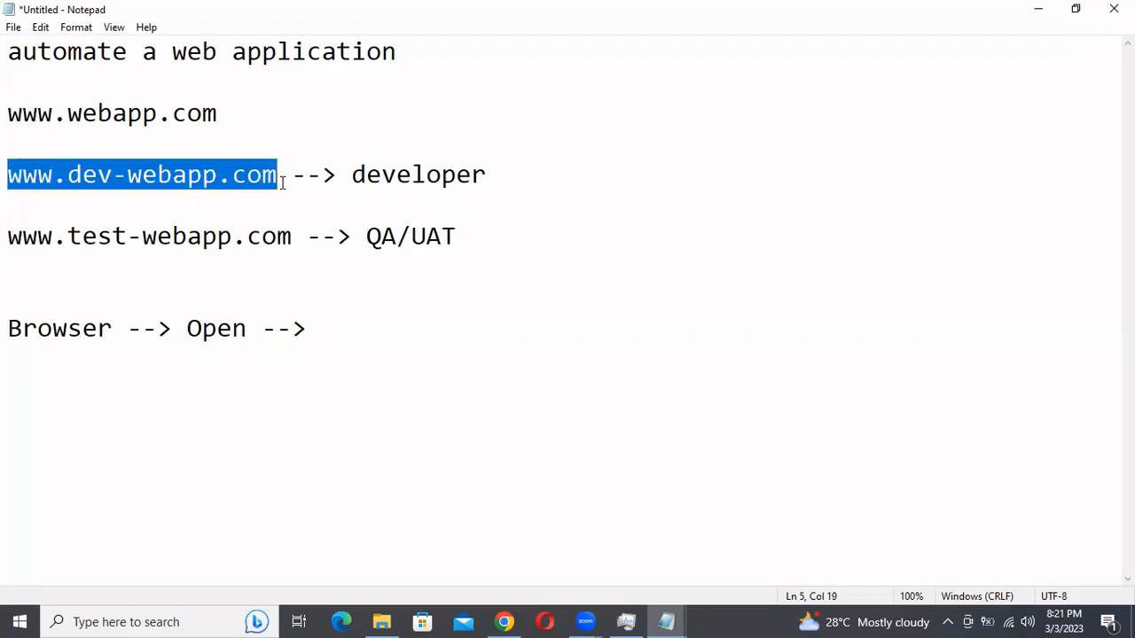
left_click(386, 328)
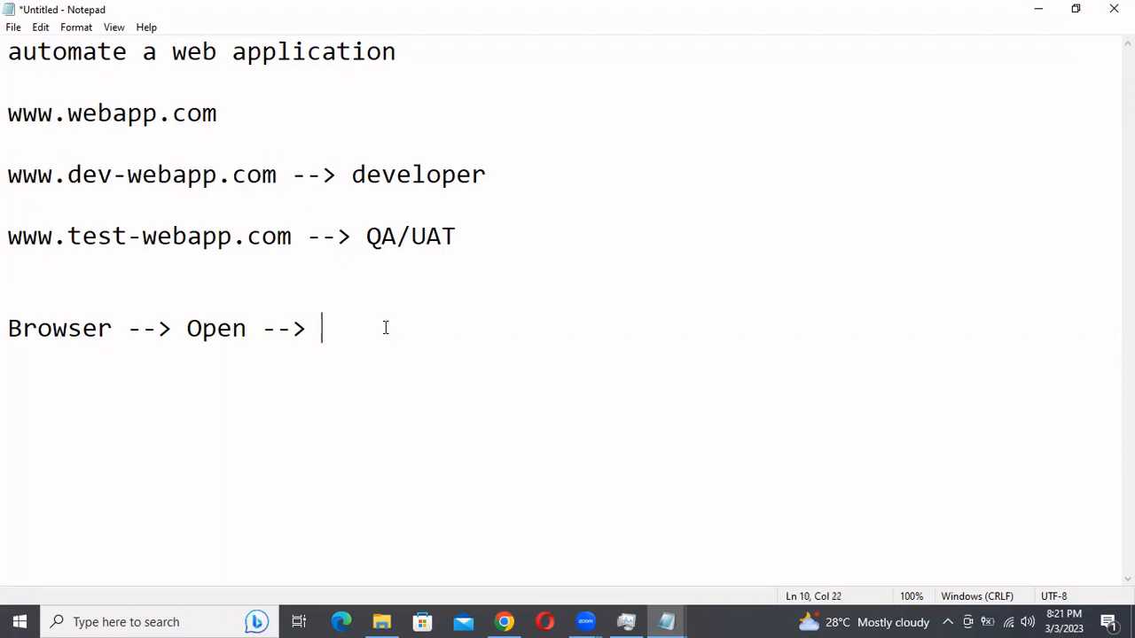
key("ctrl+v")
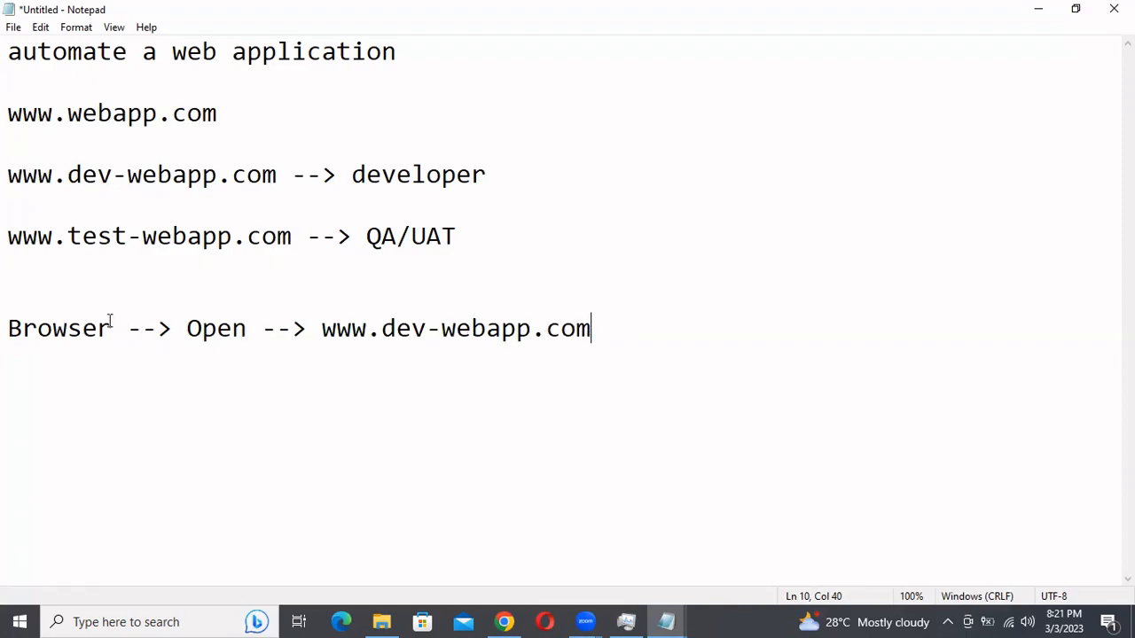
left_click_drag(322, 335, 630, 355)
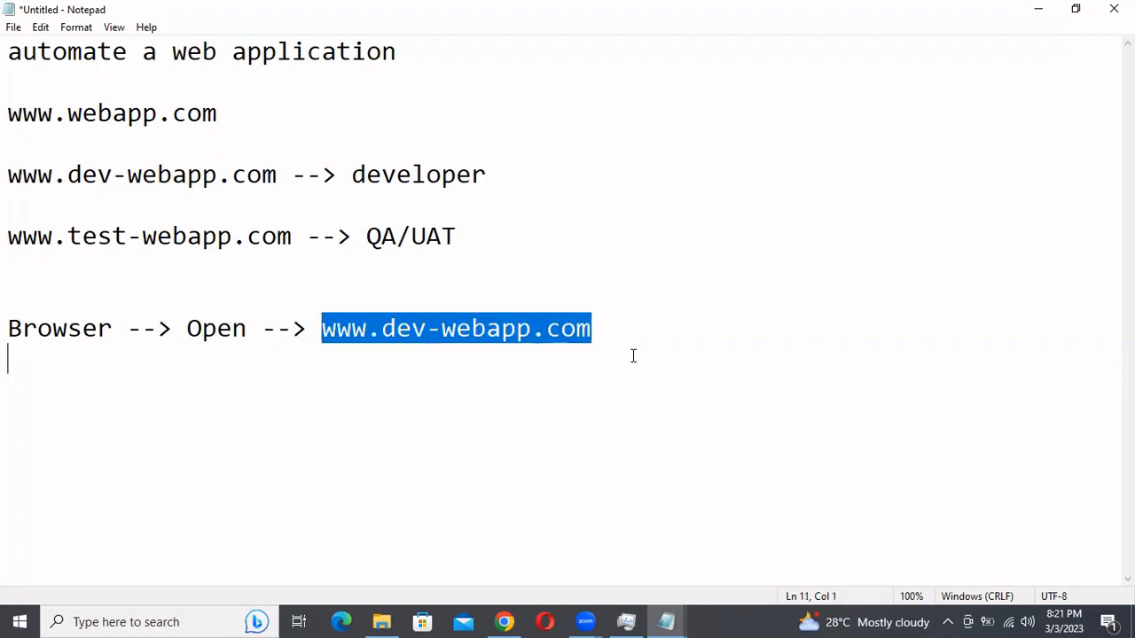
left_click(622, 331)
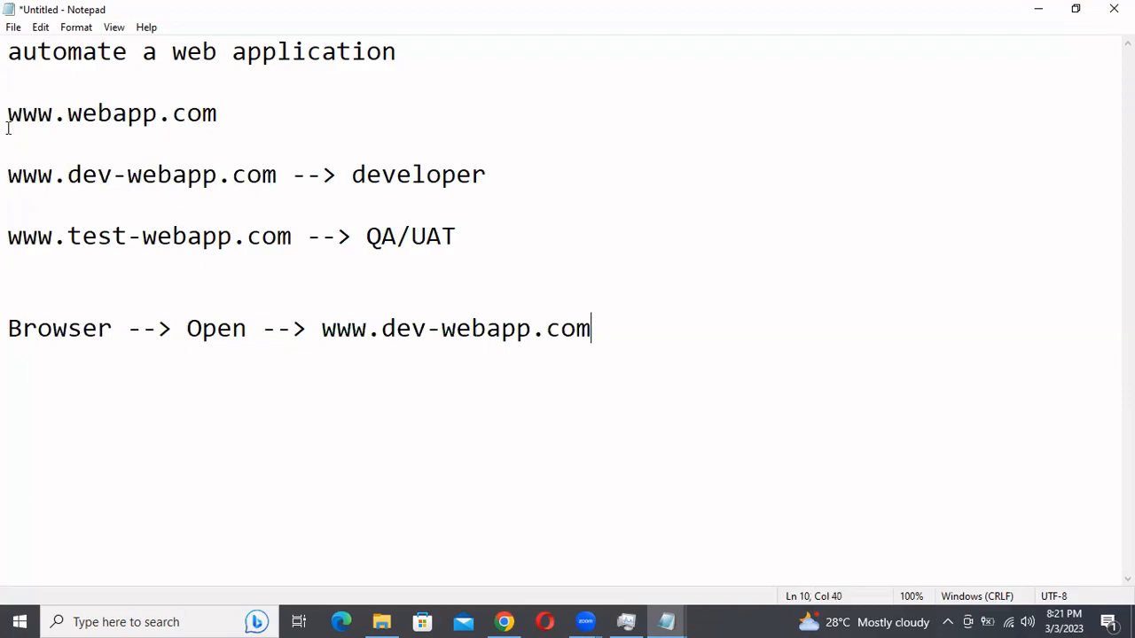
left_click_drag(8, 113, 230, 112)
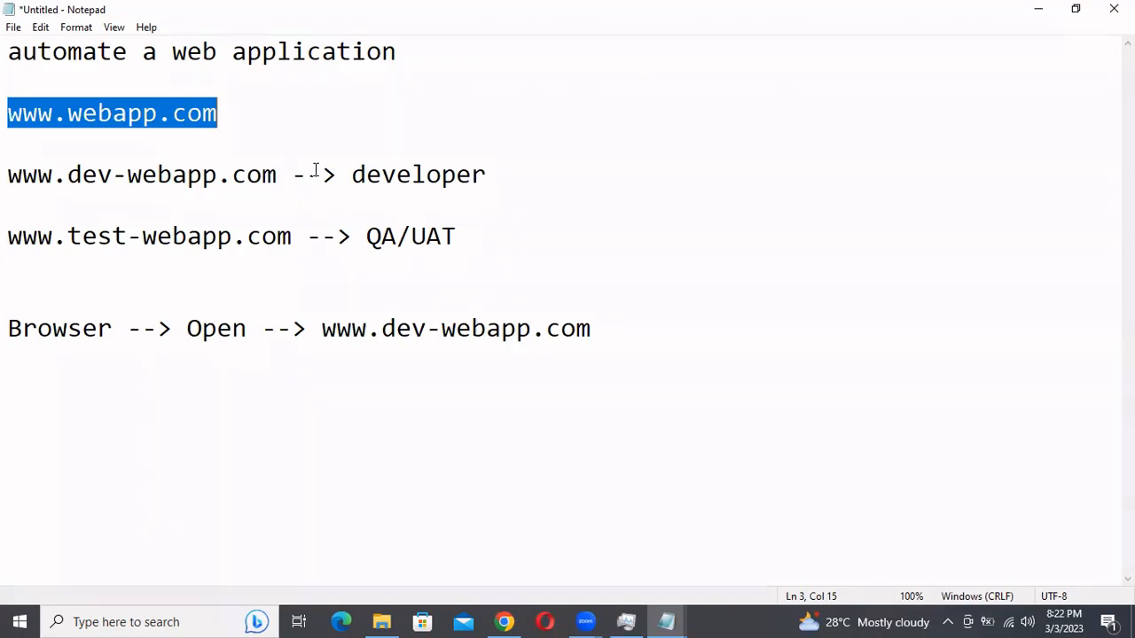
left_click(459, 239)
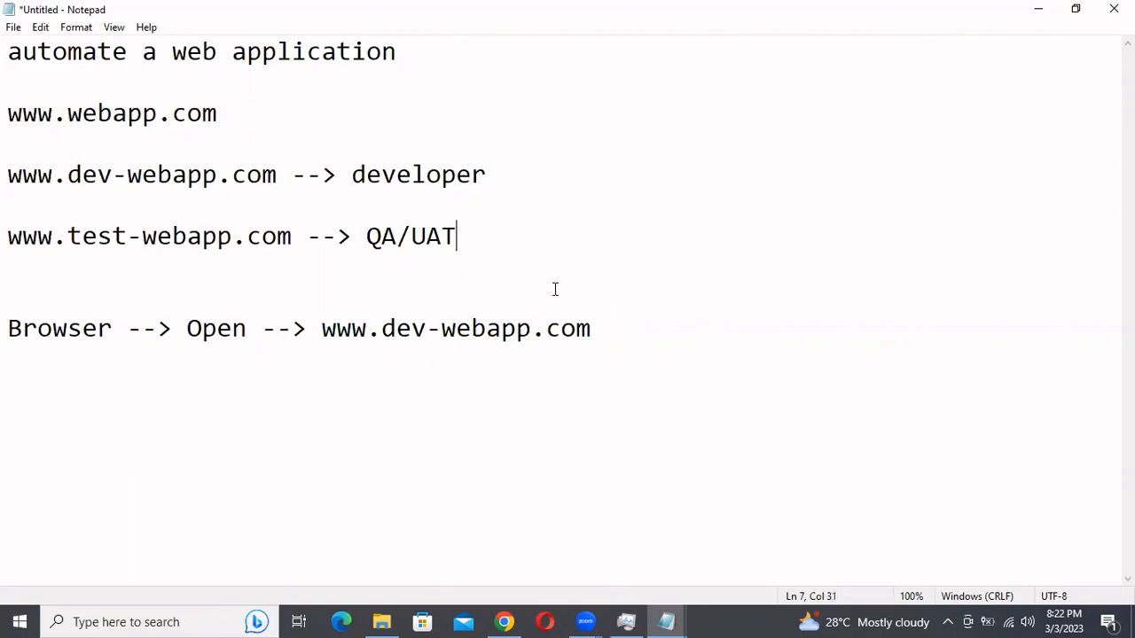
left_click(285, 119)
key("Return")
key("Return")
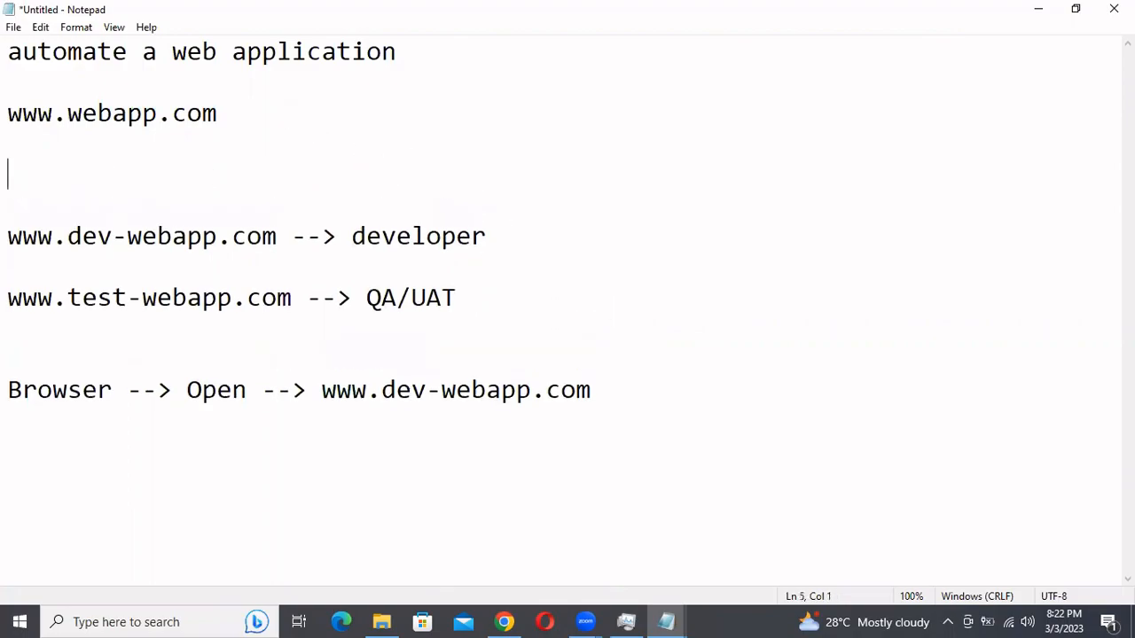
type("x@domin.com")
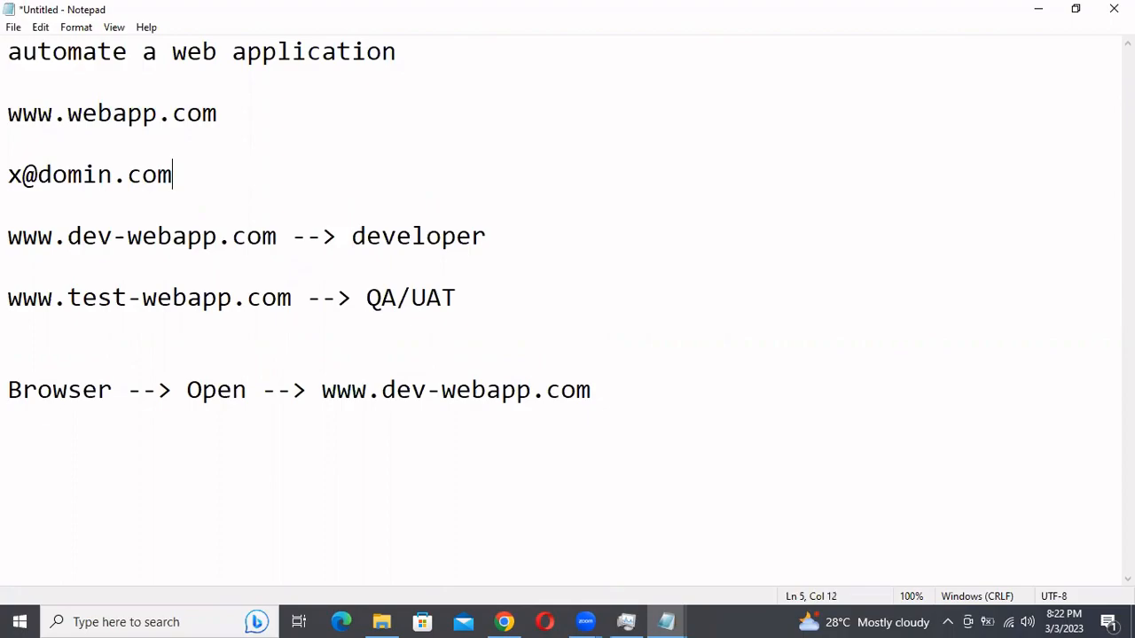
Add a second sample e-mail address below the first one, separated by a blank line
key("Return")
key("Return")
type("y@do")
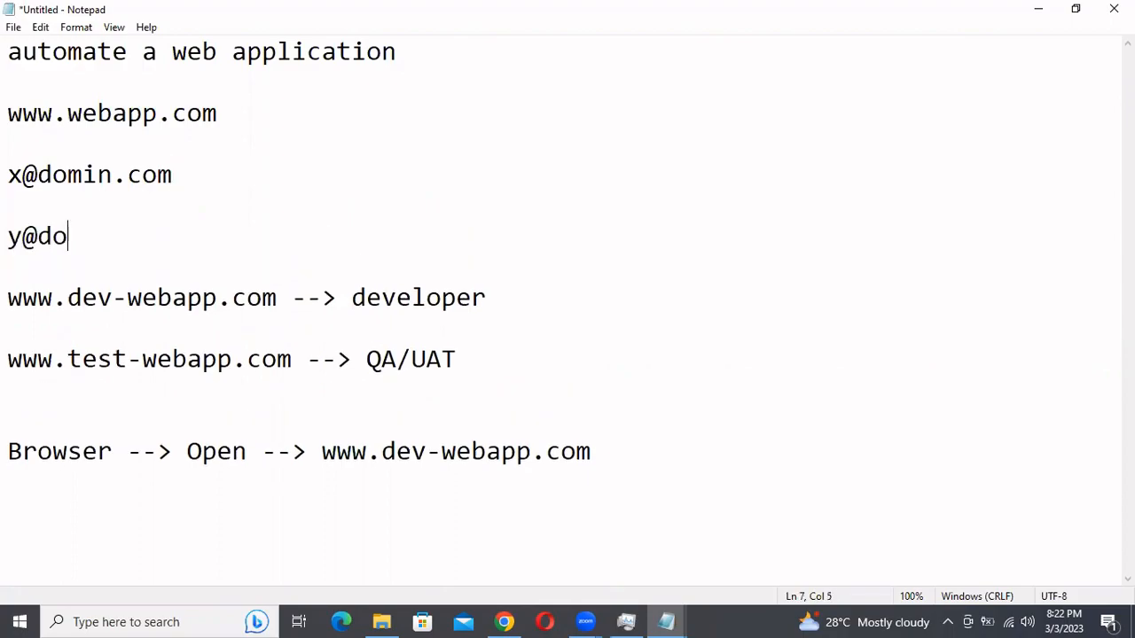
type("main.com")
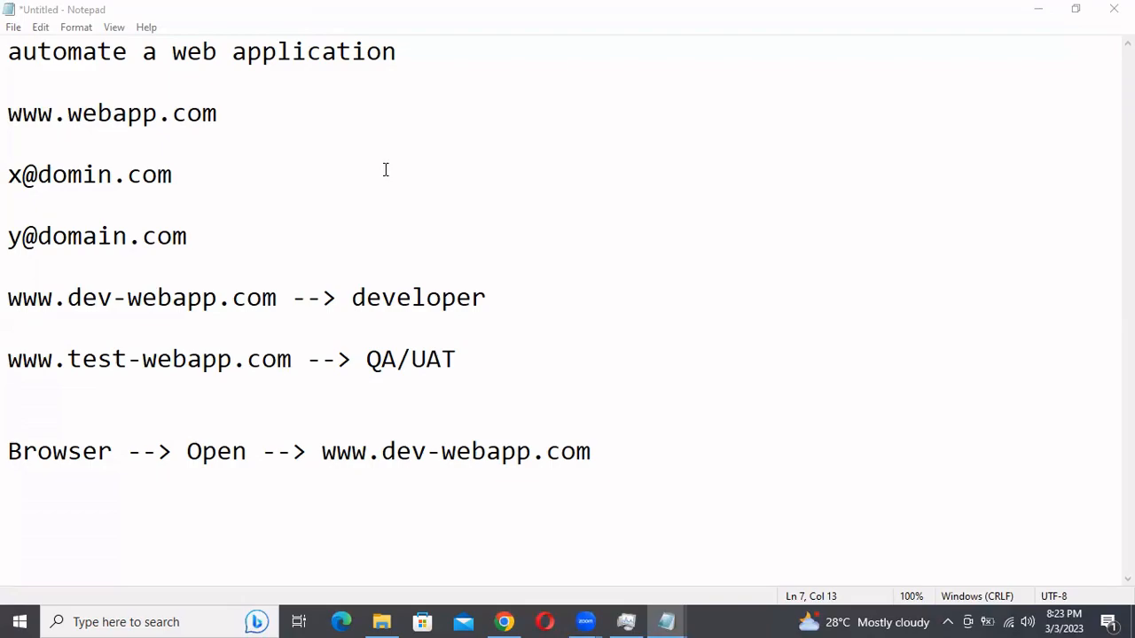
left_click(624, 465)
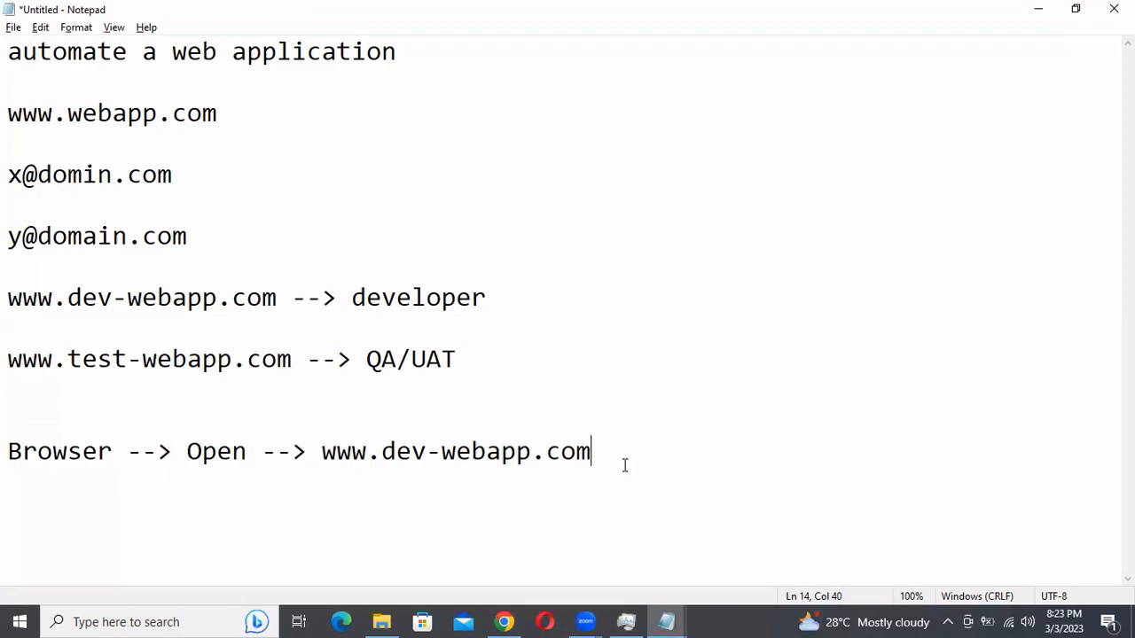
Switch to the XMLAutomation bot in Chrome and save it
left_click(505, 622)
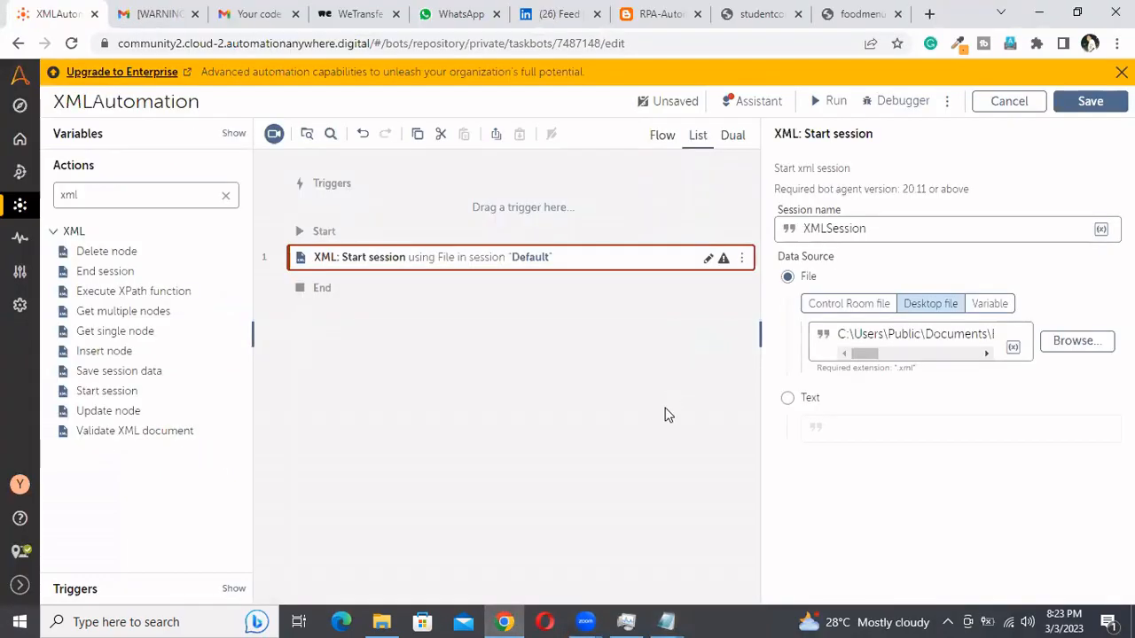
left_click(1089, 101)
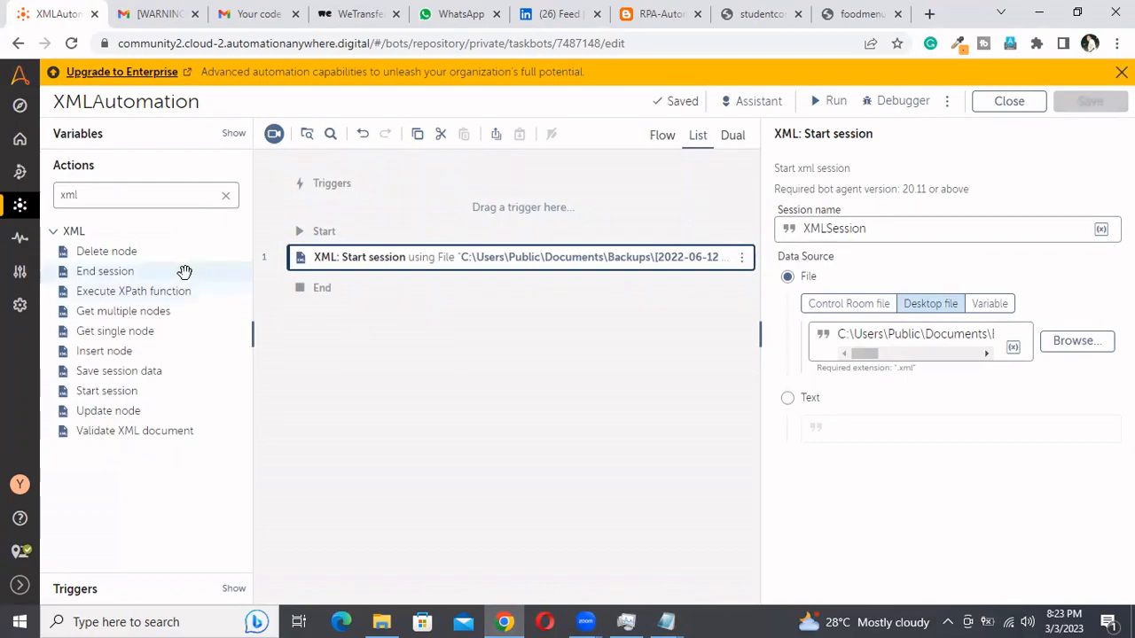
Add an XML End session action after Start session, set its session name to XMLSession and save the bot
left_click_drag(139, 278, 410, 287)
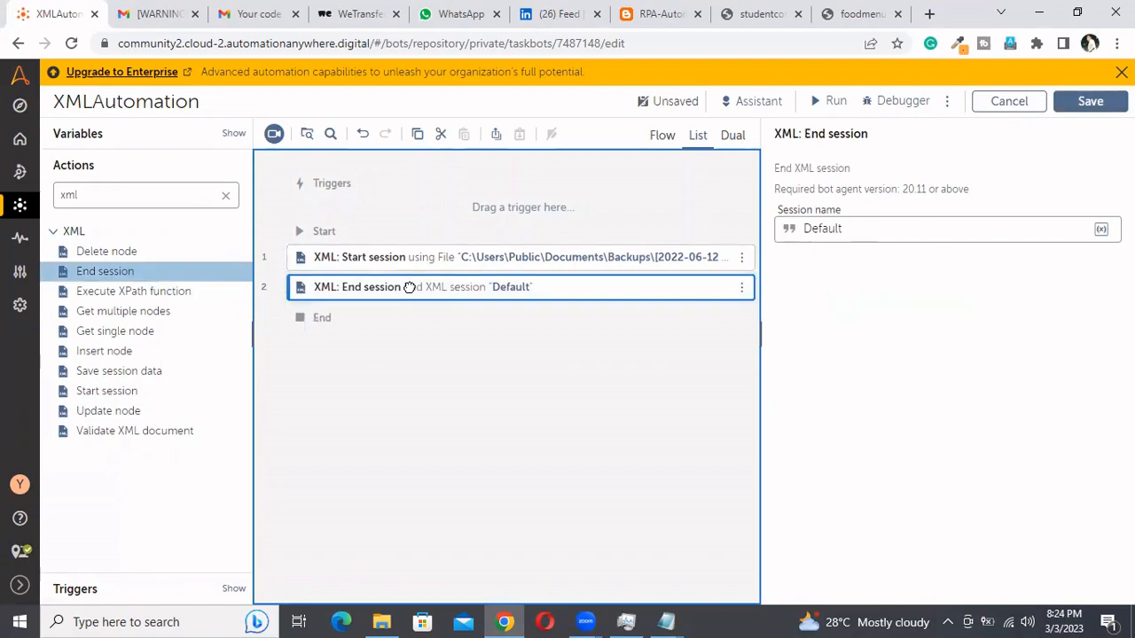
left_click(640, 269)
left_click_drag(876, 229, 760, 228)
key("ctrl+c")
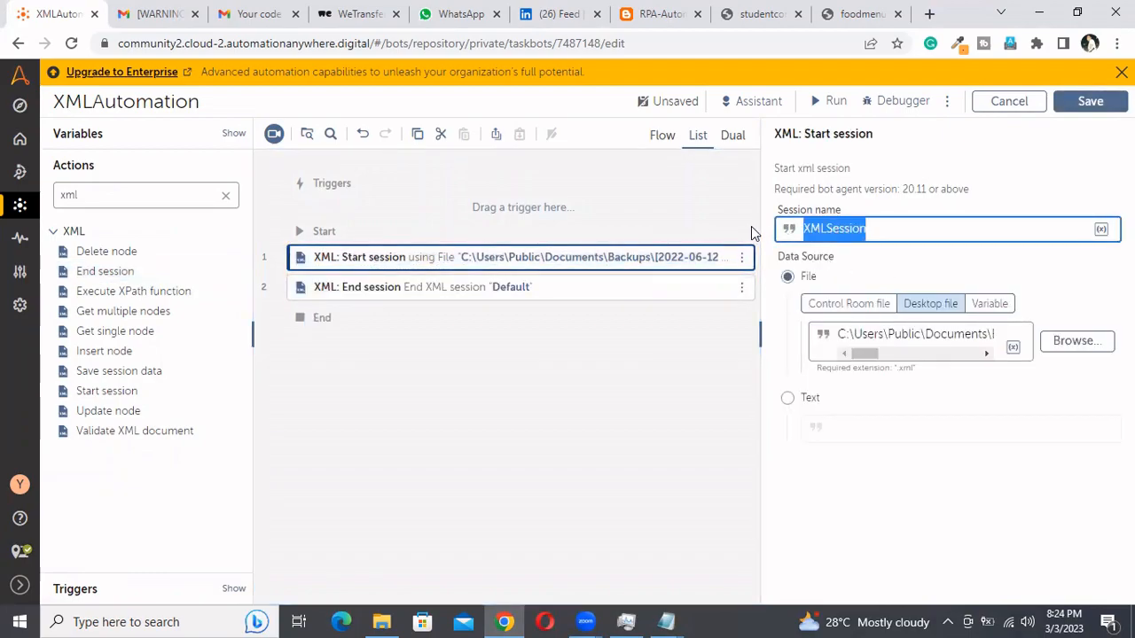
left_click(572, 288)
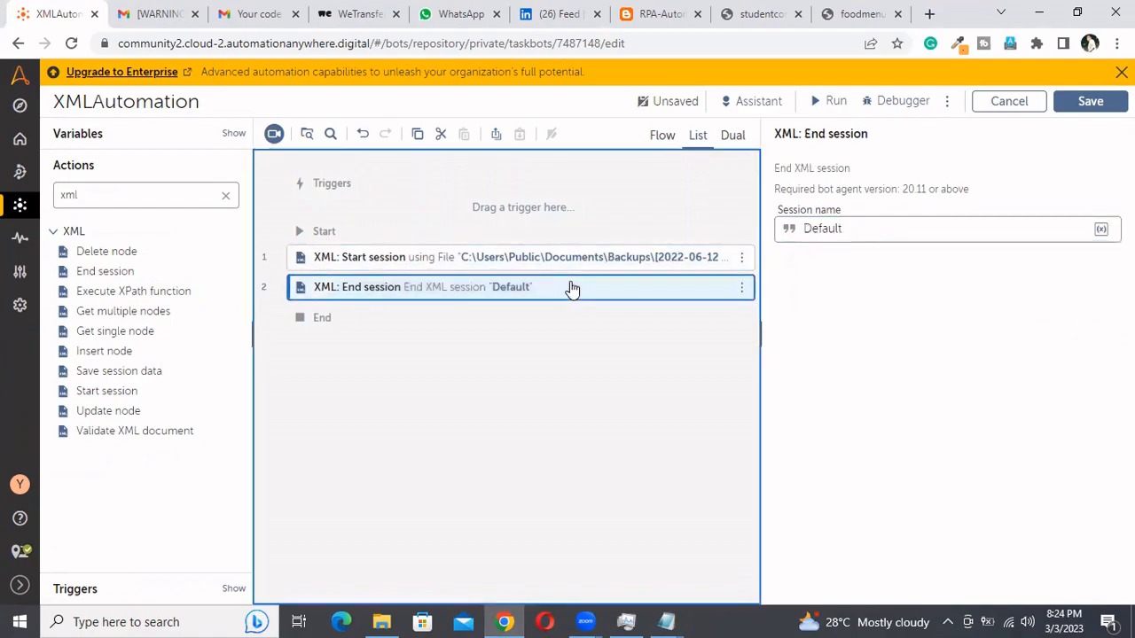
left_click(863, 233)
key("ctrl+a")
key("ctrl+v")
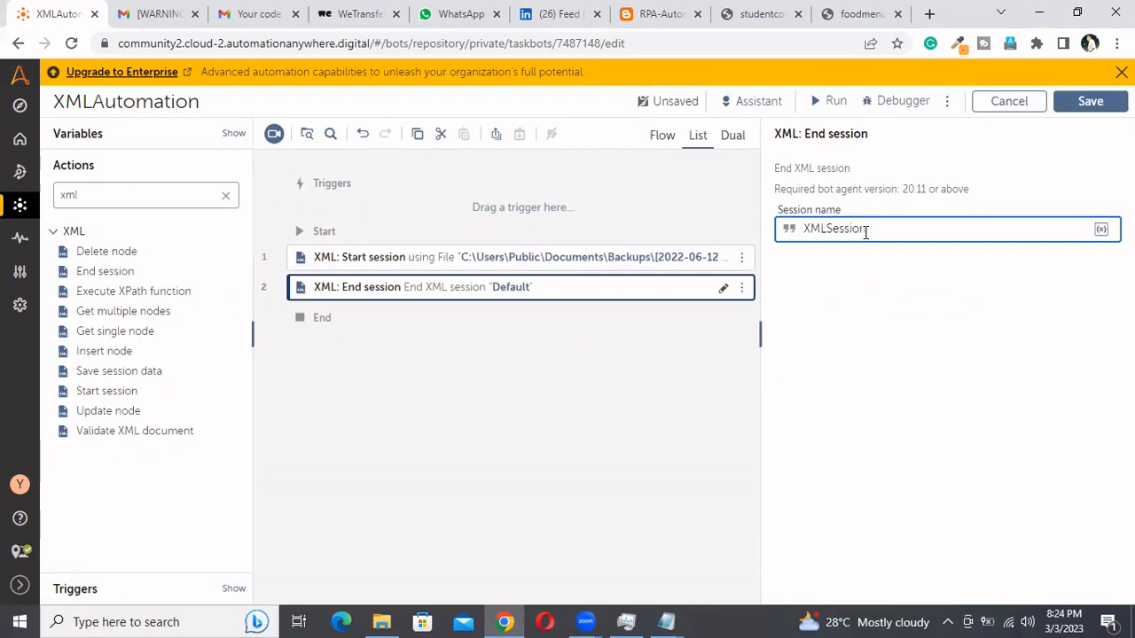
left_click(1087, 103)
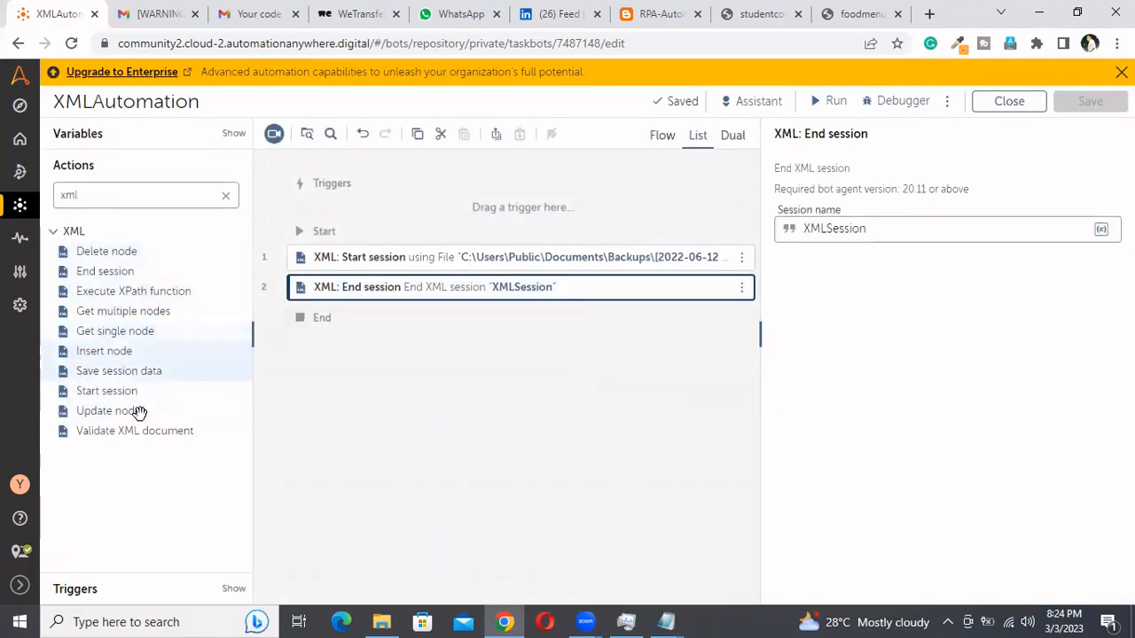
Add a Validate XML document action between the session actions, with validation type Well formed and session name XMLSession
left_click_drag(138, 434, 423, 283)
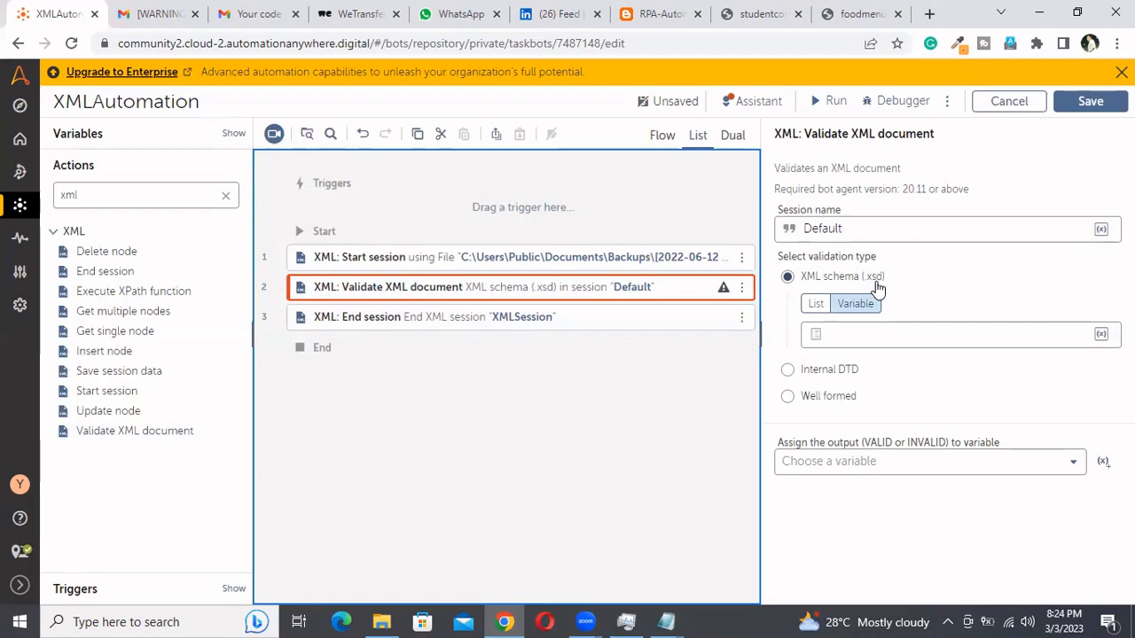
left_click(787, 373)
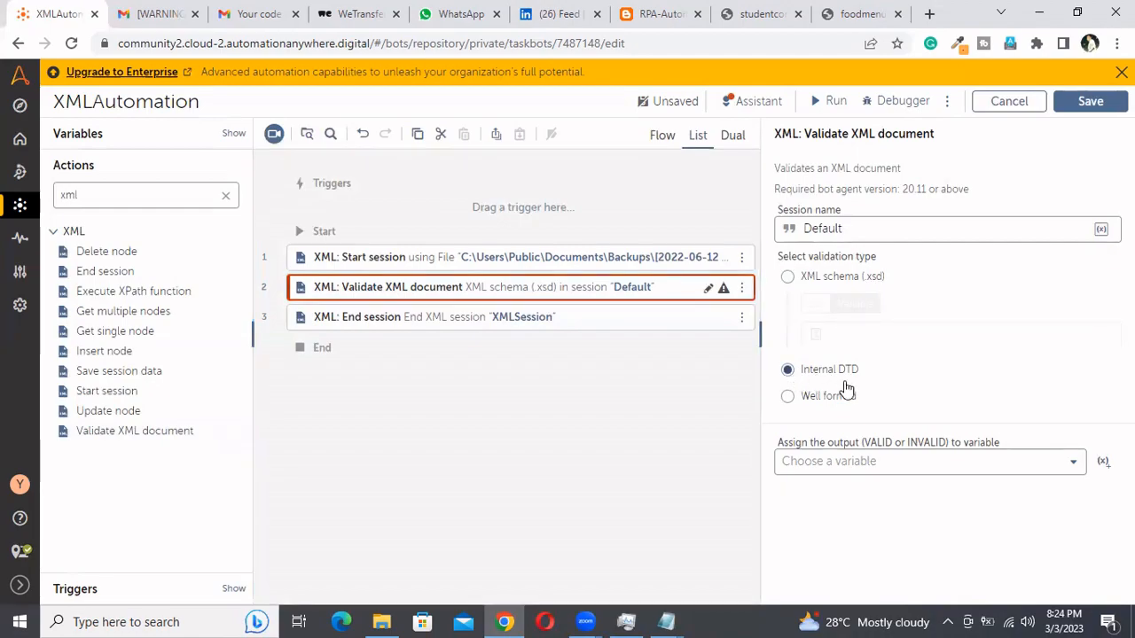
left_click(788, 397)
left_click(865, 229)
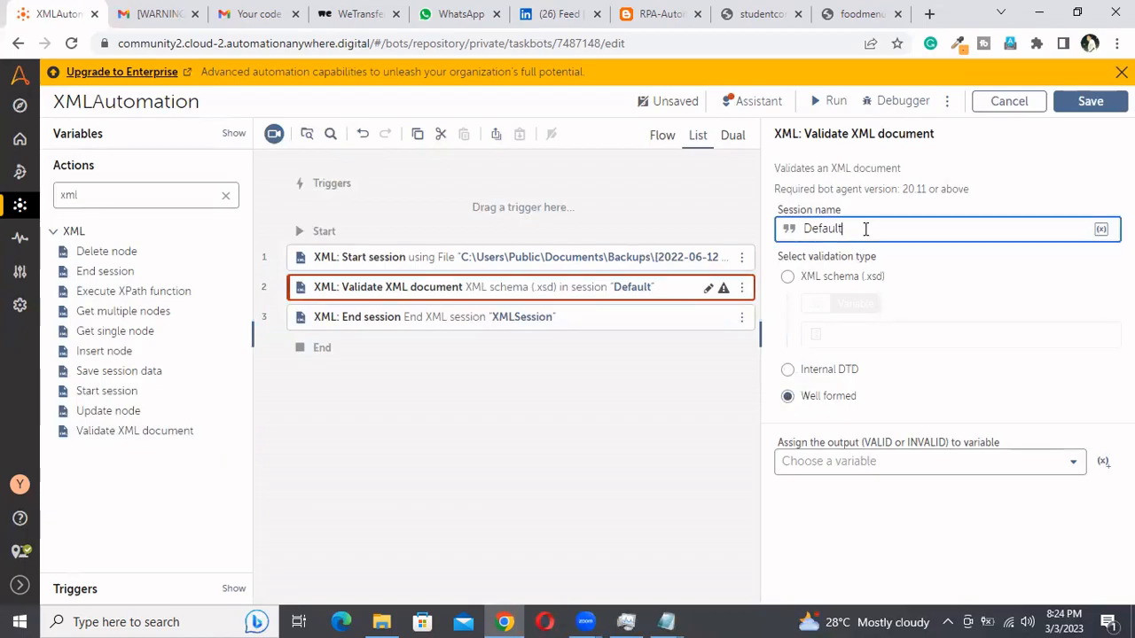
double_click(865, 228)
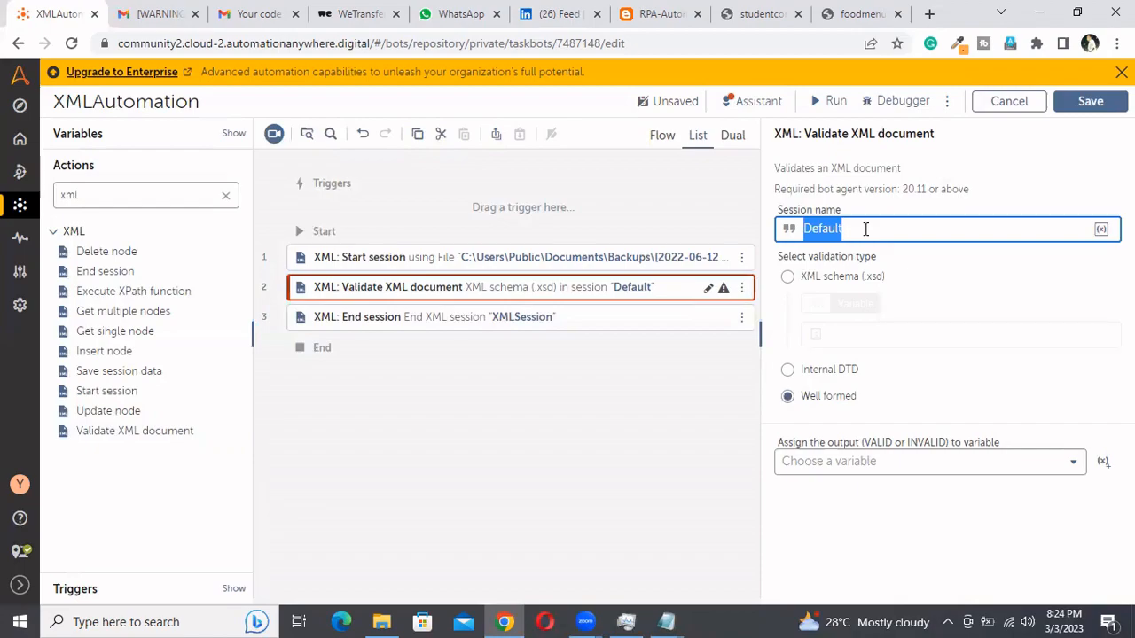
key("ctrl+v")
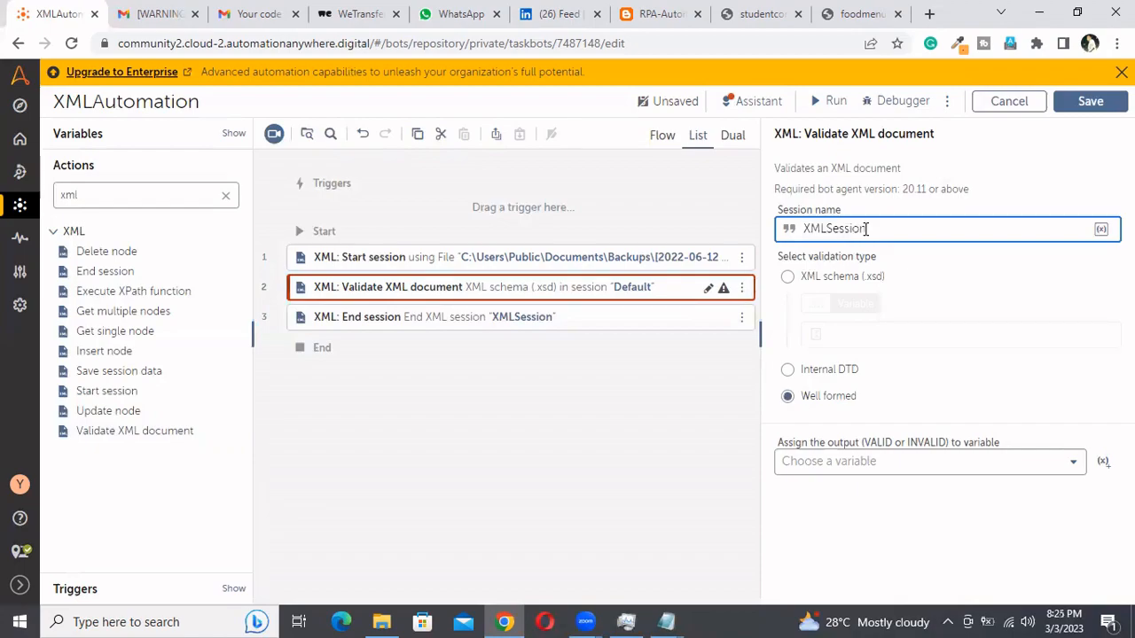
left_click(787, 276)
left_click(787, 370)
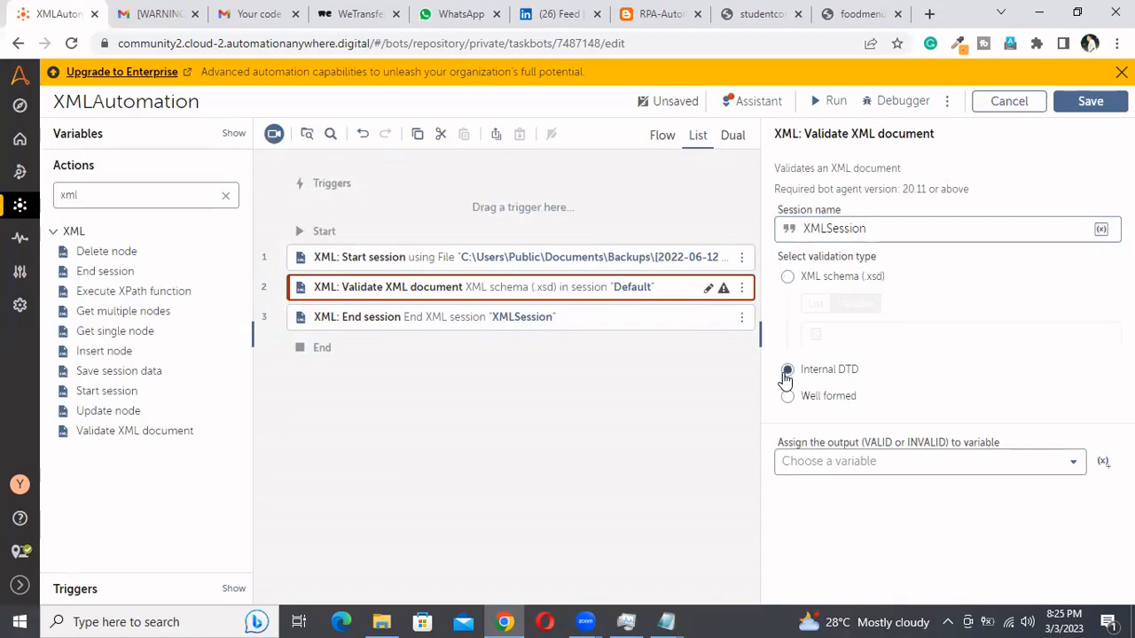
left_click(787, 276)
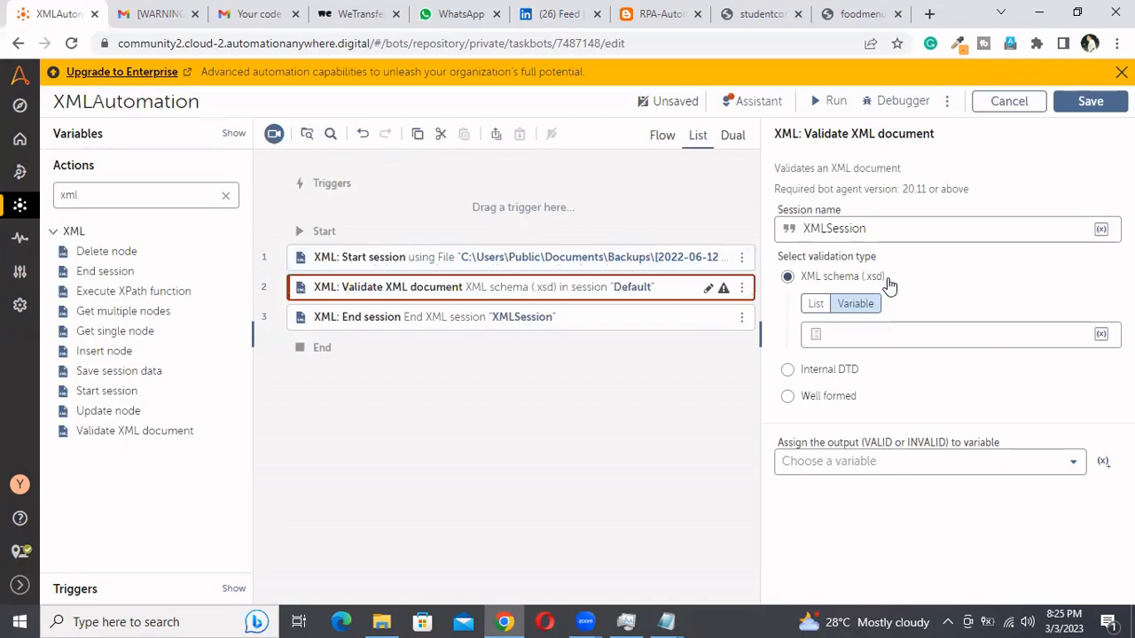
left_click(786, 398)
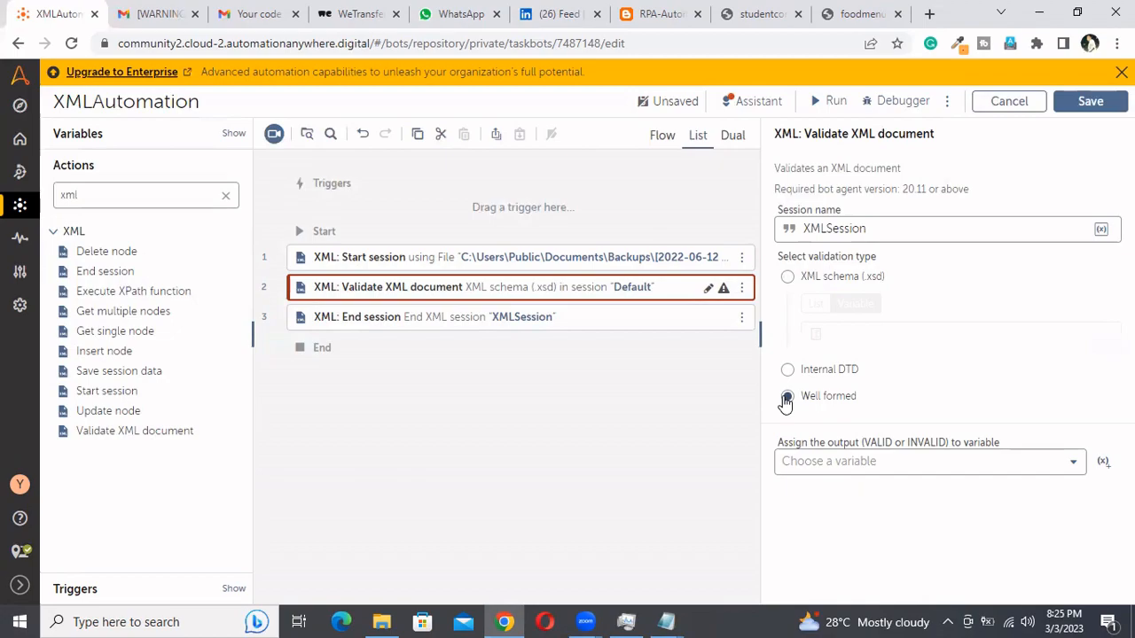
Assign the validation output to the SampleString variable and save the bot
left_click(923, 462)
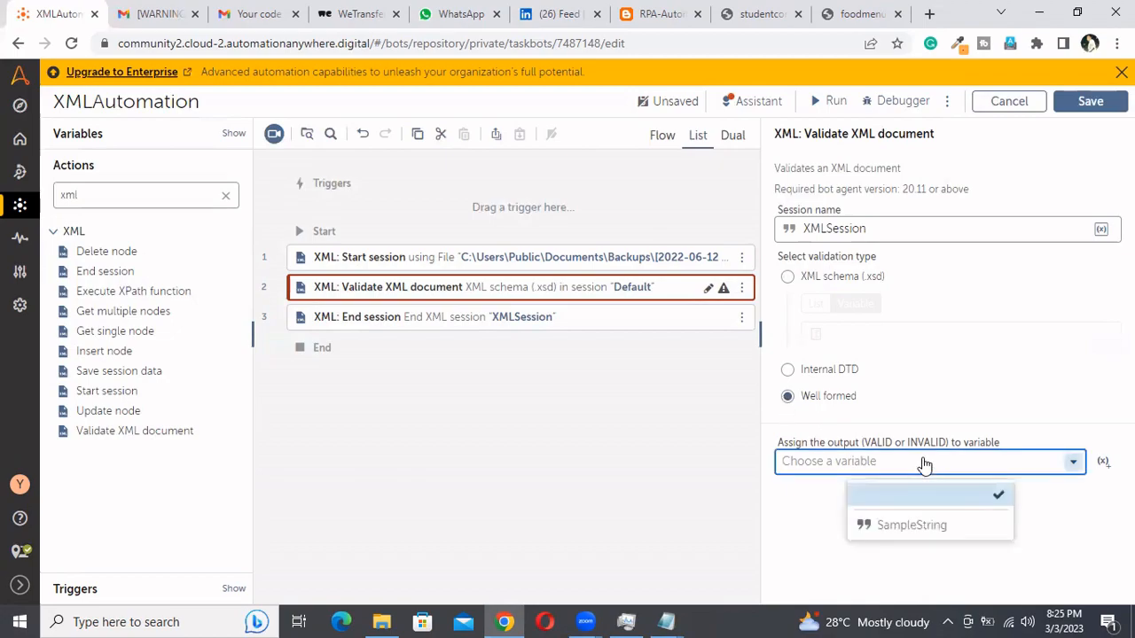
left_click(924, 527)
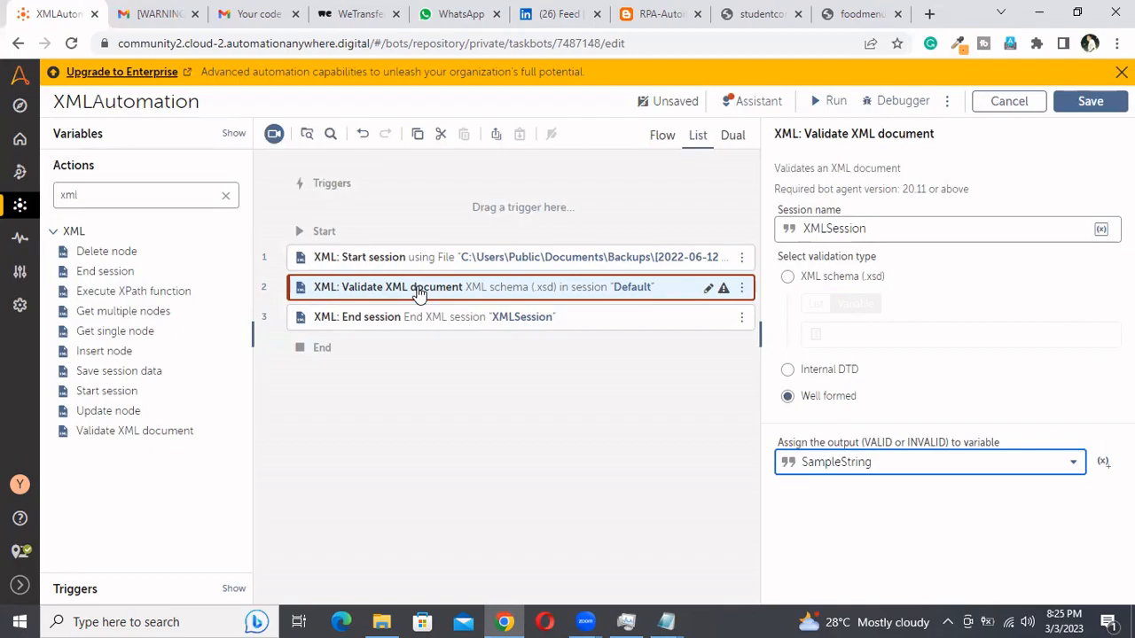
left_click(1090, 101)
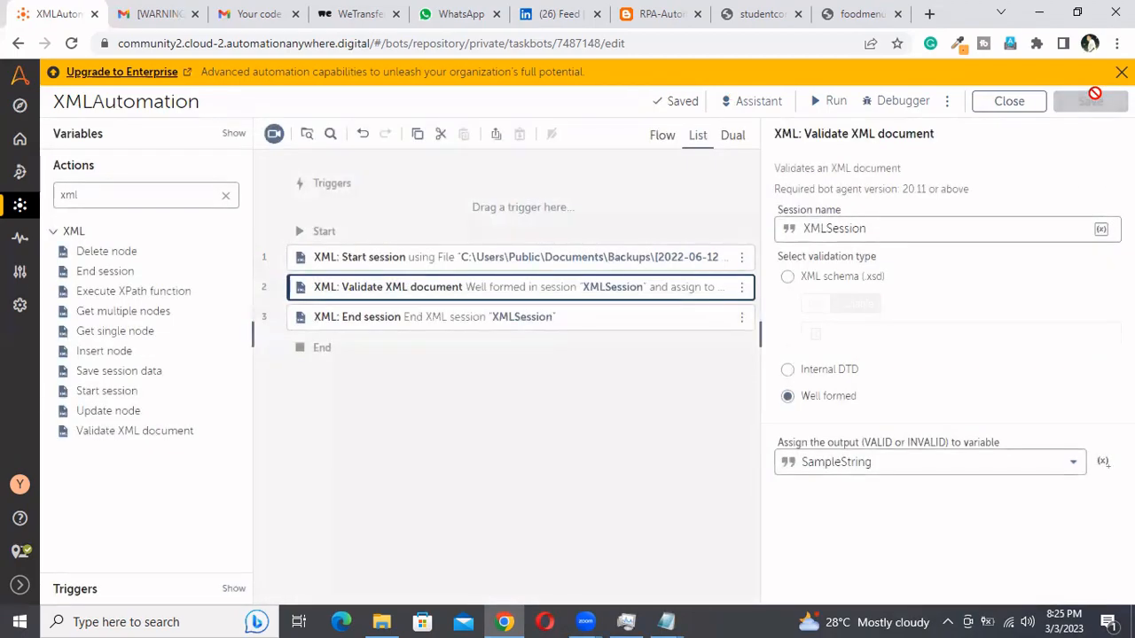
Add an If action between Validate XML document and End session, using String condition as its condition
left_click(226, 195)
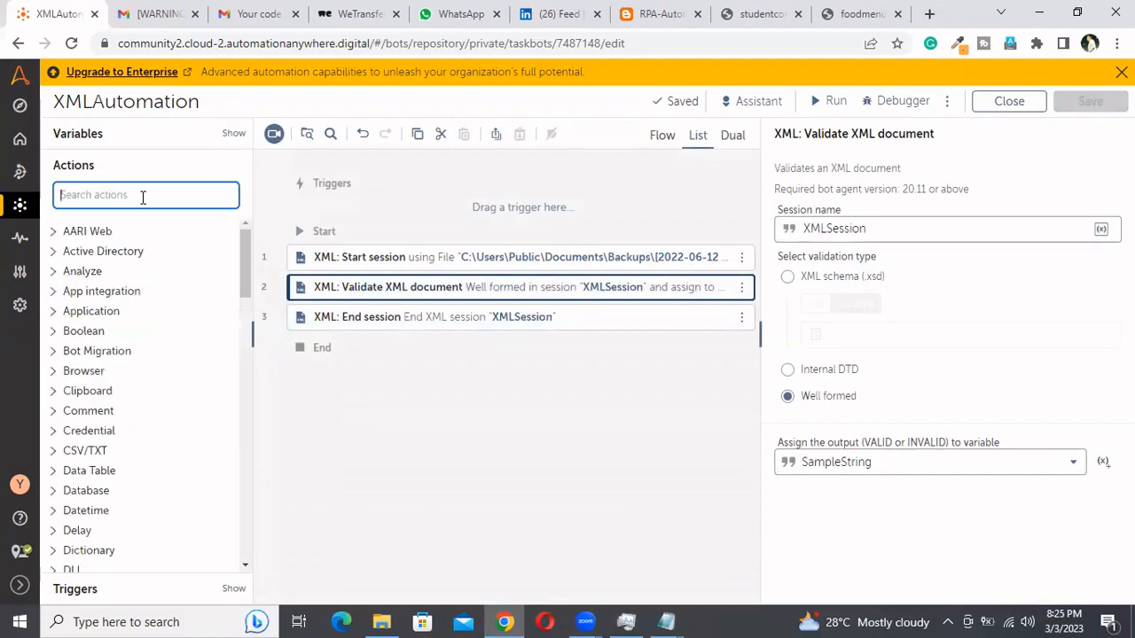
type("if")
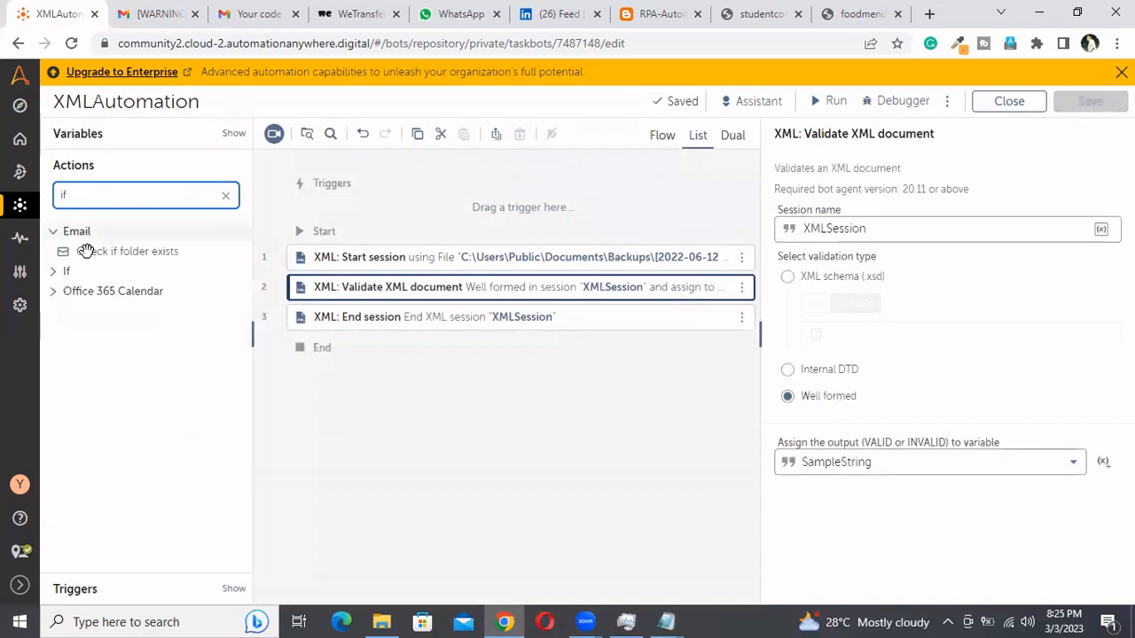
left_click(52, 277)
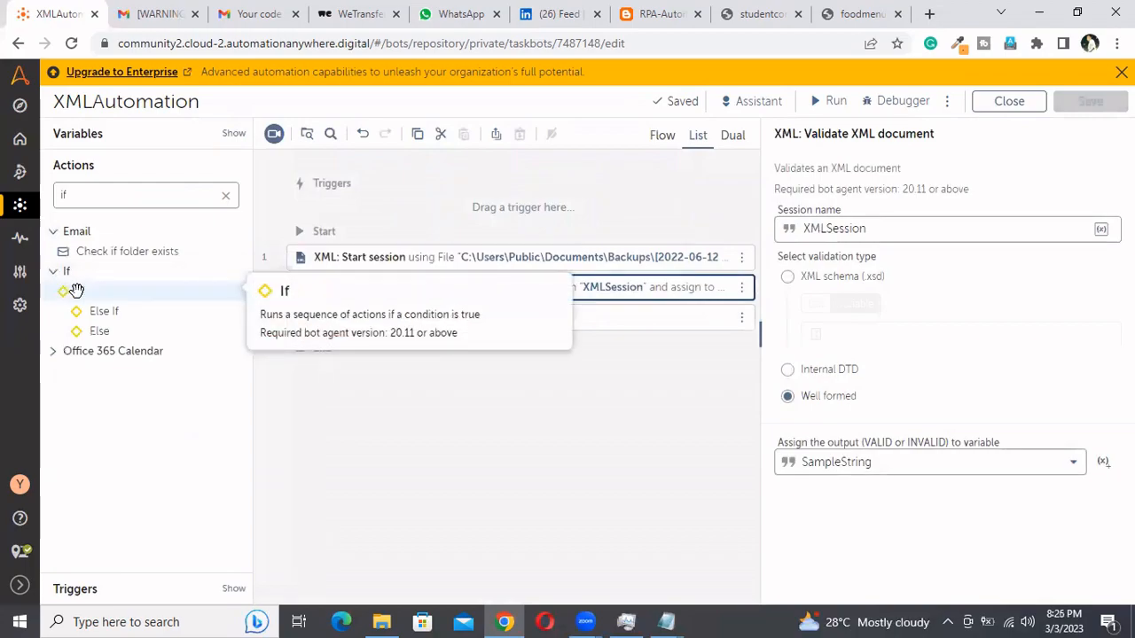
left_click_drag(76, 291, 385, 303)
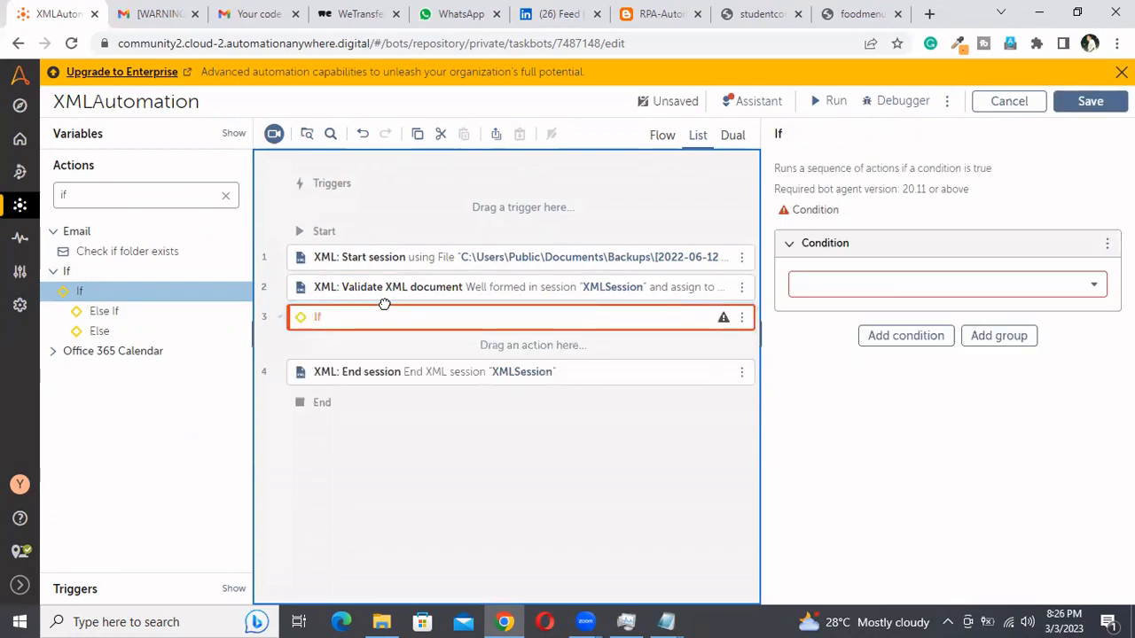
left_click(1008, 296)
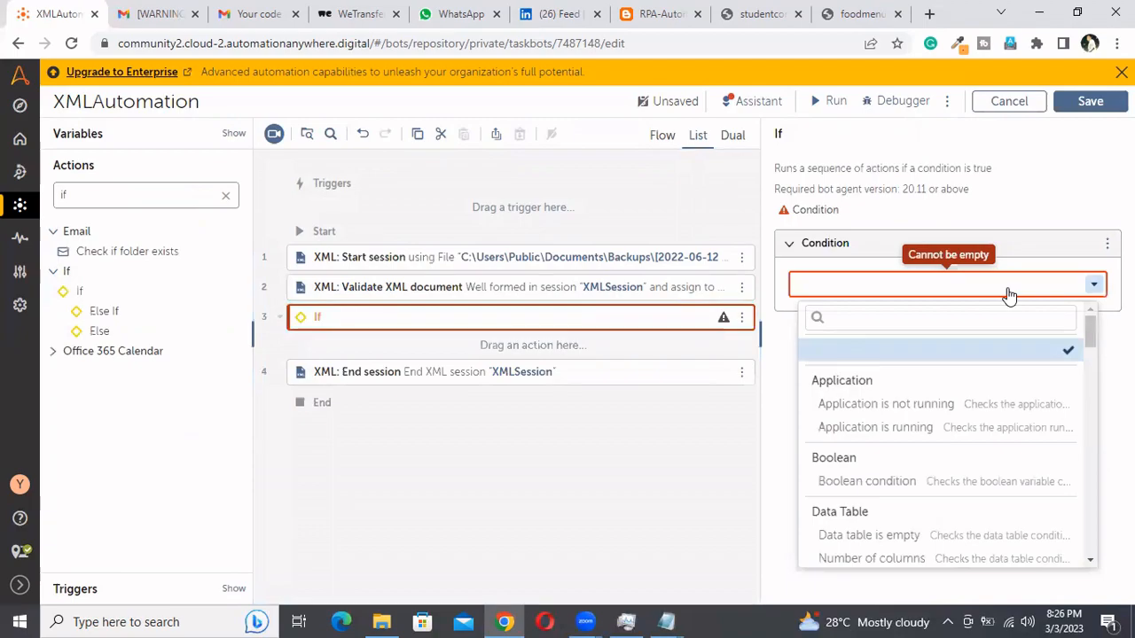
left_click(987, 322)
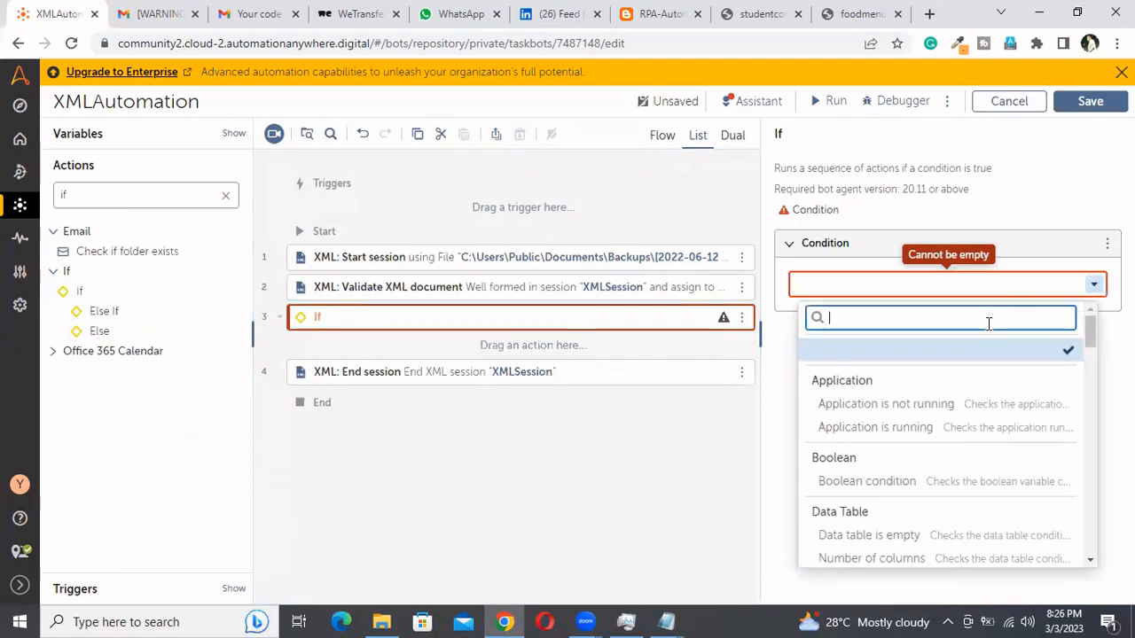
type("string")
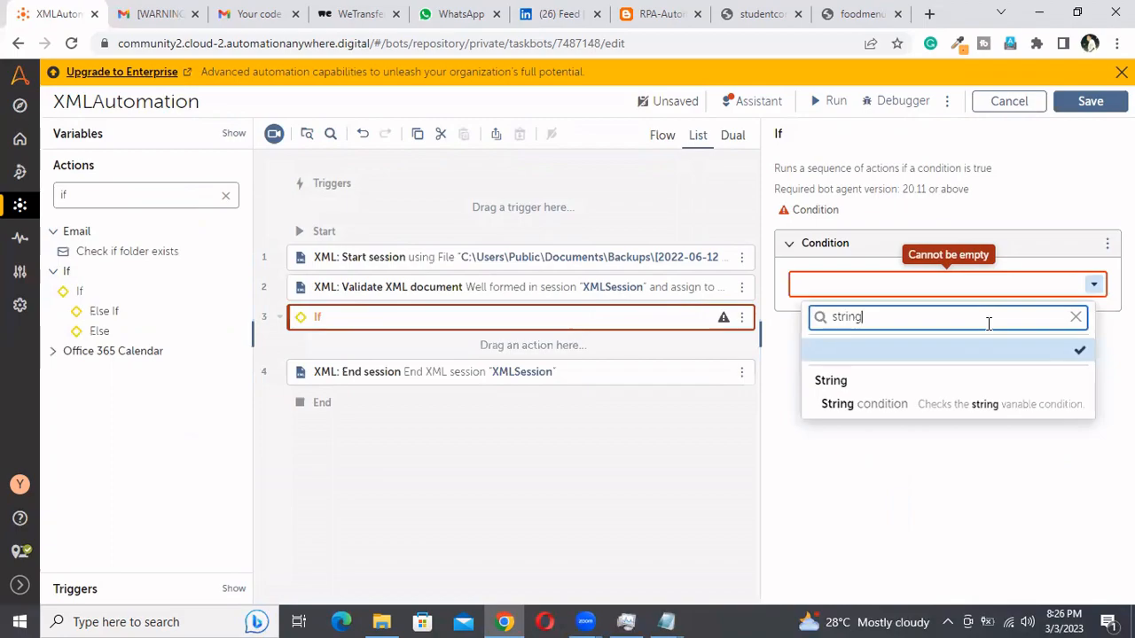
left_click(919, 406)
Insert the SampleString variable as the source value of the If condition
left_click(864, 370)
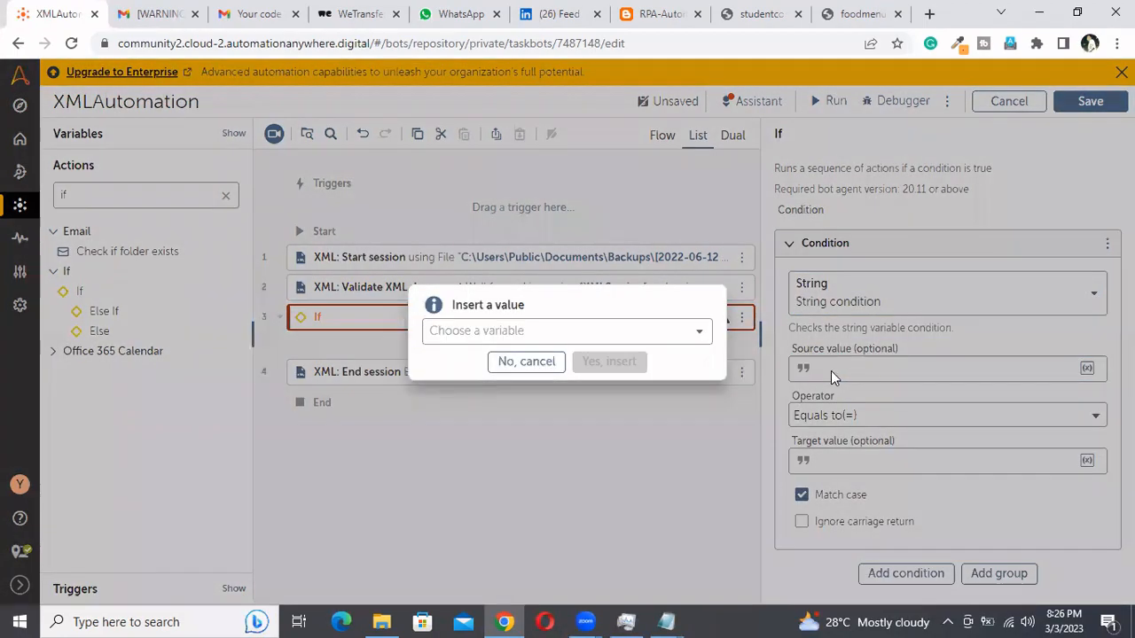
left_click(648, 331)
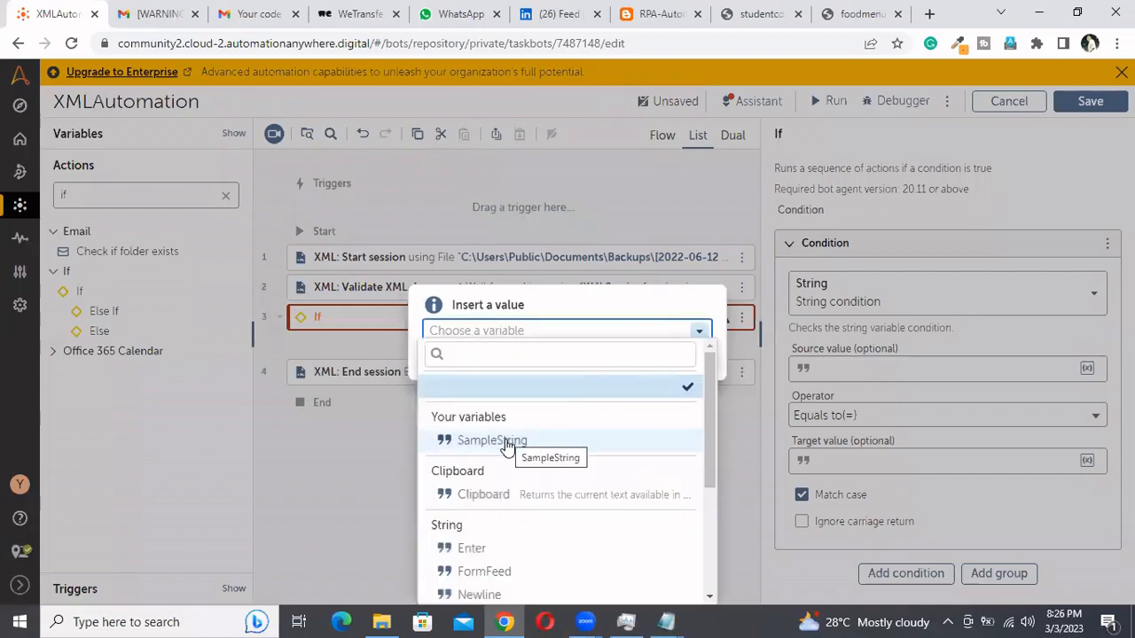
left_click(503, 440)
left_click(609, 370)
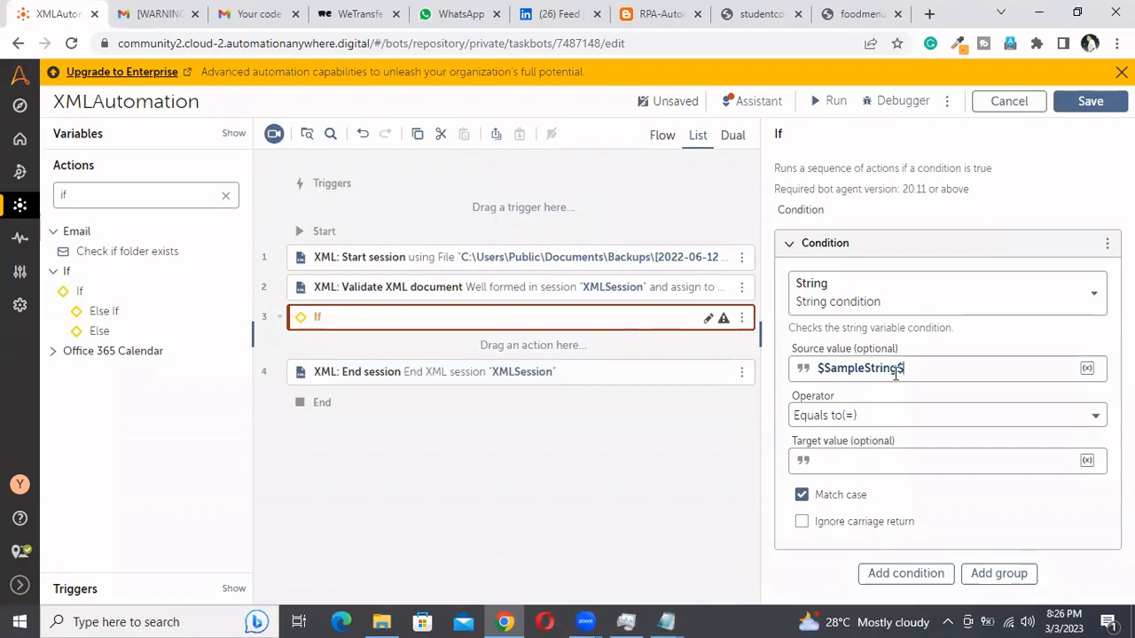
Set the If condition's target value to VALID, enable ignoring carriage returns and save the bot
left_click(878, 463)
type("V")
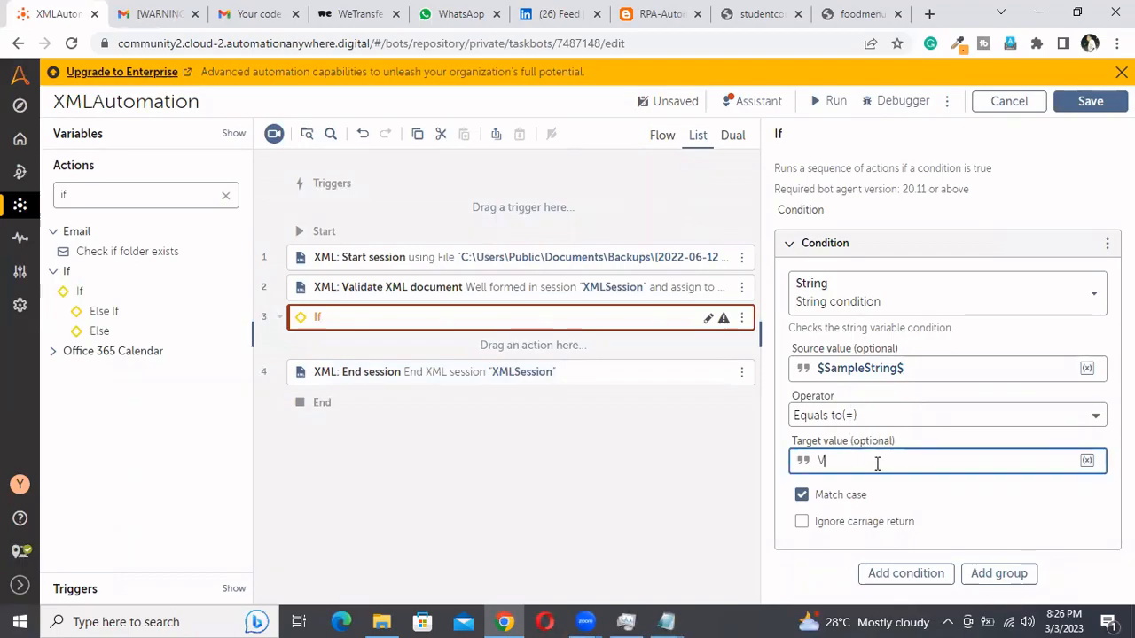
type("ALID")
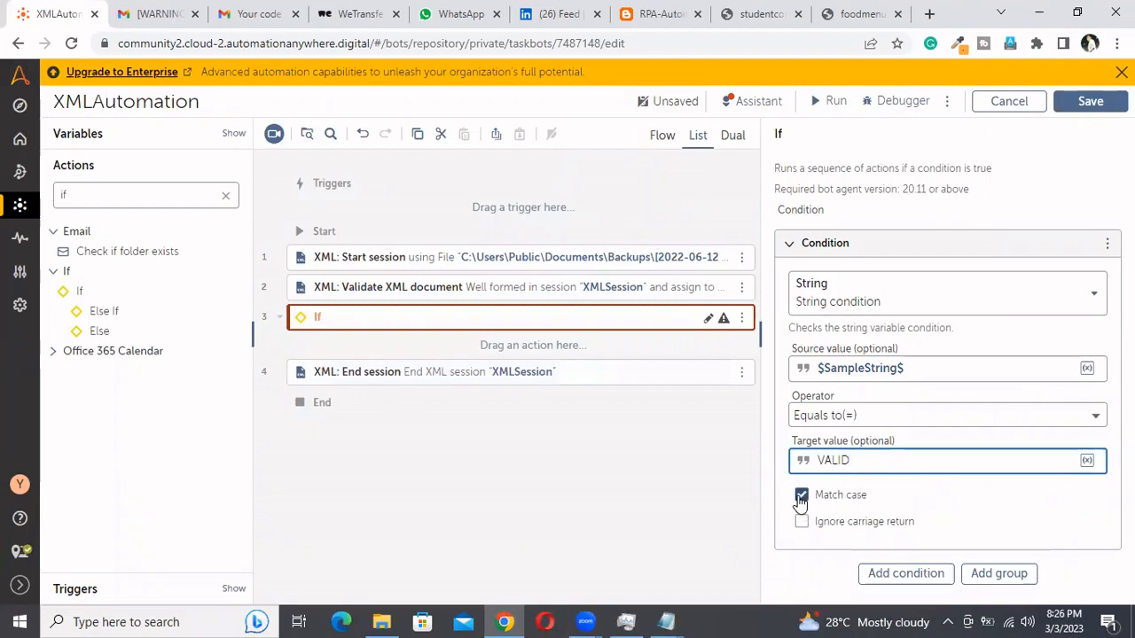
left_click(801, 523)
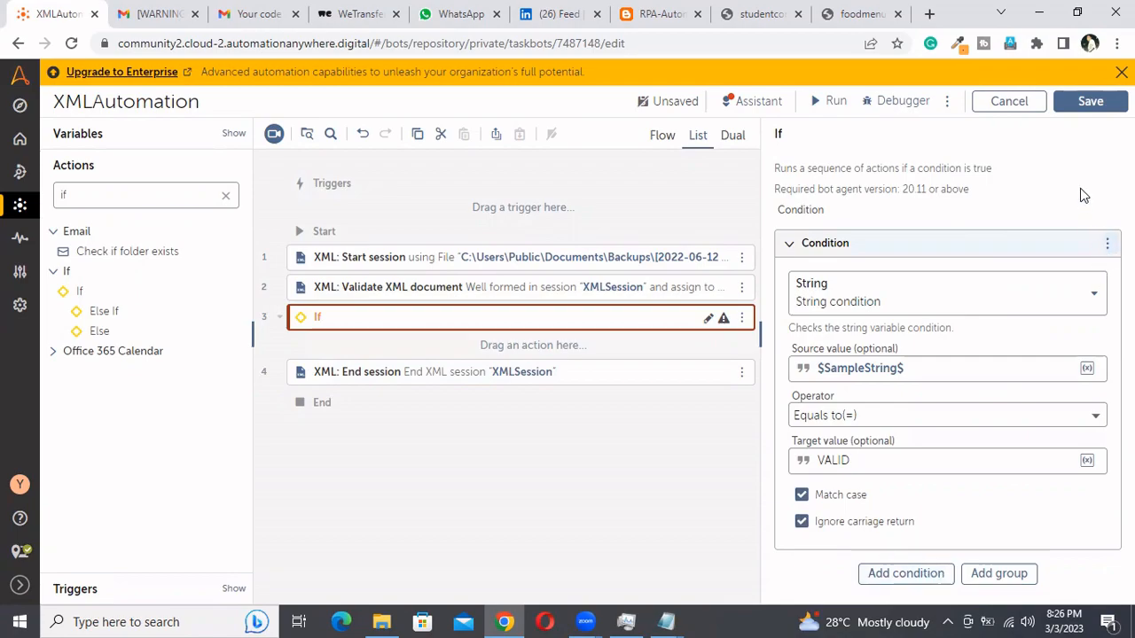
left_click(1089, 102)
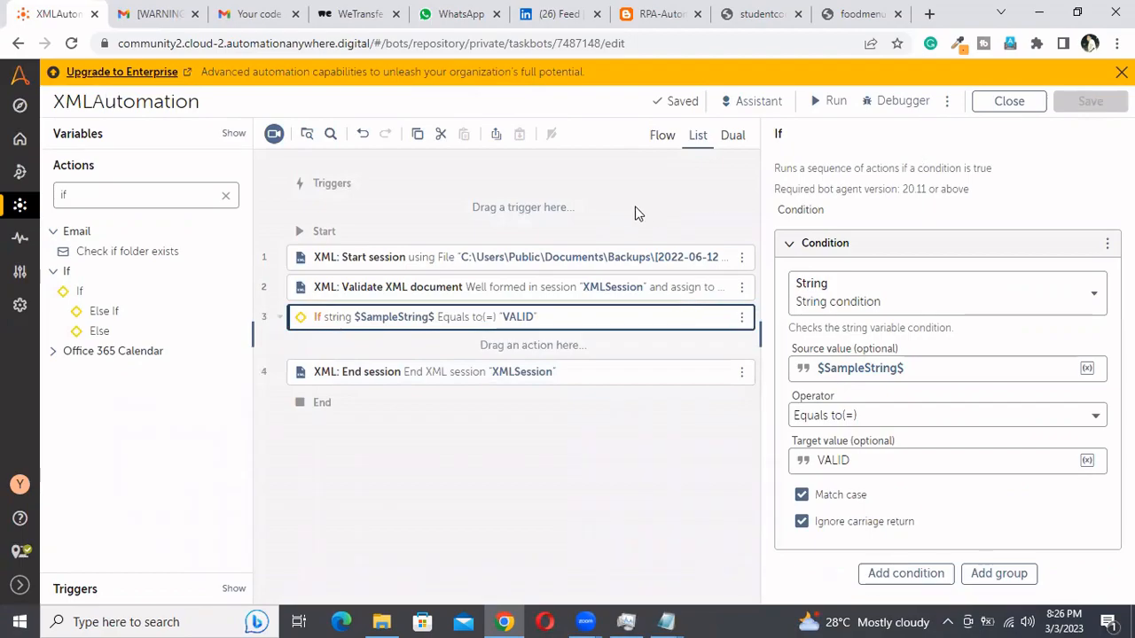
Add a Comment action inside the If block
left_click(152, 197)
key("BackSpace")
key("BackSpace")
type("comment")
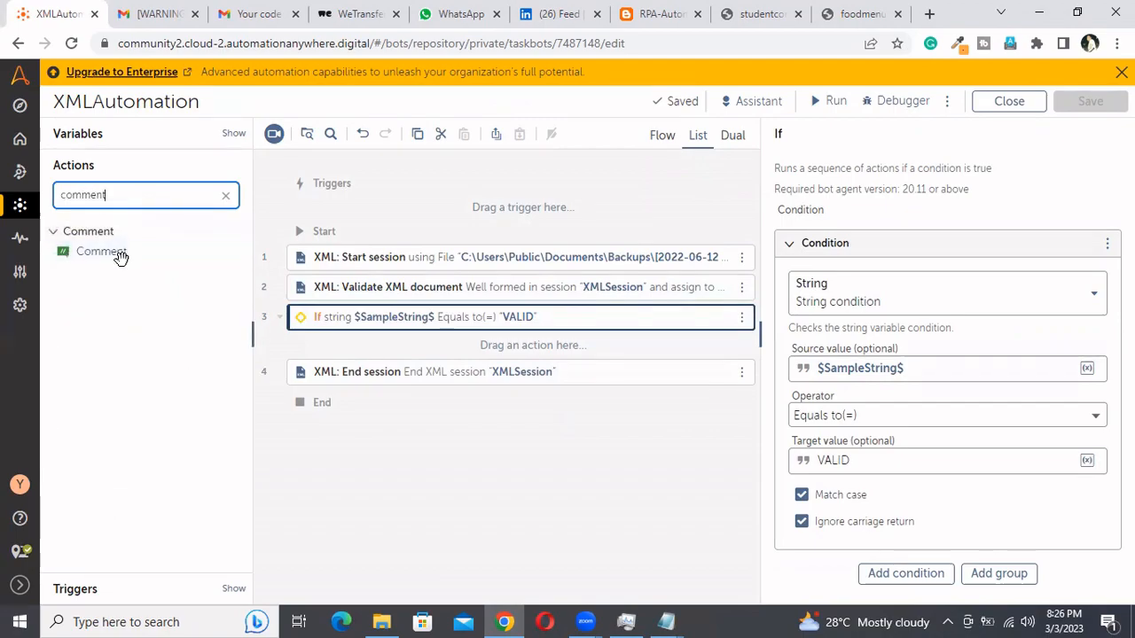
left_click_drag(120, 257, 469, 343)
Set the comment text to "This the valid xml . Build your bussiness logic here" and save the bot
left_click(918, 254)
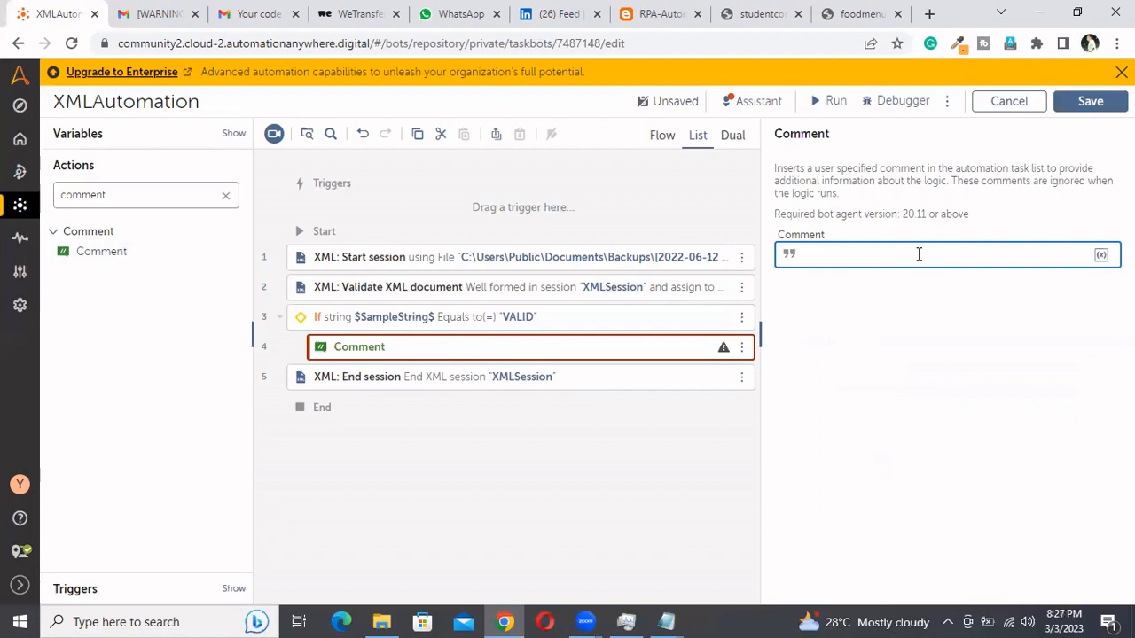
type("This the valid")
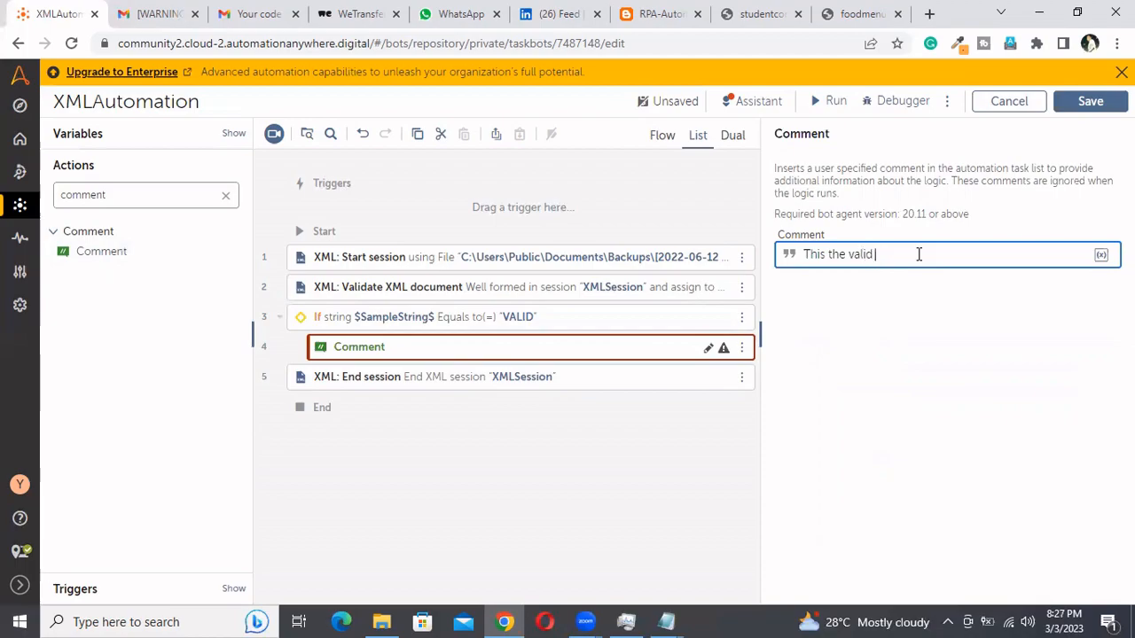
type(" e")
key("BackSpace")
type("xml . Build your bussiness")
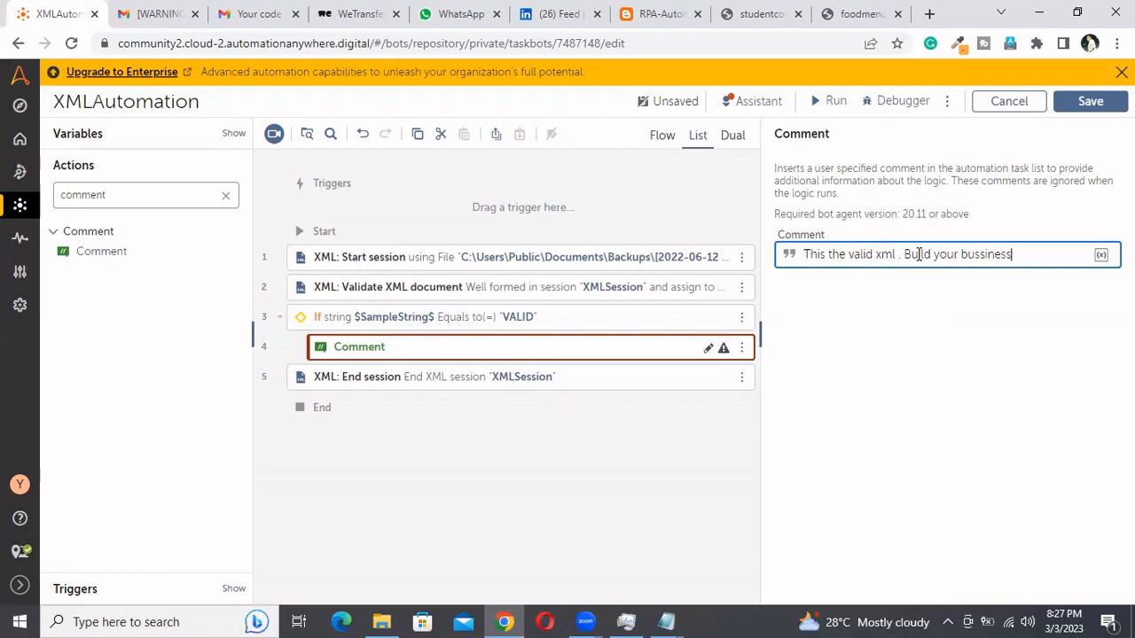
type(" logic here")
left_click(1099, 104)
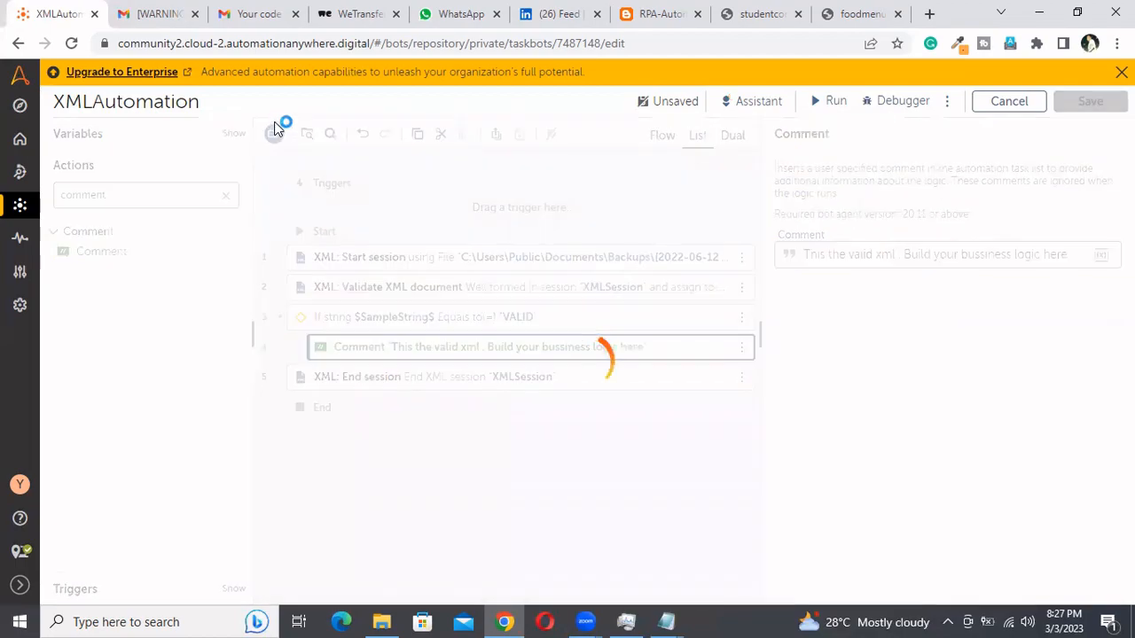
Add an Else branch to the If block, below the comment
left_click(224, 195)
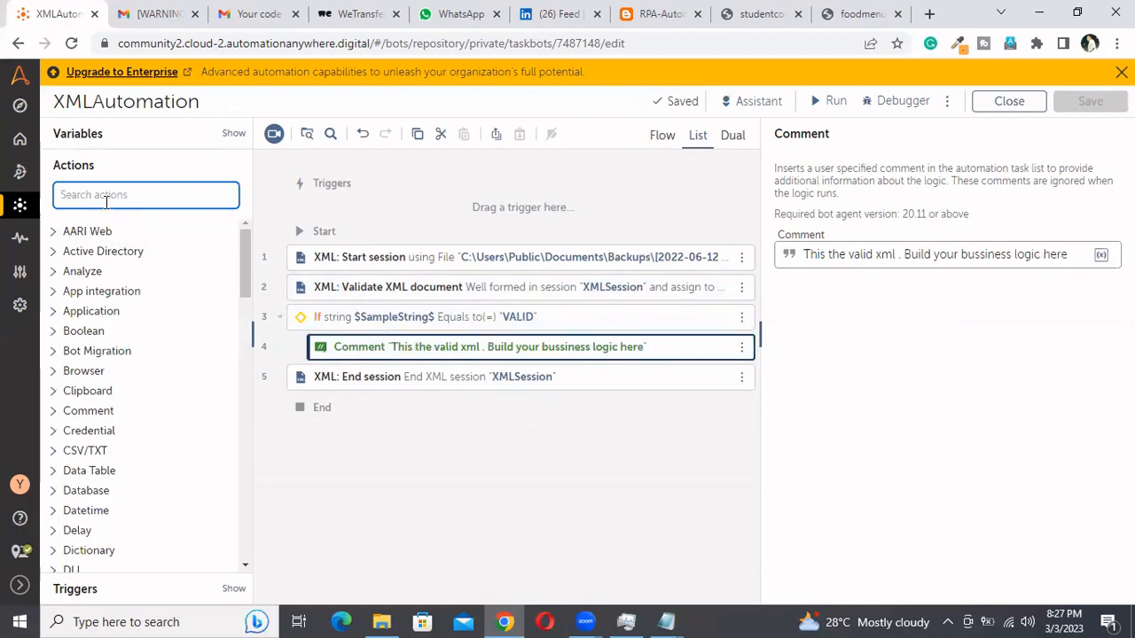
type("if")
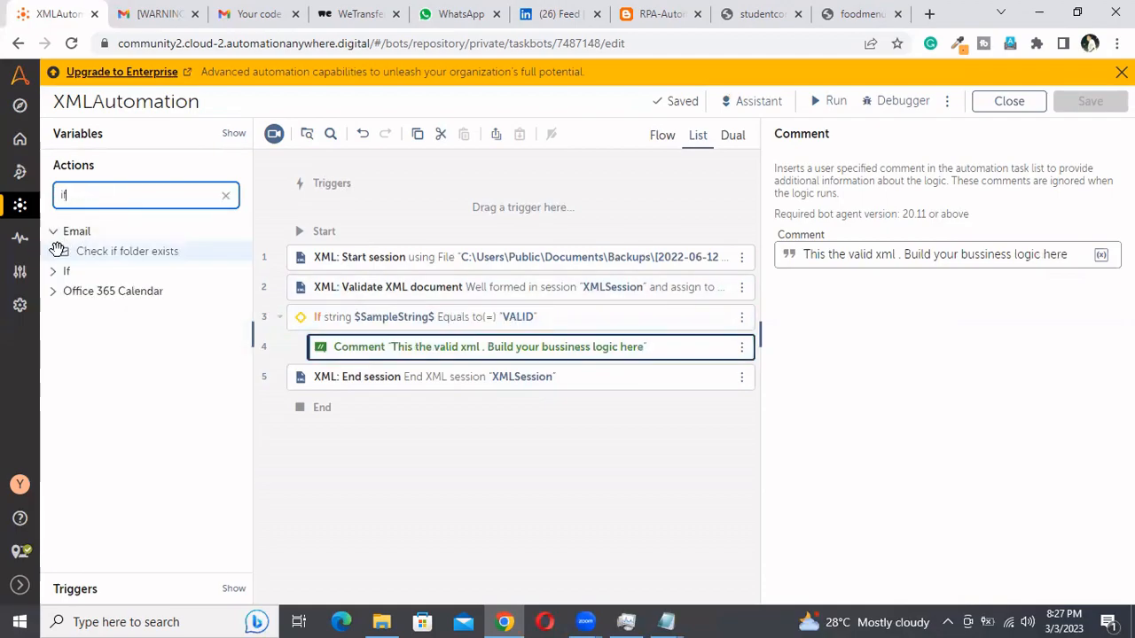
left_click(54, 272)
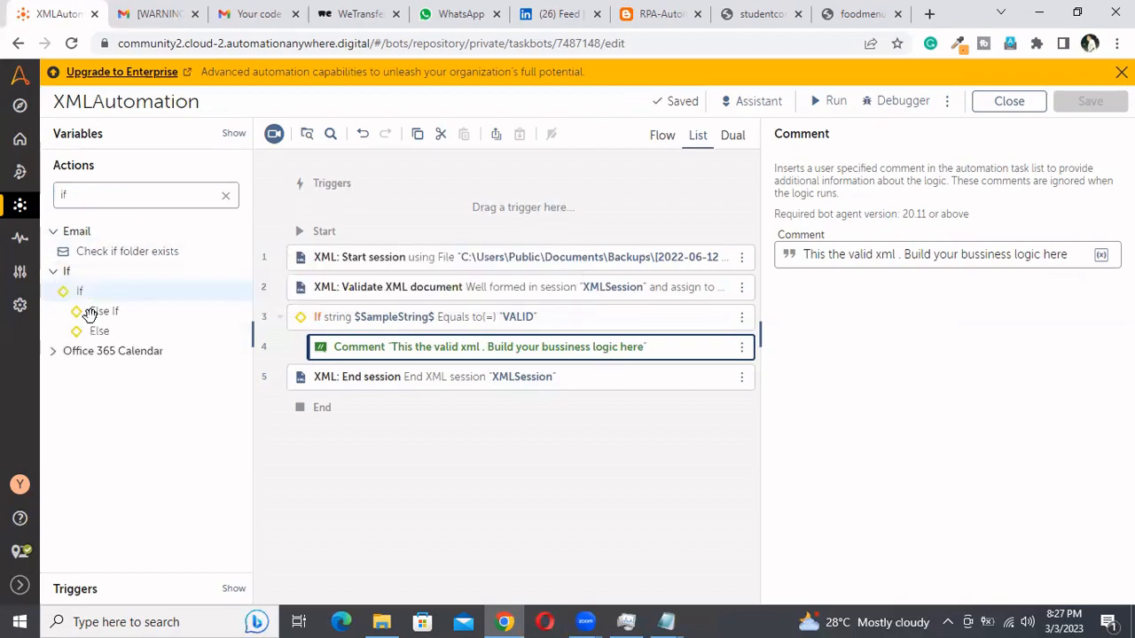
left_click_drag(96, 335, 344, 375)
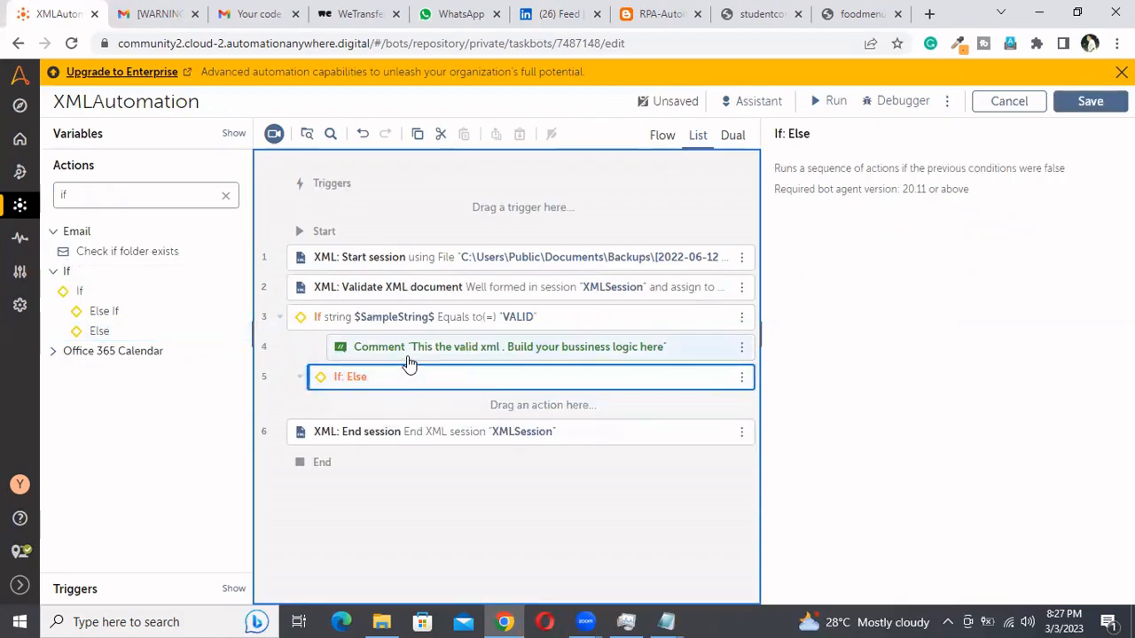
left_click(654, 143)
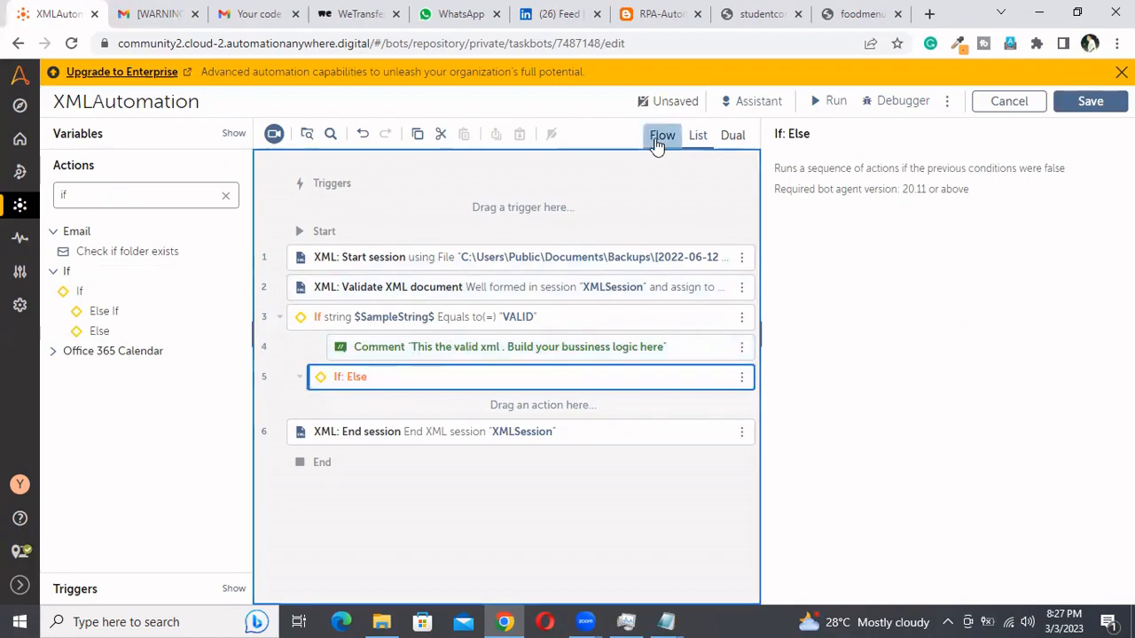
left_click(701, 136)
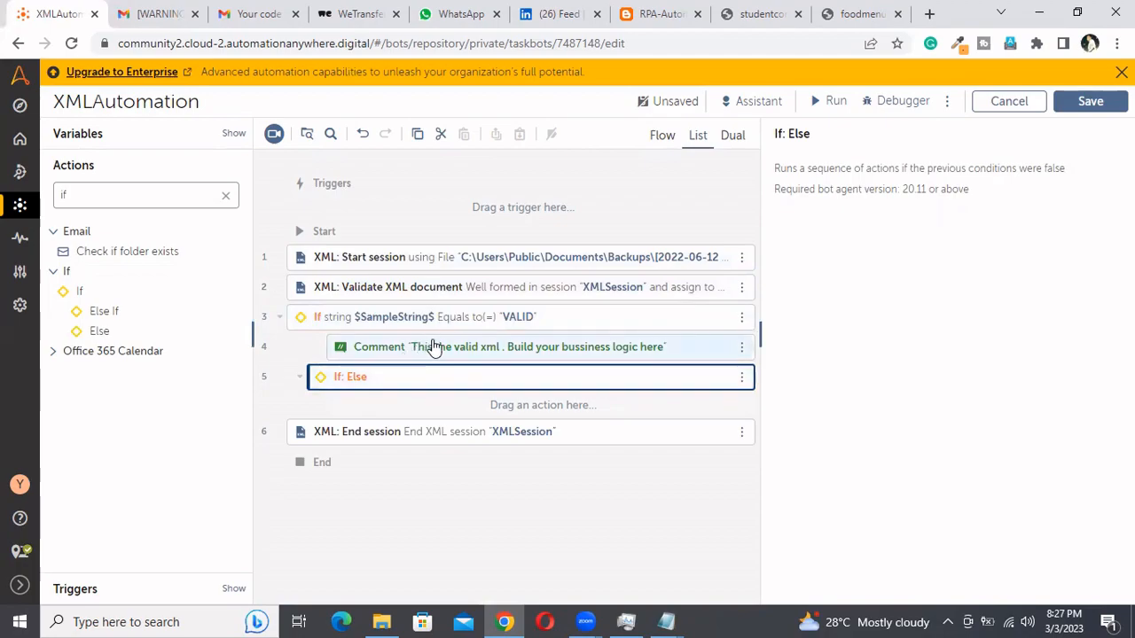
Copy the comment from the If block into the Else branch
left_click(432, 345)
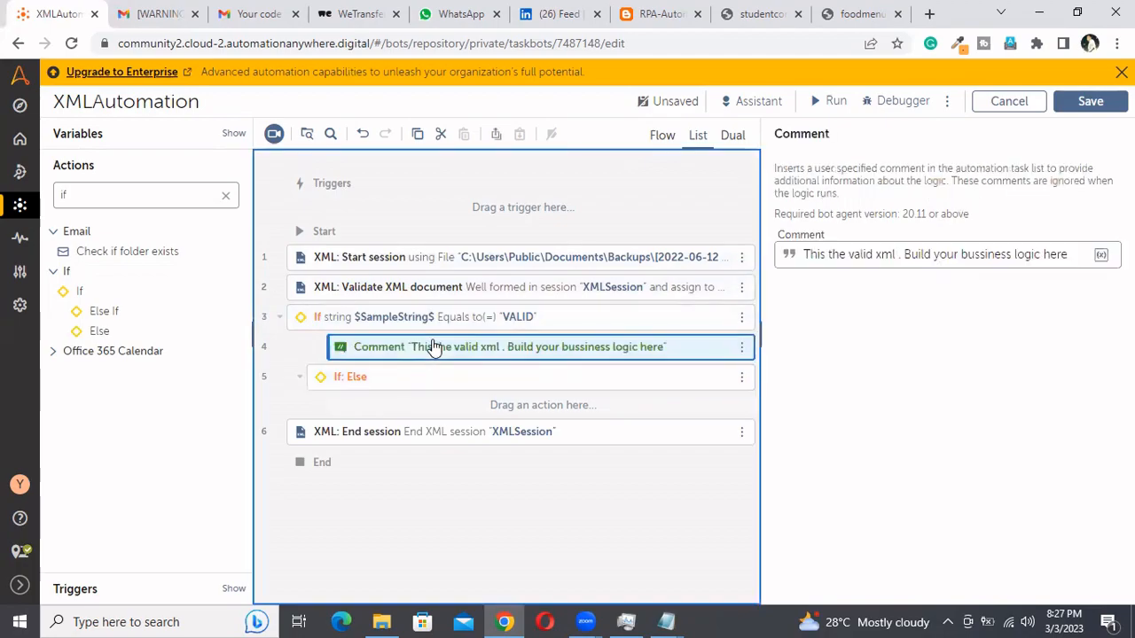
left_click(472, 407)
key("ctrl+v")
left_click_drag(449, 464, 470, 409)
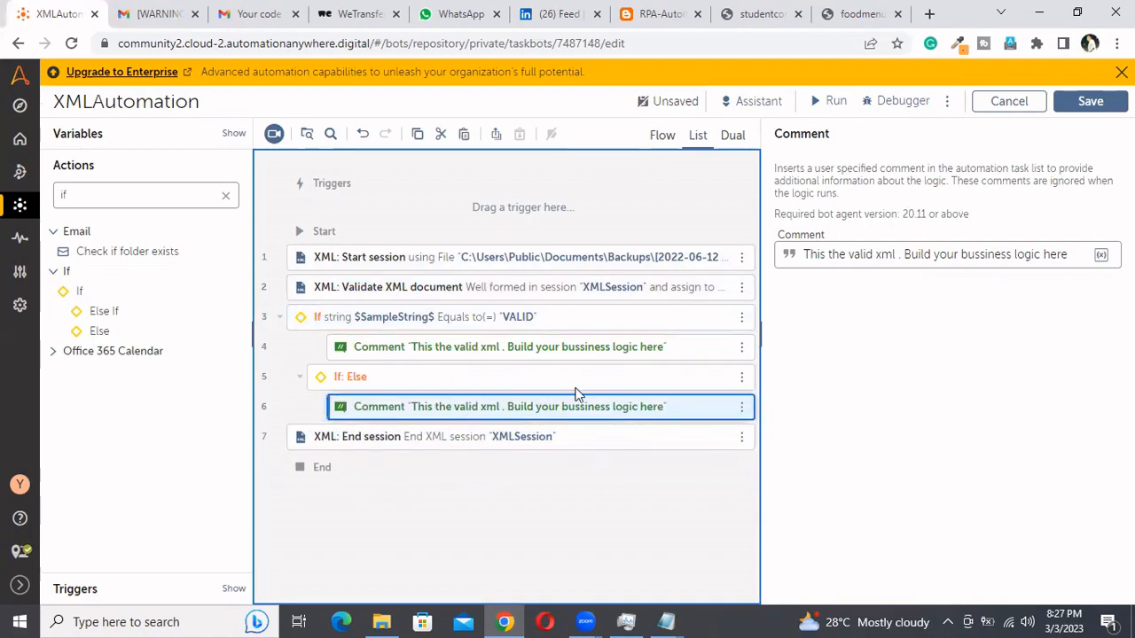
Change the Else comment to "This the Invalid xml . send an business exception to the user" and save the bot
left_click(849, 258)
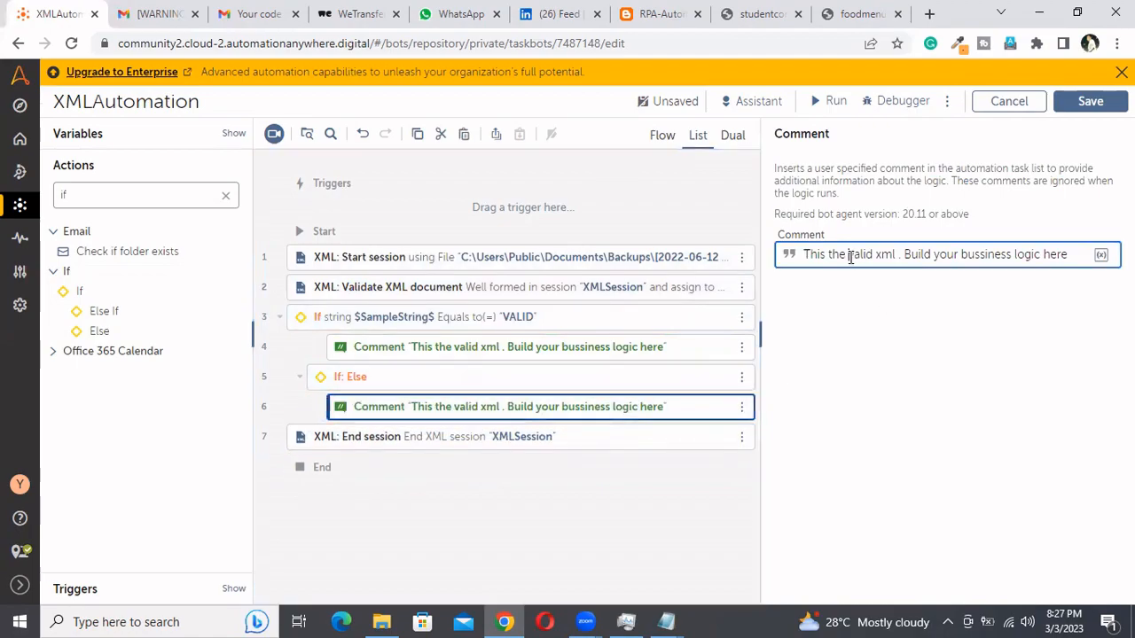
type("In")
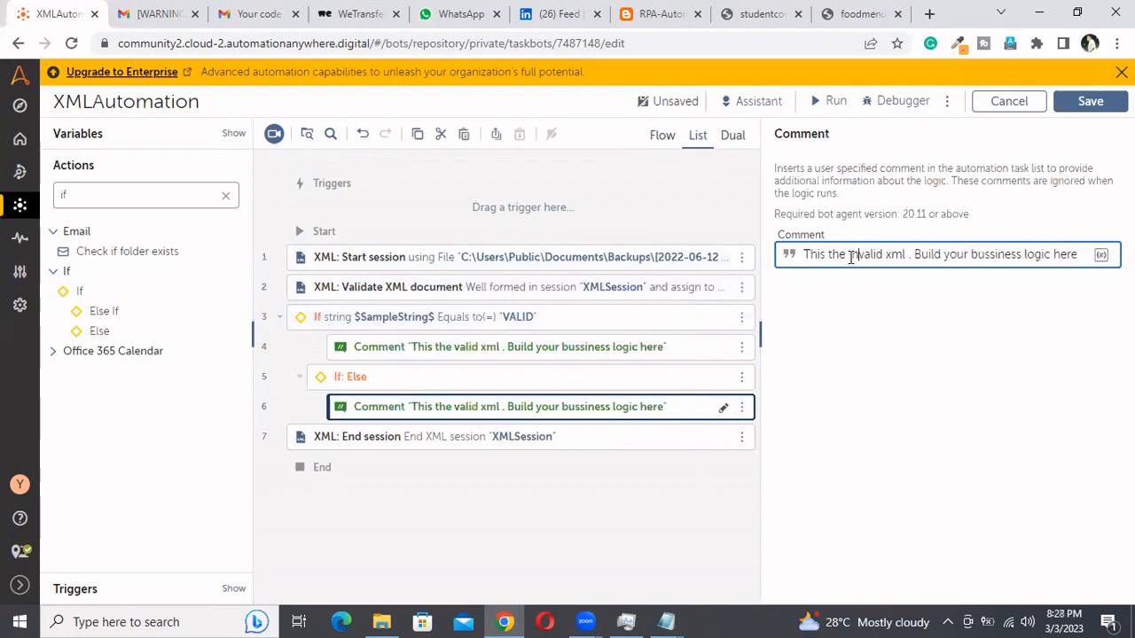
left_click_drag(914, 254, 1078, 254)
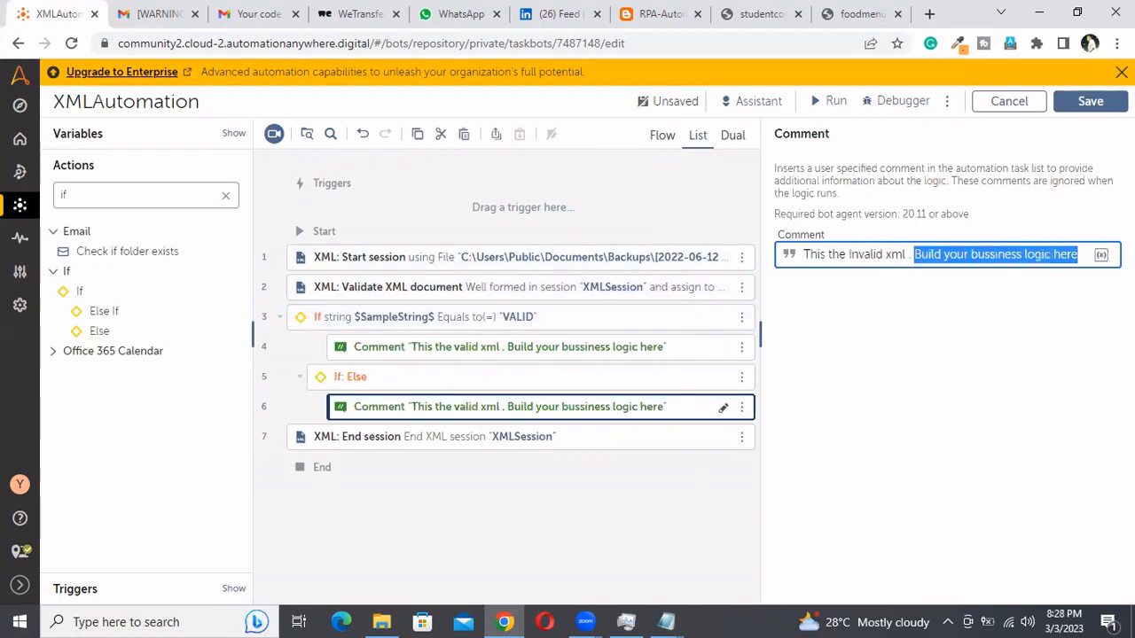
type("send")
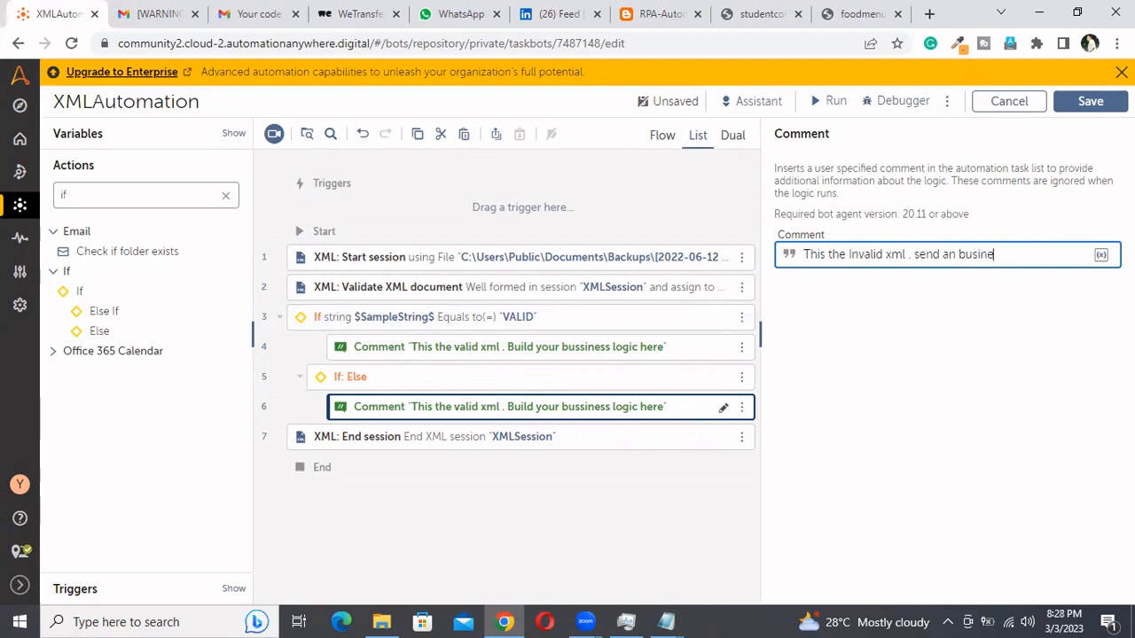
type(" an business exce")
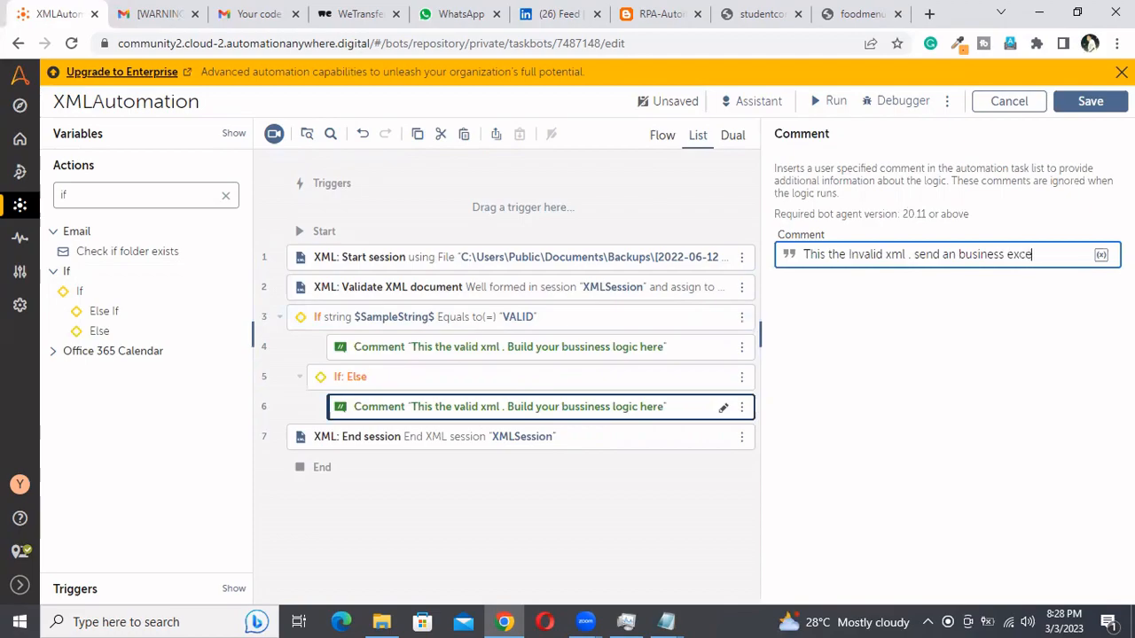
type("ption to the")
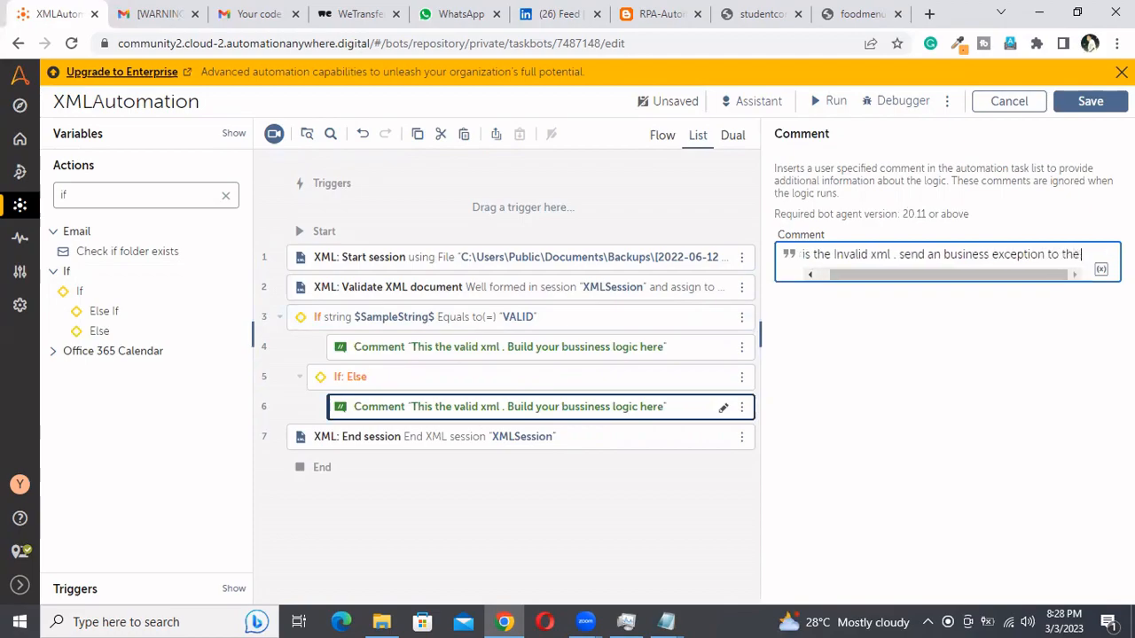
type(" user")
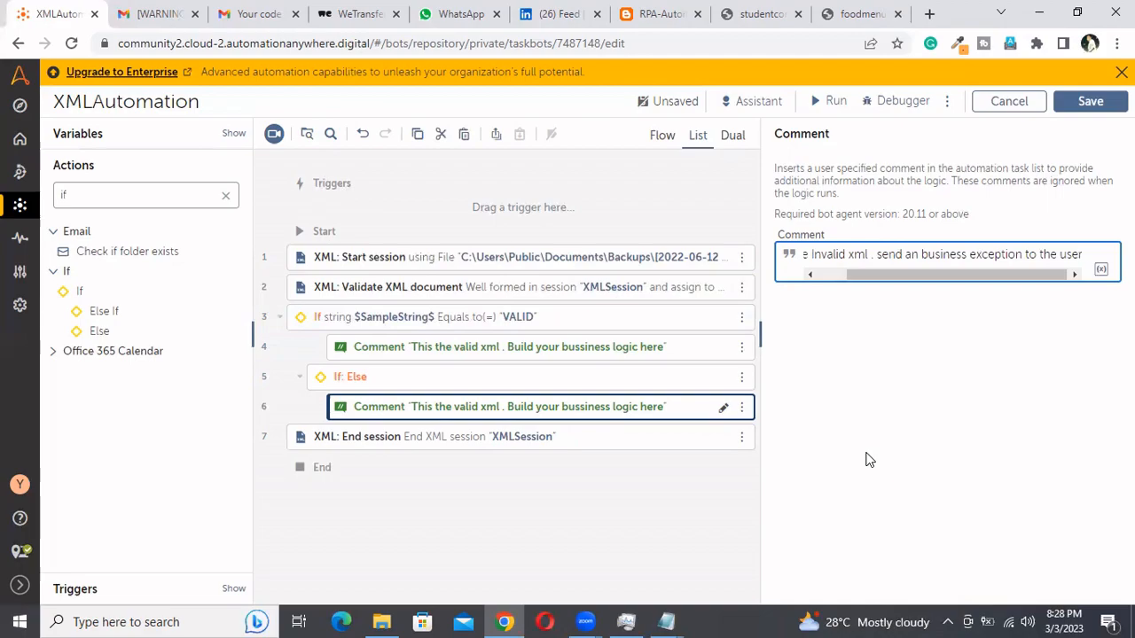
left_click(1092, 107)
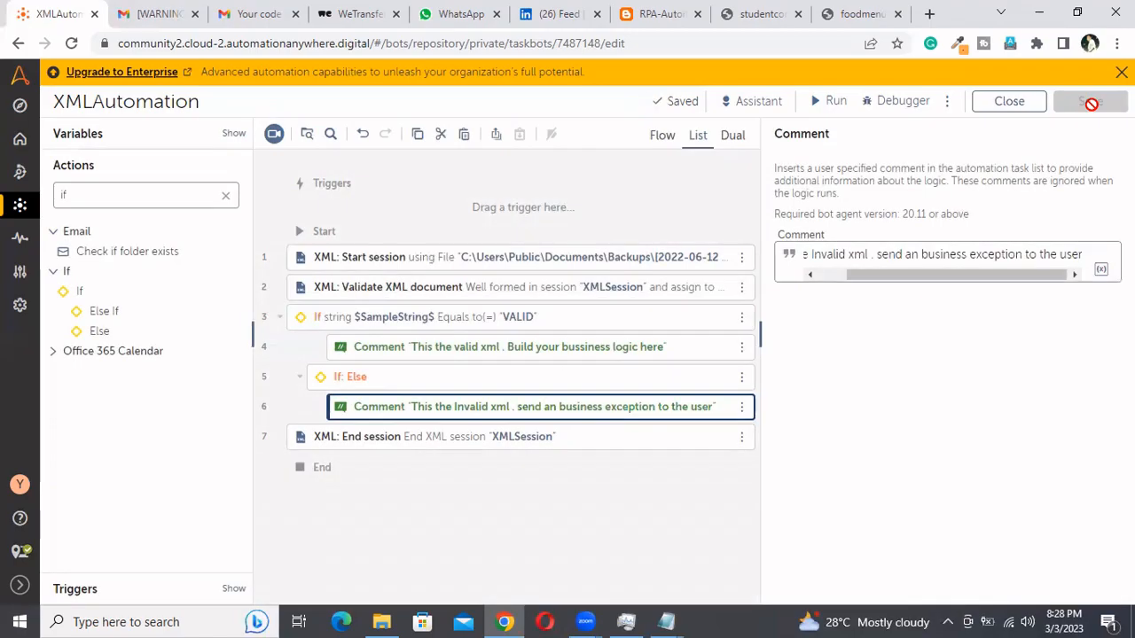
Add an If block with an Else branch above the XML Start session action, with the existing VALID If block collapsed
left_click(523, 262)
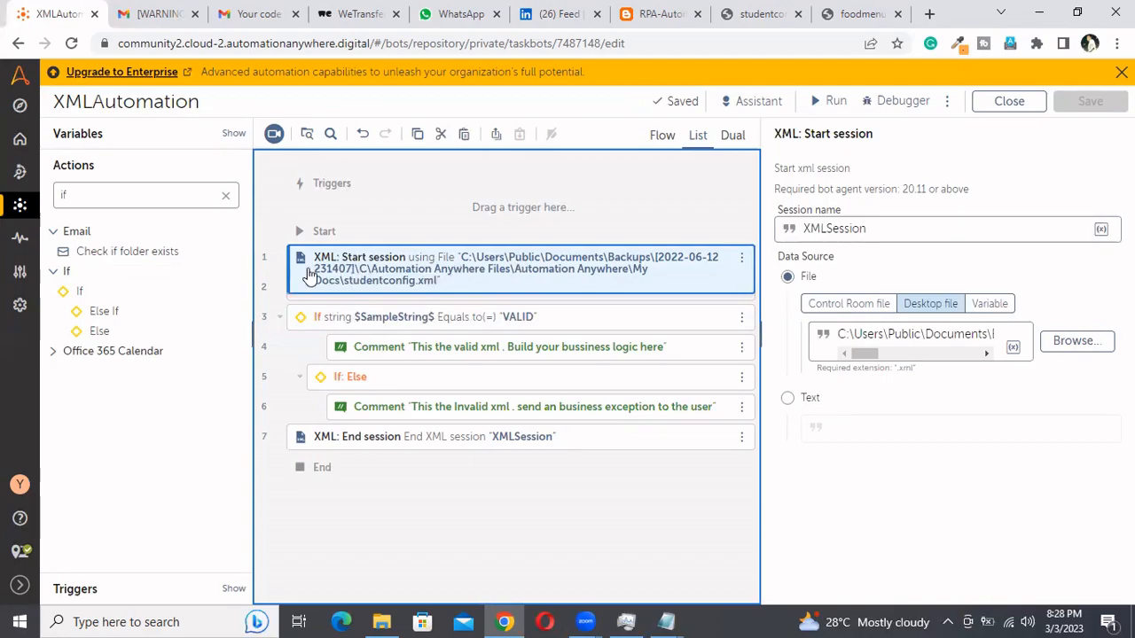
left_click(114, 272)
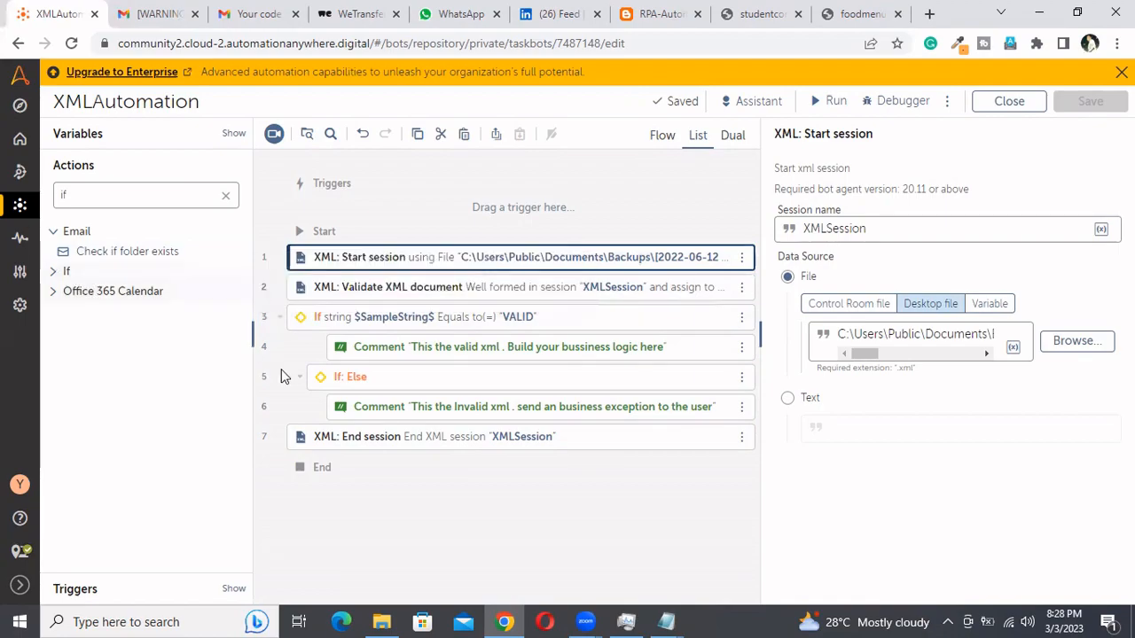
left_click(281, 319)
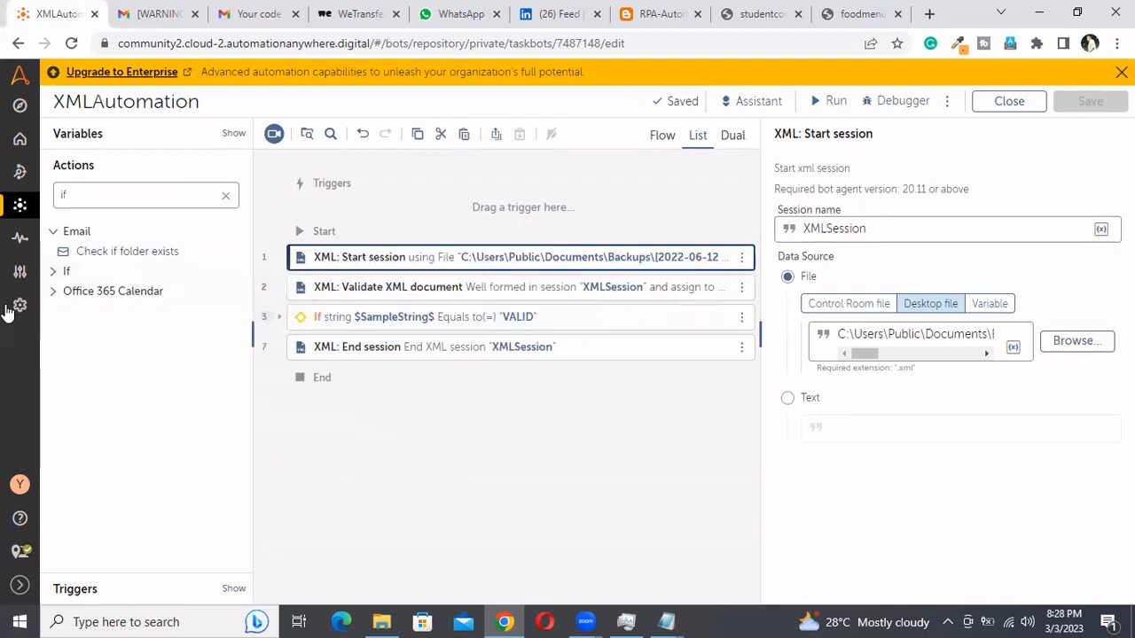
left_click(53, 273)
left_click_drag(76, 289, 342, 239)
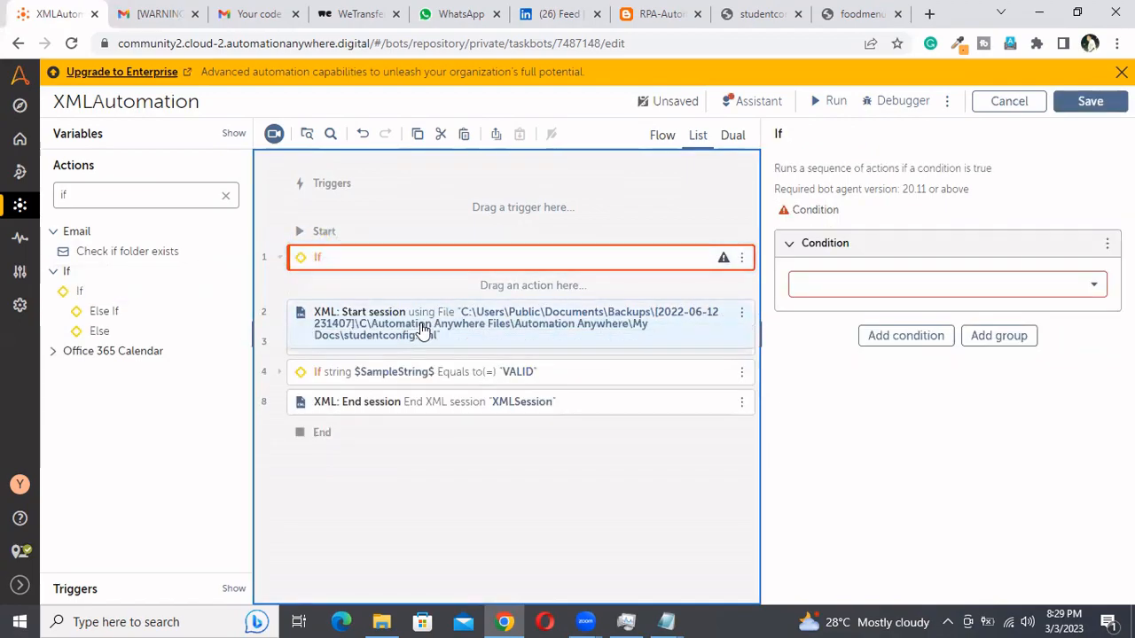
left_click_drag(107, 330, 376, 286)
left_click_drag(77, 335, 495, 286)
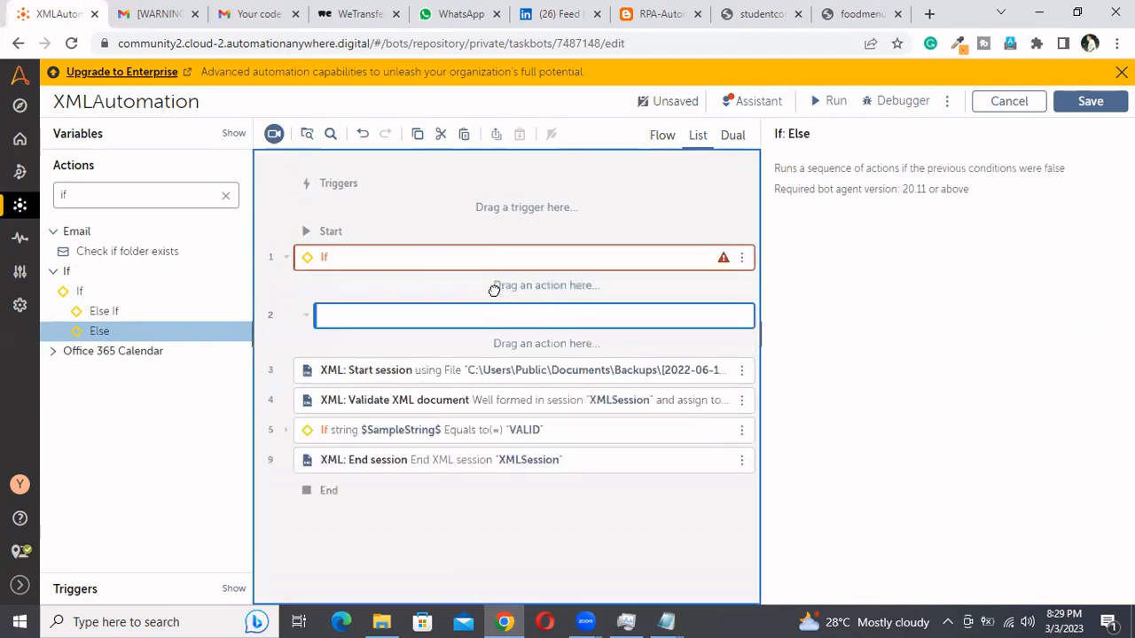
Move all the existing actions, from XML Start session through XML End session, into the new If branch above its Else
left_click(384, 384)
key("shift+Down")
key("shift+Down")
key("shift+Down")
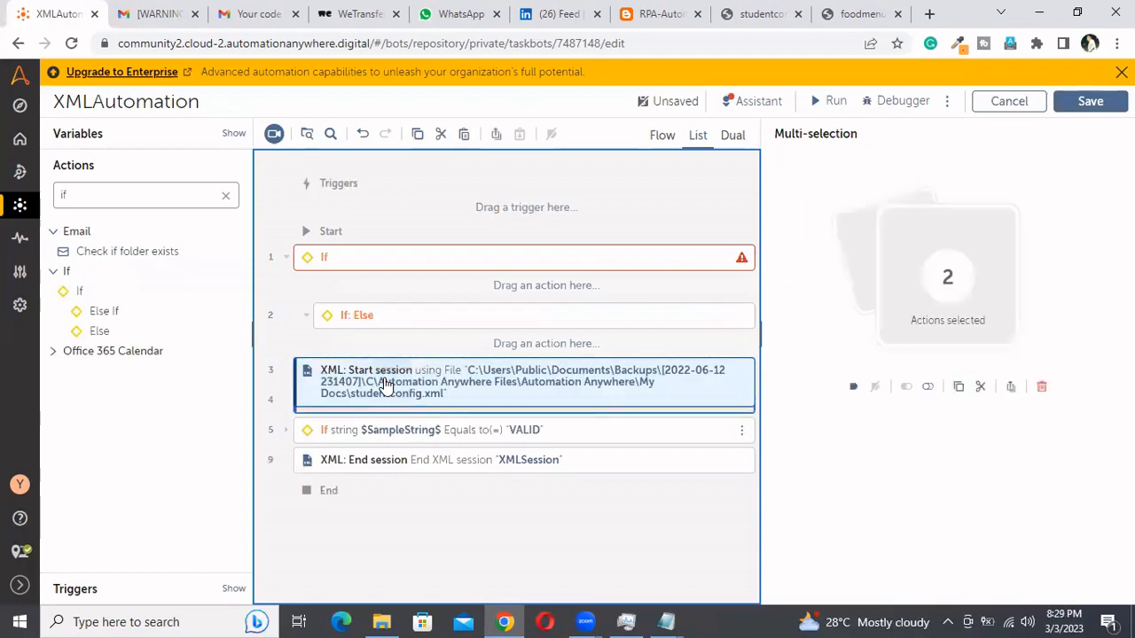
left_click_drag(380, 431, 418, 291)
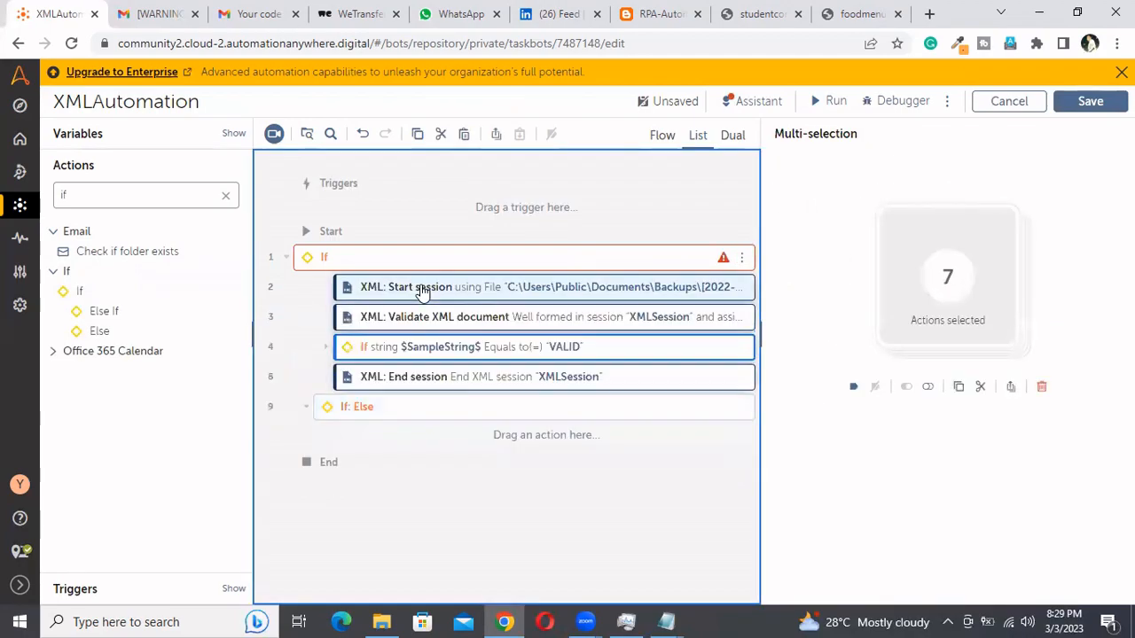
Set the new outer If block's condition to File exists
left_click(410, 259)
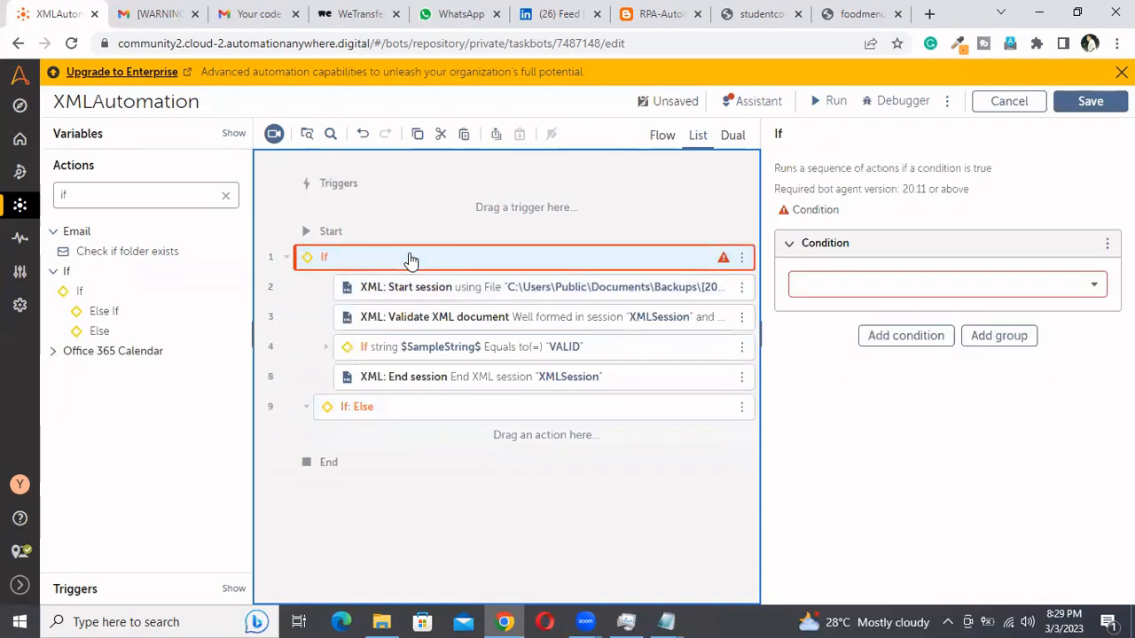
left_click(977, 285)
left_click(878, 317)
type("file")
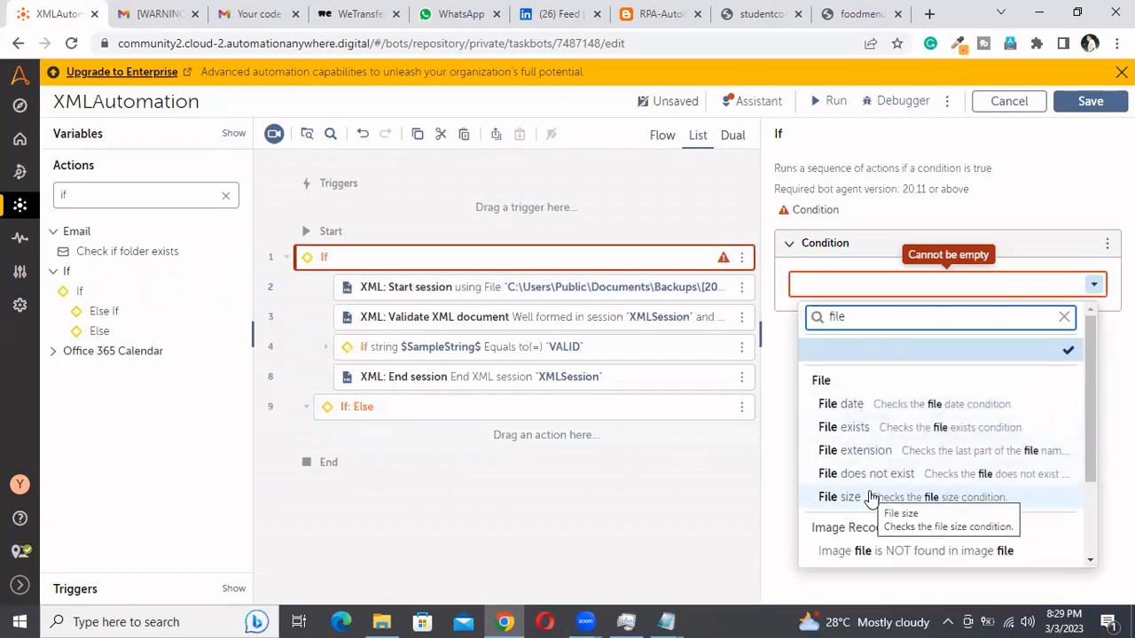
scroll(871, 499, "down", 1)
scroll(871, 499, "up", 1)
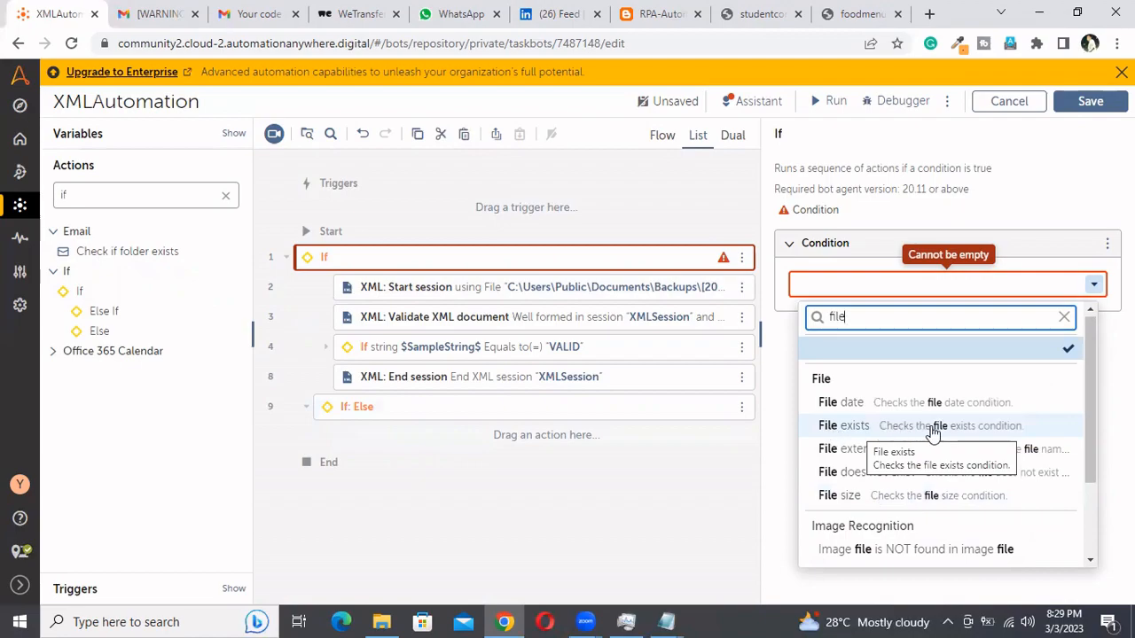
left_click(878, 439)
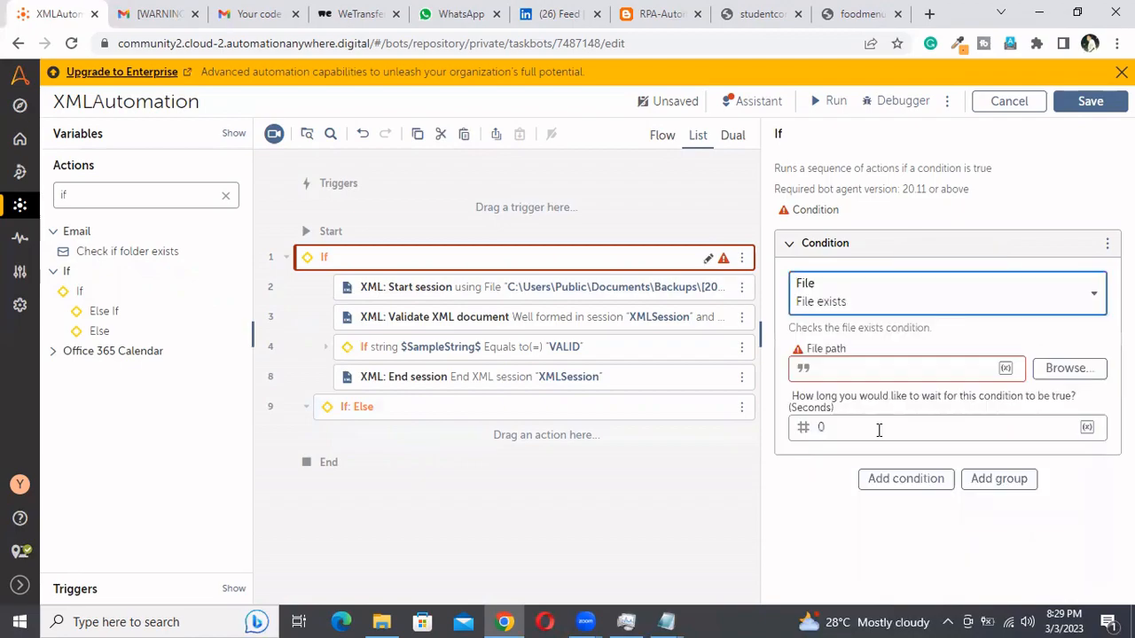
left_click(1005, 367)
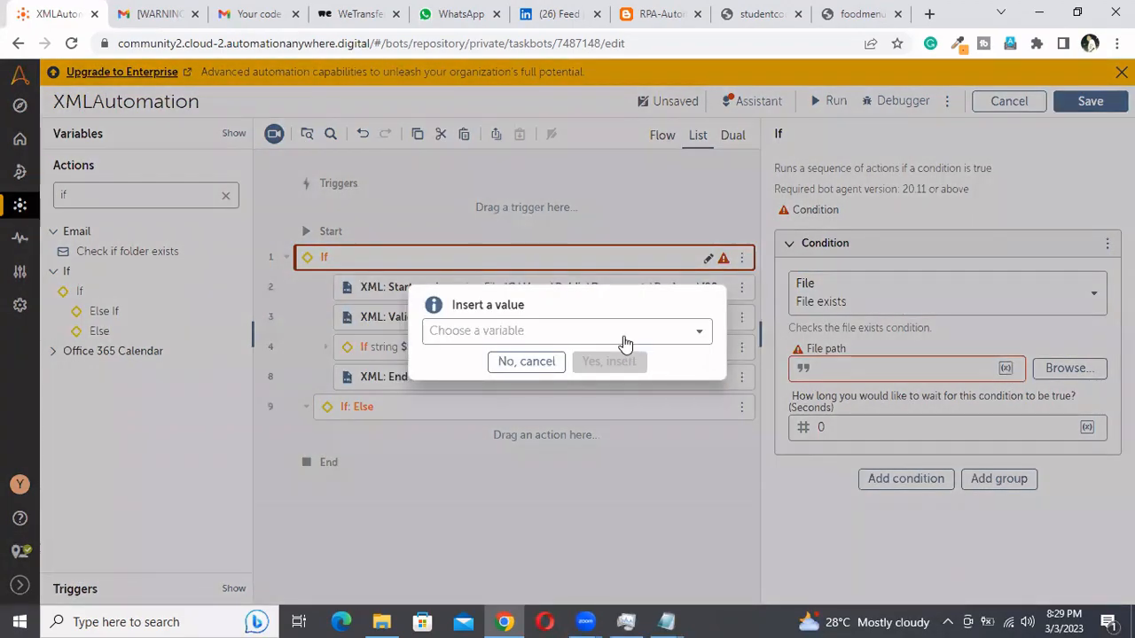
left_click(624, 332)
key("Escape")
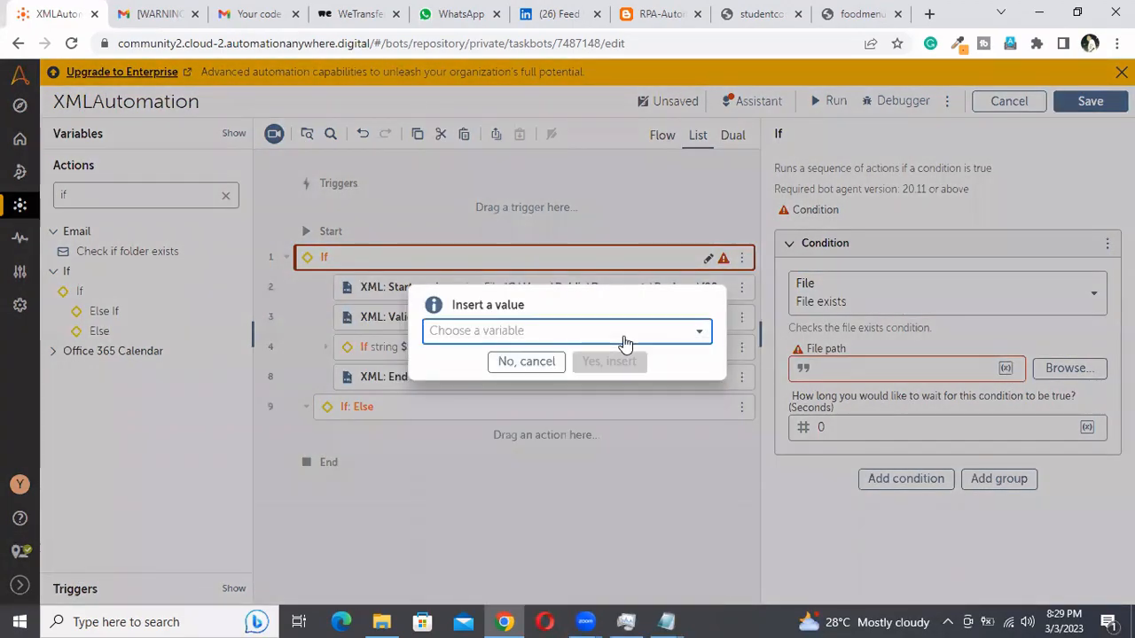
key("Escape")
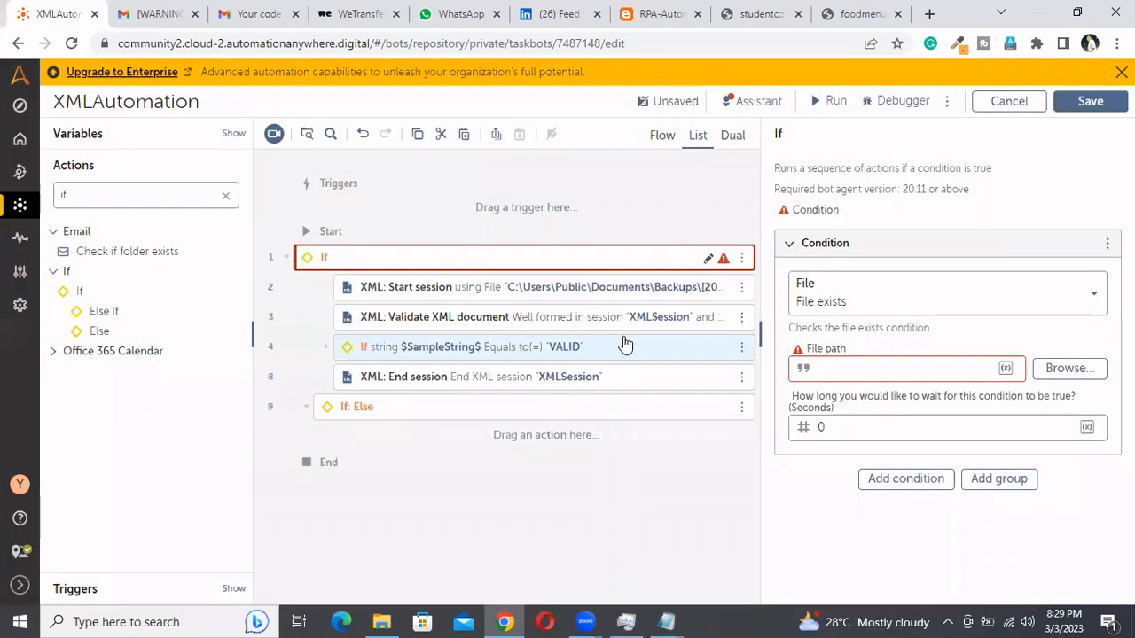
Start a new variable of type File and name it StudentConfigFile
left_click(84, 138)
left_click(205, 139)
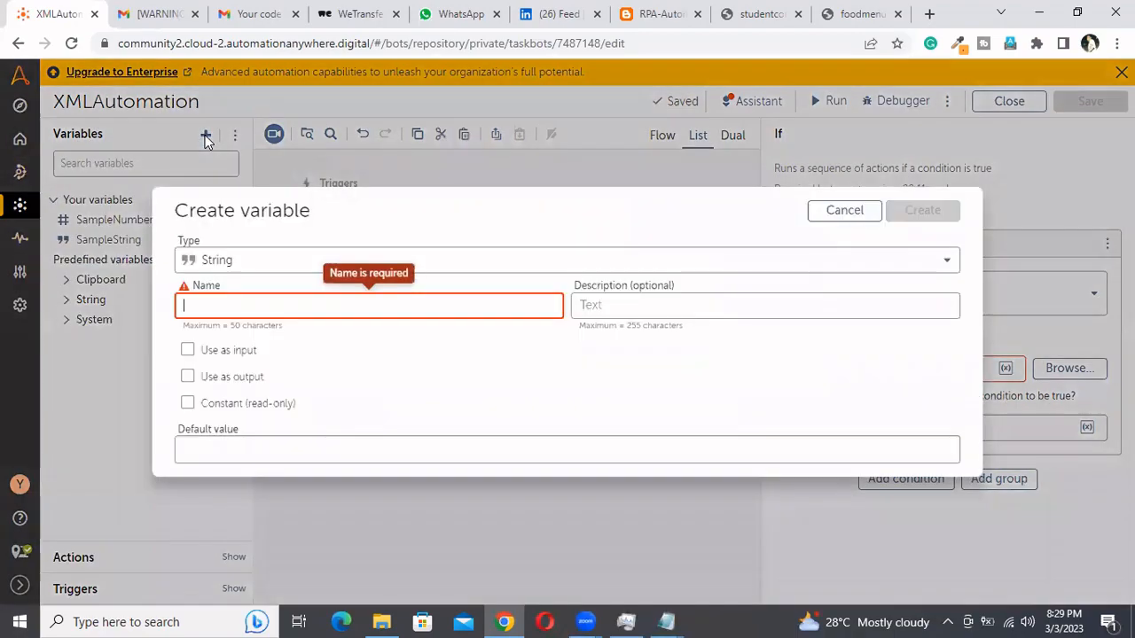
left_click(260, 257)
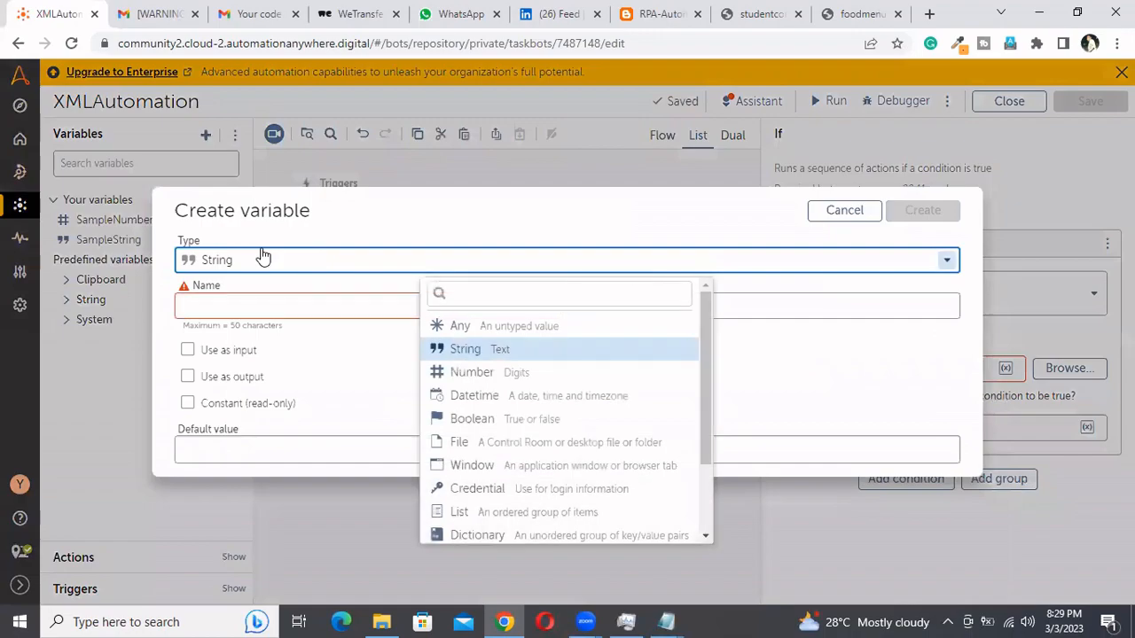
left_click(469, 446)
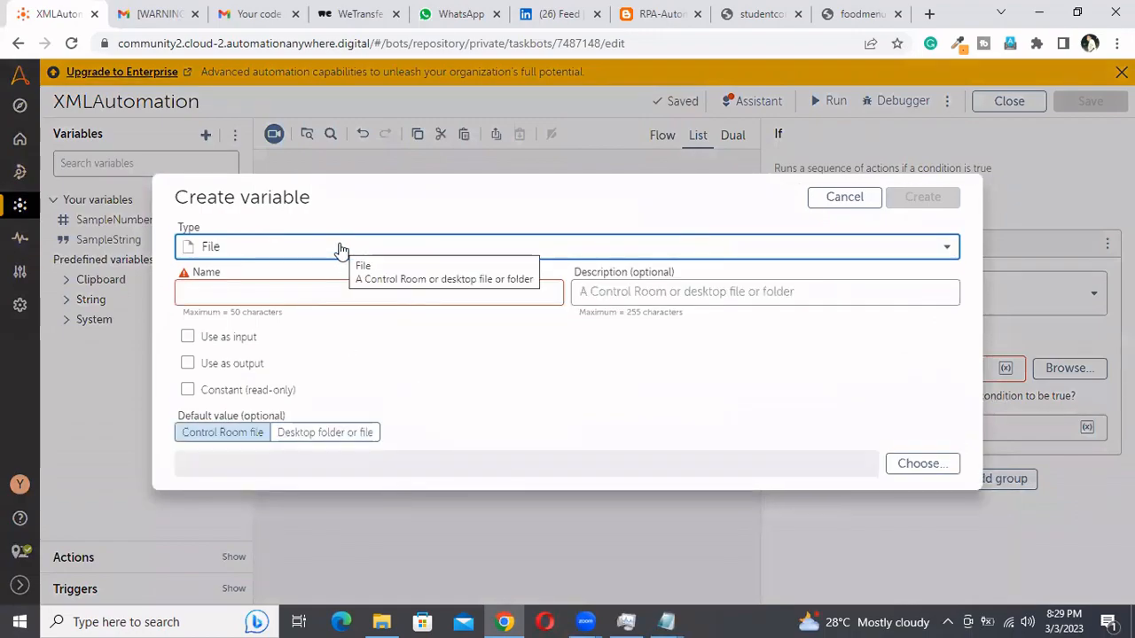
left_click(295, 293)
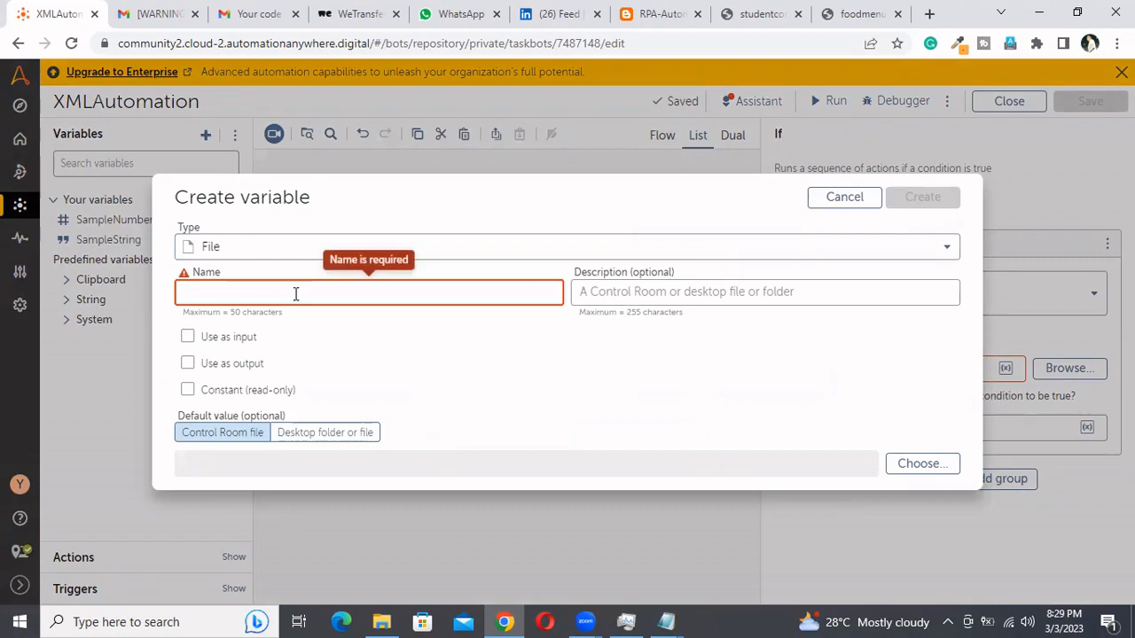
type("Student")
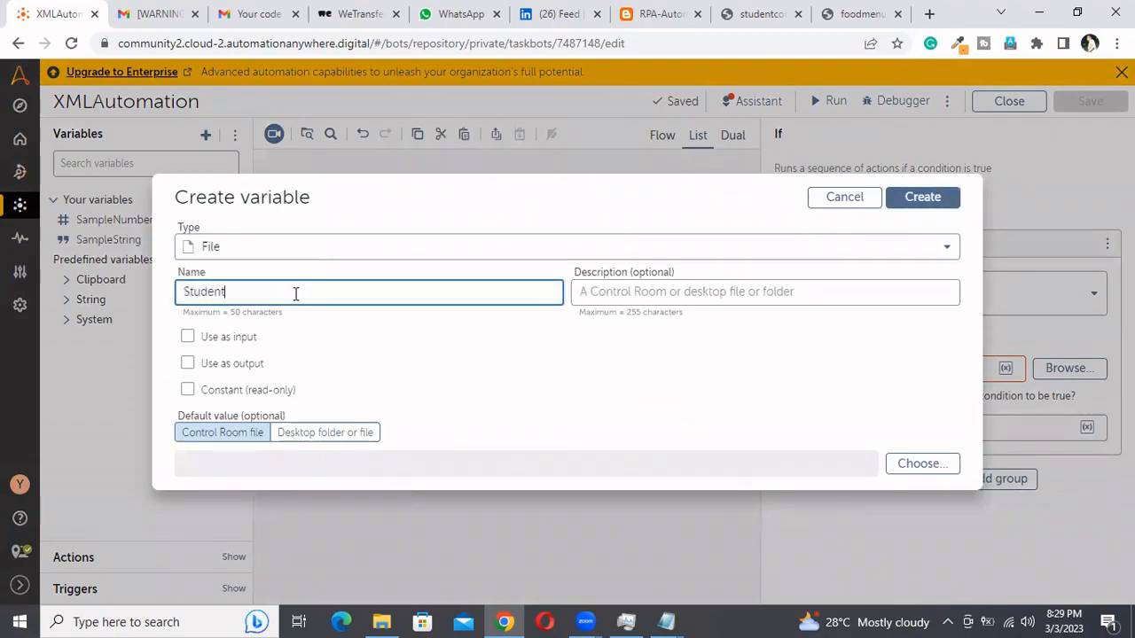
type("ConfigFile")
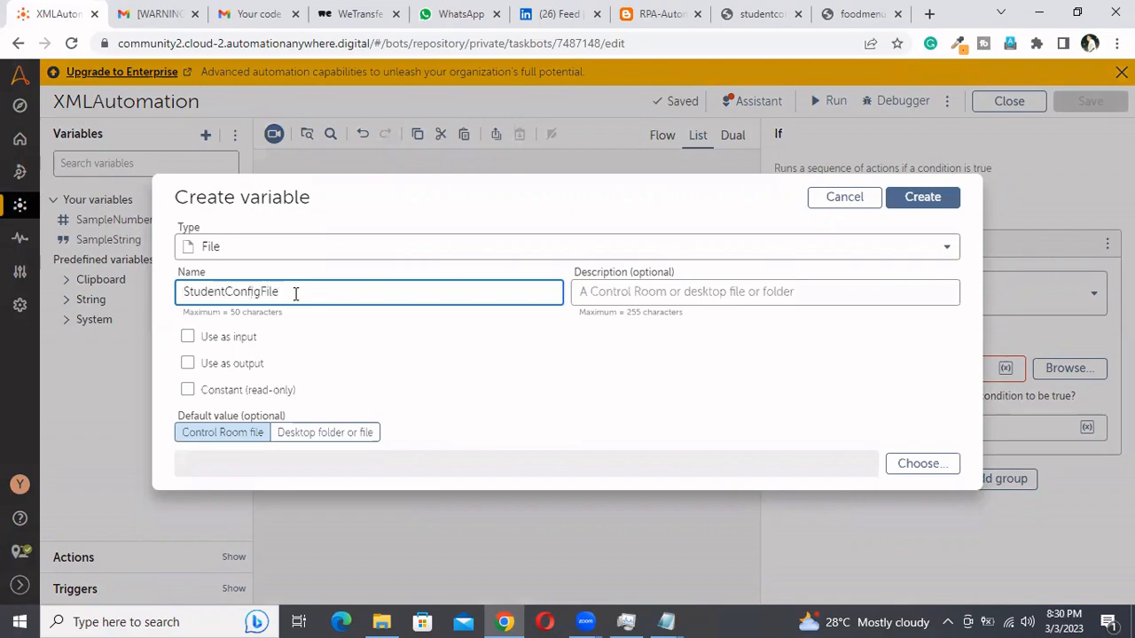
Describe the new variable as "this variable is going hold the student config file path"
left_click(657, 300)
type("this ")
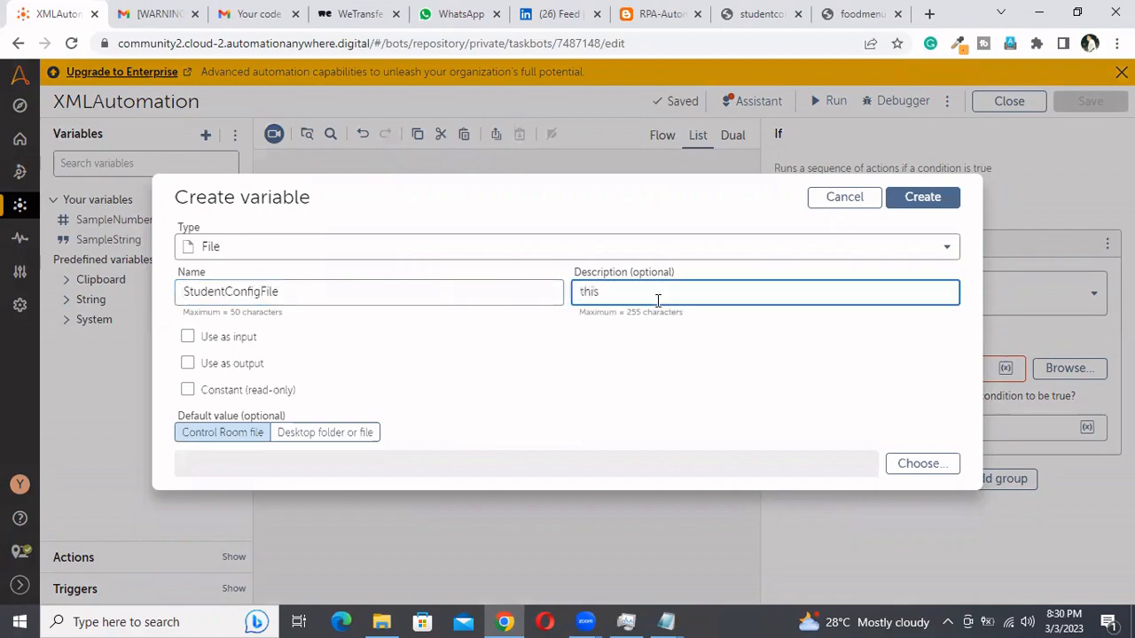
type("variable is go")
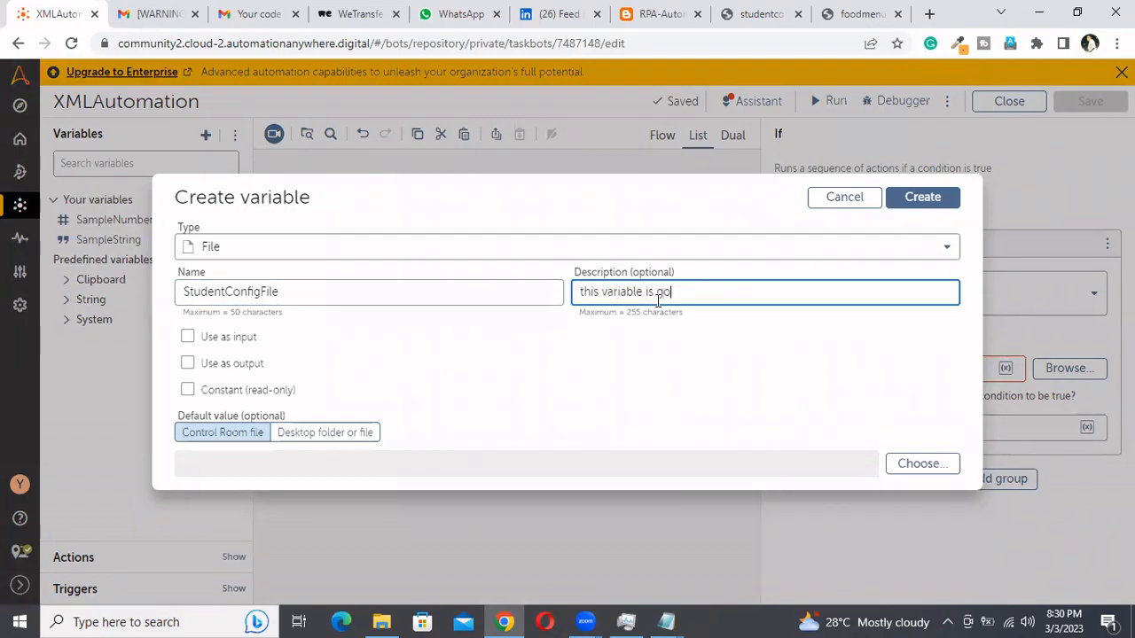
type("ing t")
type("old the student co")
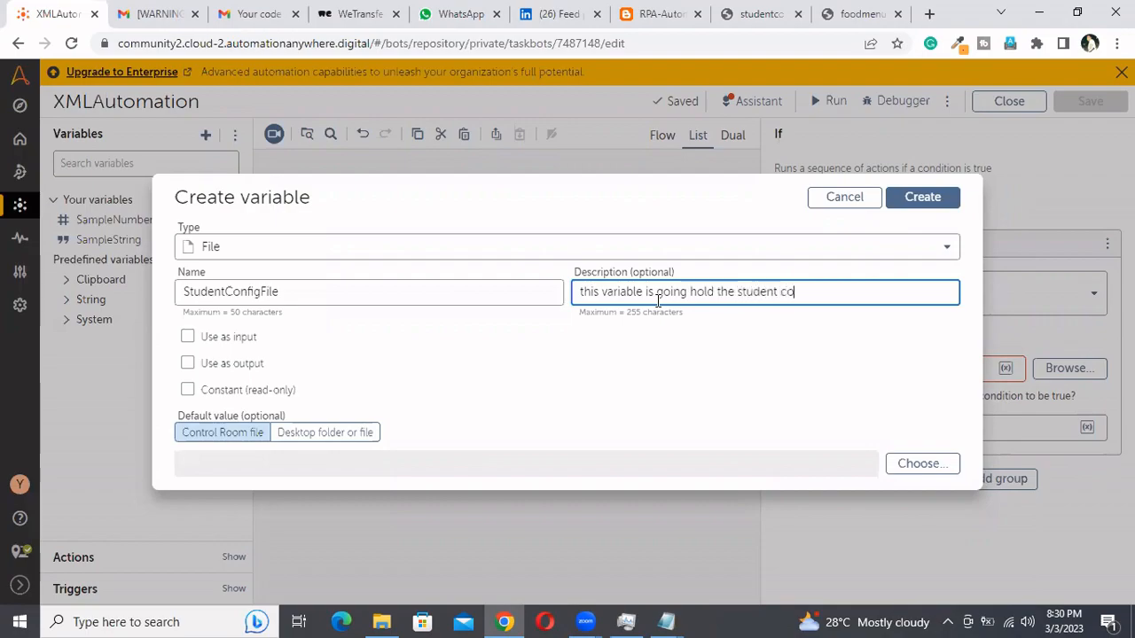
type("nfig file path")
Use the studentconfig XML file from the desktop My Docs folder as the variable's default value and create the variable
left_click(324, 432)
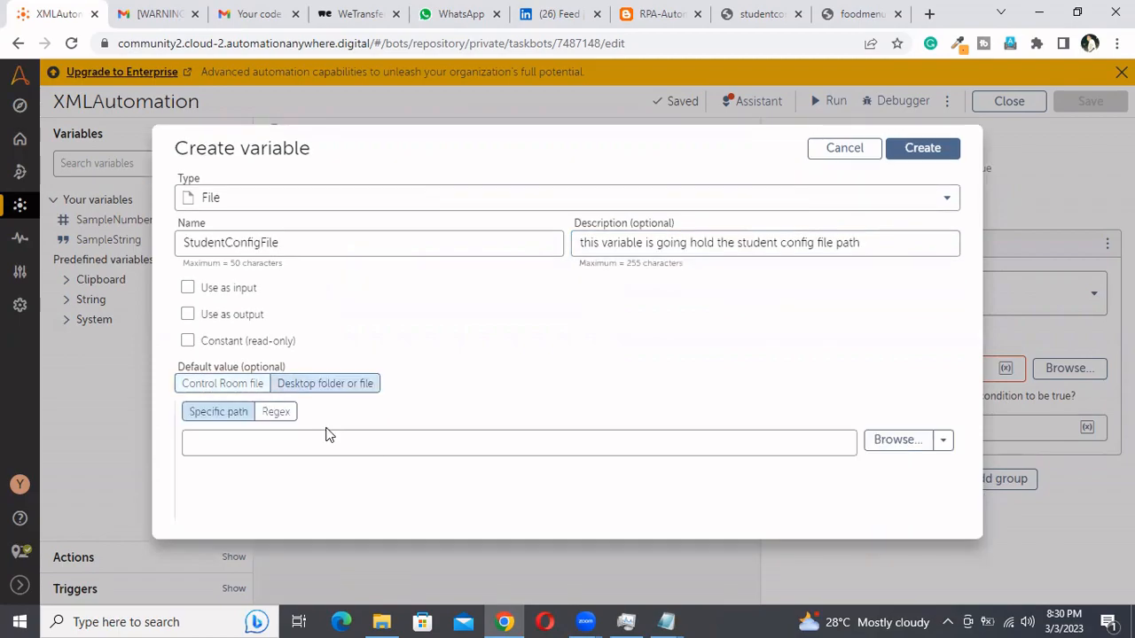
left_click(897, 441)
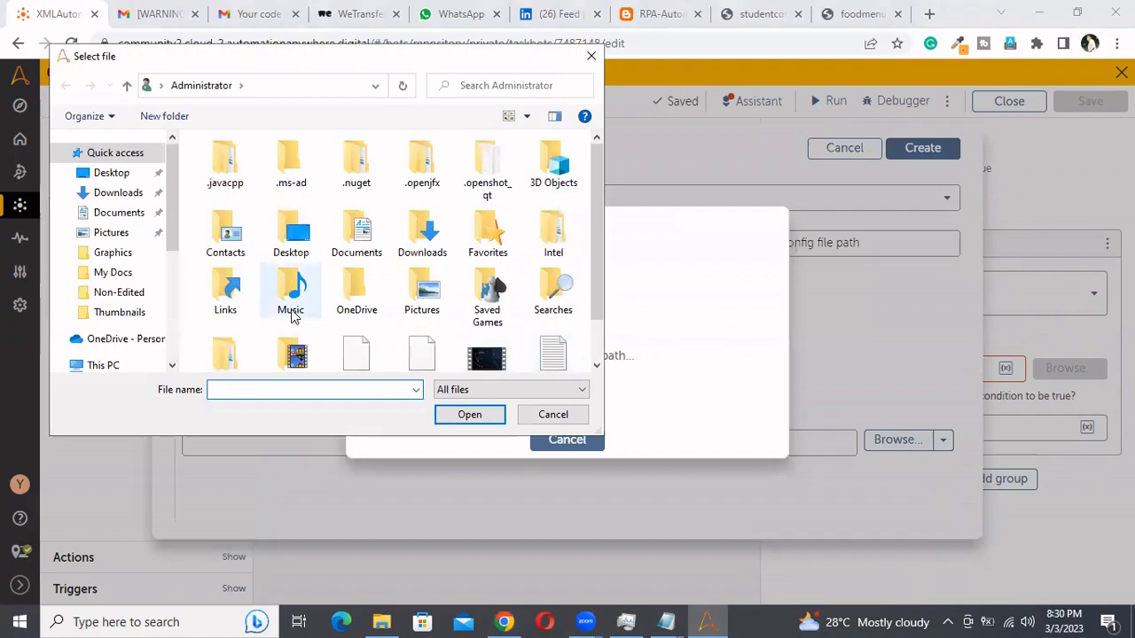
left_click(381, 621)
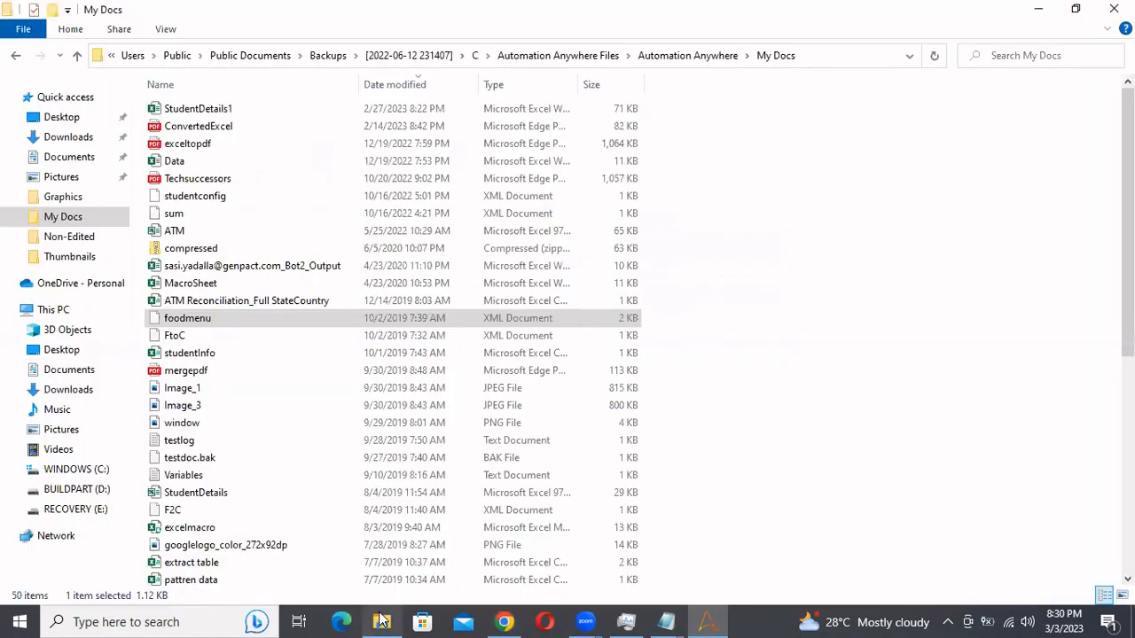
left_click(829, 56)
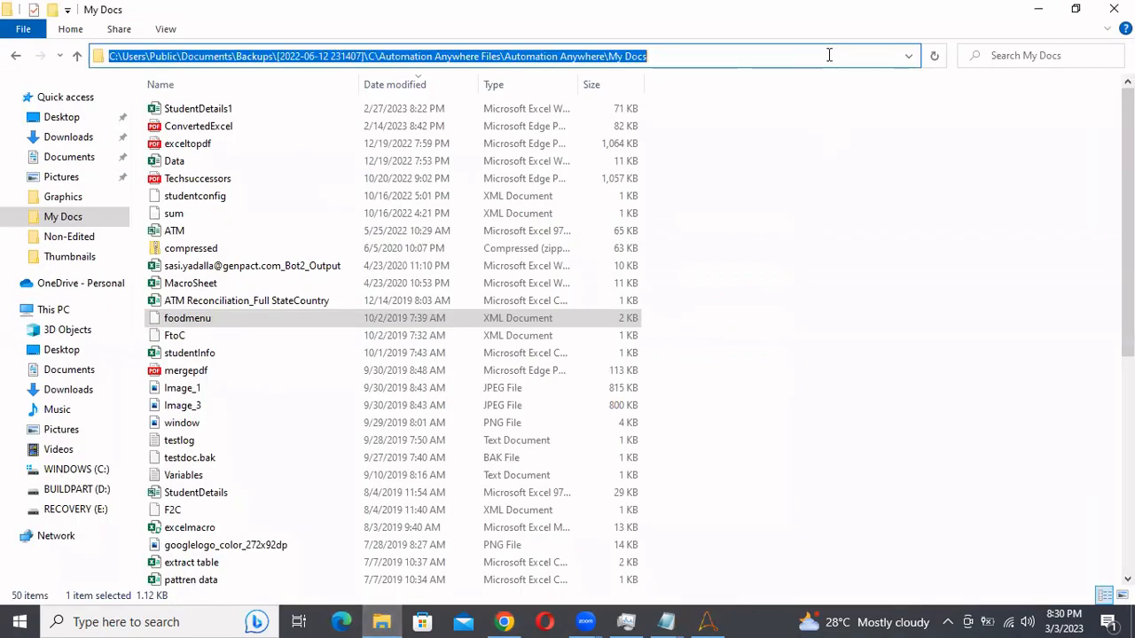
key("alt+Tab")
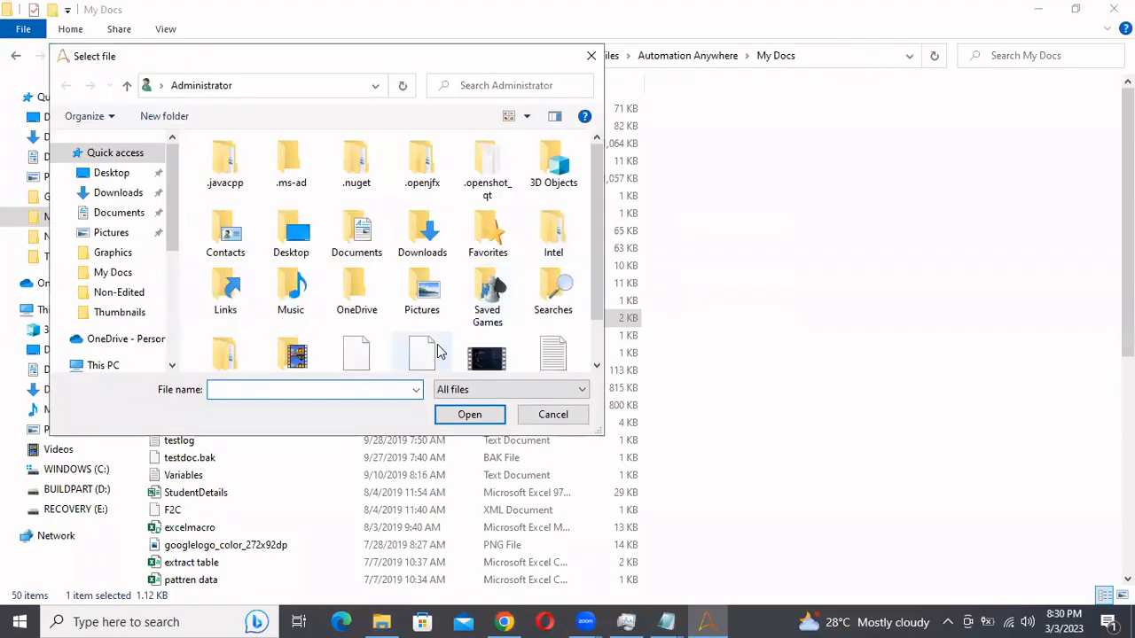
key("ctrl+v")
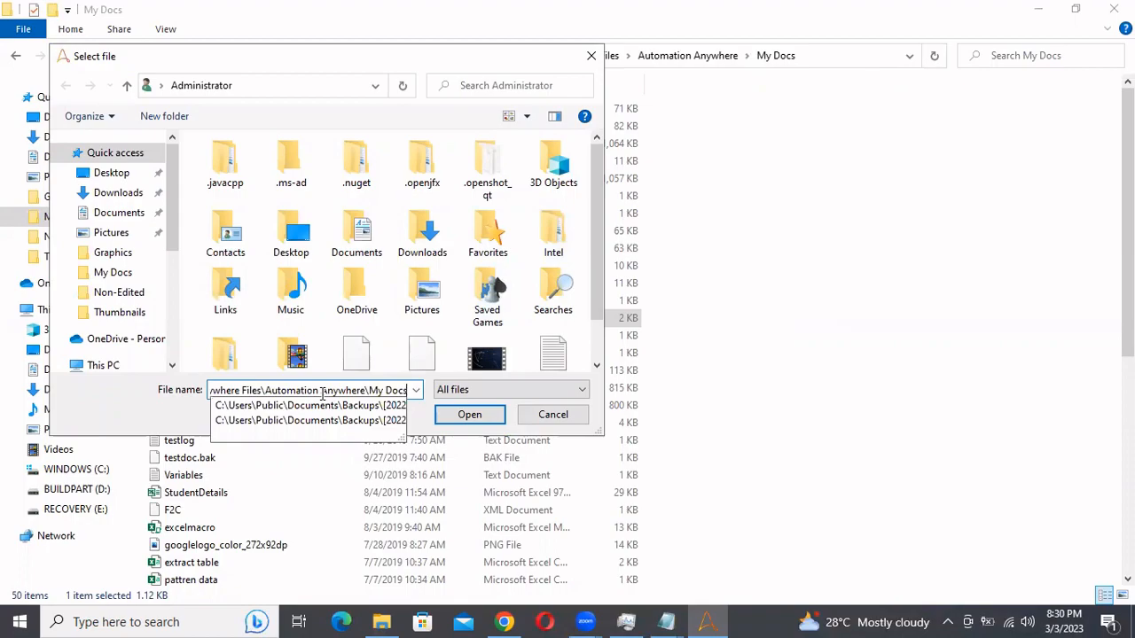
key("Return")
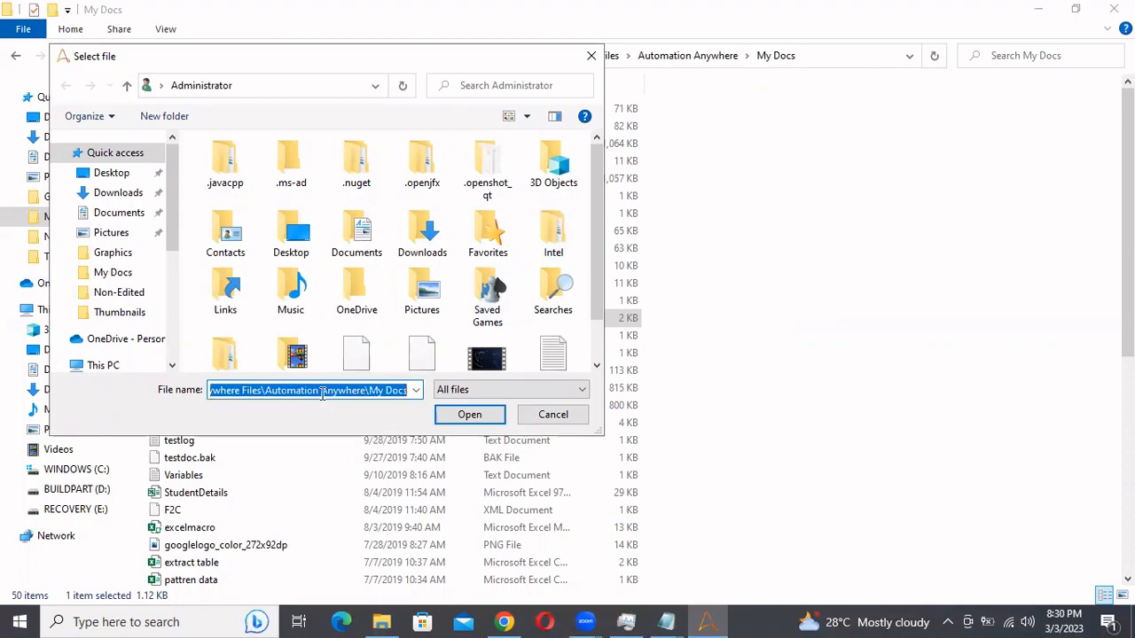
left_click_drag(598, 177, 585, 326)
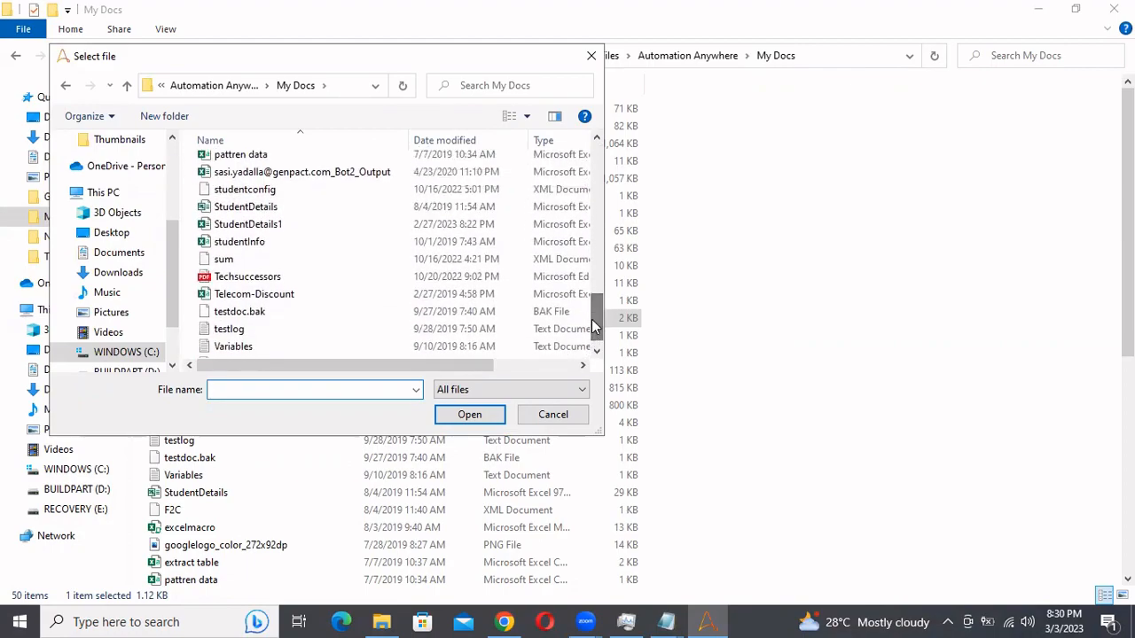
left_click(217, 193)
left_click(466, 414)
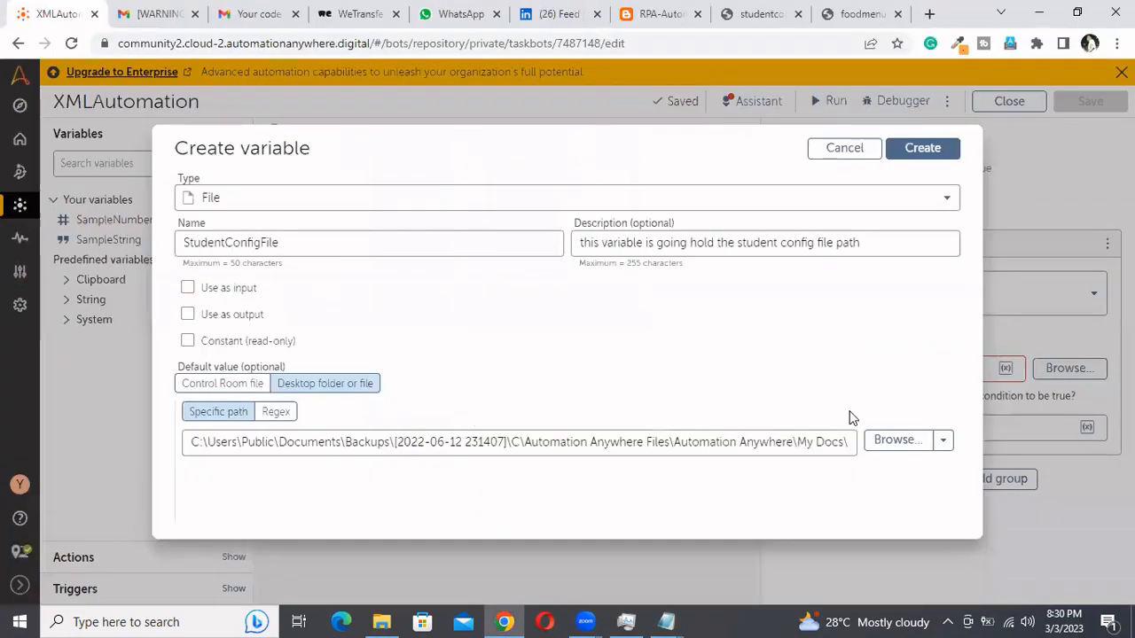
left_click(922, 149)
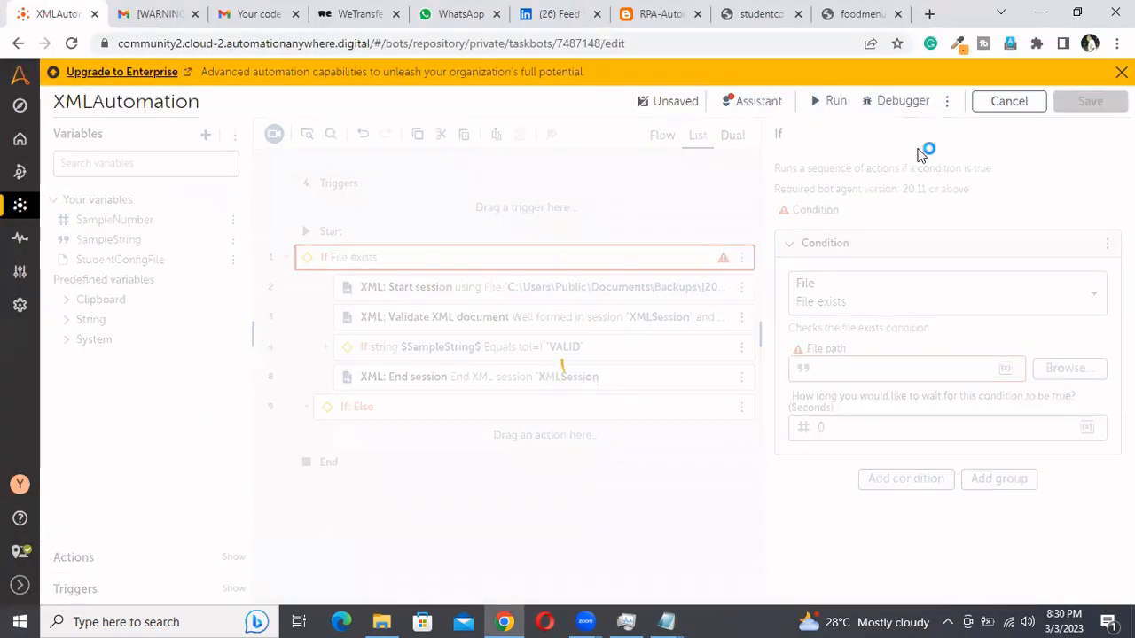
Check which variables can be inserted as the file path of the File exists condition
left_click(1005, 368)
left_click(695, 335)
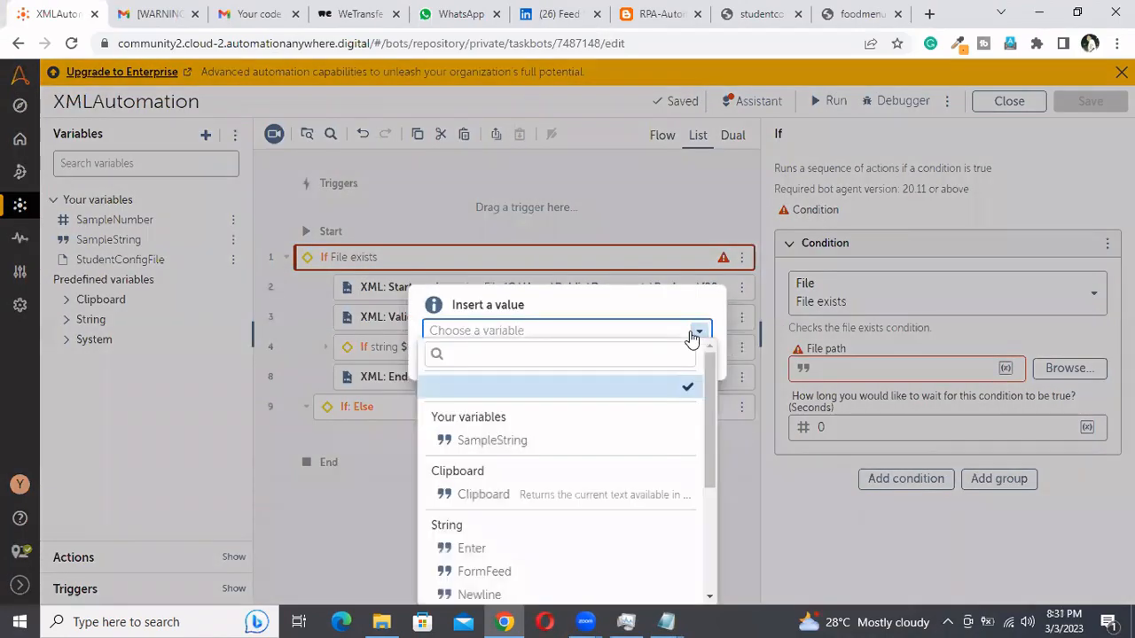
scroll(532, 450, "down", 2)
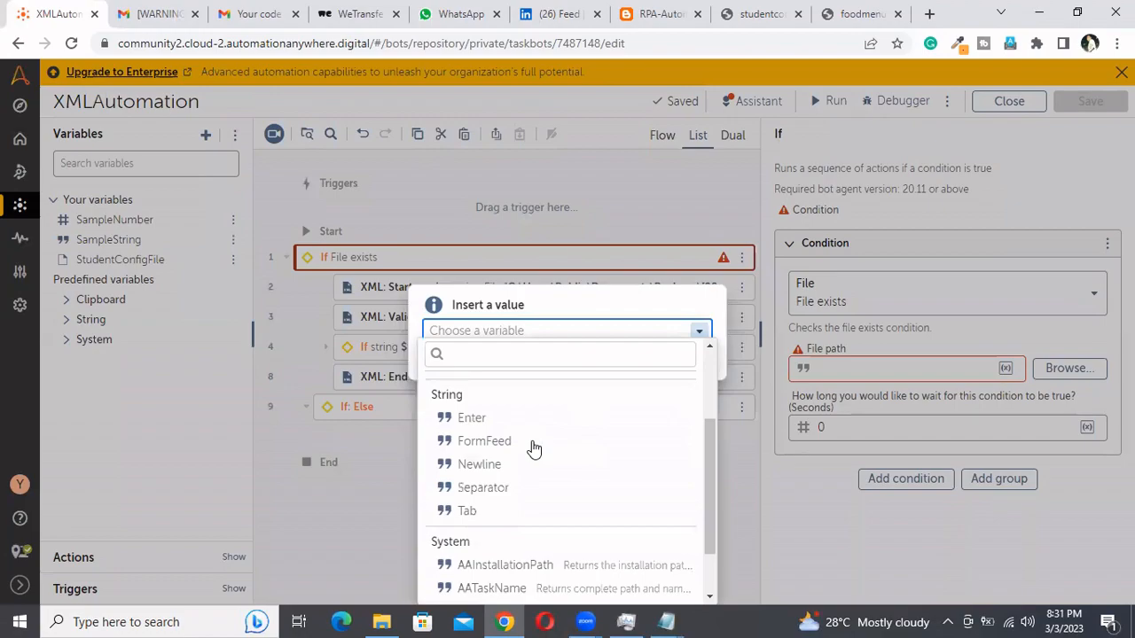
scroll(533, 449, "up", 3)
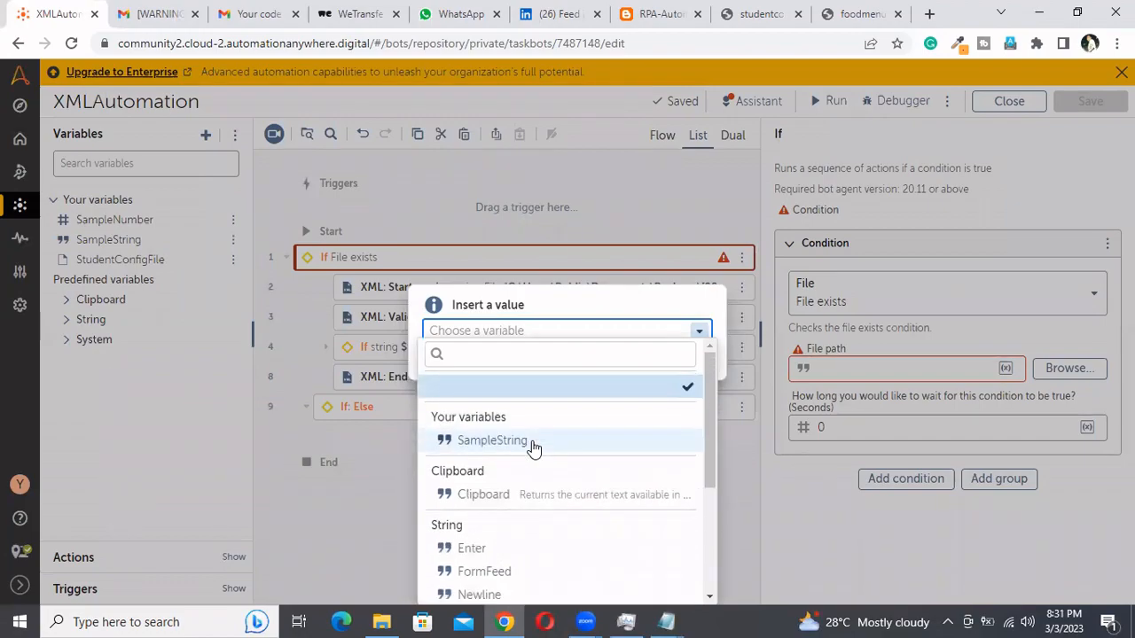
scroll(524, 494, "down", 2)
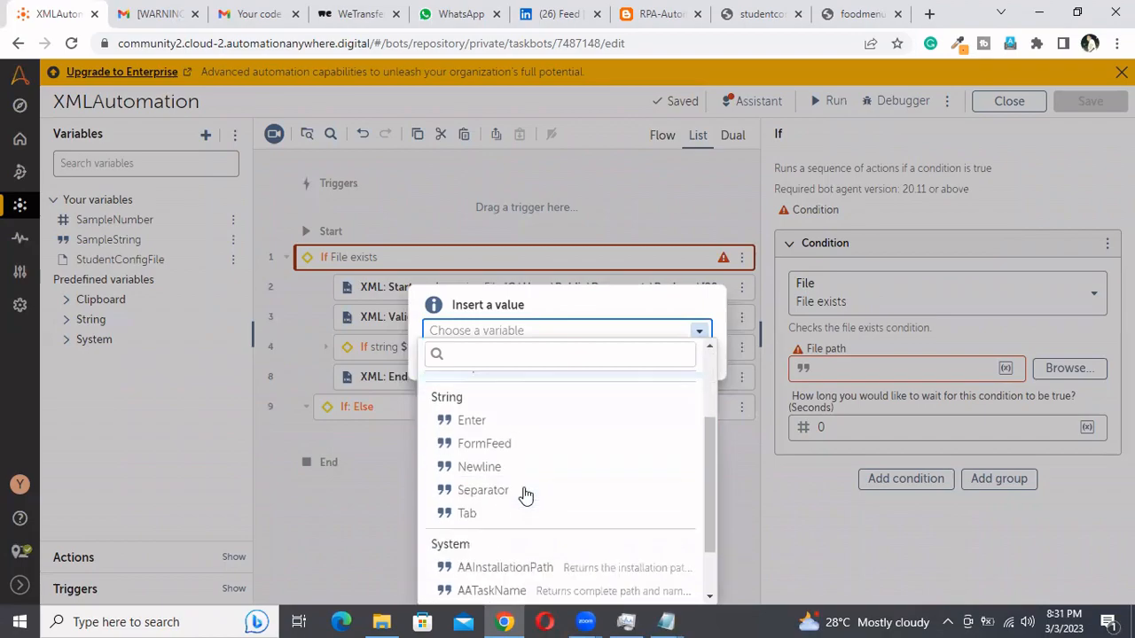
scroll(524, 493, "down", 2)
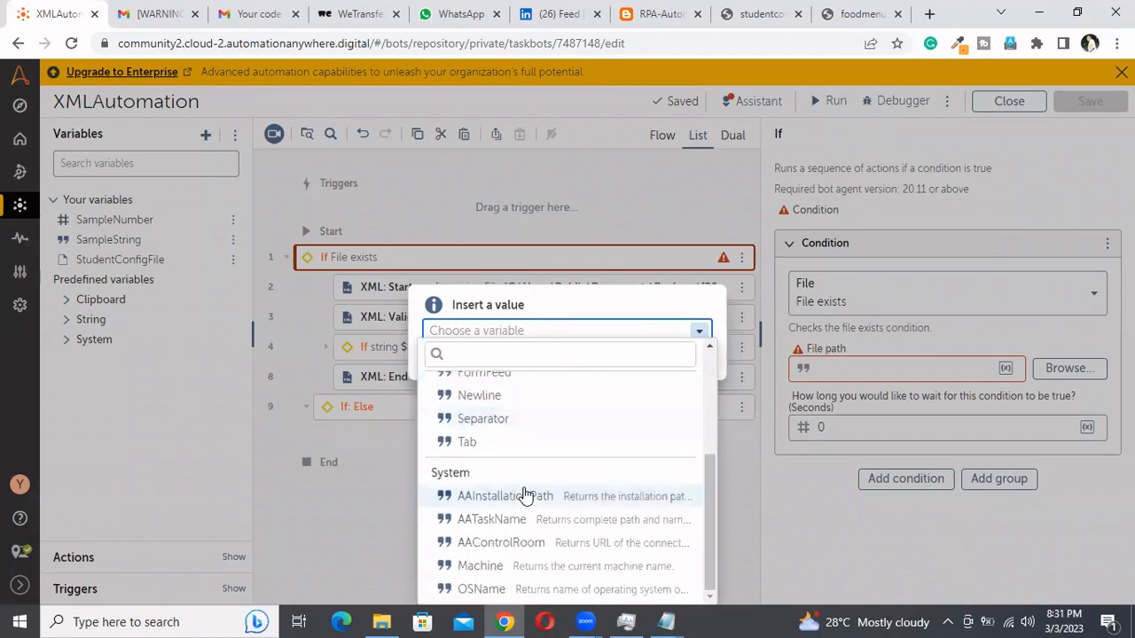
scroll(524, 494, "up", 5)
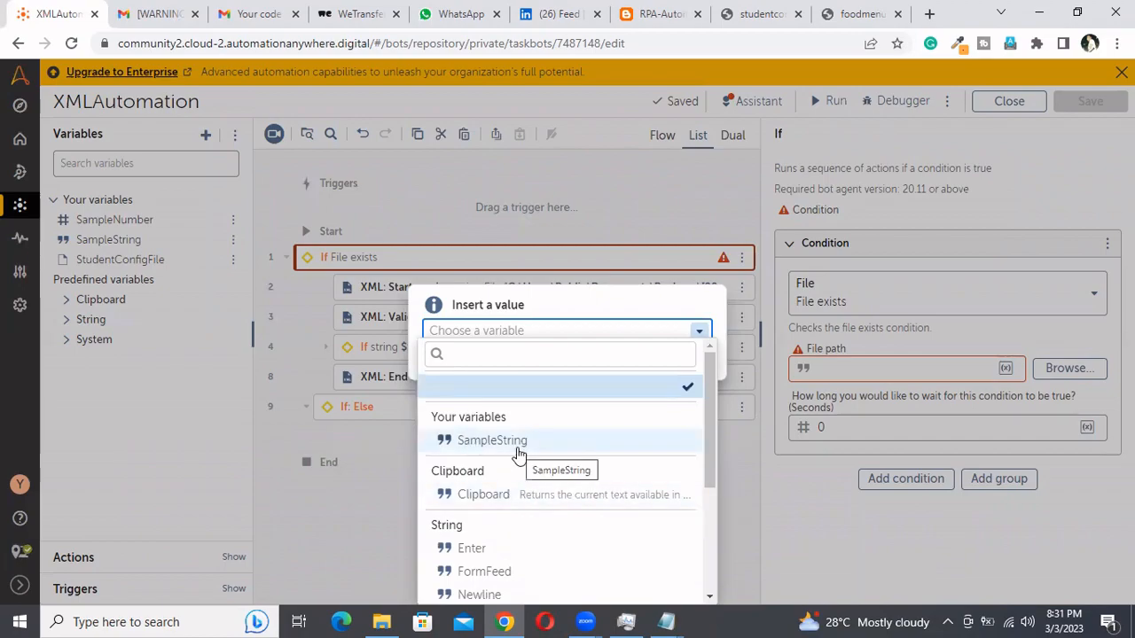
left_click(648, 305)
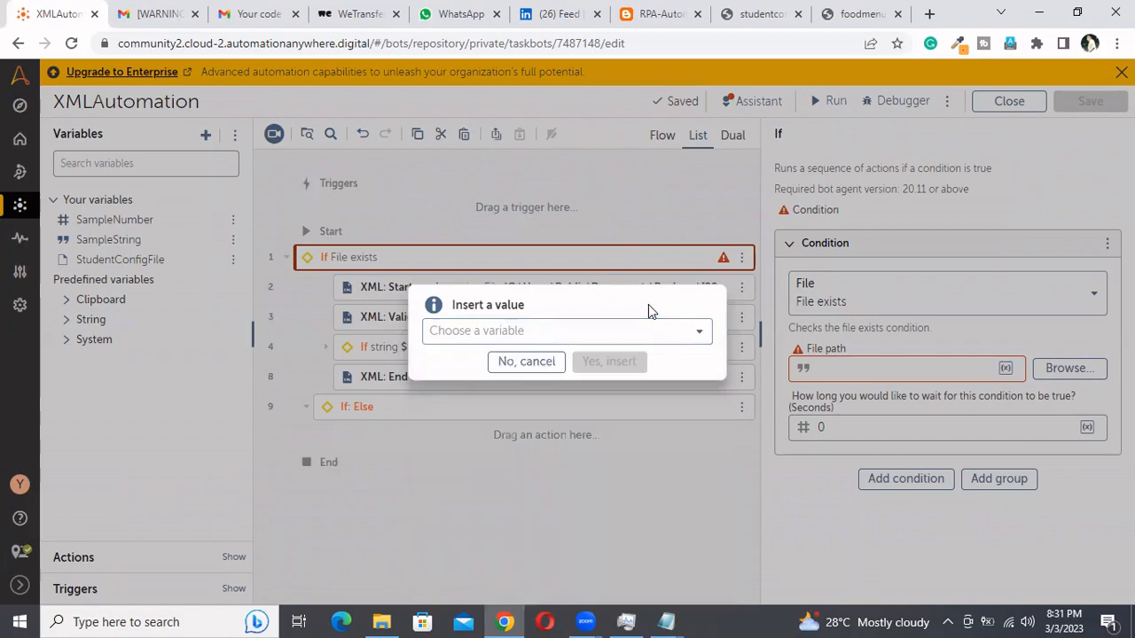
left_click(544, 364)
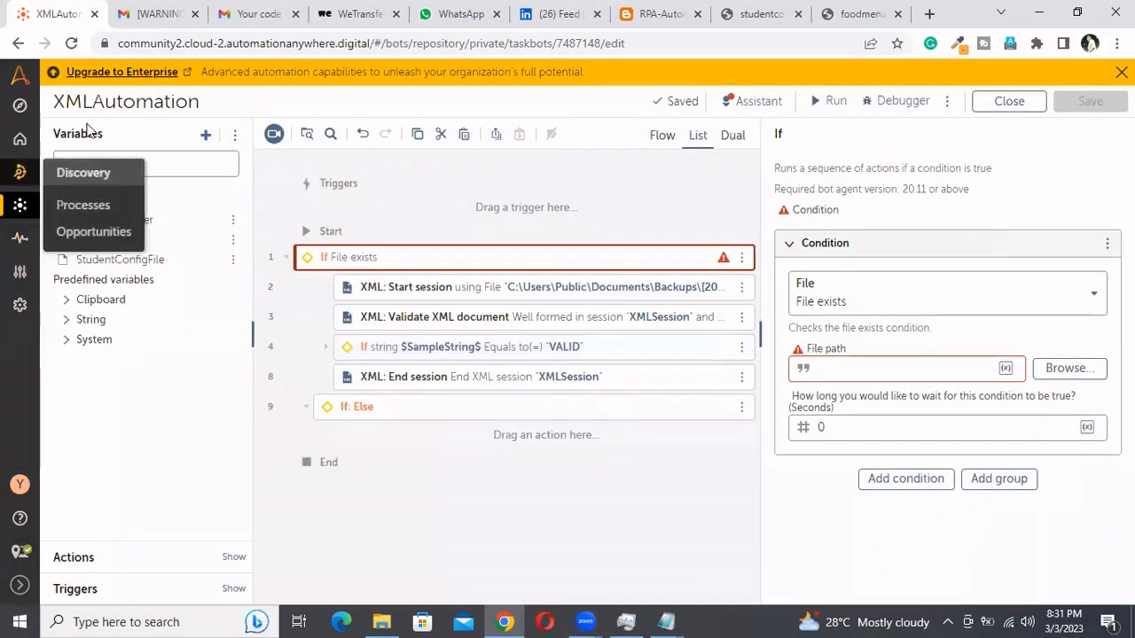
left_click(1005, 368)
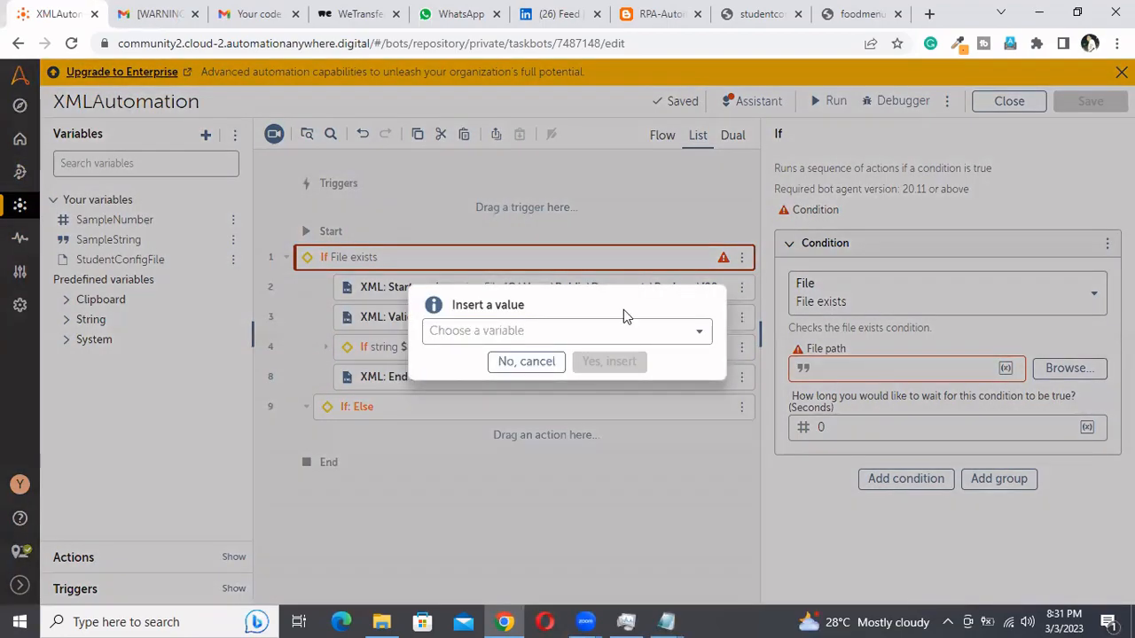
left_click(700, 334)
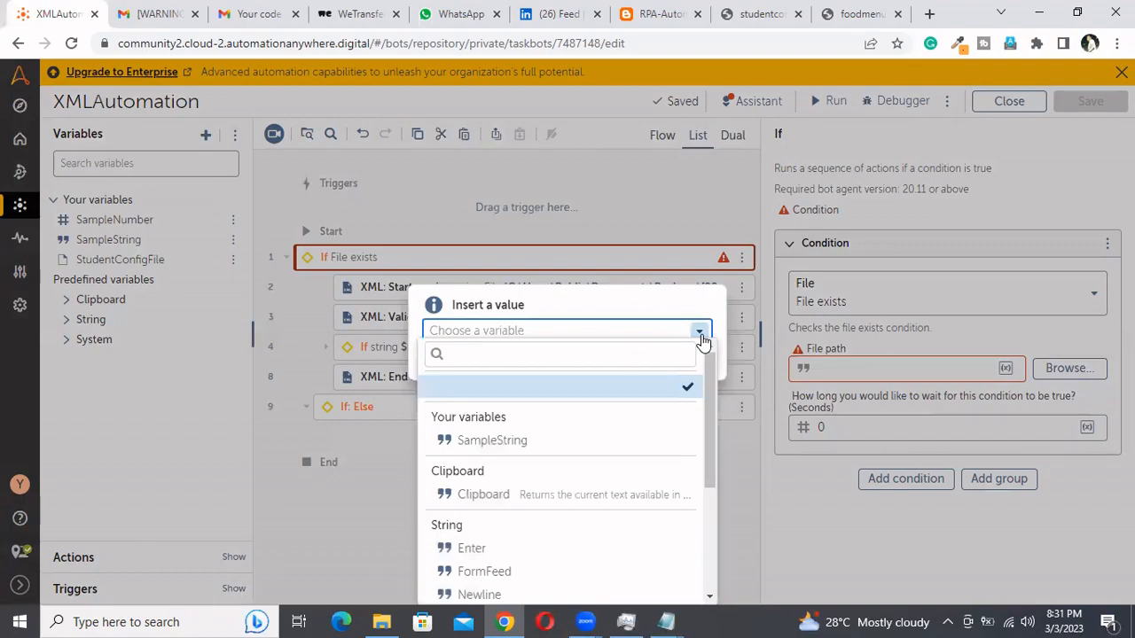
key("Escape")
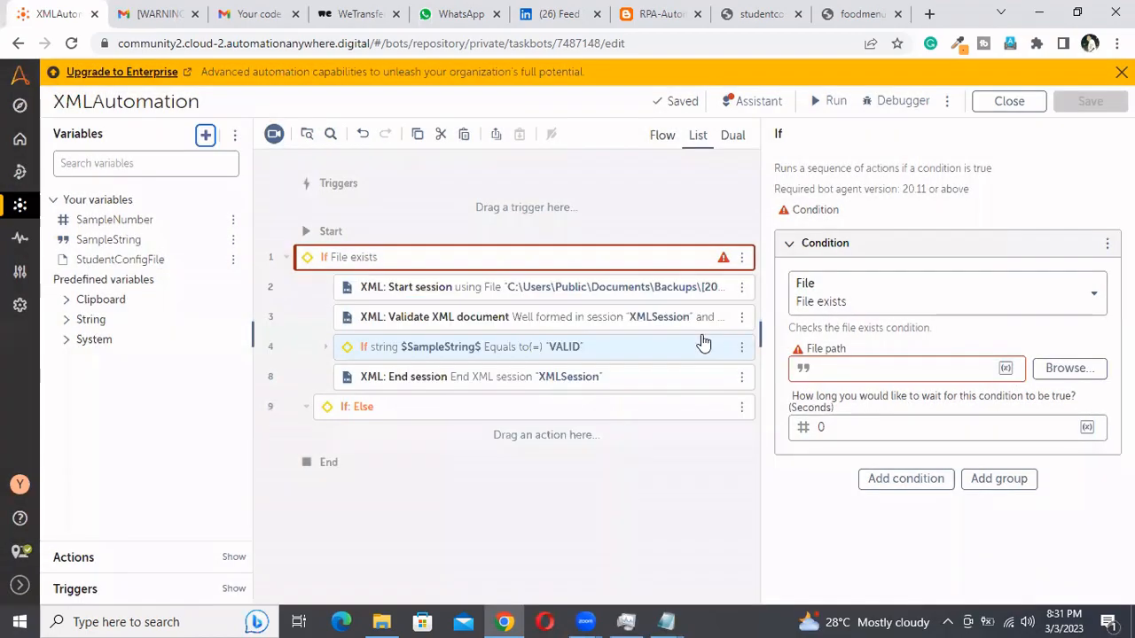
Copy the default file path from the StudentConfigFile variable and leave the variable as it is
left_click(204, 136)
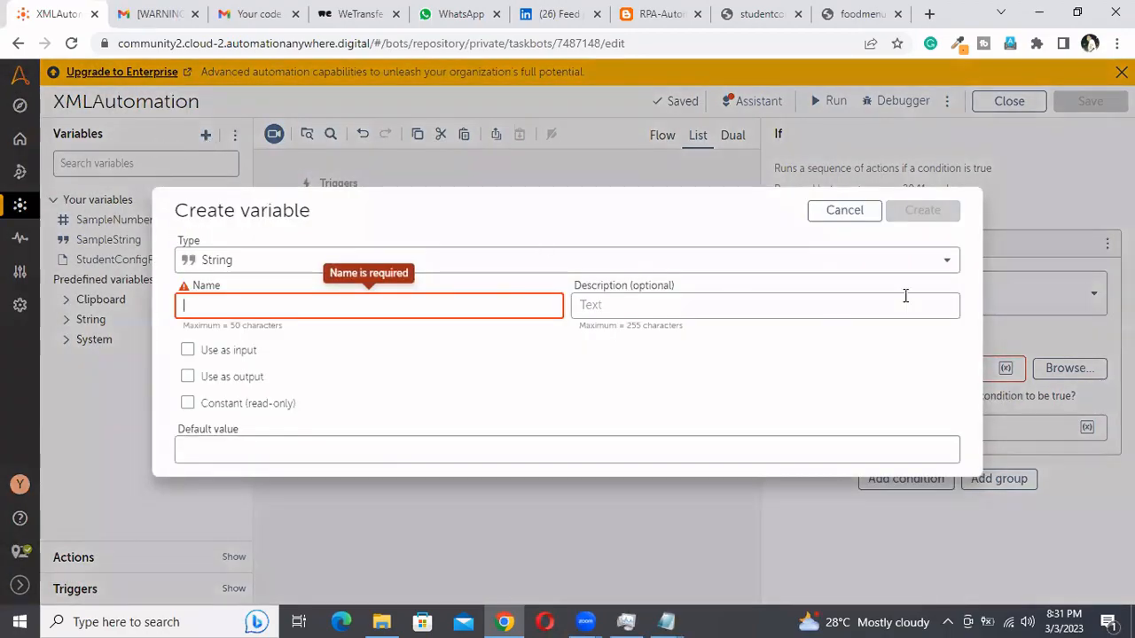
left_click(856, 210)
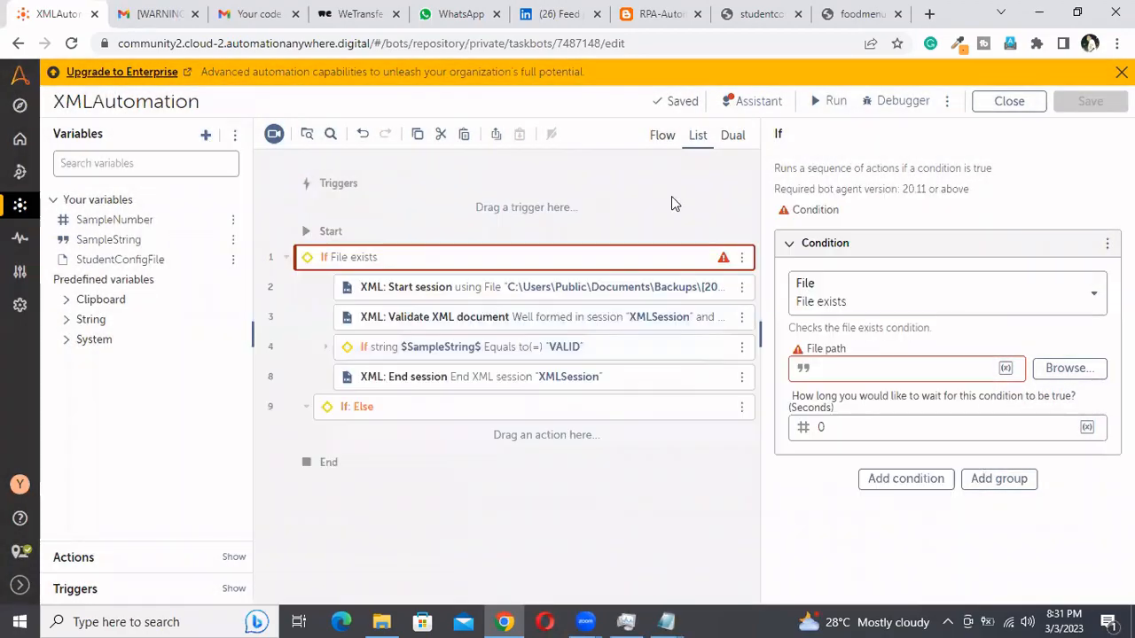
left_click(142, 259)
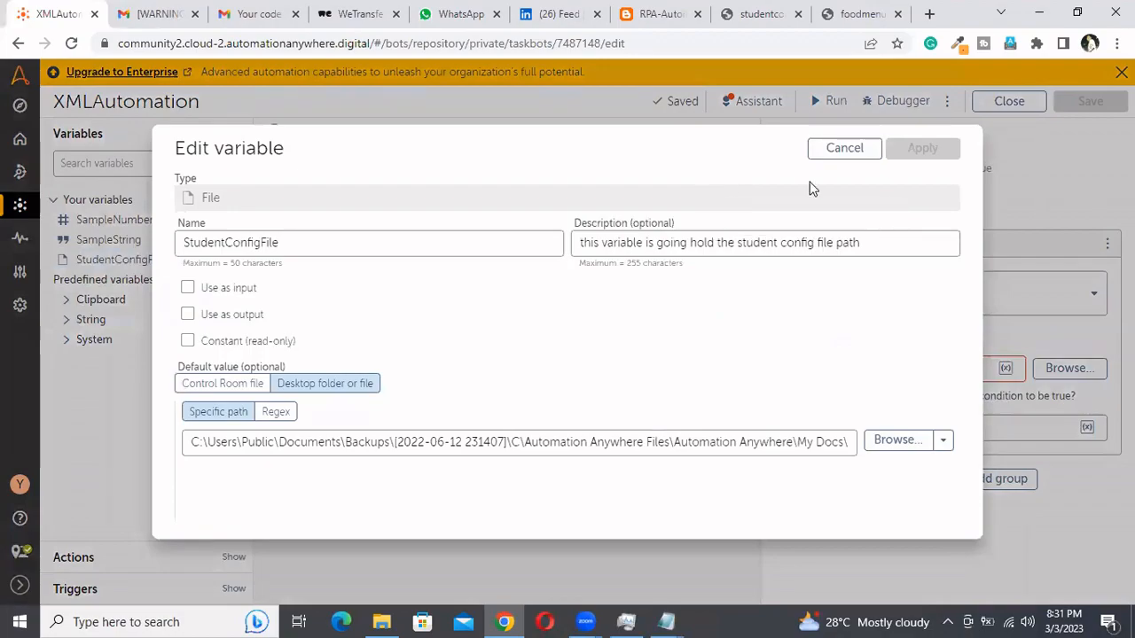
triple_click(634, 442)
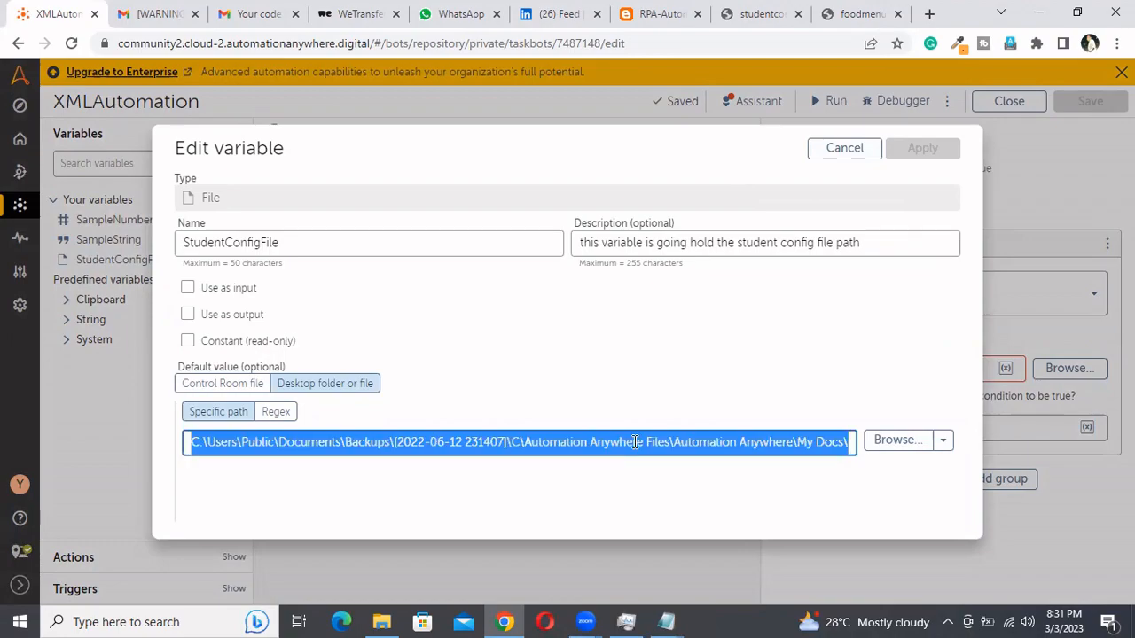
left_click(844, 156)
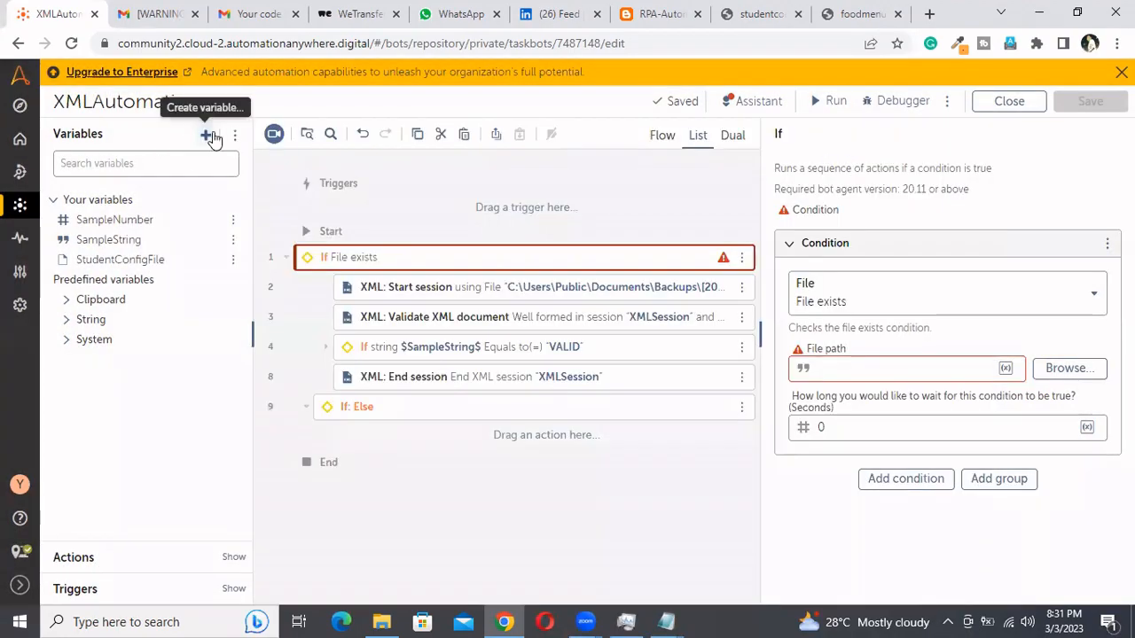
Create a String variable named studentconfig with the copied file path as its default value
left_click(207, 135)
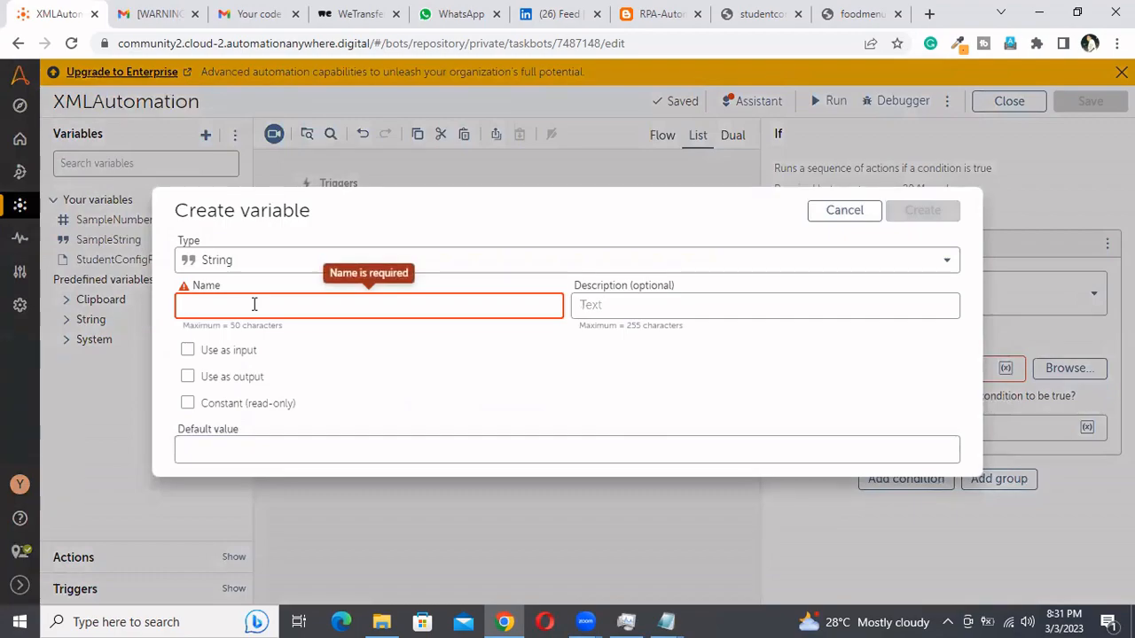
type("student")
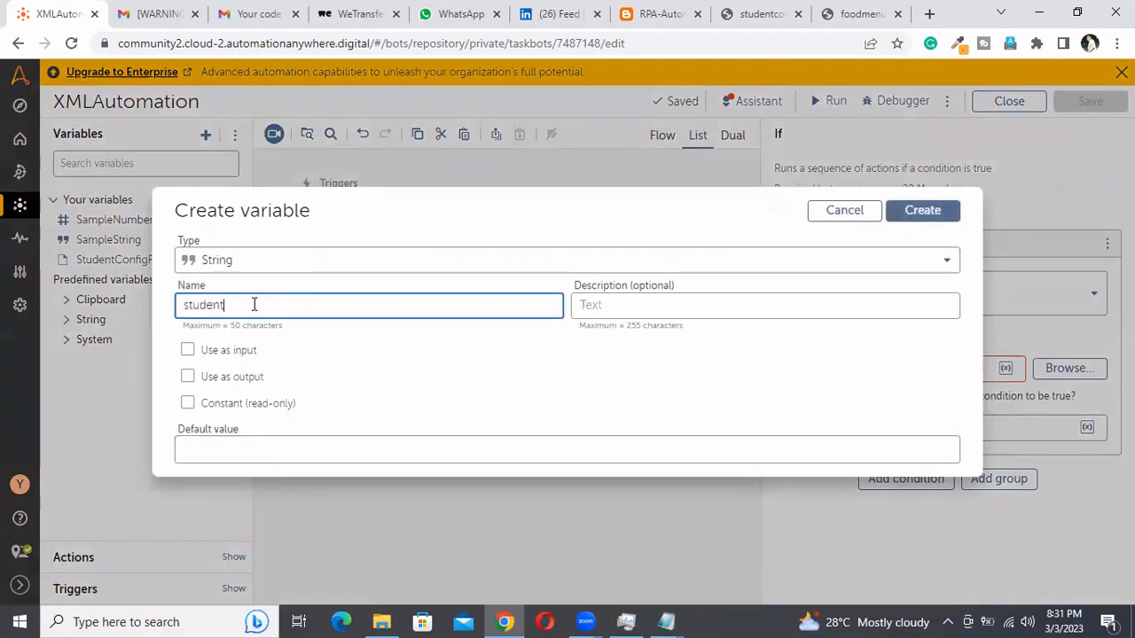
type("config")
key("BackSpace")
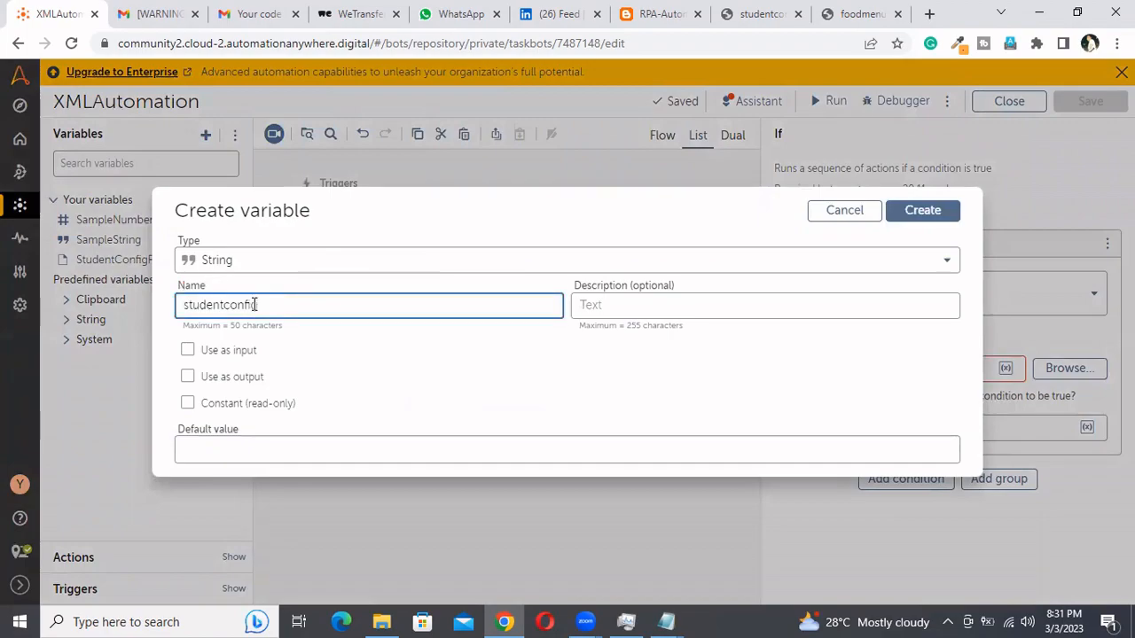
left_click(447, 451)
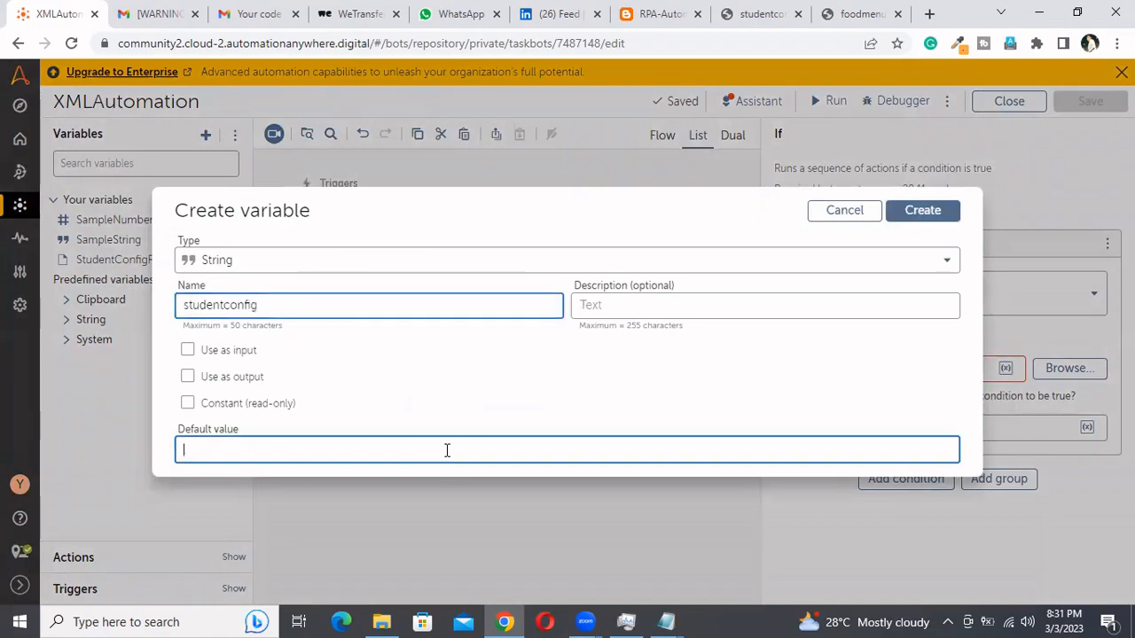
key("ctrl+v")
left_click(921, 212)
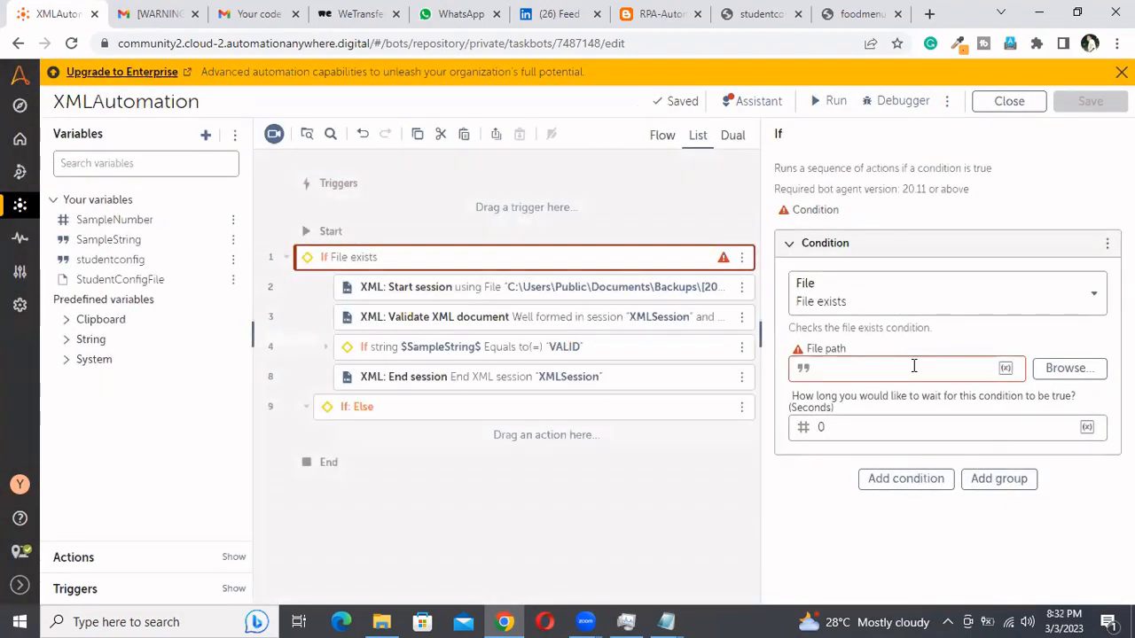
Try the studentconfig variable as the file path of the File exists condition and clear the field again
left_click(913, 366)
key("F2")
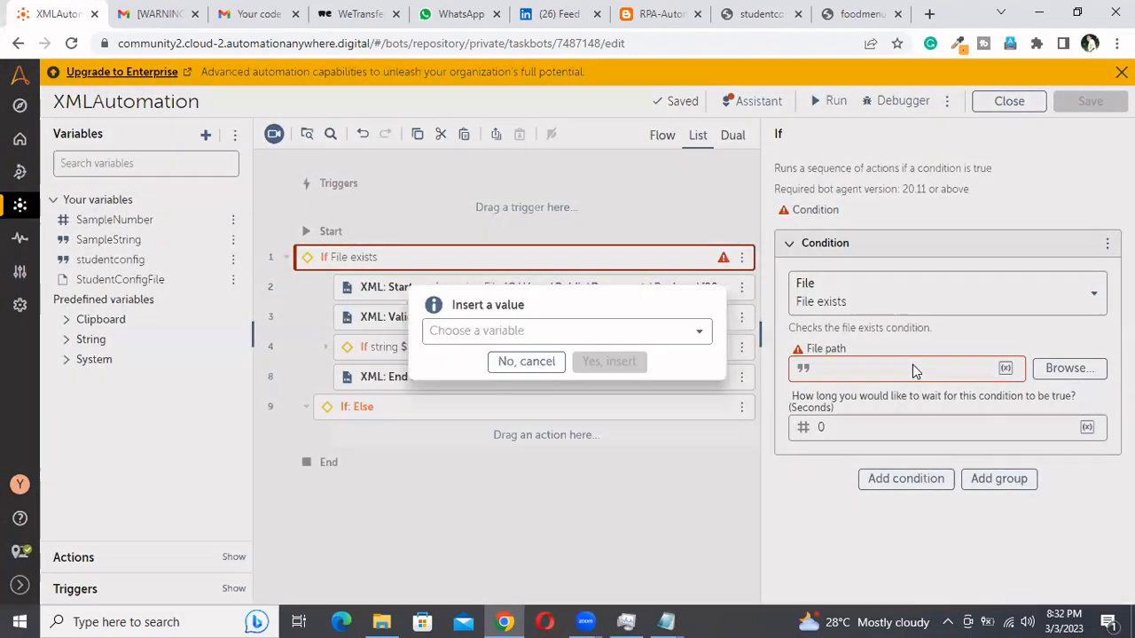
left_click(661, 333)
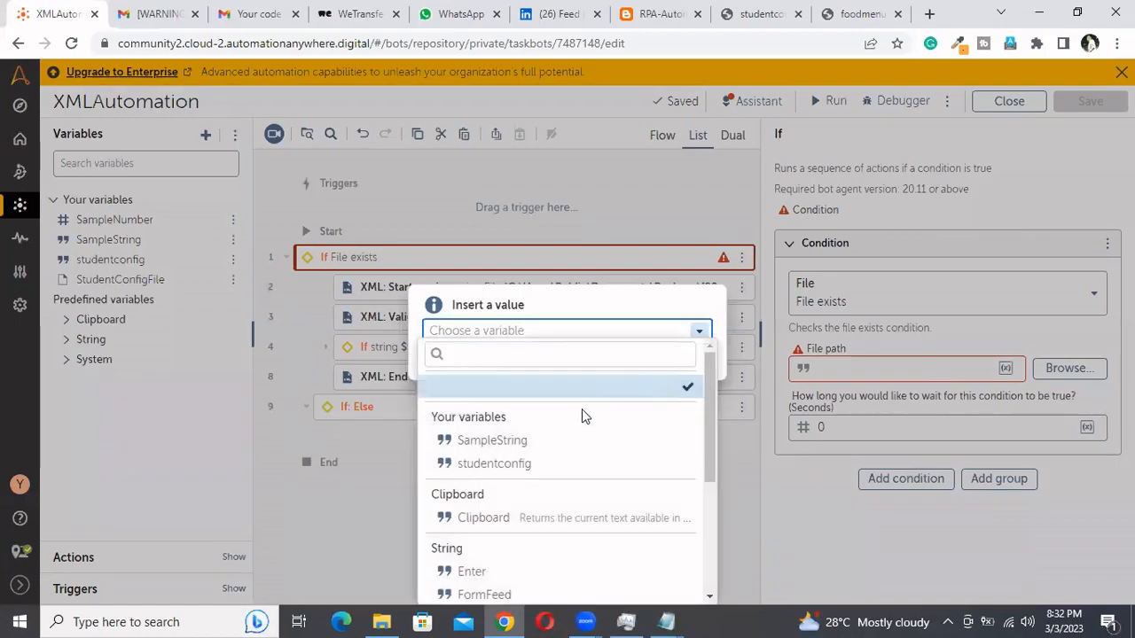
left_click(538, 462)
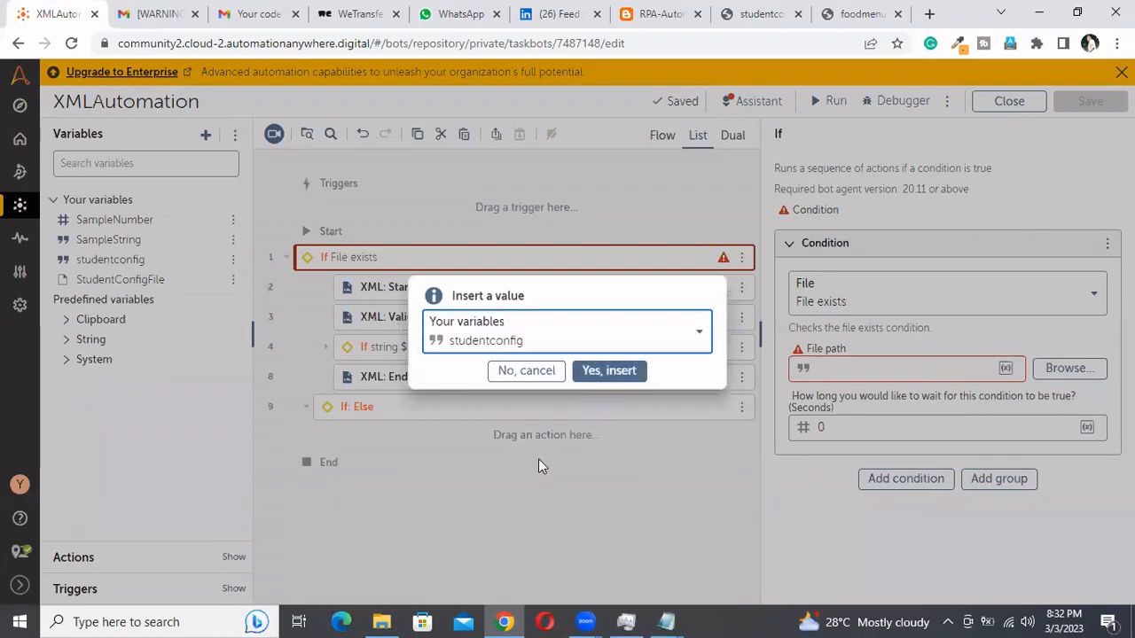
left_click(631, 373)
left_click(958, 372)
key("BackSpace")
key("BackSpace")
key("BackSpace")
key("BackSpace")
key("BackSpace")
key("BackSpace")
key("BackSpace")
key("BackSpace")
key("BackSpace")
key("BackSpace")
key("BackSpace")
key("BackSpace")
key("BackSpace")
key("BackSpace")
key("BackSpace")
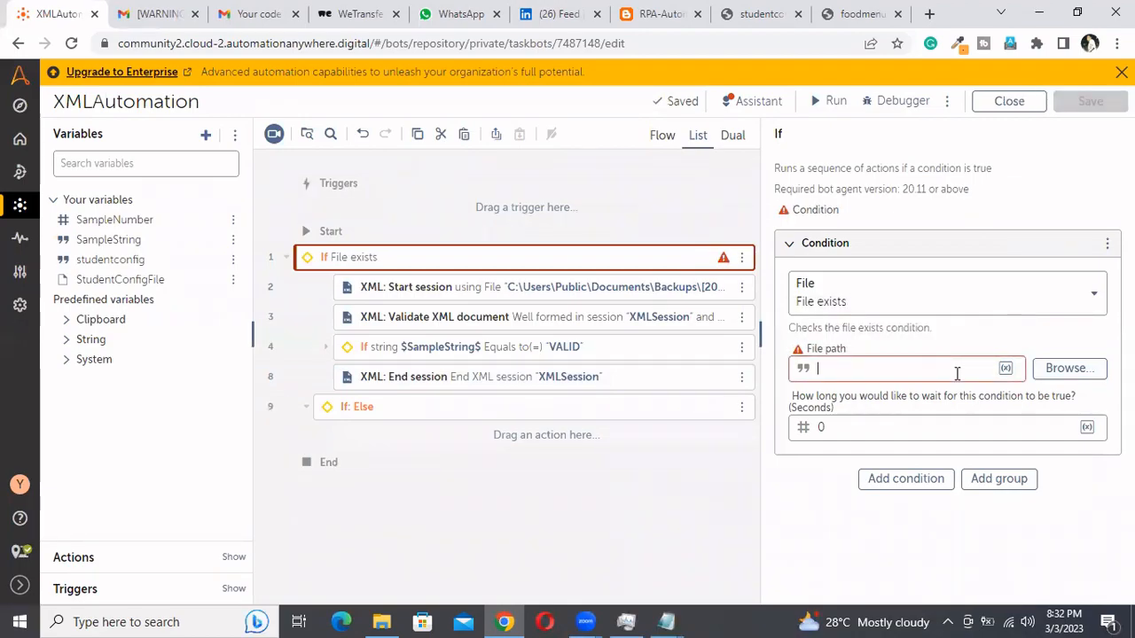
Set the condition's file path to $StudentConfigFile.File:getName$ and save the bot
type("$")
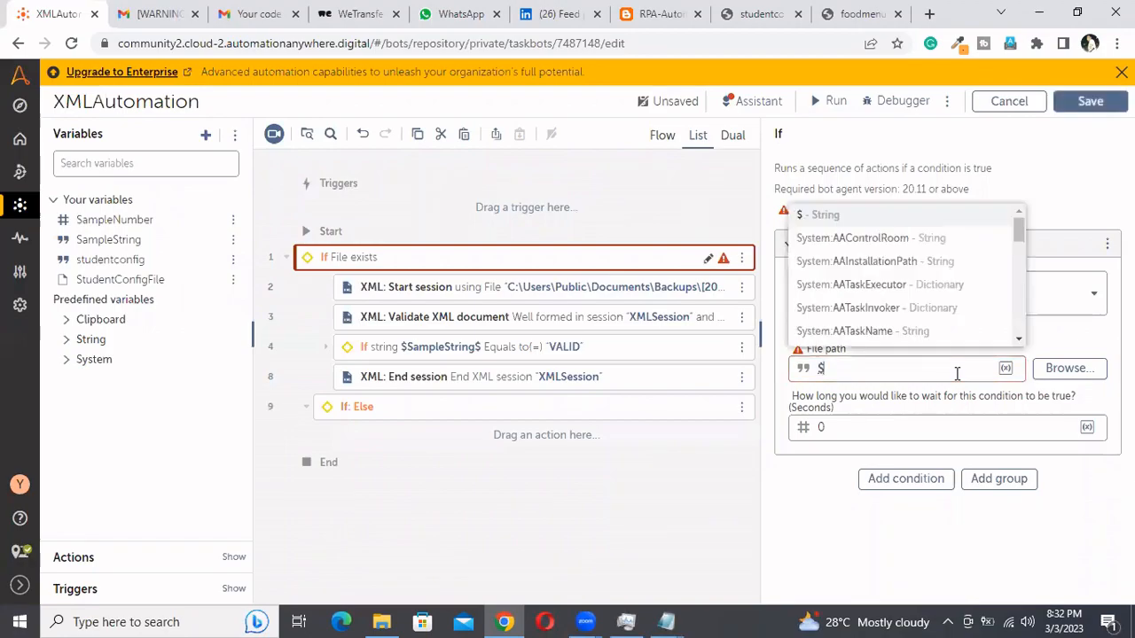
type("stu")
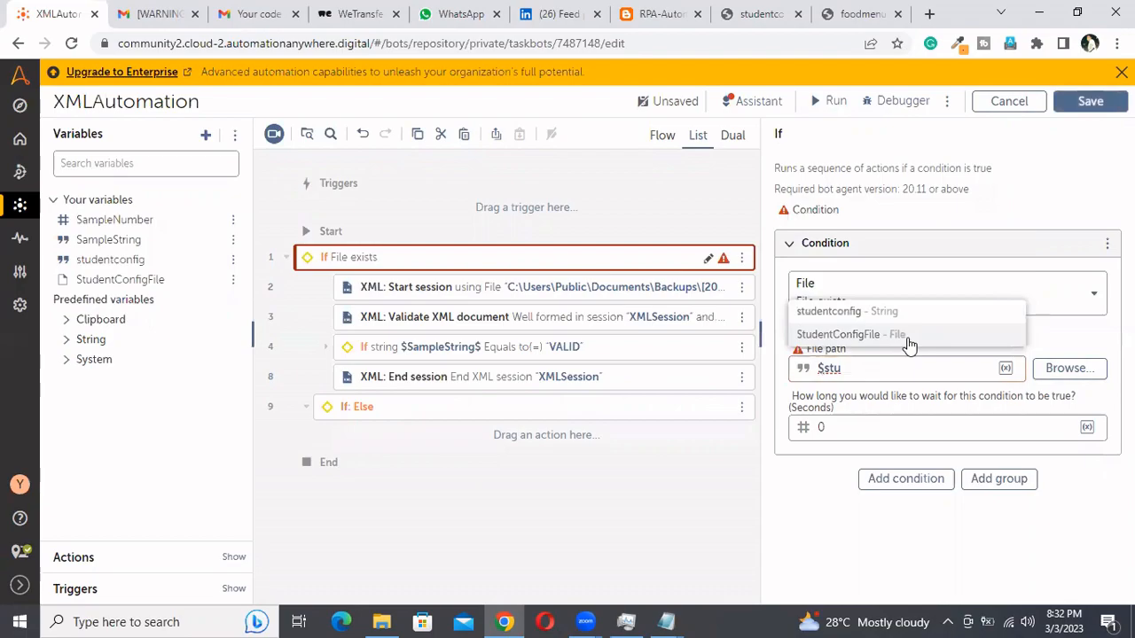
left_click(876, 340)
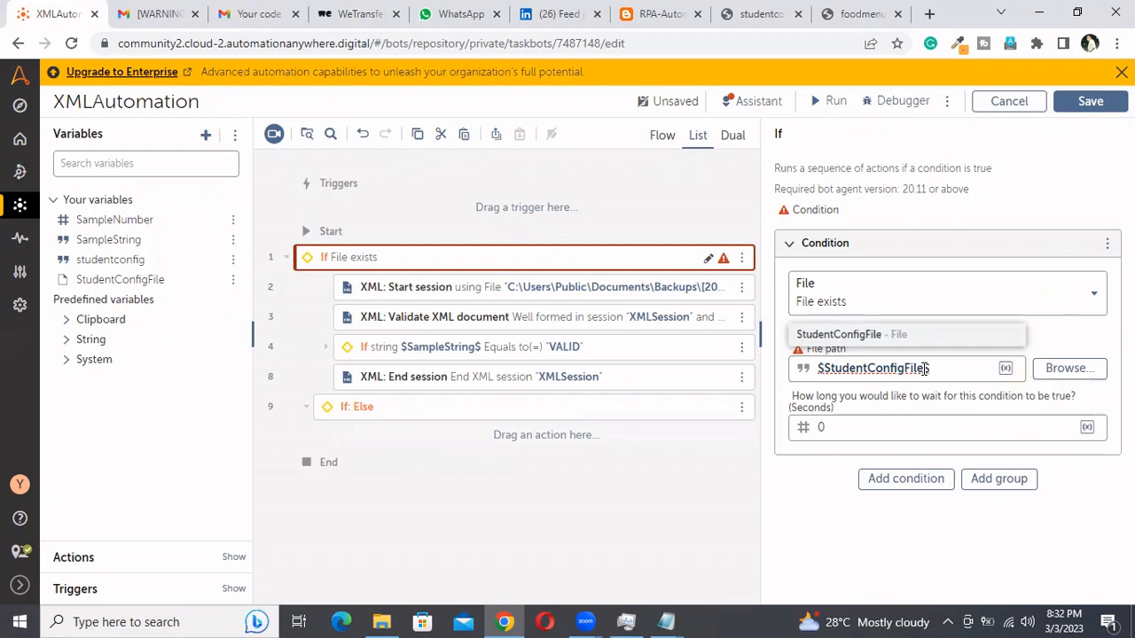
type(".")
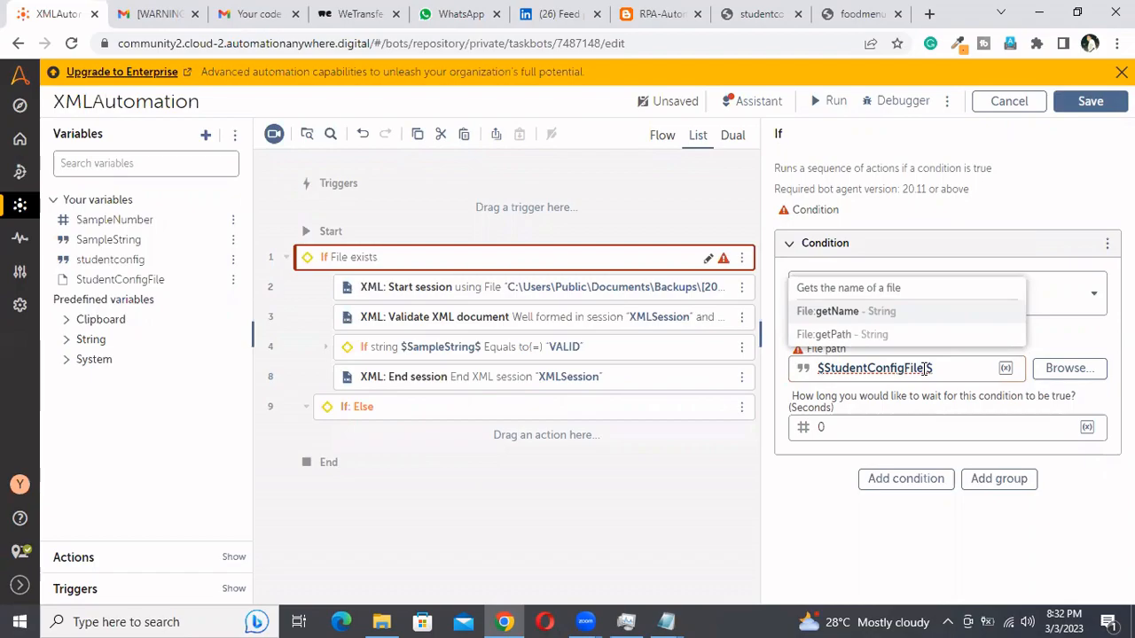
left_click(849, 312)
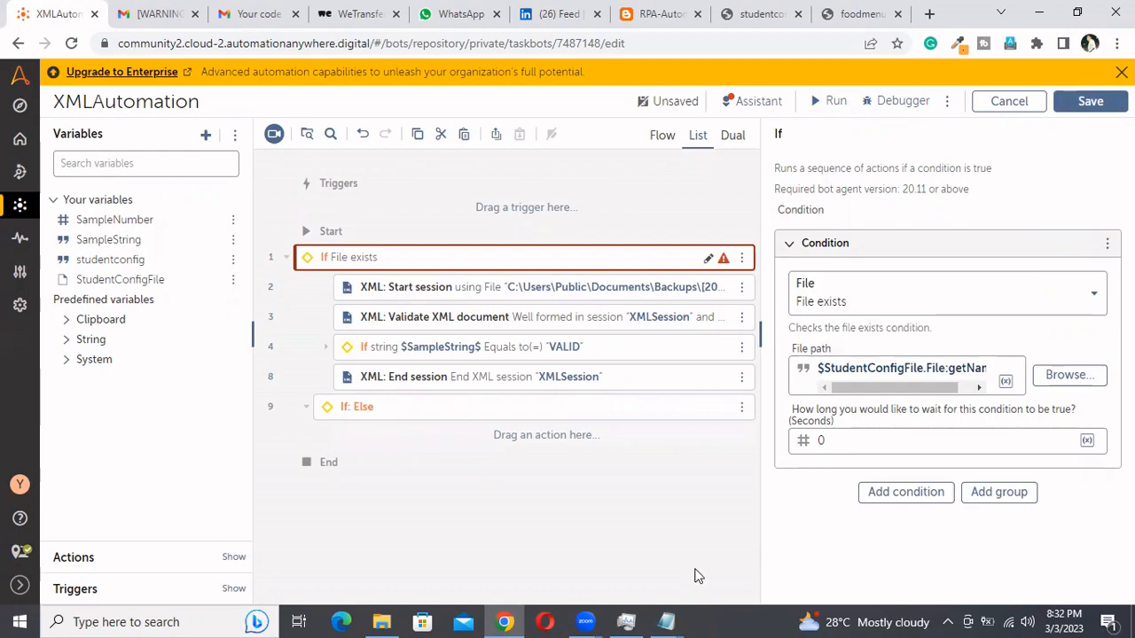
left_click(1090, 101)
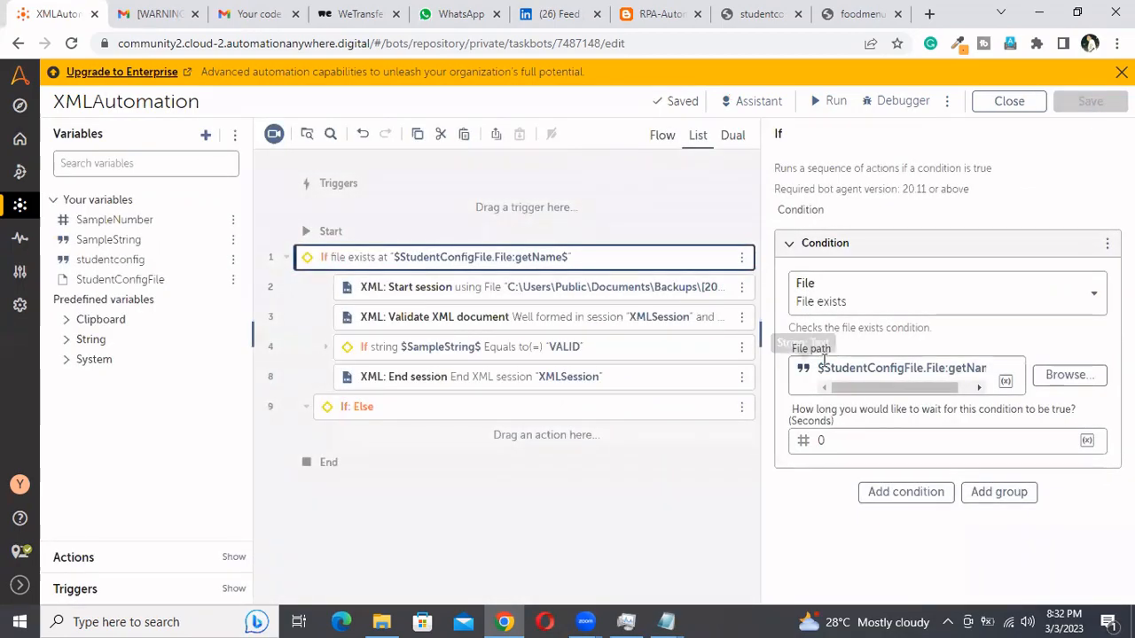
left_click_drag(901, 387, 915, 387)
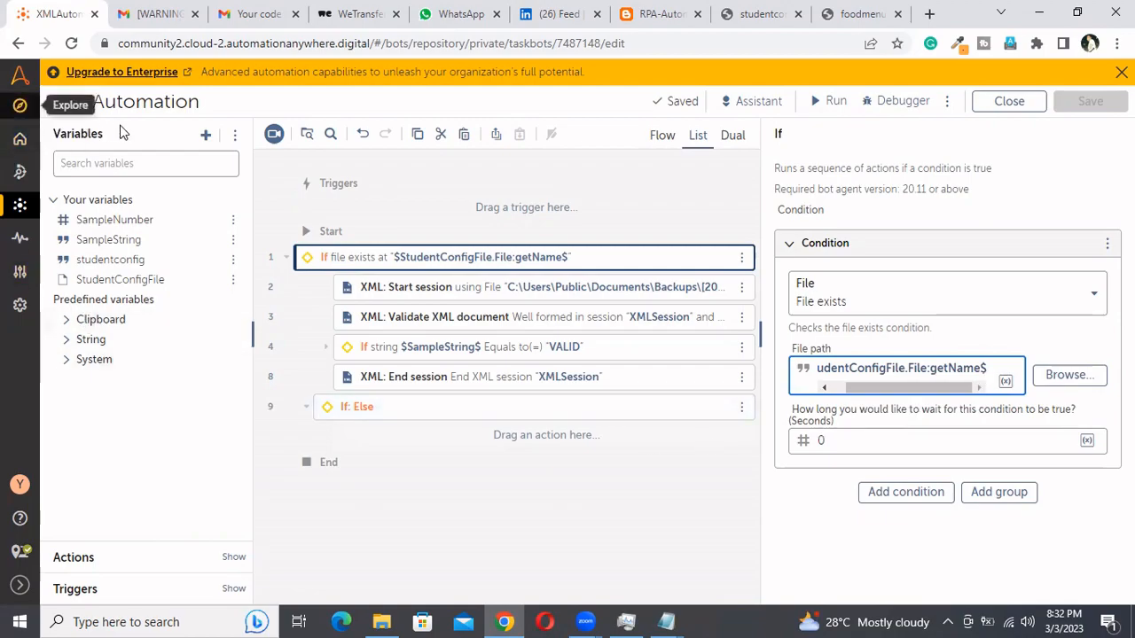
Delete the studentconfig String variable
left_click(233, 259)
left_click(315, 286)
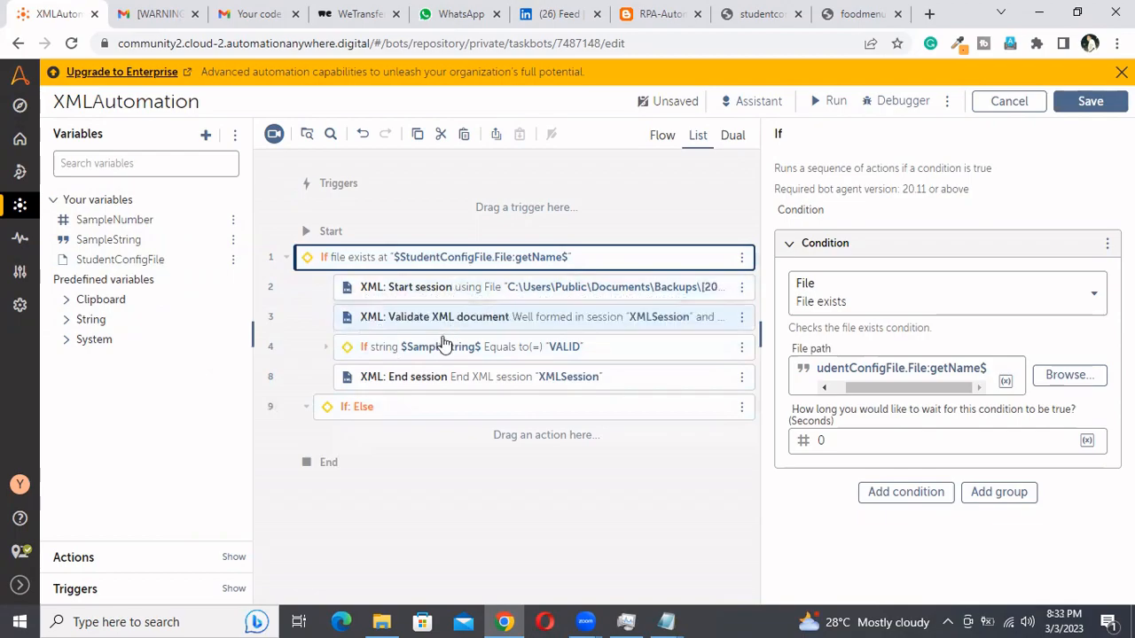
Duplicate the invalid-XML comment from the inner Else branch and place the copy inside the outer Else branch
left_click(327, 348)
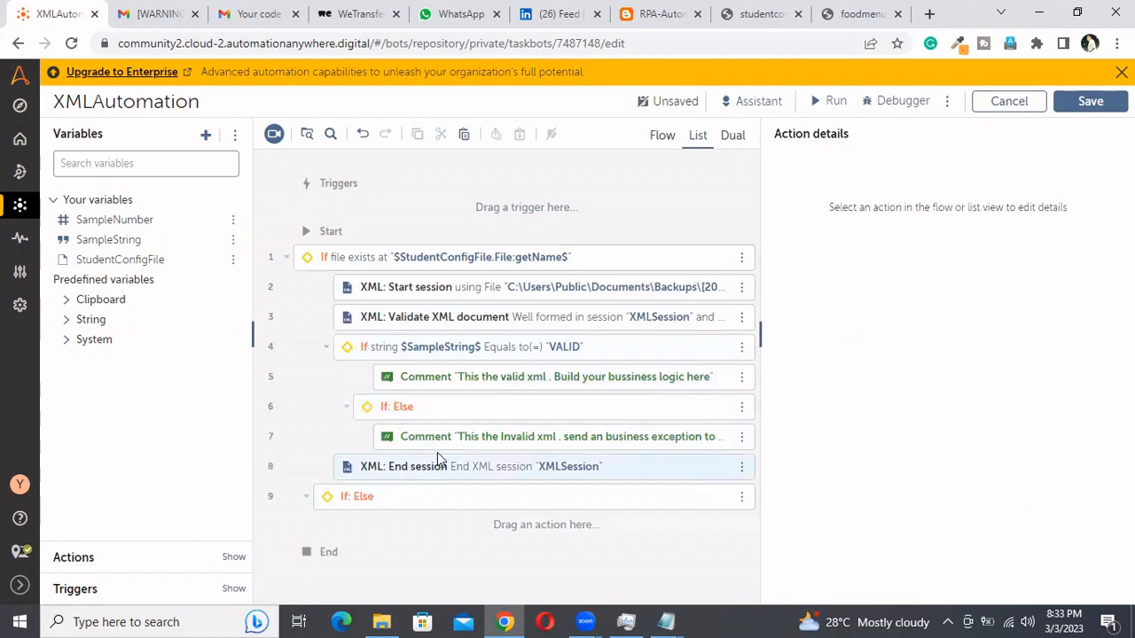
left_click(512, 443)
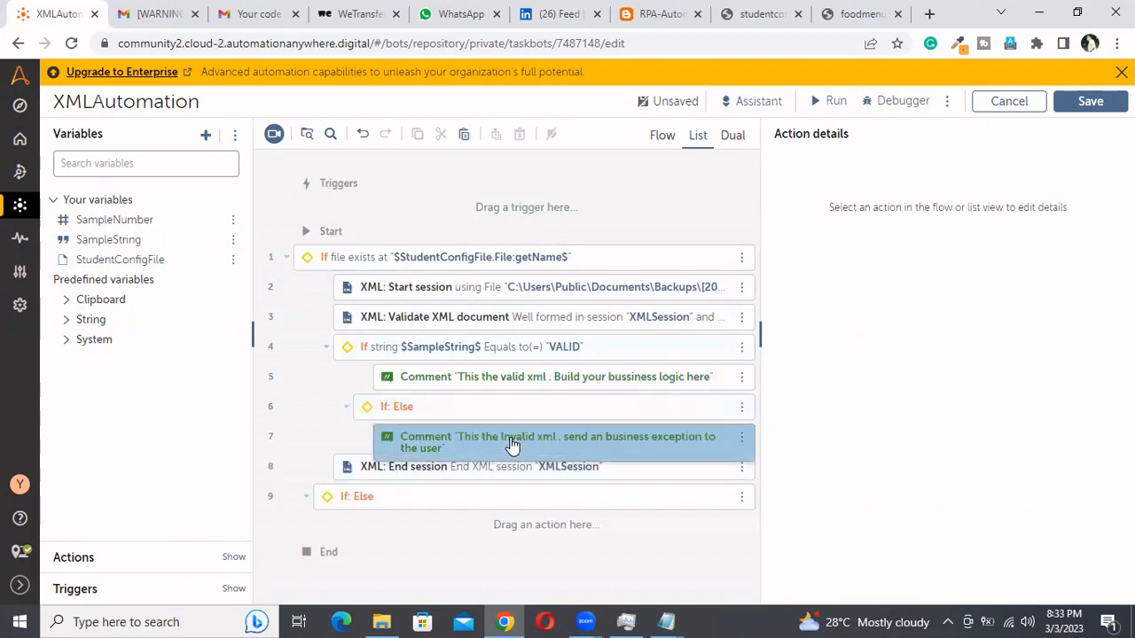
left_click(498, 528)
key("ctrl+v")
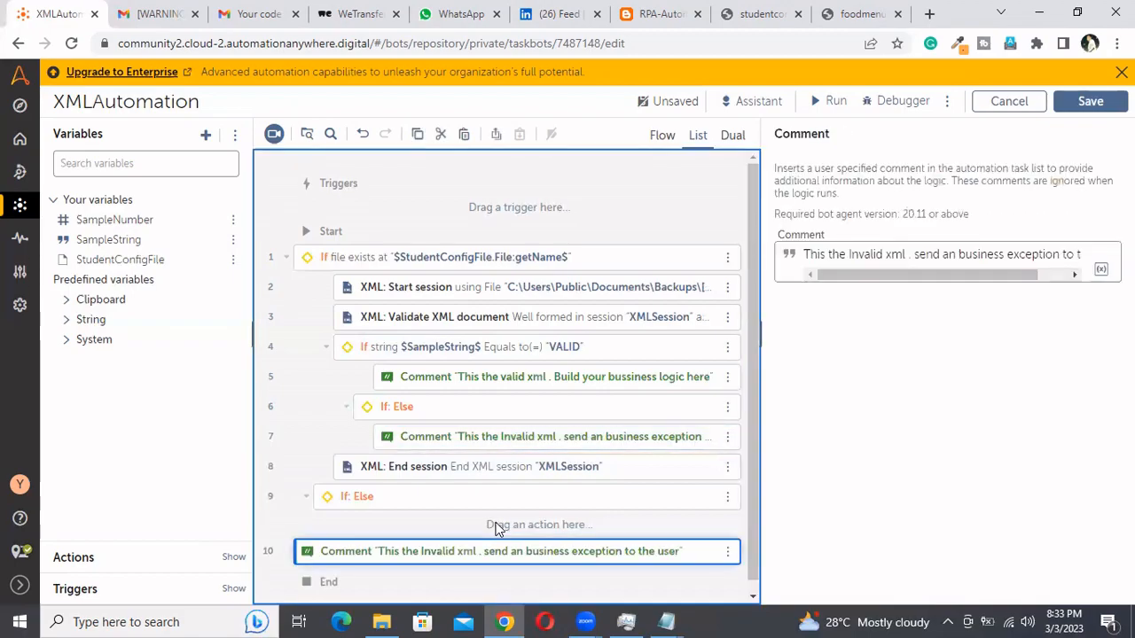
left_click_drag(488, 549, 500, 521)
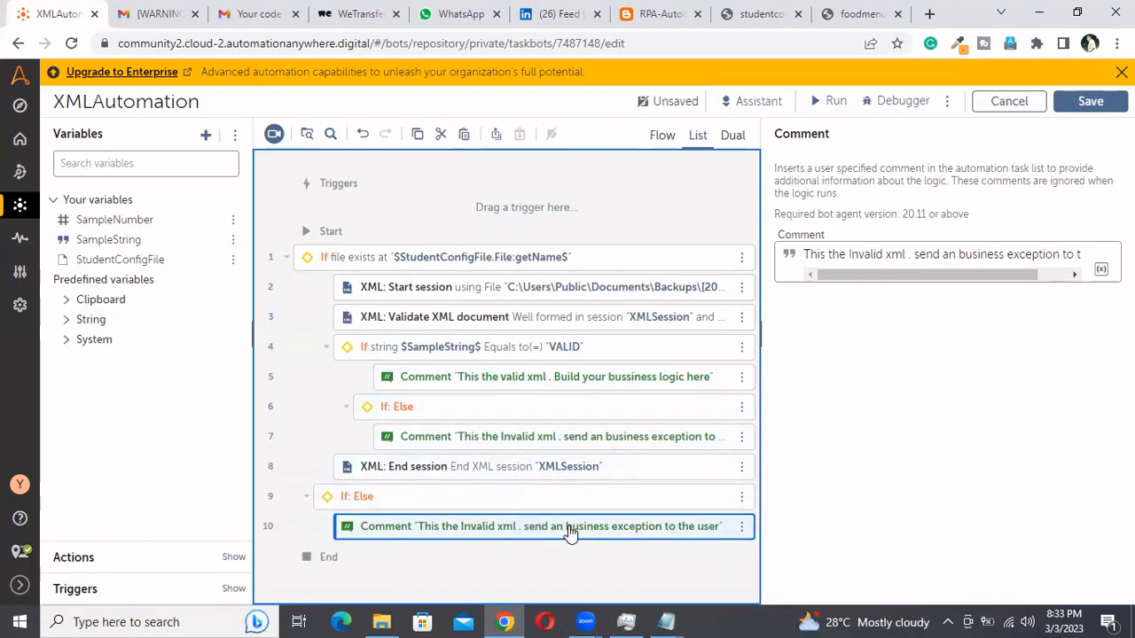
Change the outer Else comment to "student config was not placed in the input folder . send an business exception to the user" and save the bot
left_click(960, 278)
left_click_drag(960, 278, 906, 272)
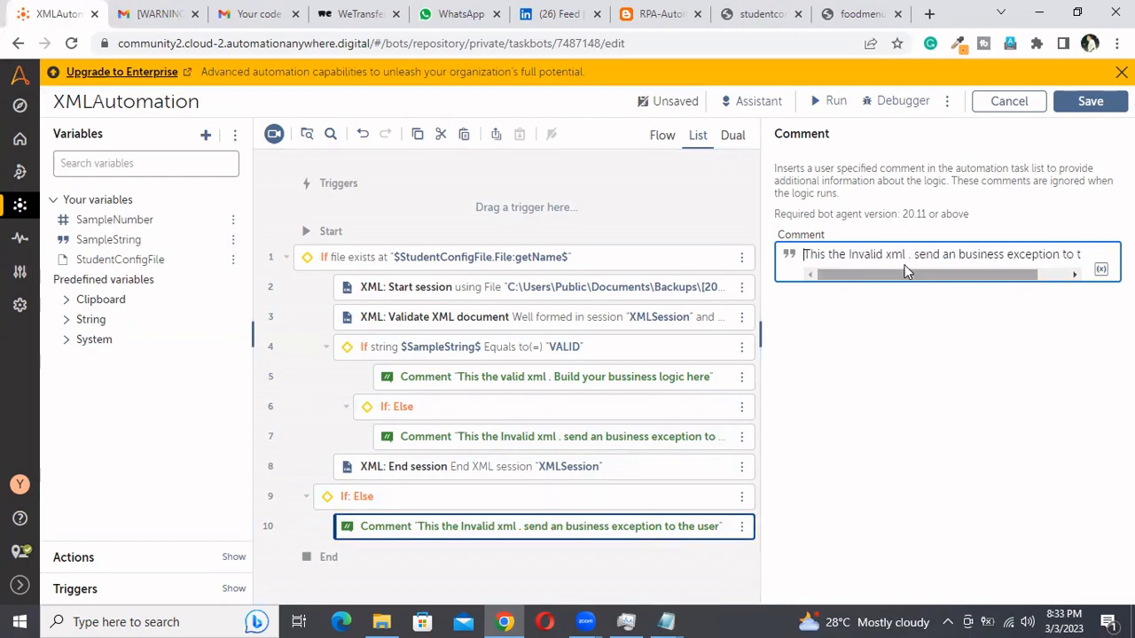
left_click(906, 254)
key("BackSpace")
key("BackSpace")
key("BackSpace")
key("BackSpace")
key("BackSpace")
key("BackSpace")
key("BackSpace")
key("BackSpace")
key("BackSpace")
key("BackSpace")
key("BackSpace")
key("BackSpace")
key("BackSpace")
key("BackSpace")
key("BackSpace")
key("BackSpace")
key("BackSpace")
key("BackSpace")
key("BackSpace")
key("BackSpace")
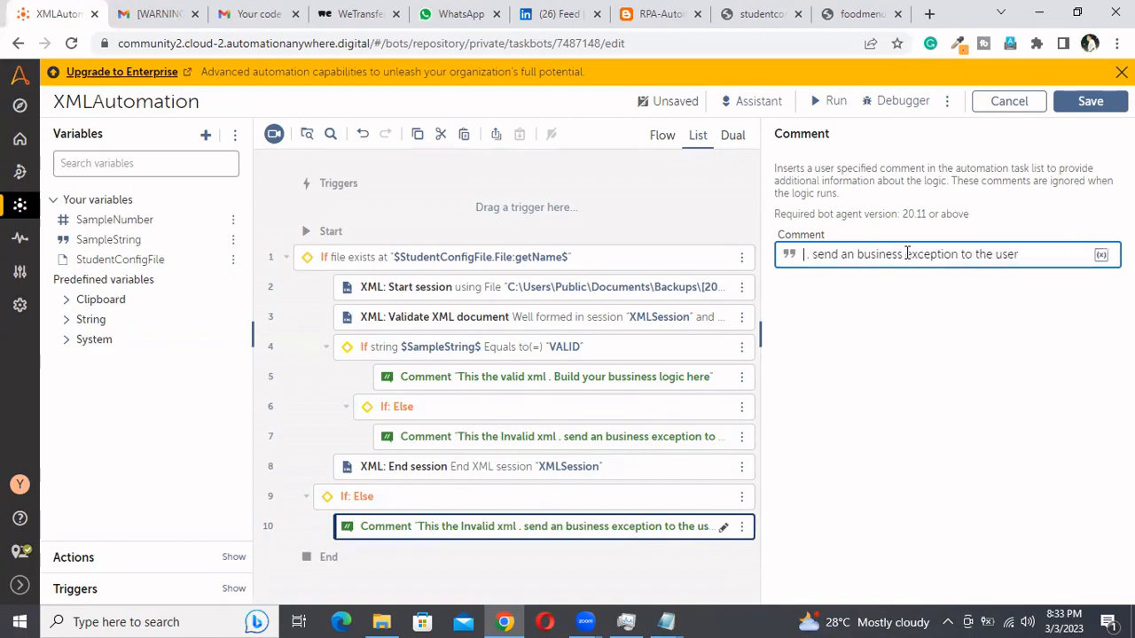
type("student config was not p")
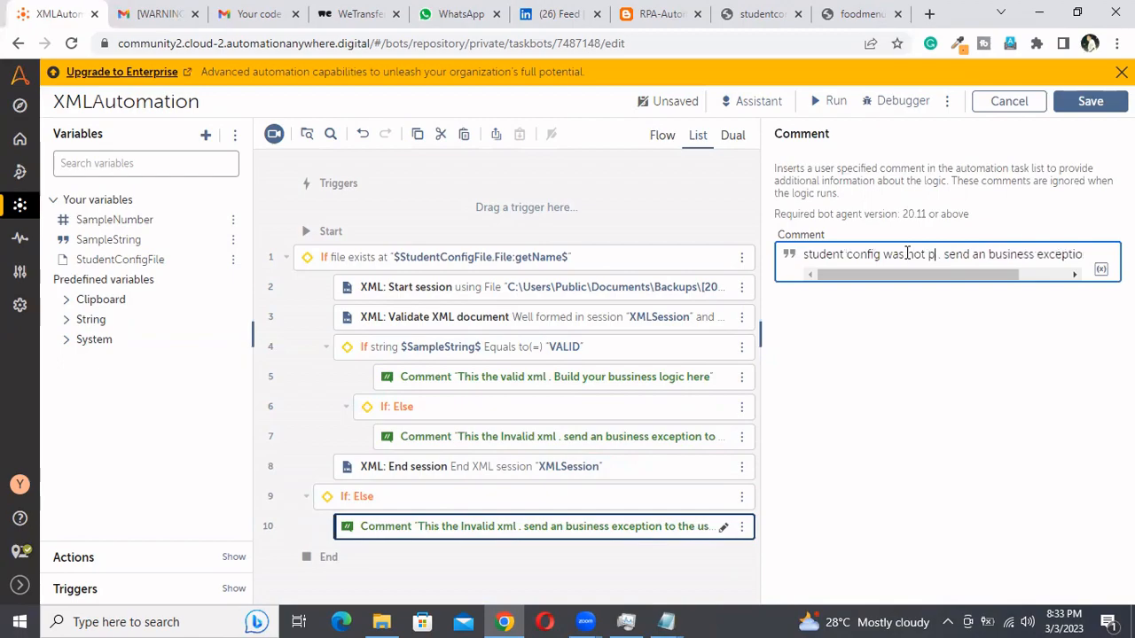
type("laced")
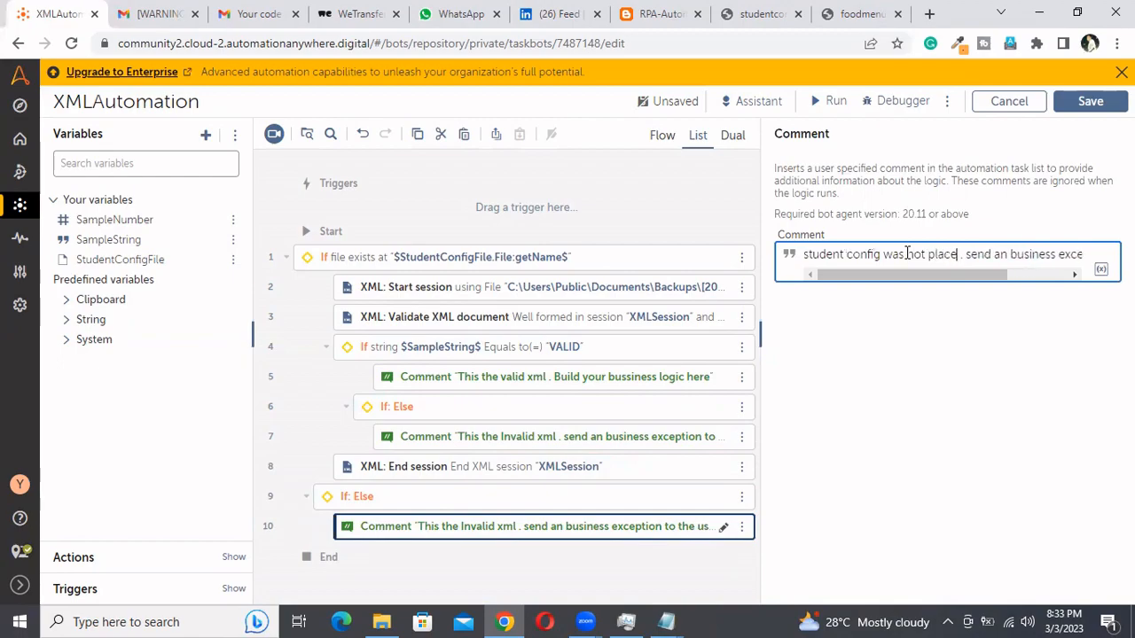
type(" in the in")
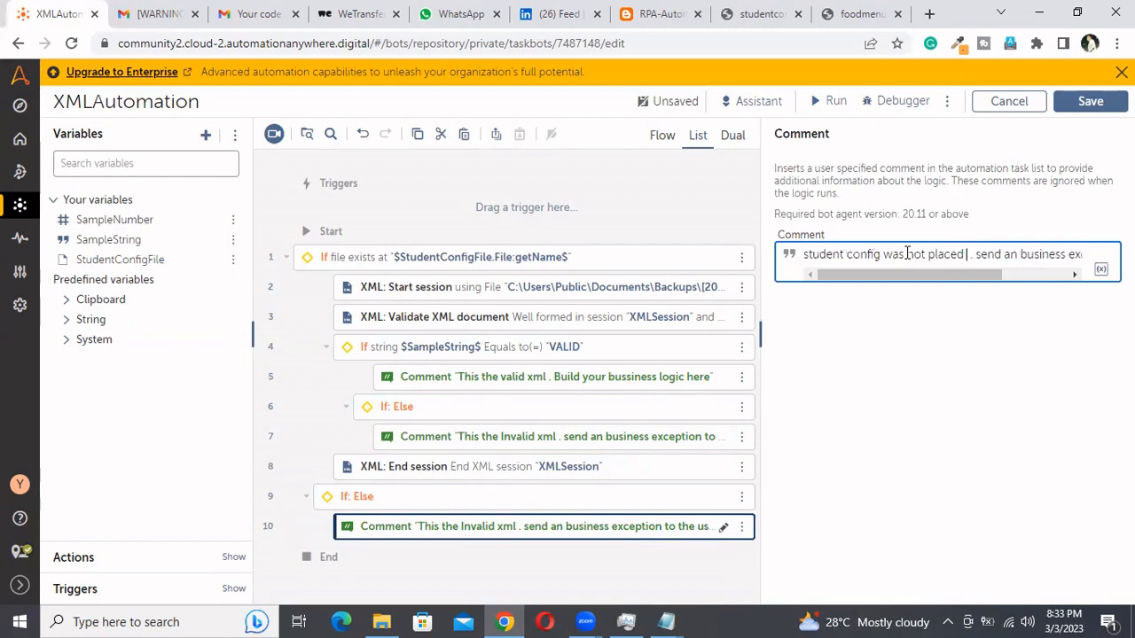
type("put f")
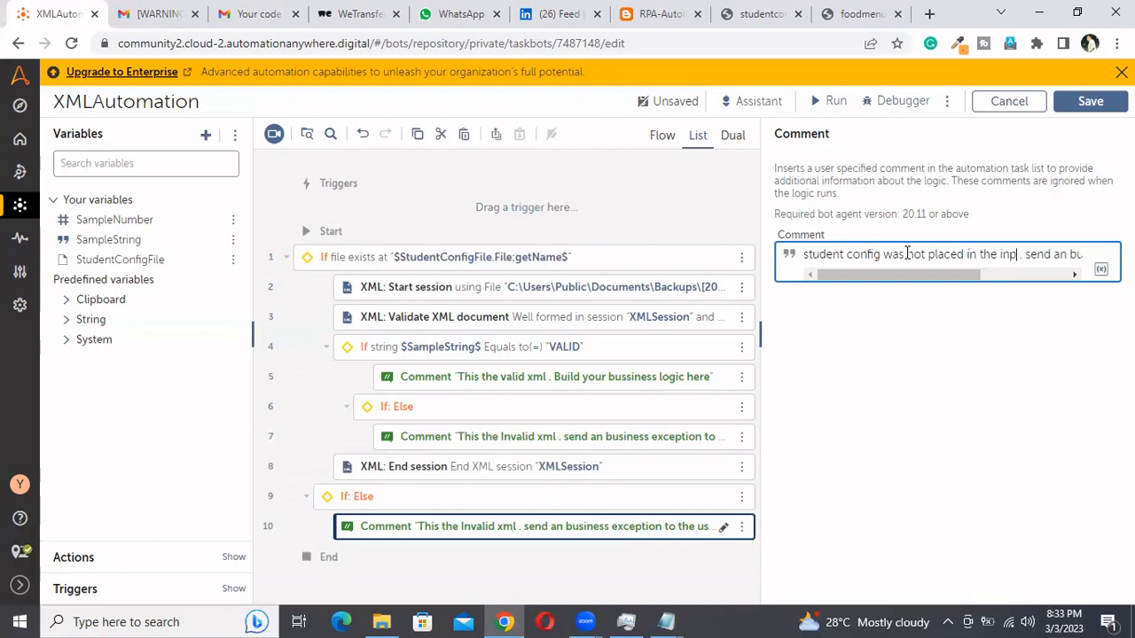
type("older")
left_click_drag(885, 275, 988, 276)
left_click(1105, 106)
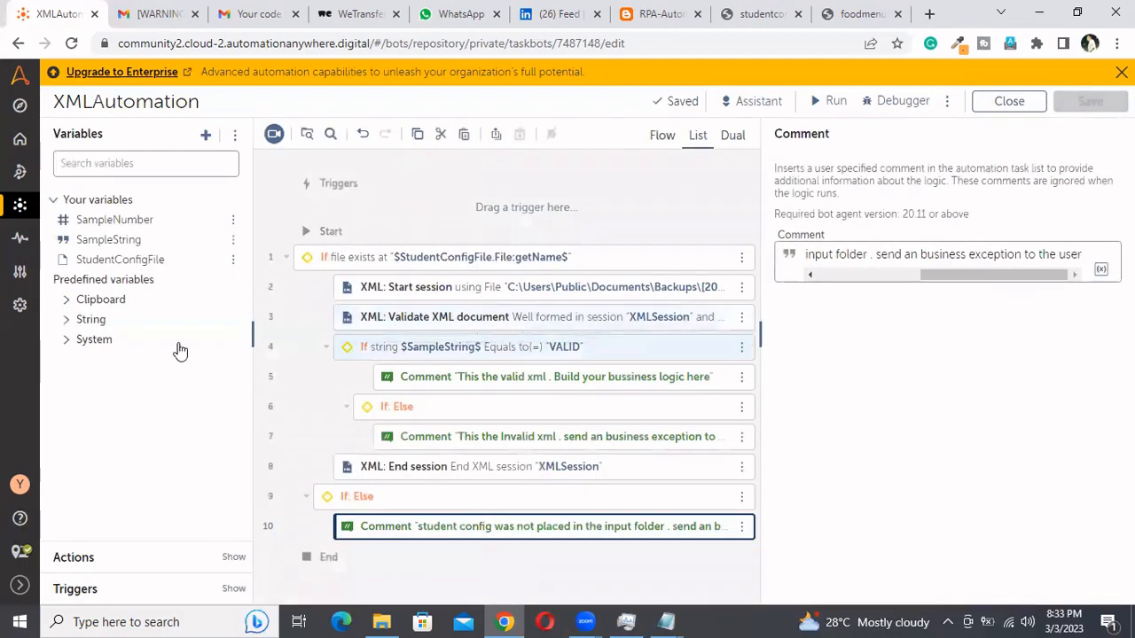
Find the Message box action and add it below the valid-XML comment inside the inner If
left_click(194, 161)
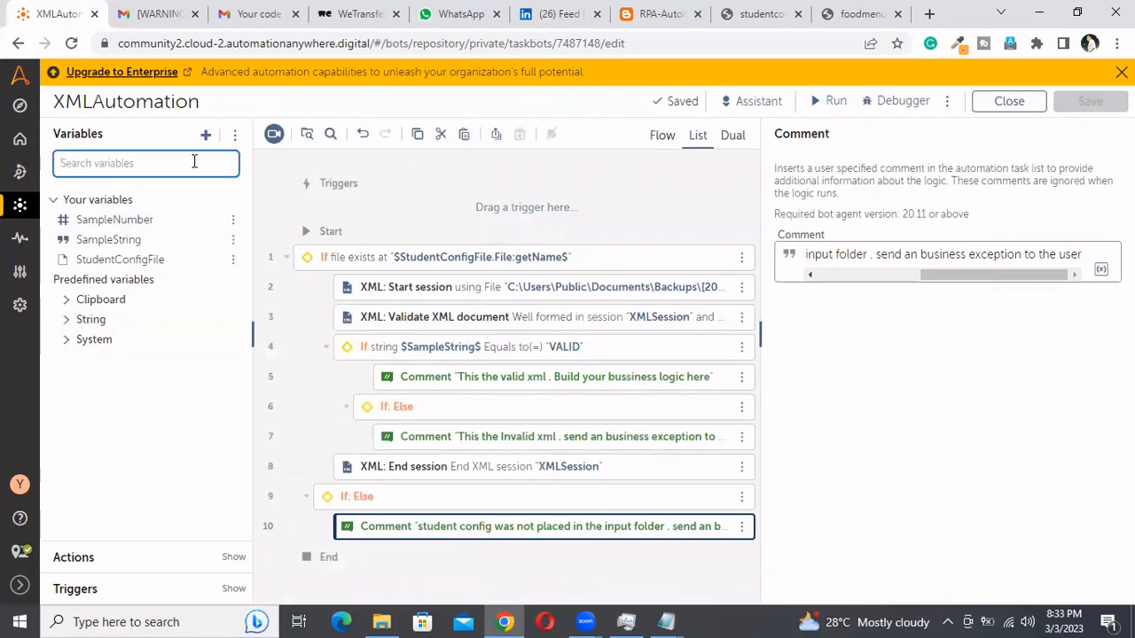
left_click(80, 557)
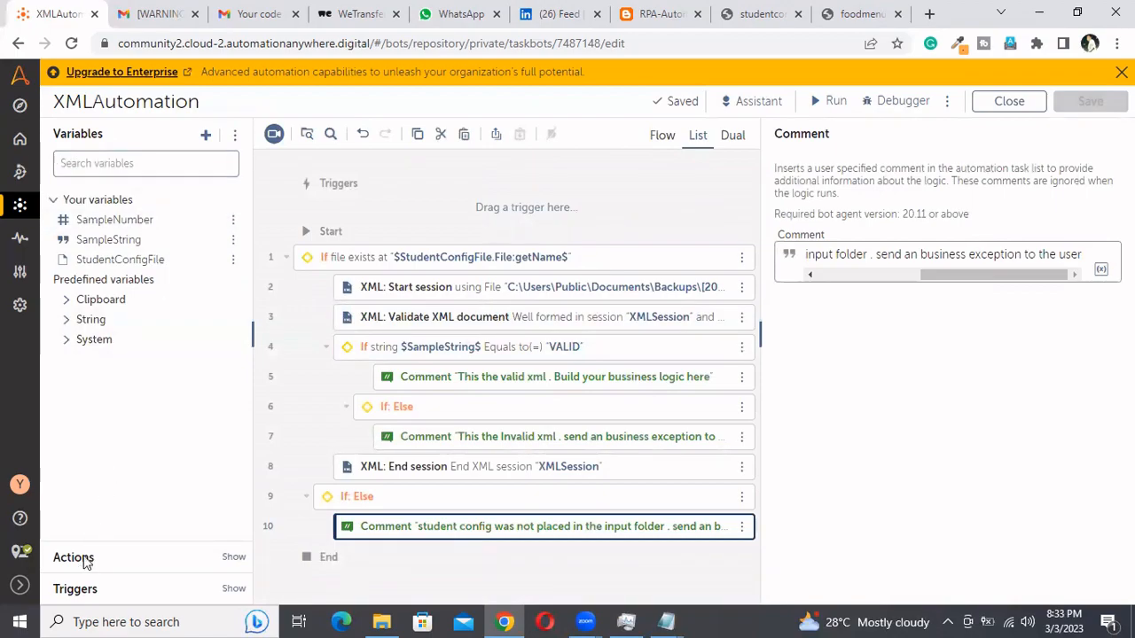
type("if")
left_click(115, 195)
key("BackSpace")
key("BackSpace")
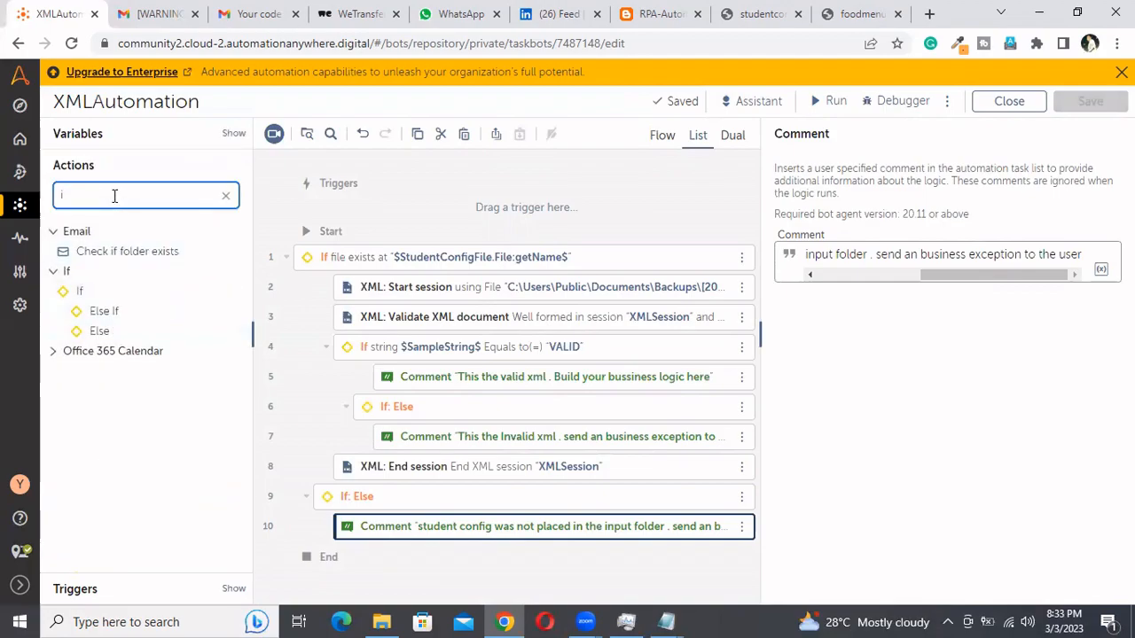
type("message")
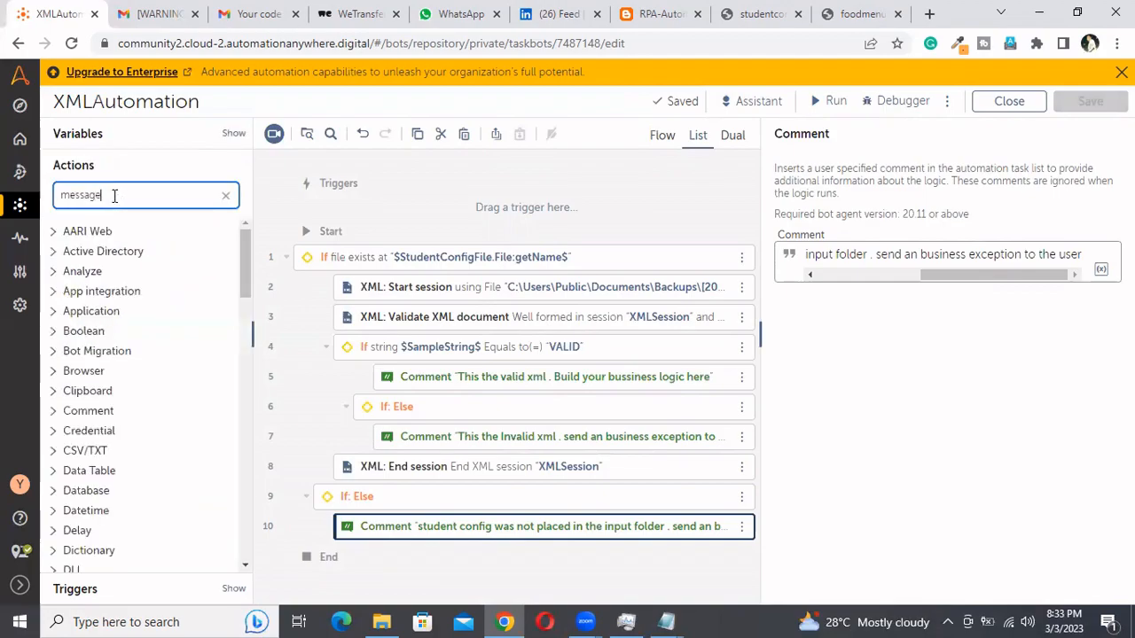
left_click_drag(88, 251, 474, 388)
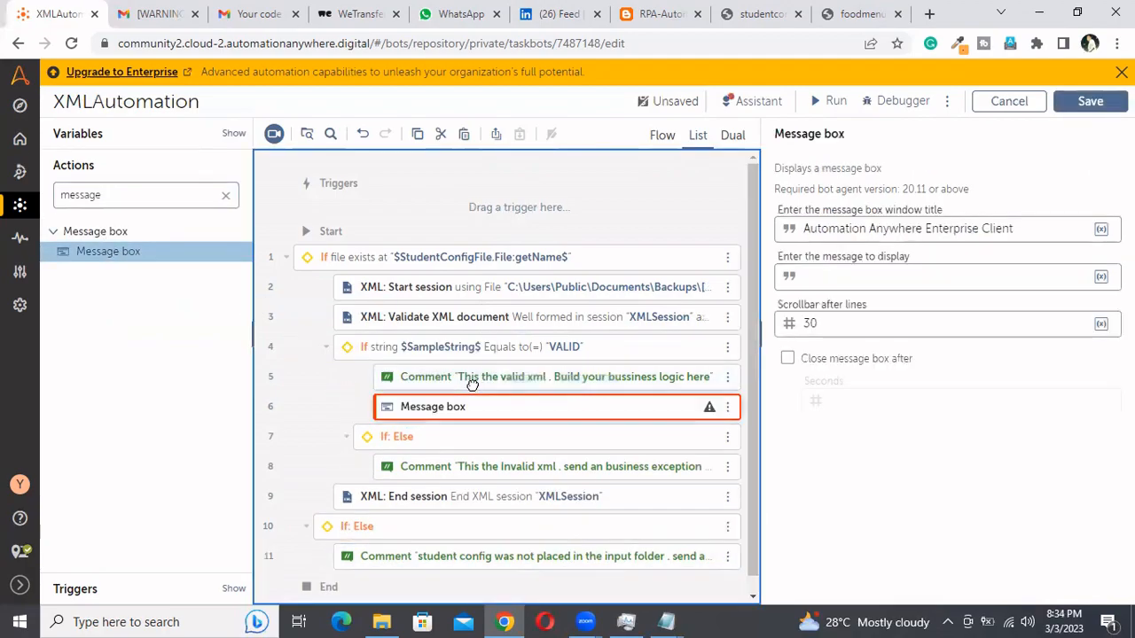
left_click(846, 273)
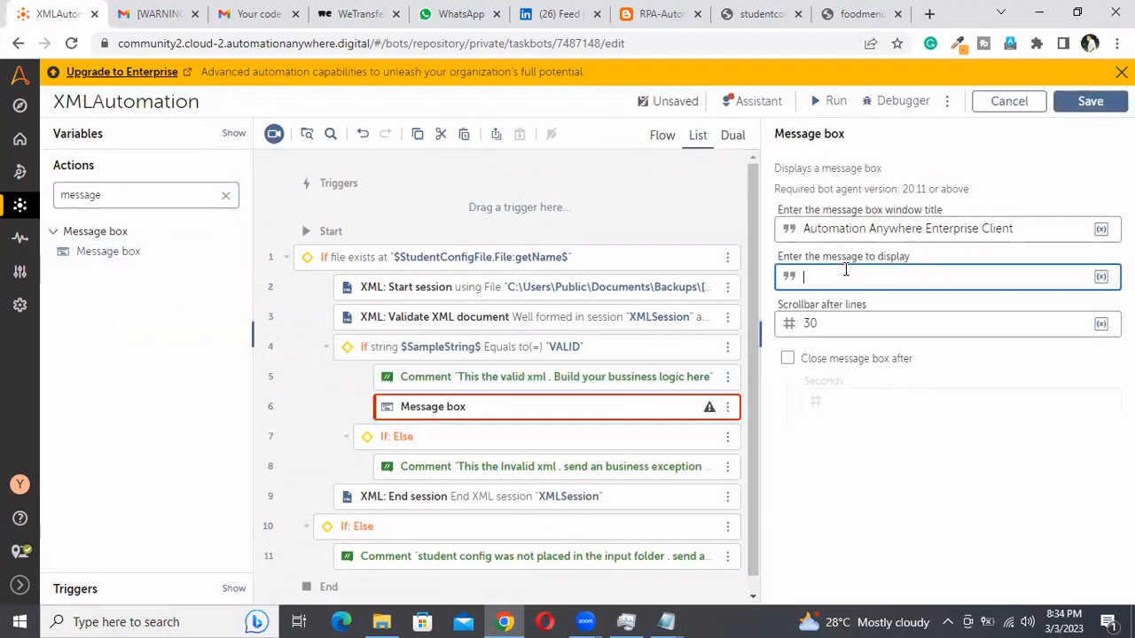
Create a String variable named XMLValidator and assign it as the output of the Validate XML document action
left_click(483, 326)
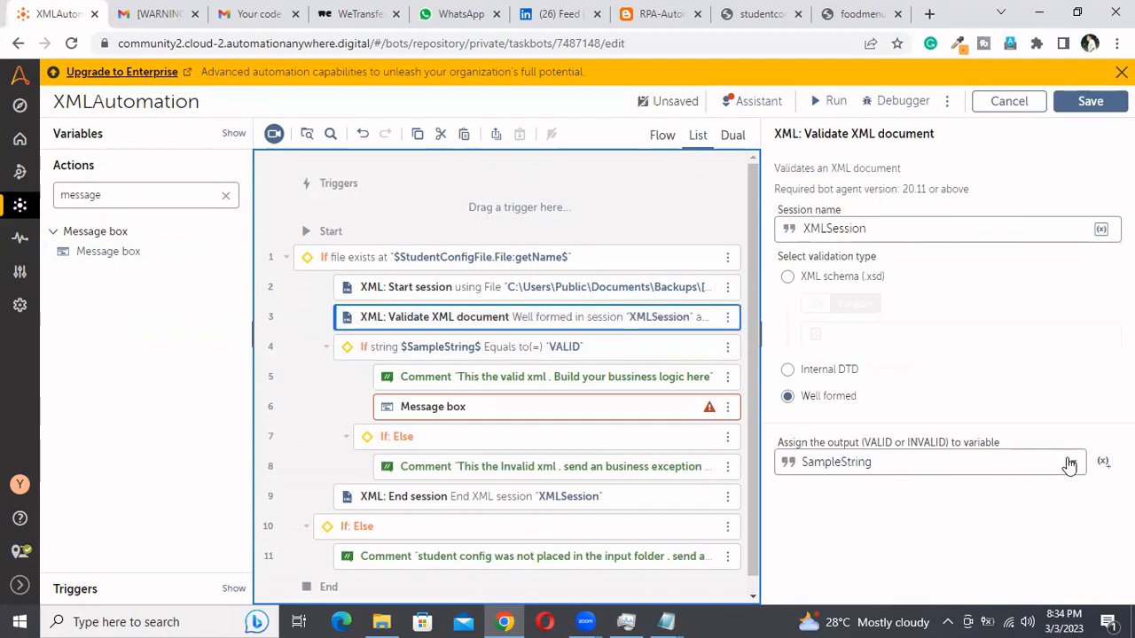
left_click(1104, 462)
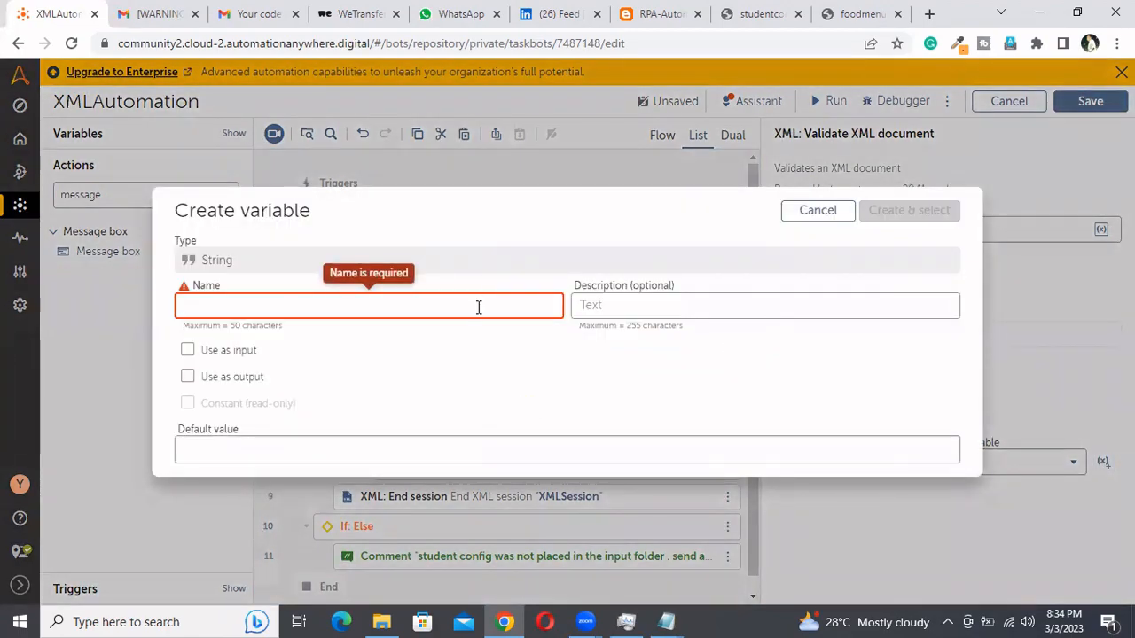
type("xM")
key("BackSpace")
key("BackSpace")
type("XMLValidato")
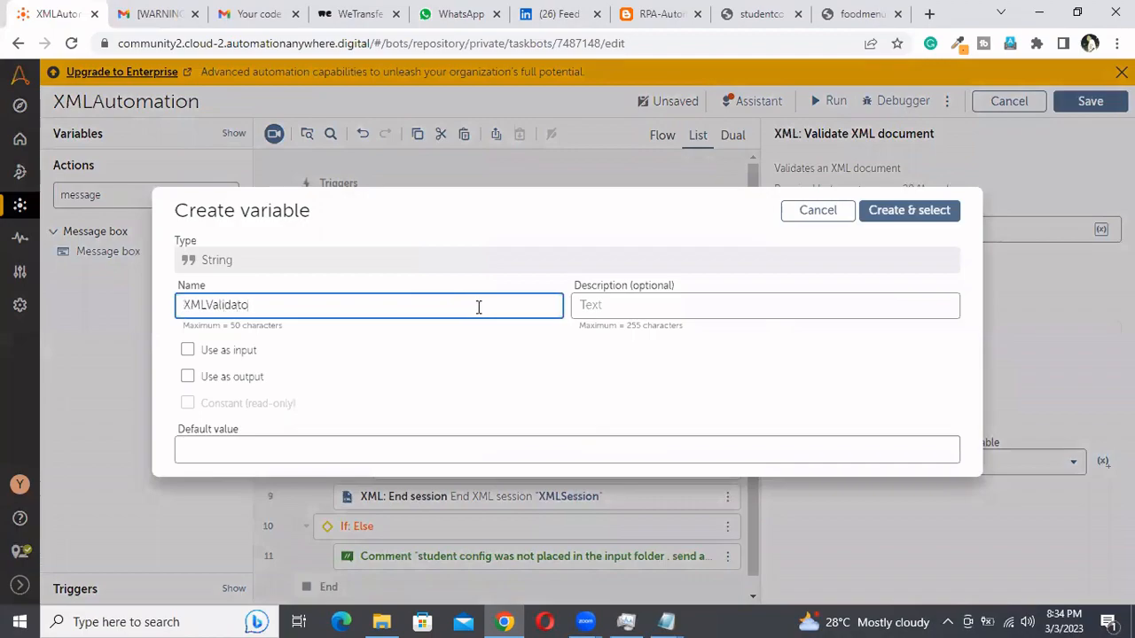
type("r")
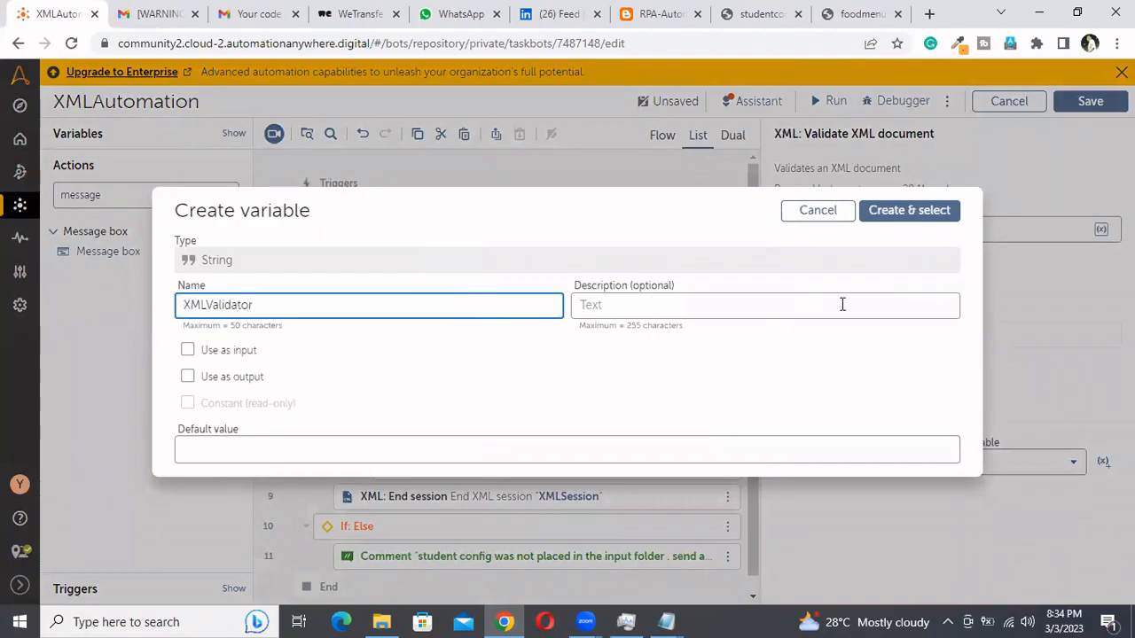
left_click(933, 215)
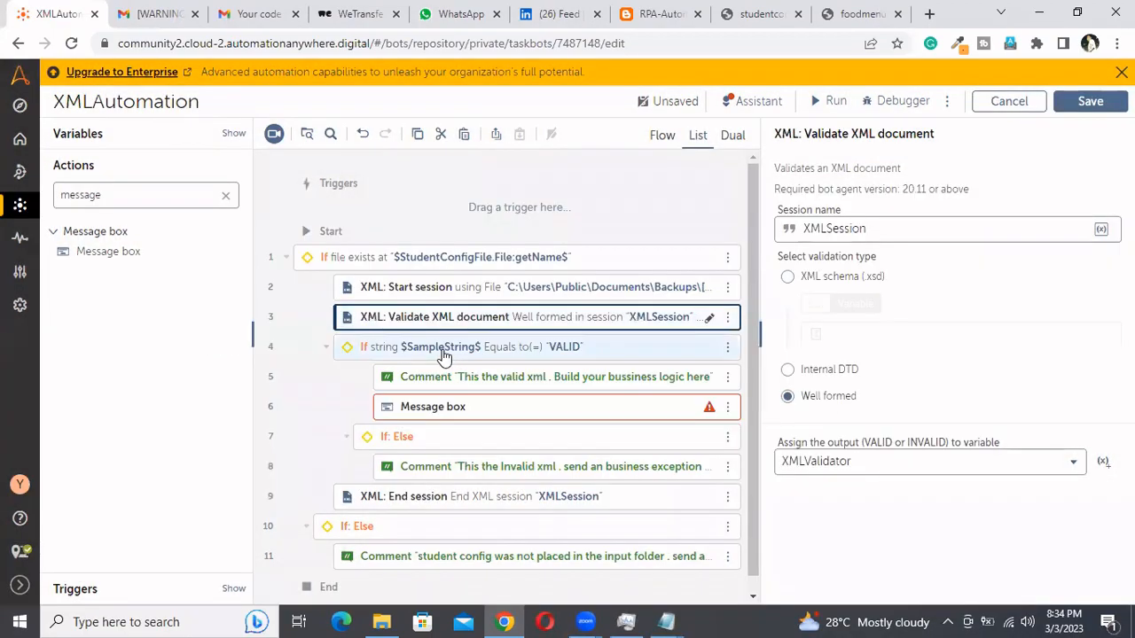
Replace the inner If condition's source value with the $XMLValidator$ variable and select the inserted text
left_click(446, 355)
left_click(921, 370)
key("BackSpace")
key("BackSpace")
key("BackSpace")
key("BackSpace")
key("BackSpace")
key("BackSpace")
key("BackSpace")
key("BackSpace")
key("BackSpace")
key("BackSpace")
key("BackSpace")
key("BackSpace")
key("BackSpace")
key("BackSpace")
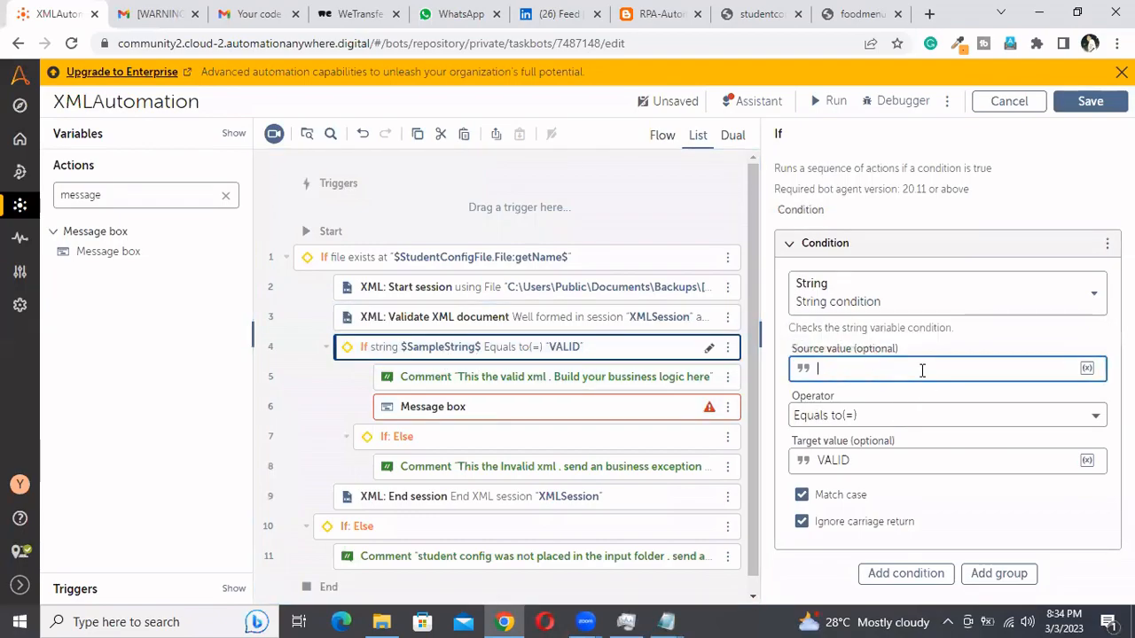
key("F2")
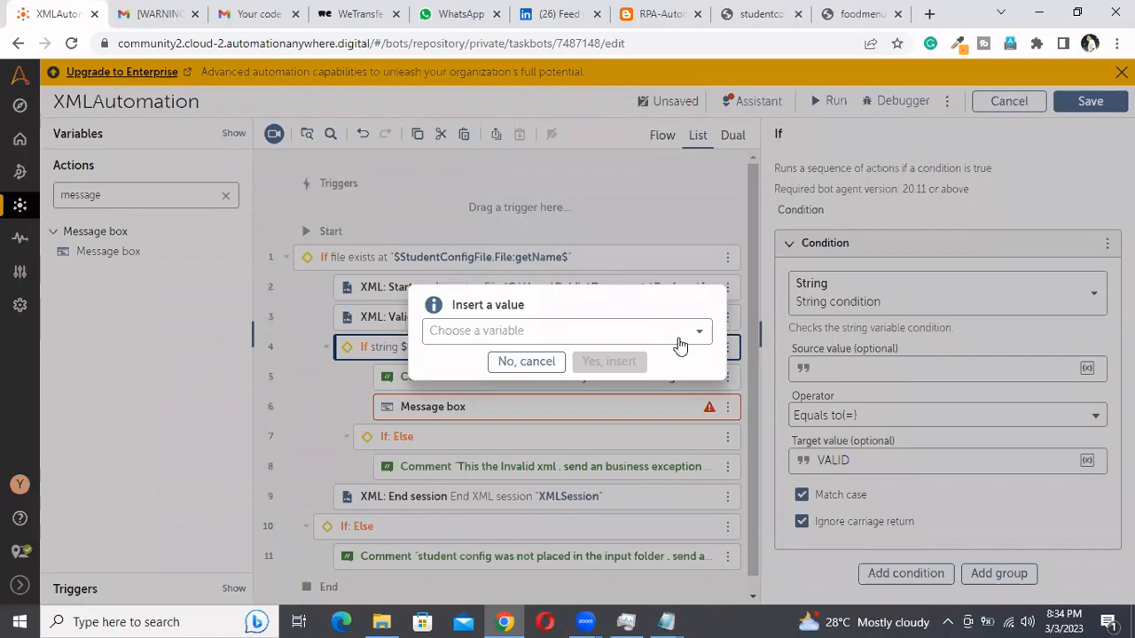
left_click(678, 338)
left_click(531, 461)
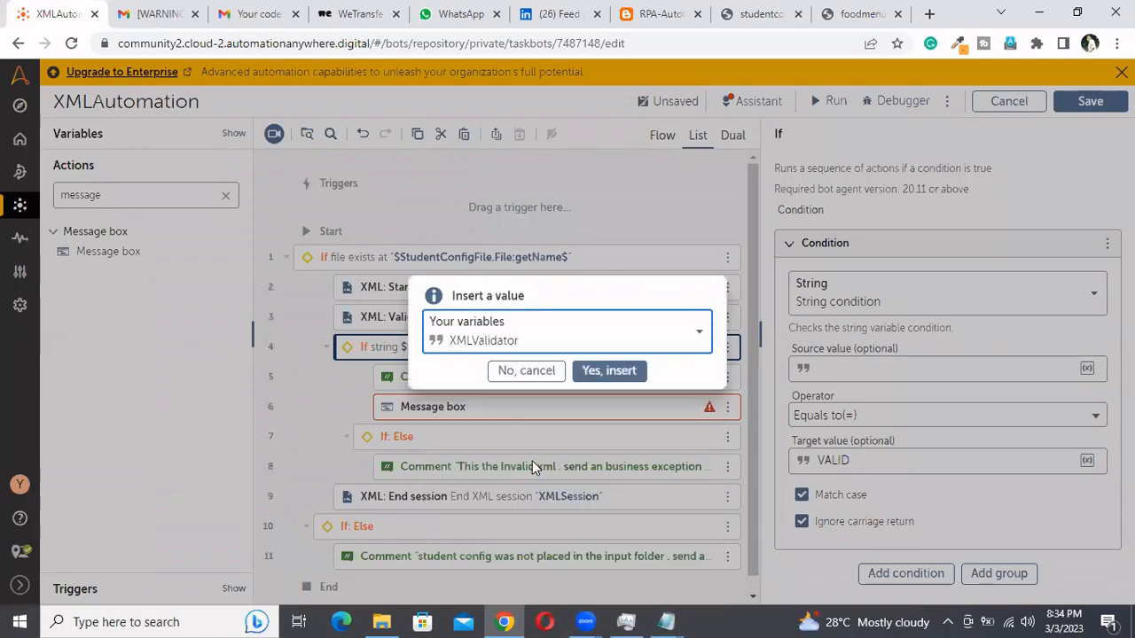
left_click(620, 372)
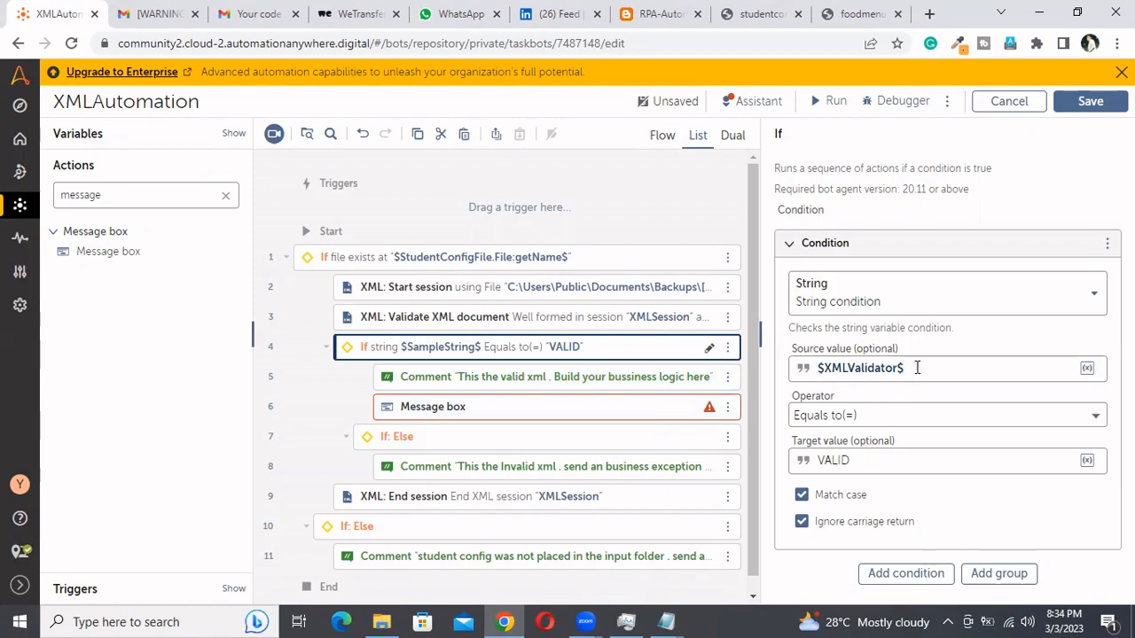
left_click_drag(913, 369, 802, 369)
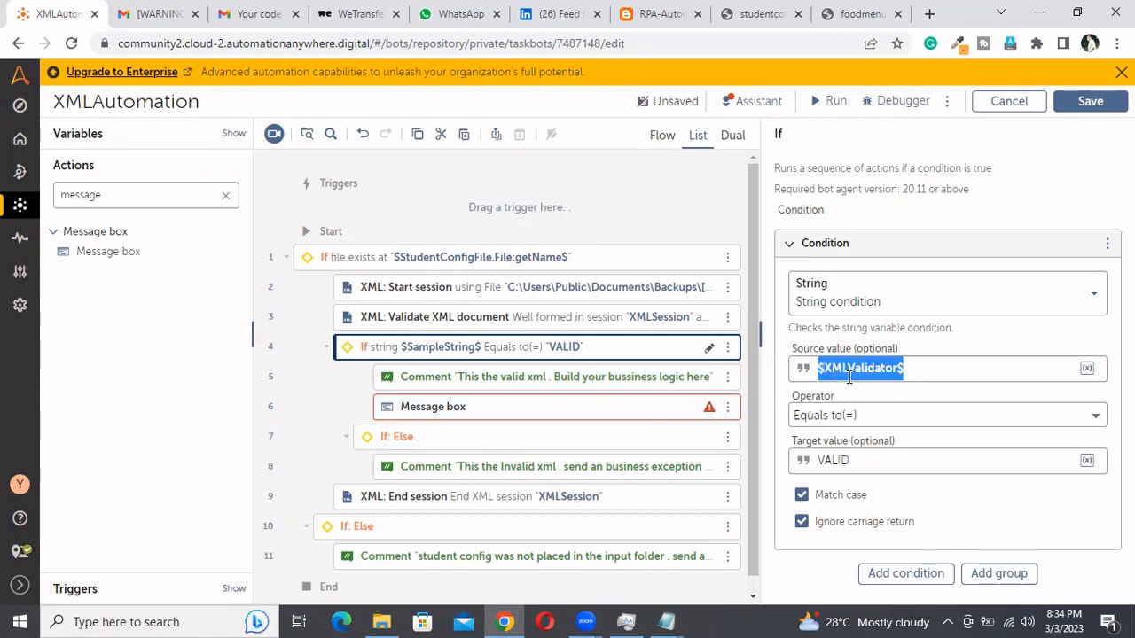
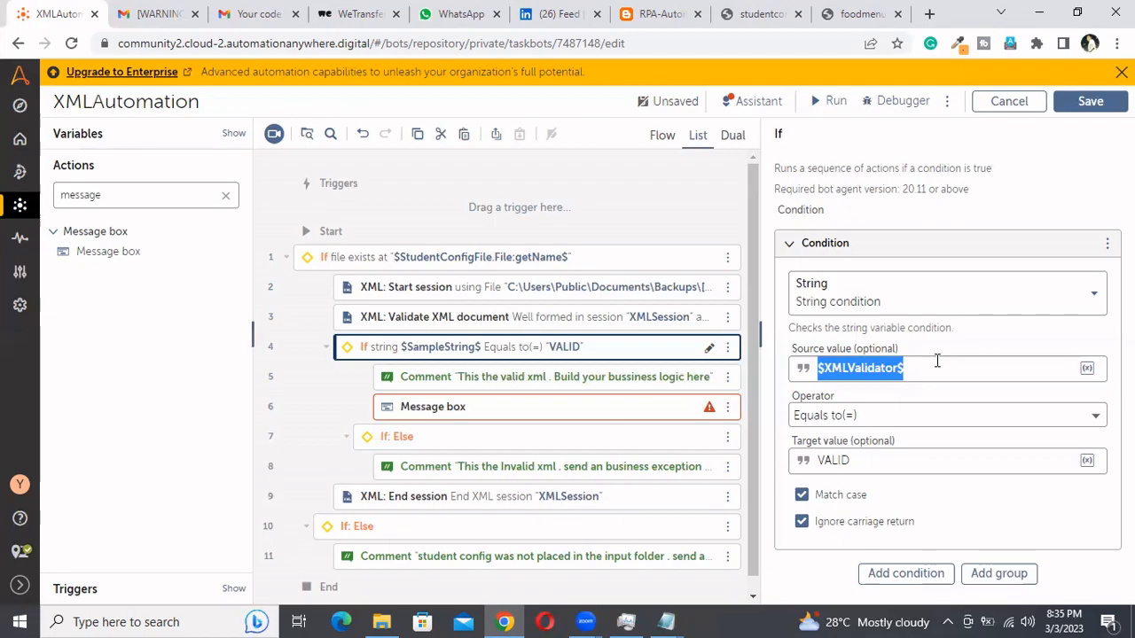
left_click(937, 361)
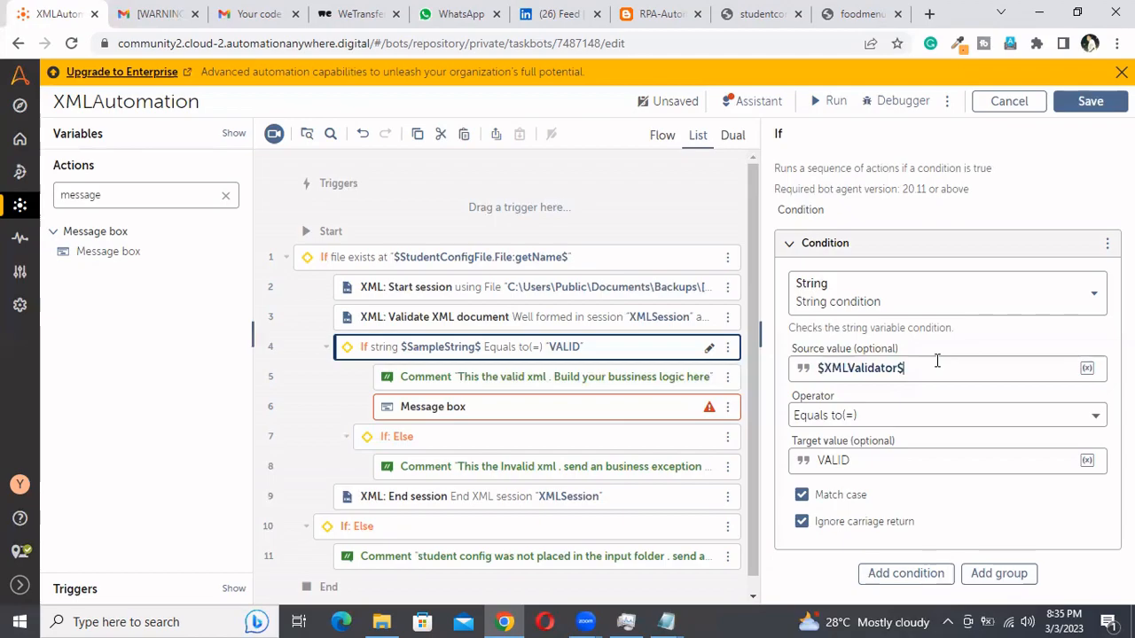
left_click(820, 369)
type("v")
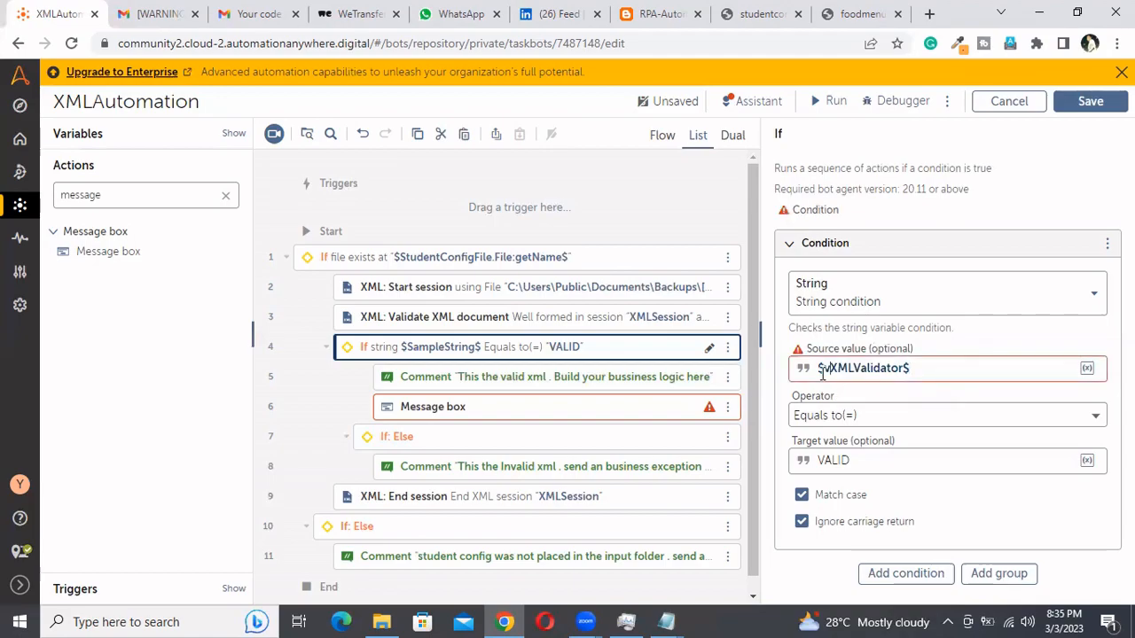
key("BackSpace")
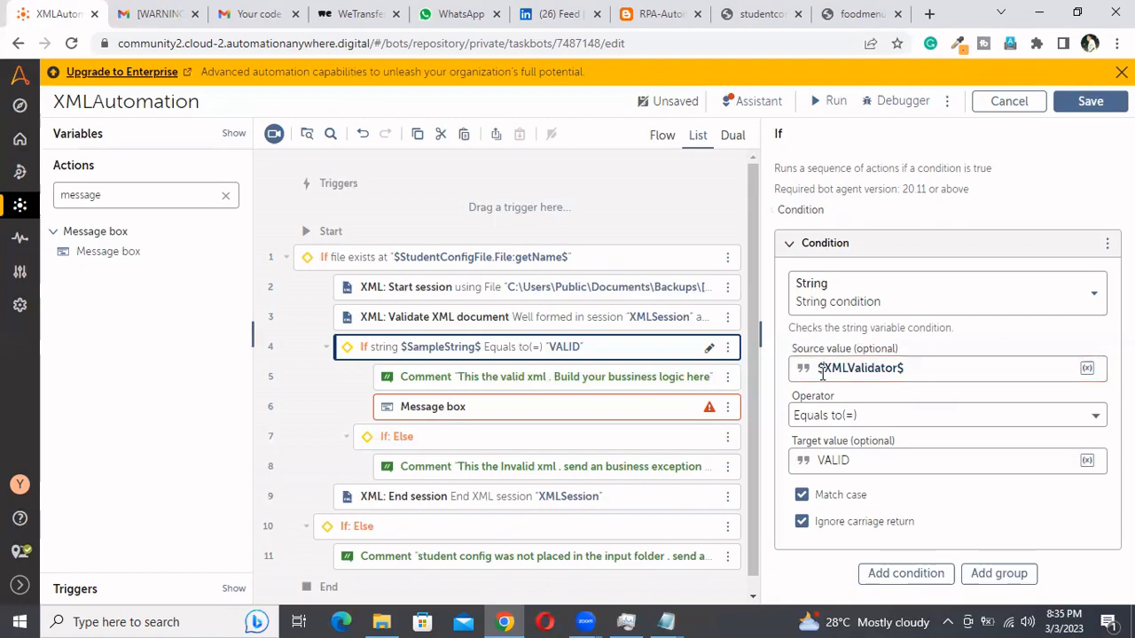
type("str")
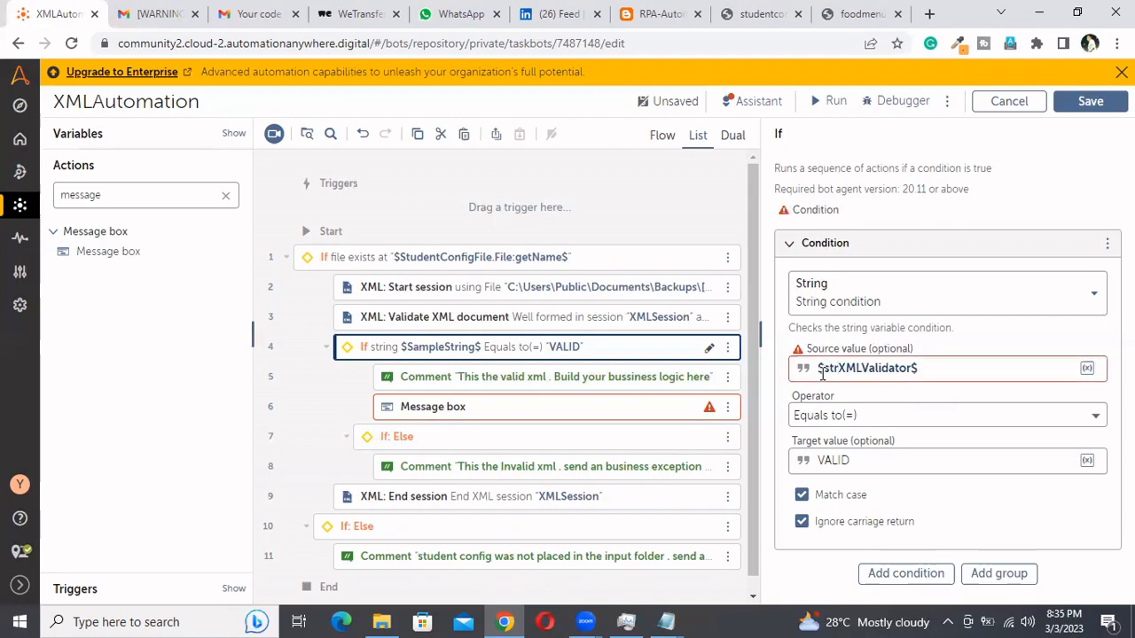
key("BackSpace")
key("BackSpace")
key("BackSpace")
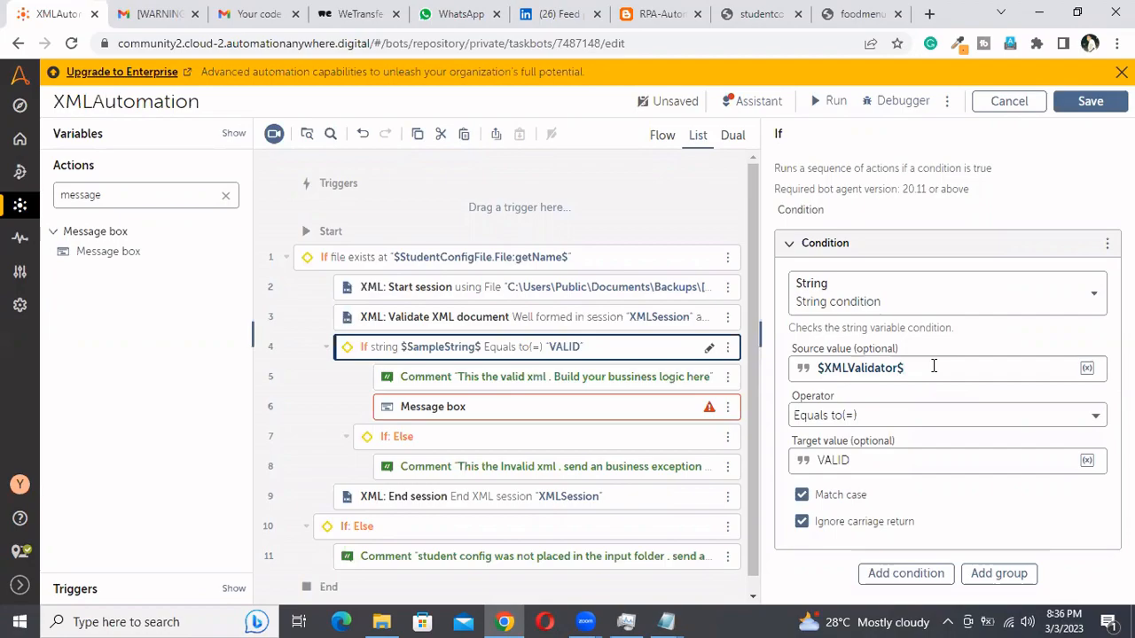
Save the bot and close the studentconfig file open in Notepad
left_click(1092, 100)
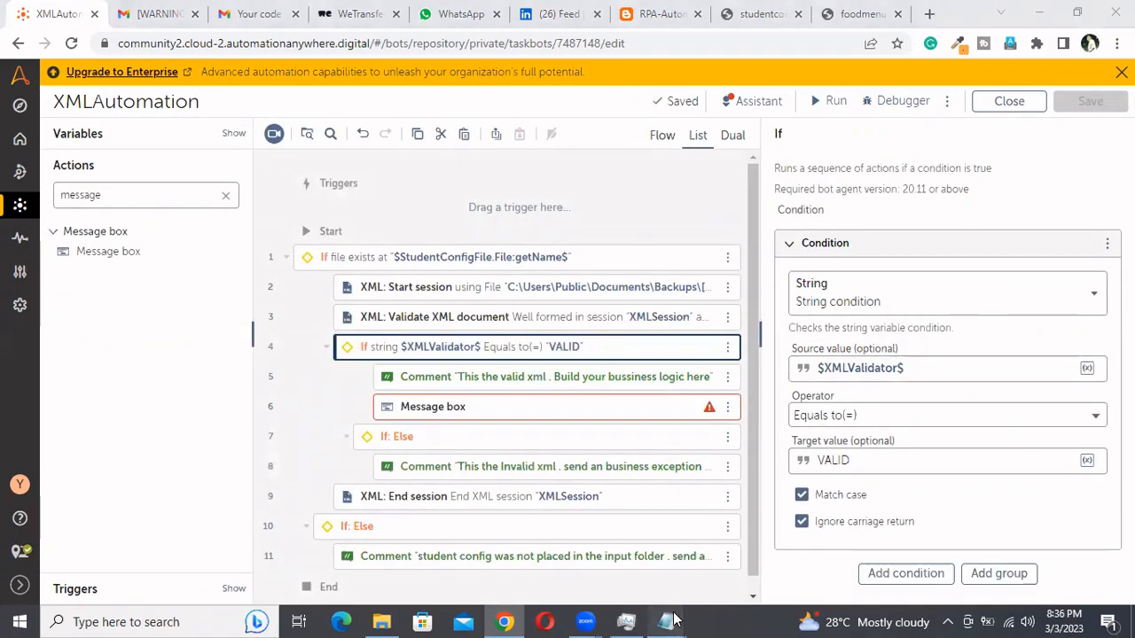
mouse_move(672, 621)
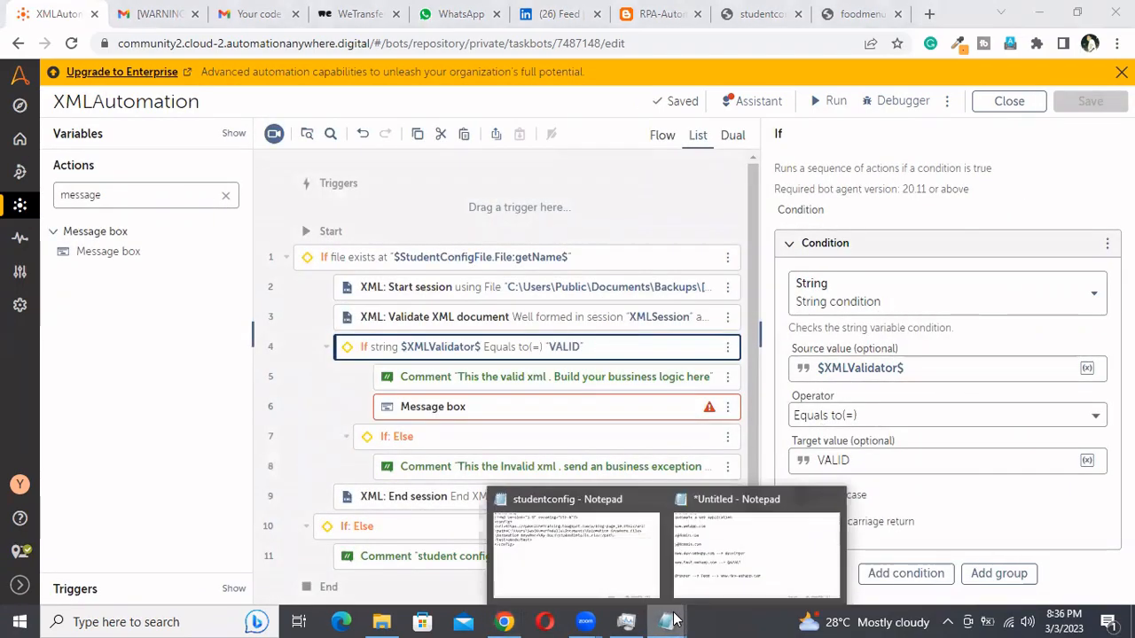
left_click(653, 501)
left_click(645, 207)
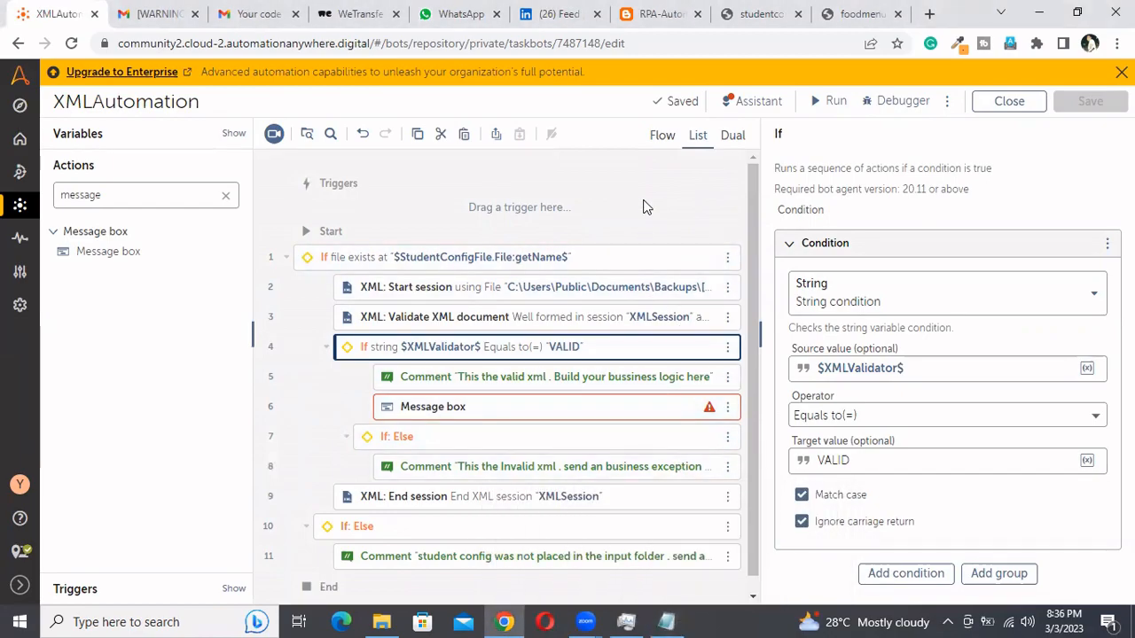
Try to run the bot and set the message displayed by the inner If's Message box to the $XMLValidator$ variable
left_click(827, 102)
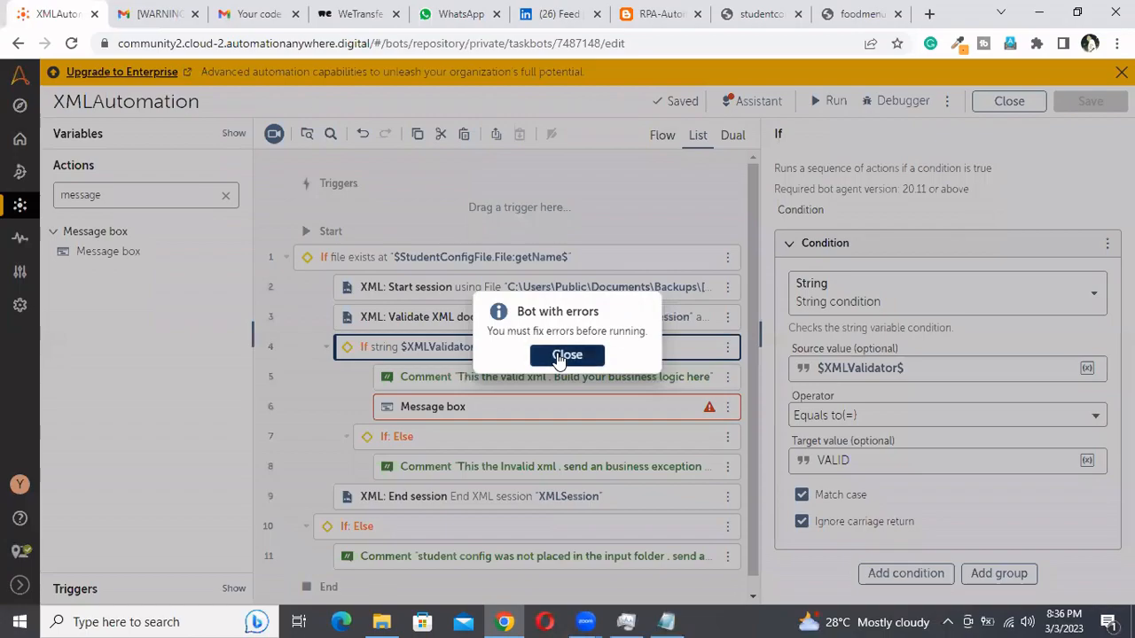
left_click(565, 355)
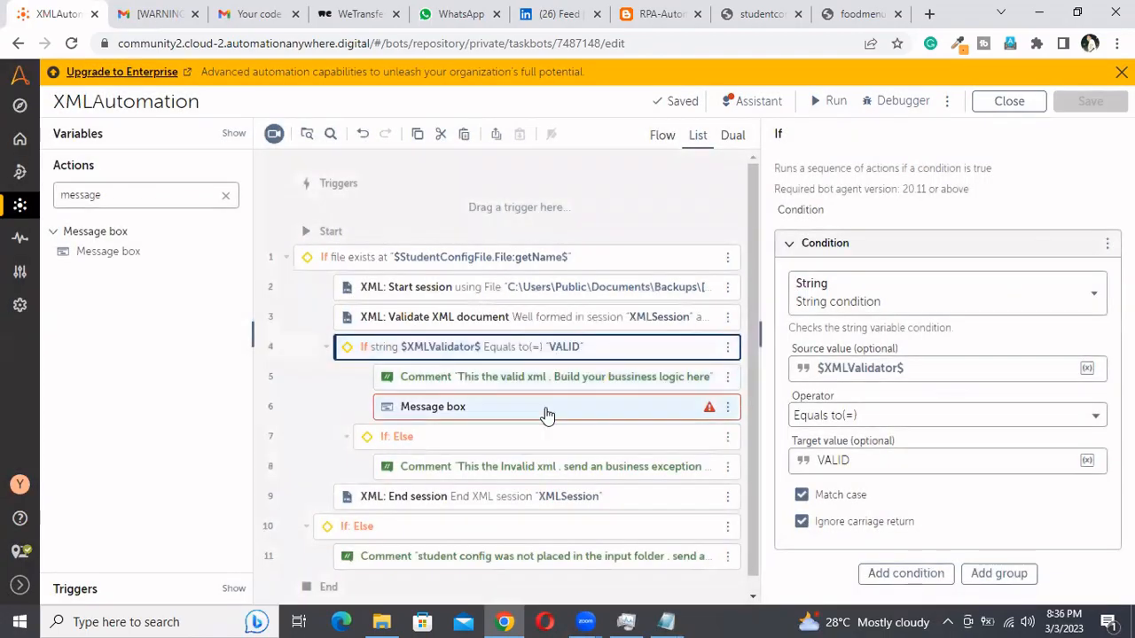
left_click(548, 417)
left_click(848, 277)
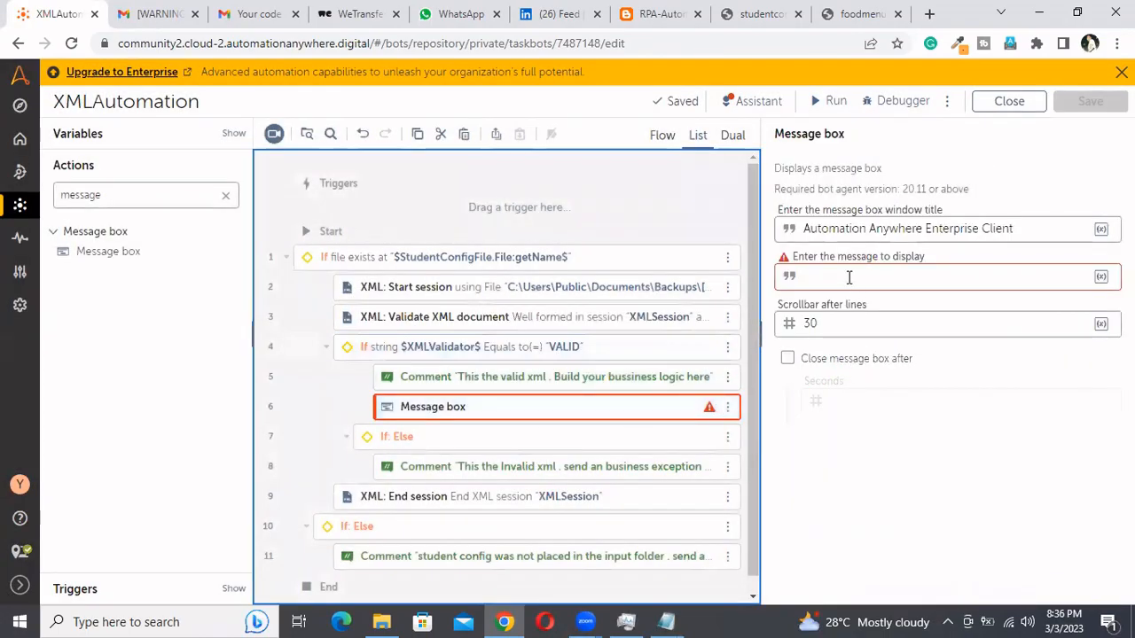
key("F2")
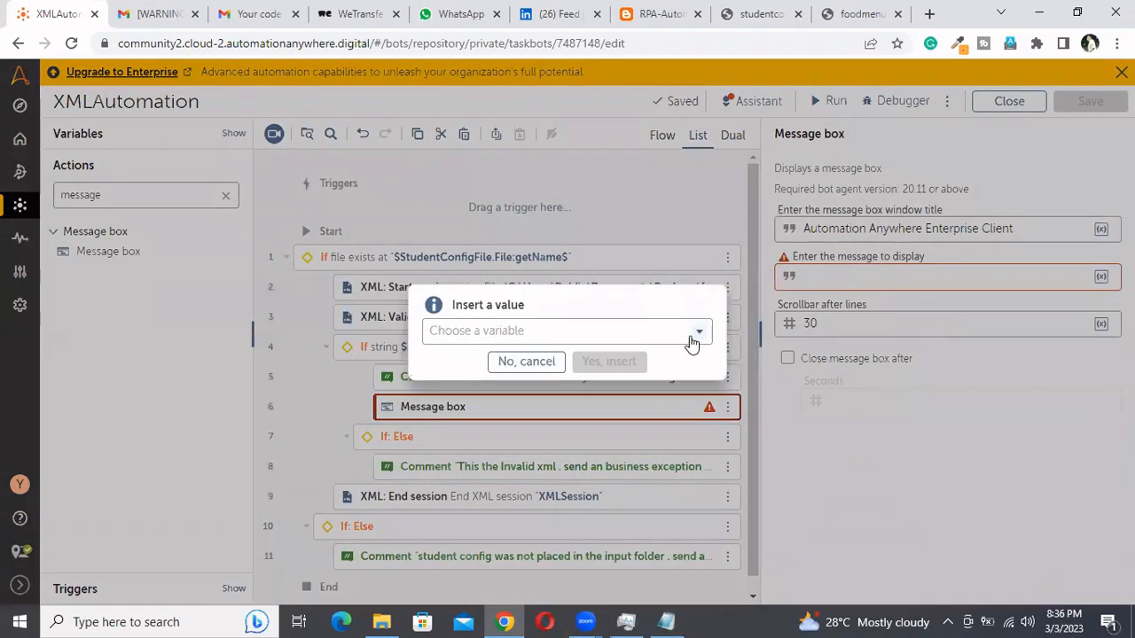
left_click(692, 338)
left_click(489, 463)
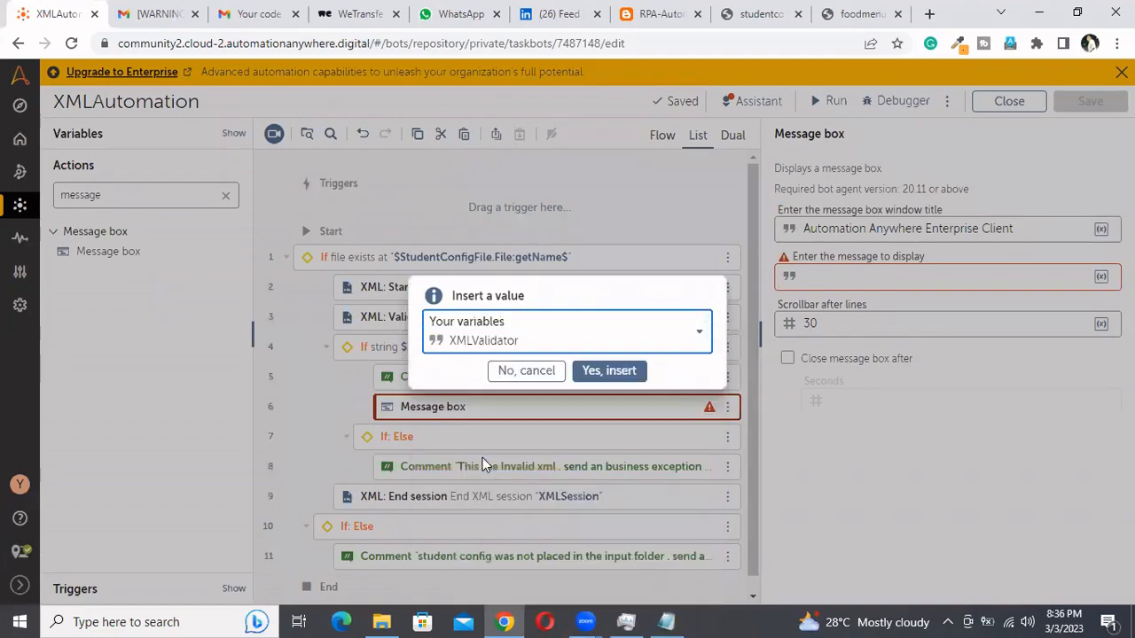
left_click(620, 378)
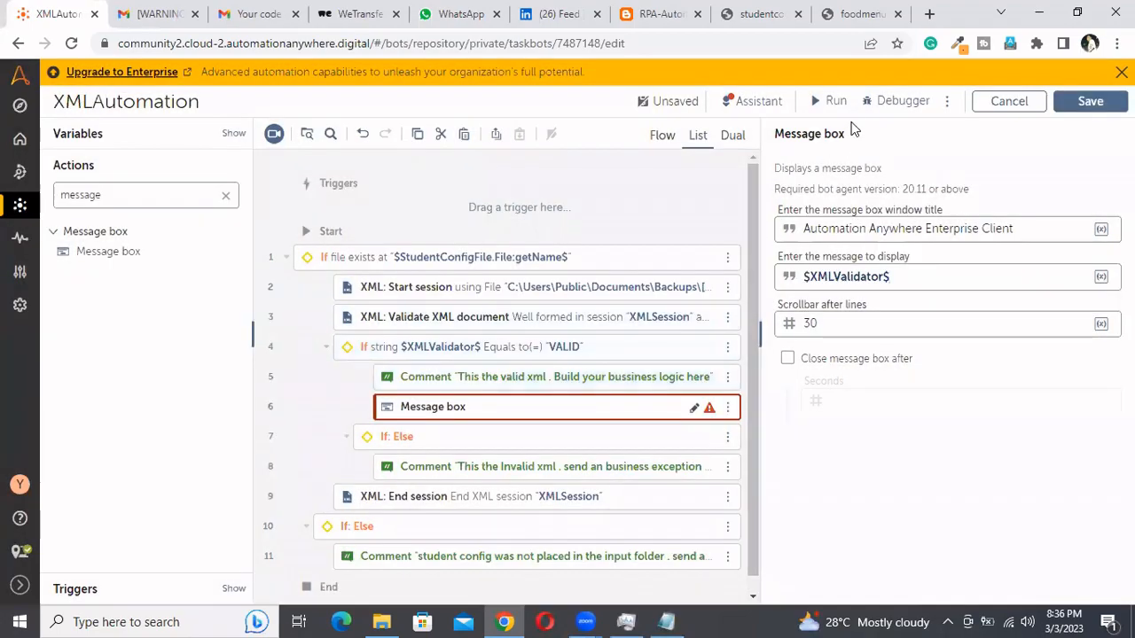
Run the bot and review the settings of the inner If condition and the Validate XML document action
left_click(840, 104)
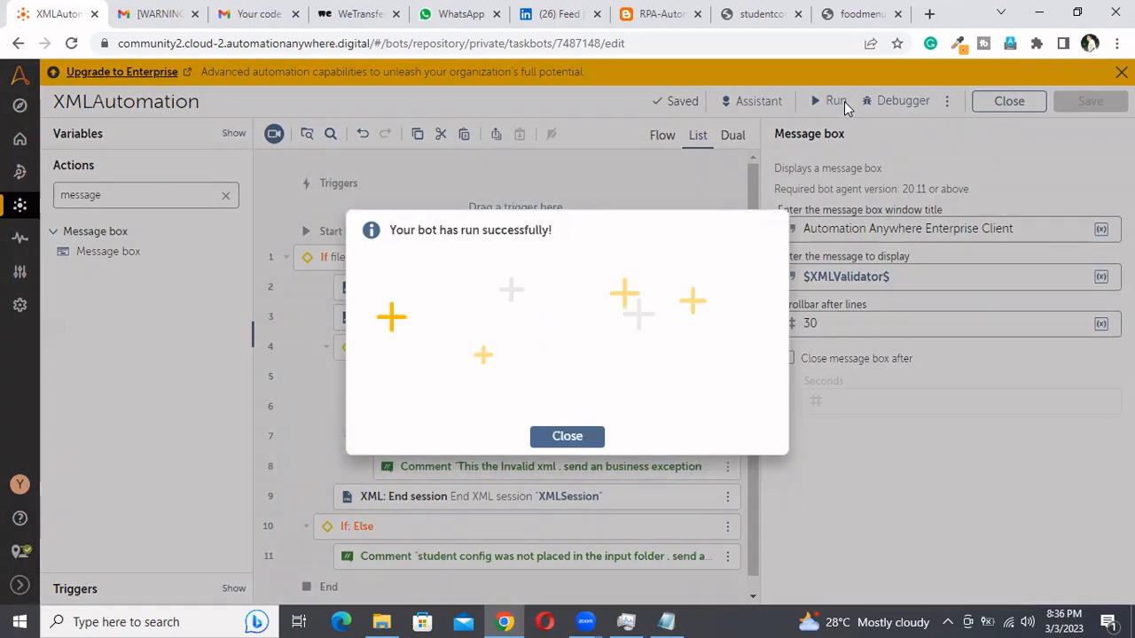
left_click(568, 437)
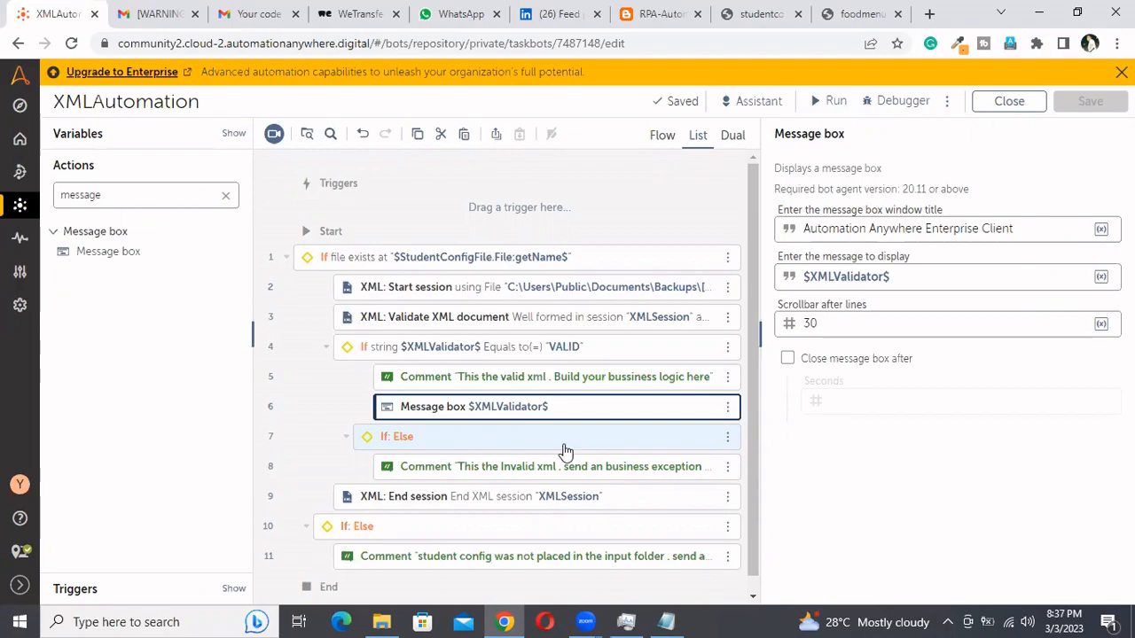
left_click(538, 349)
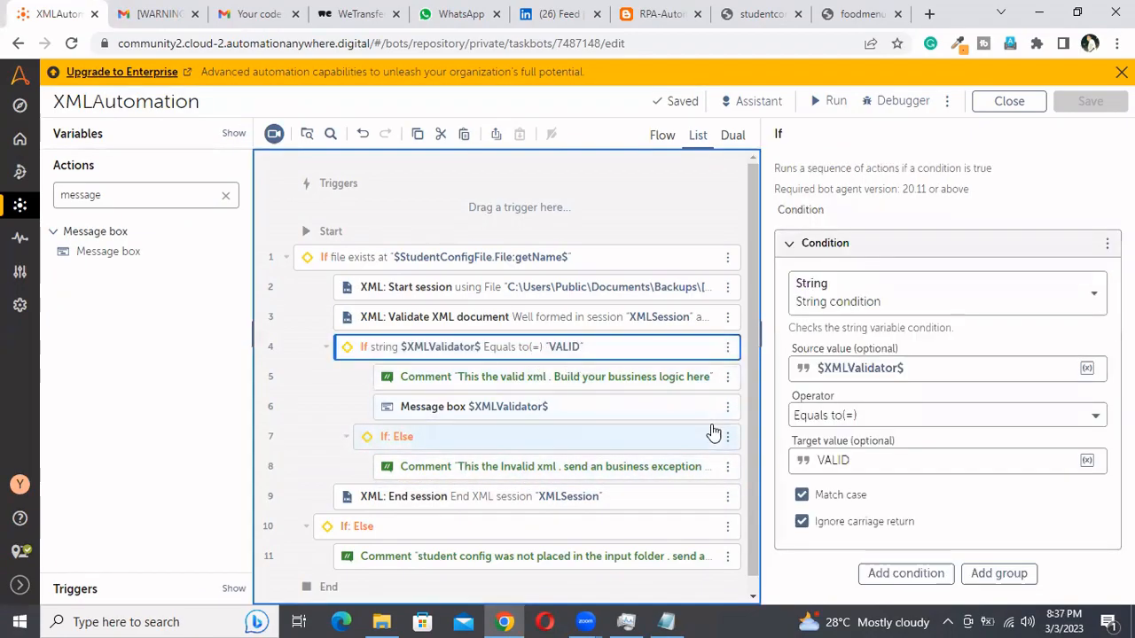
left_click(585, 323)
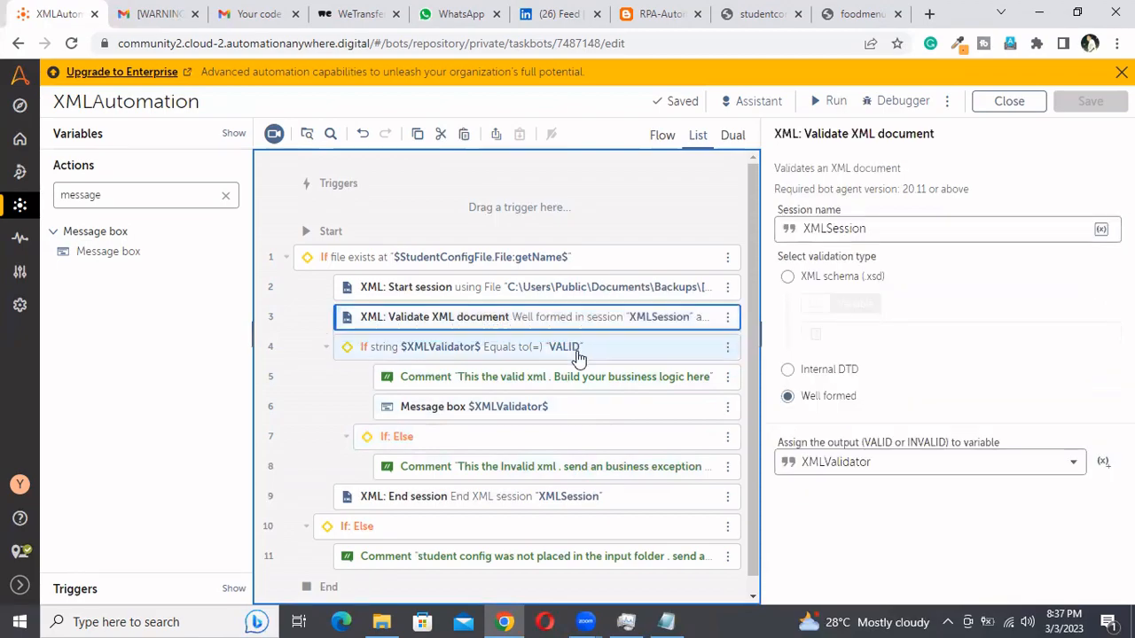
left_click(577, 356)
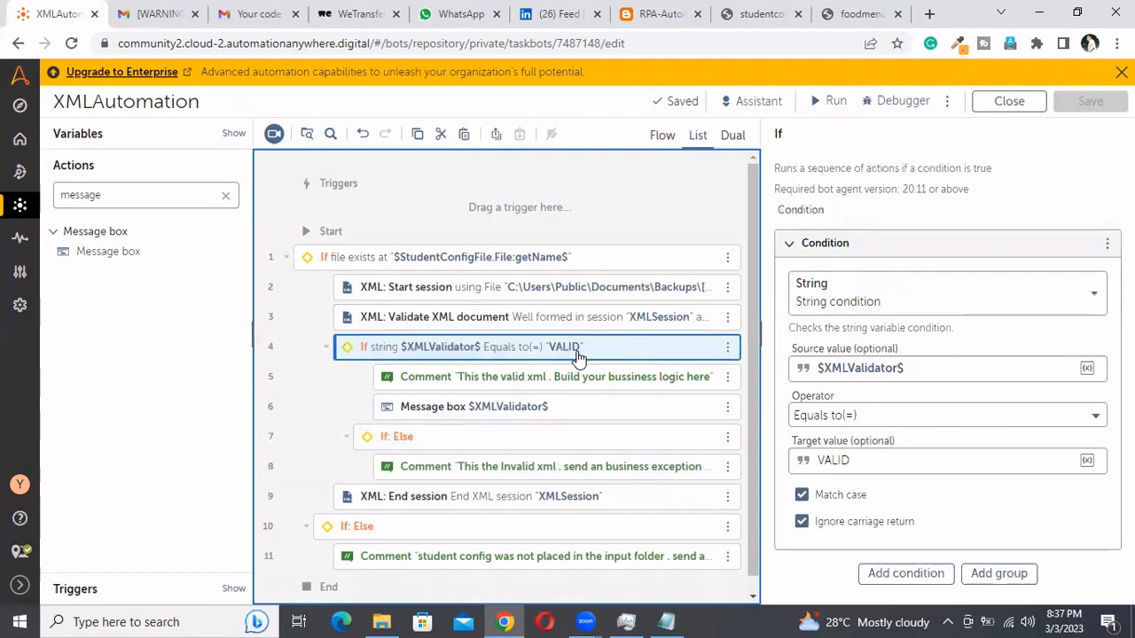
left_click(586, 322)
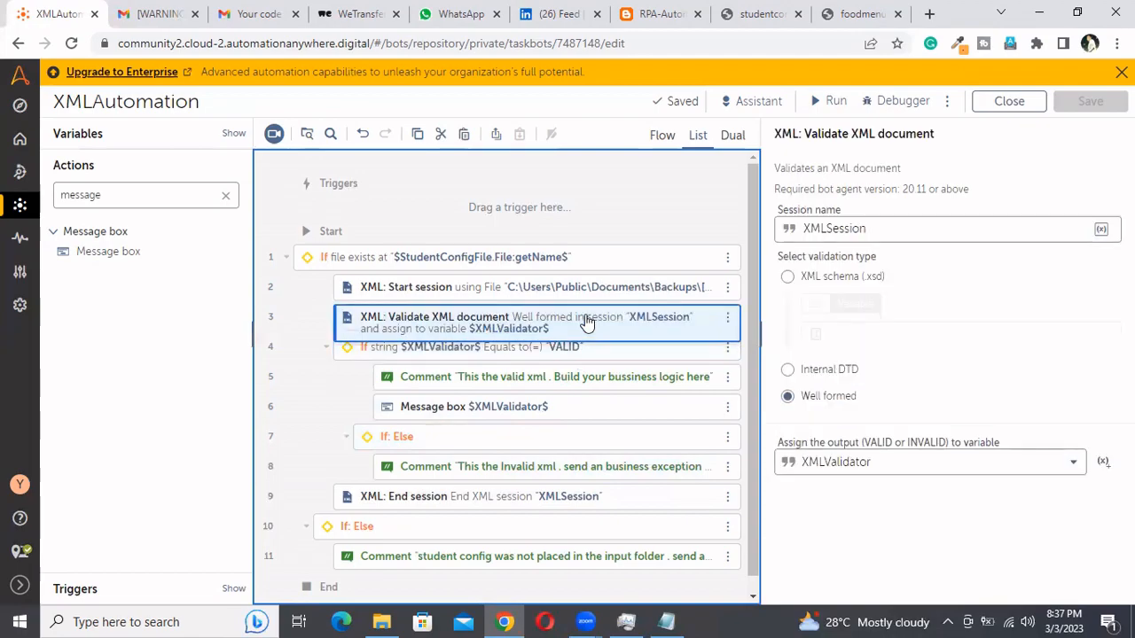
Copy the $XMLValidator$ Message box directly below the Validate XML document action and run the bot
left_click(474, 412)
key("ctrl+c")
left_click(483, 321)
key("ctrl+v")
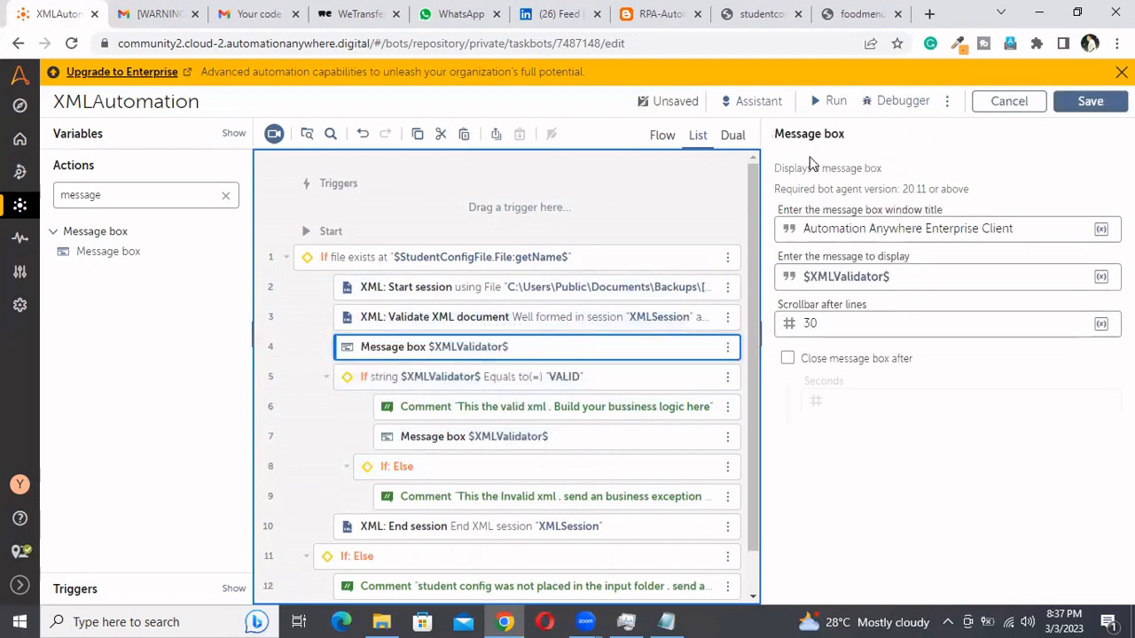
left_click(820, 101)
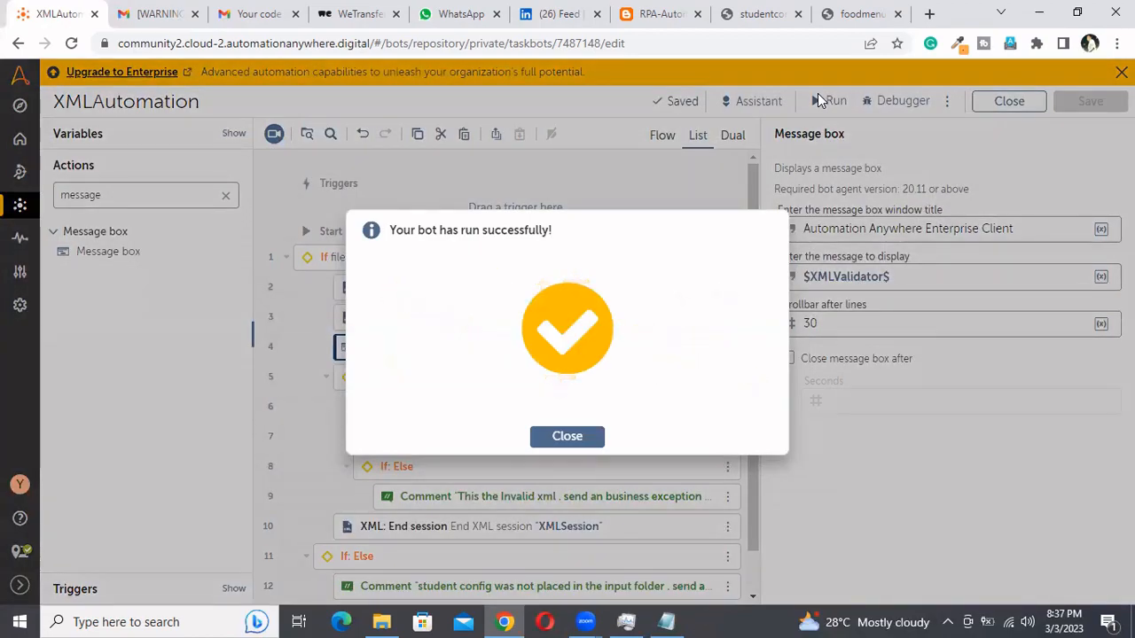
left_click(563, 436)
Paste the copied Message box into the outer Else branch, above its student config comment
left_click(505, 255)
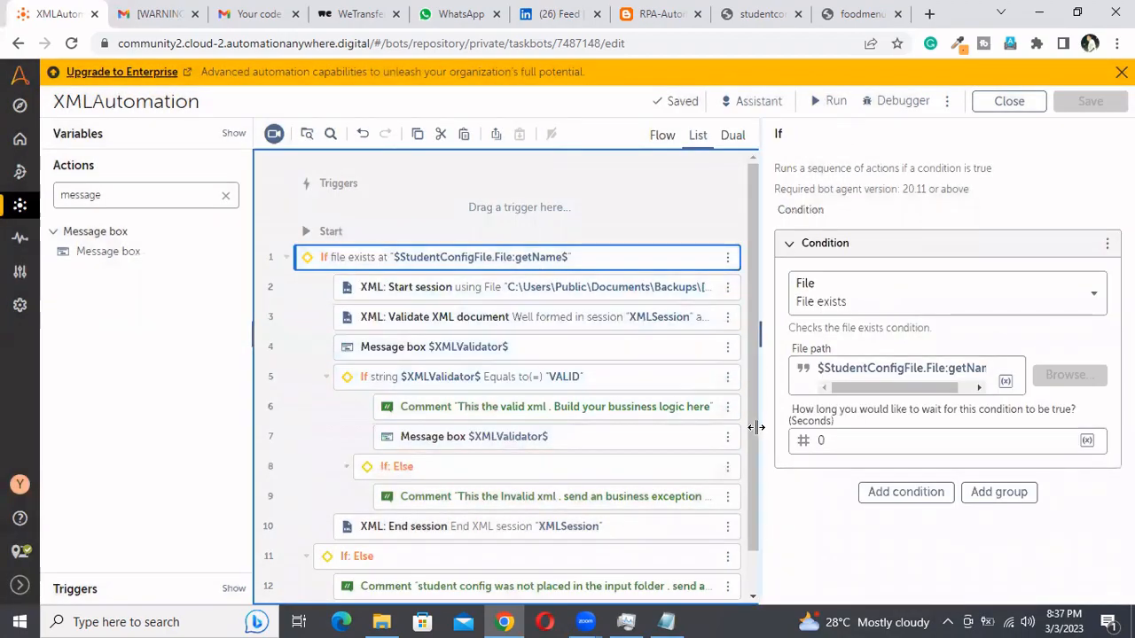
scroll(485, 521, "down", 1)
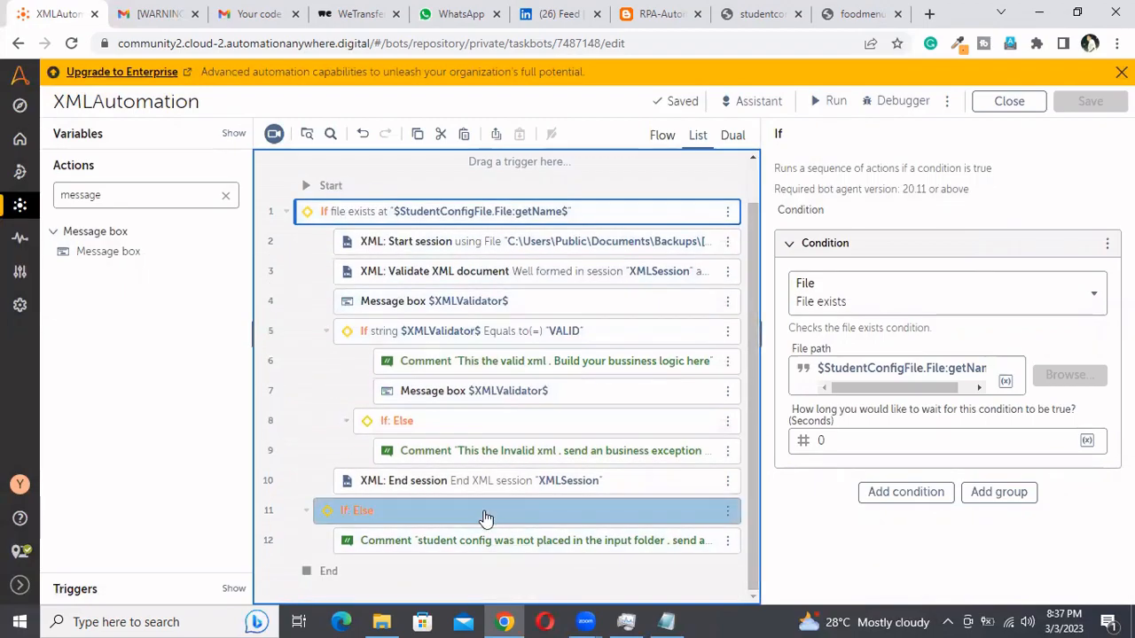
left_click(485, 515)
key("ctrl+v")
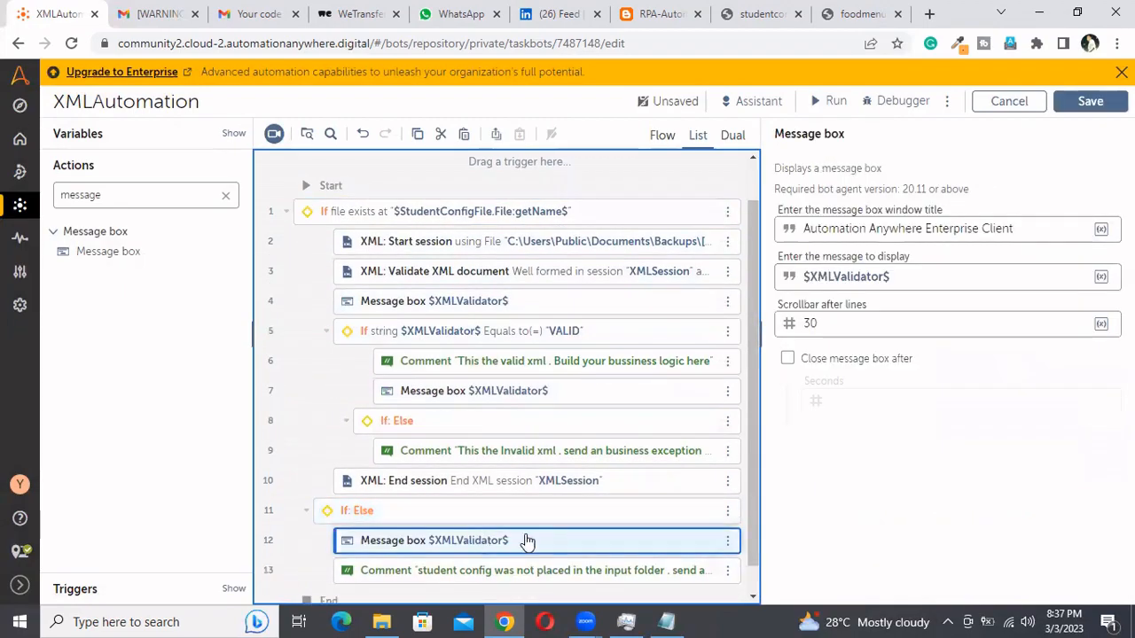
Replace the message of the outer Else's Message box with "file not found"
left_click(916, 280)
key("BackSpace")
key("BackSpace")
key("BackSpace")
key("BackSpace")
key("BackSpace")
key("BackSpace")
key("BackSpace")
key("BackSpace")
key("BackSpace")
key("BackSpace")
key("BackSpace")
key("BackSpace")
key("BackSpace")
key("BackSpace")
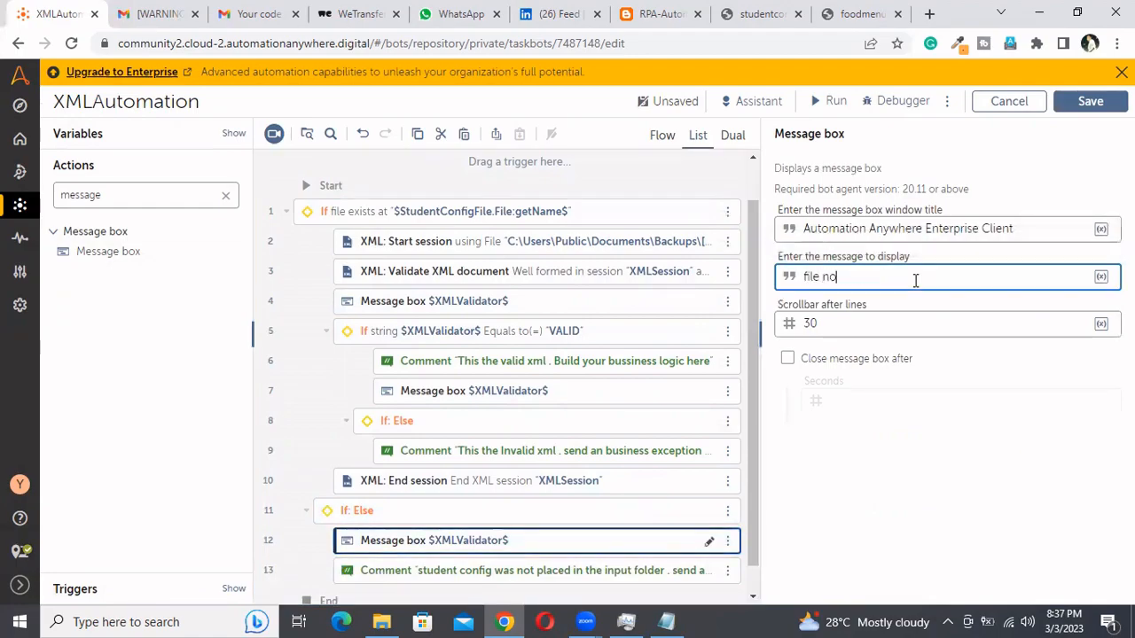
type("file not found")
Save and run the bot, and dismiss the message it displays
left_click(1090, 101)
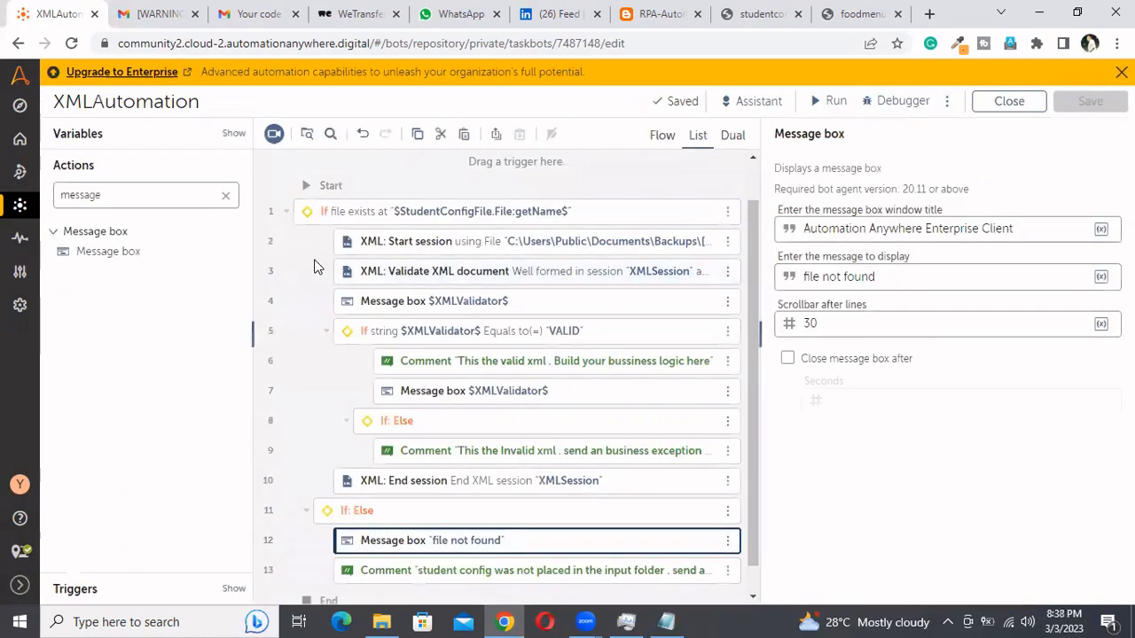
left_click(817, 104)
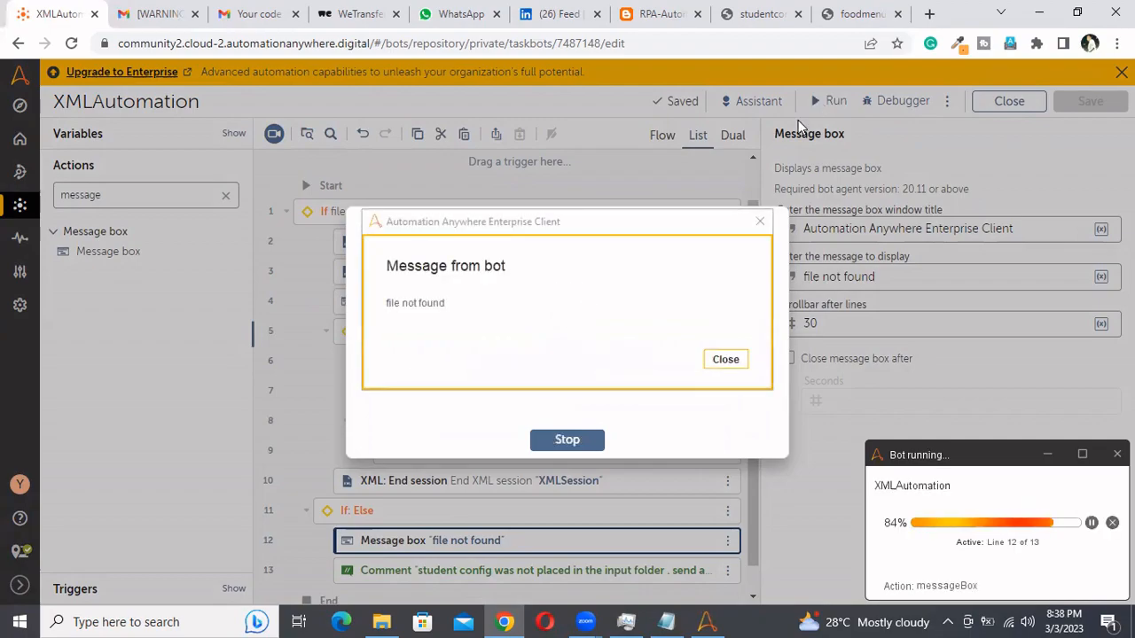
left_click(724, 360)
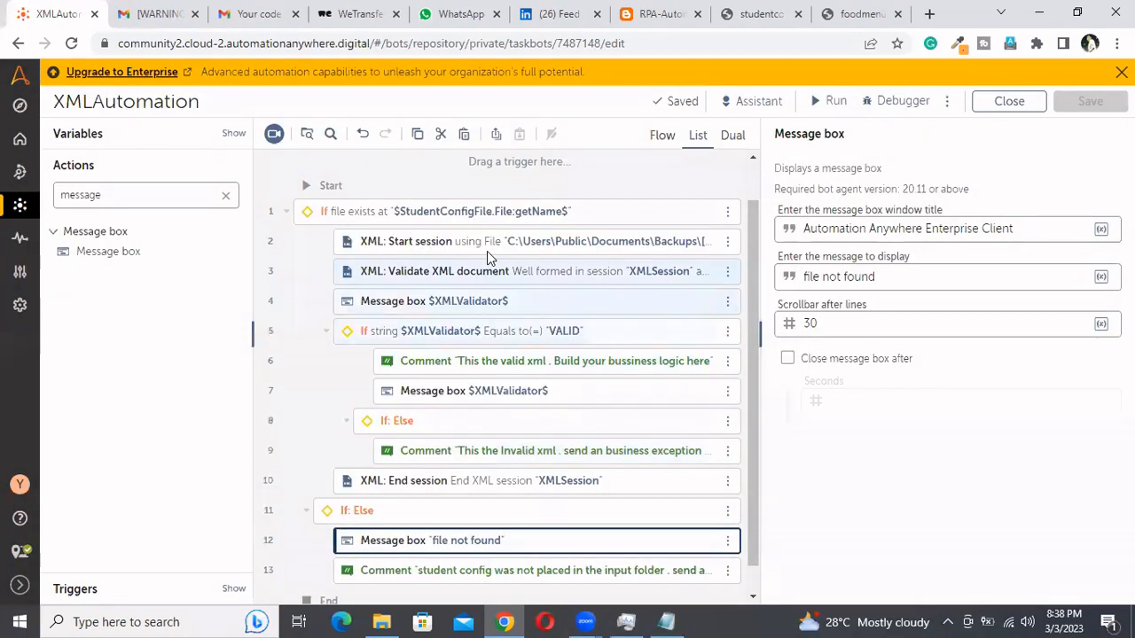
Clear the file path in the outer If action's File exists condition
left_click(487, 213)
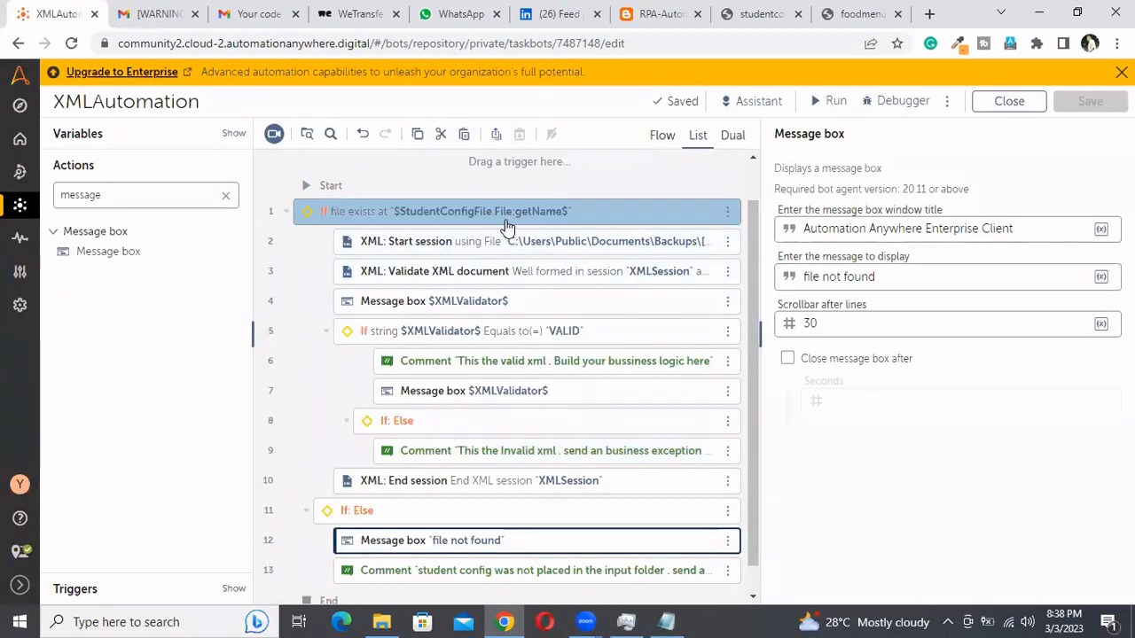
left_click_drag(915, 389, 973, 394)
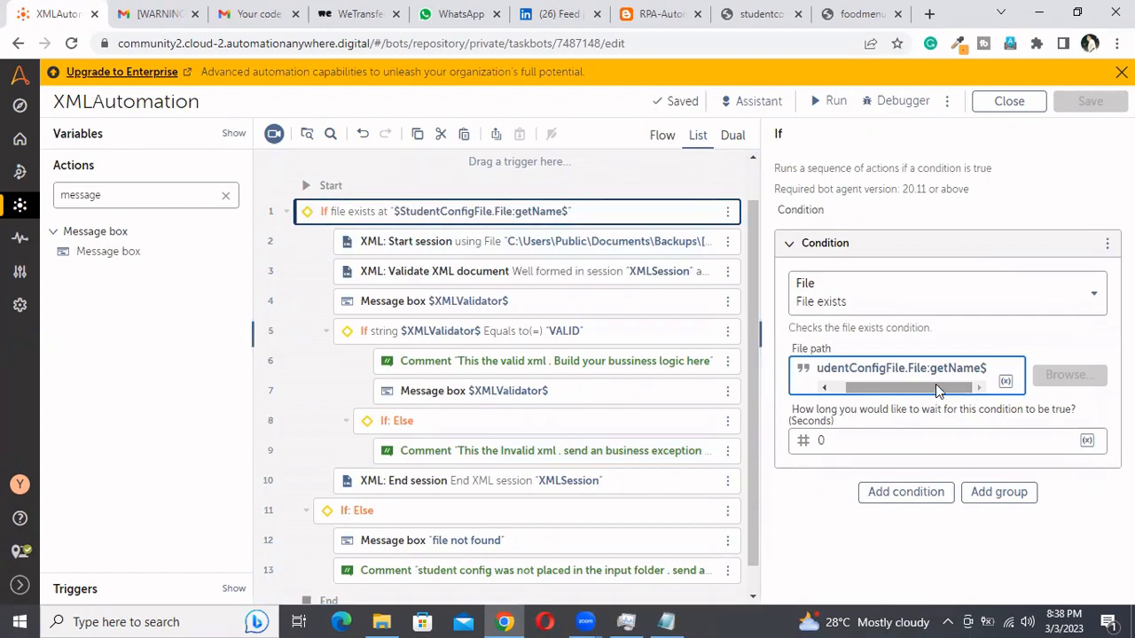
triple_click(934, 367)
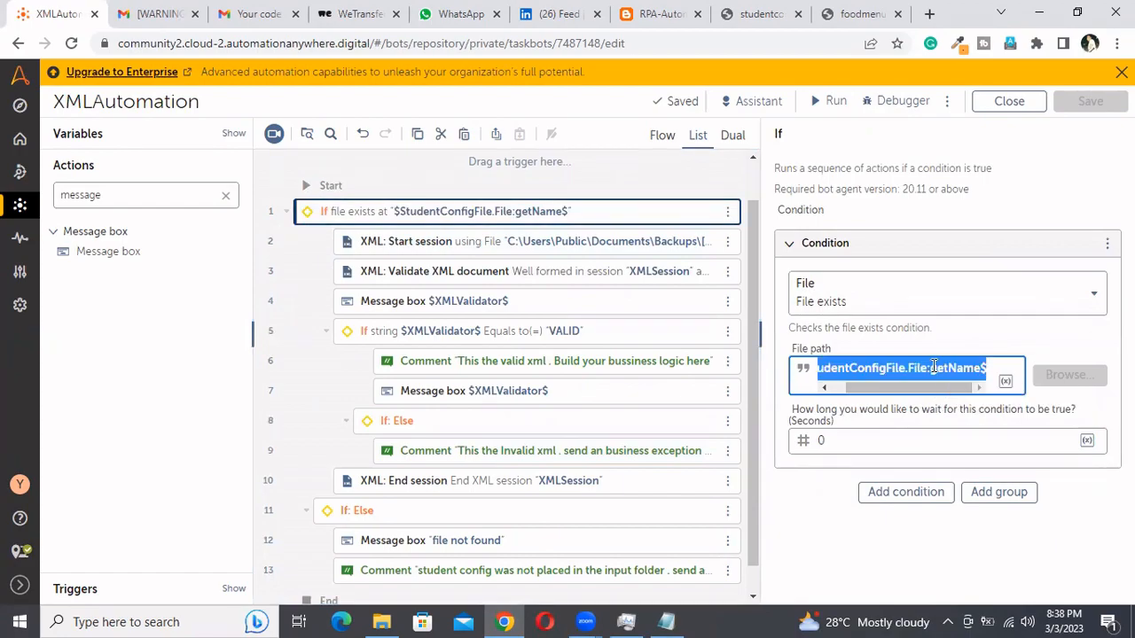
key("BackSpace")
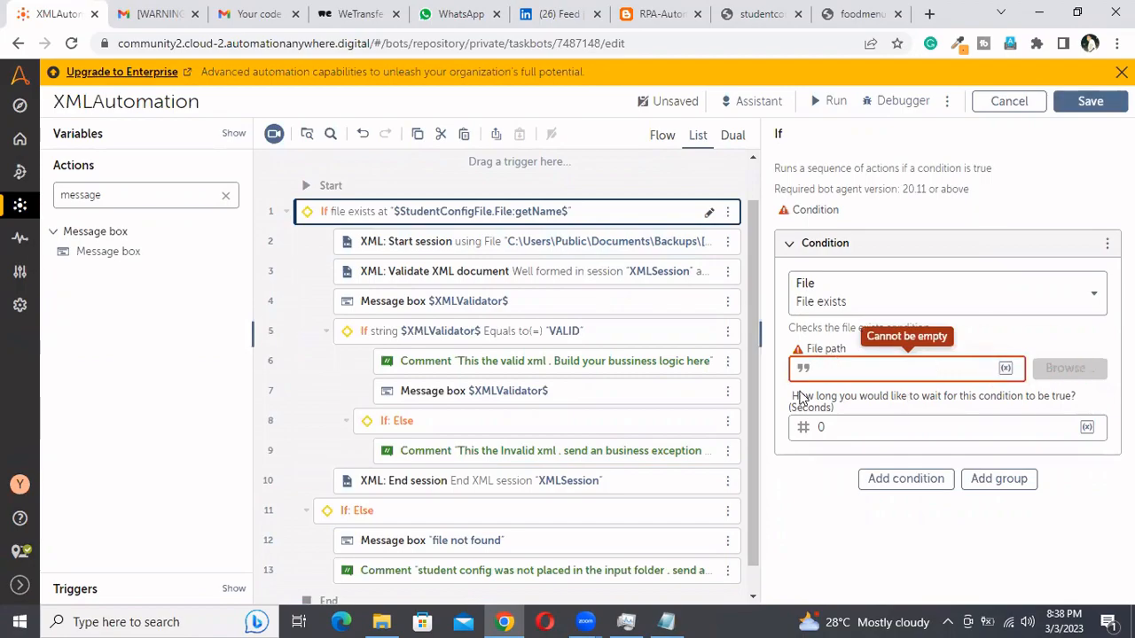
Copy the default file path from the StudentConfigFile variable's settings and close them without changes
left_click(103, 138)
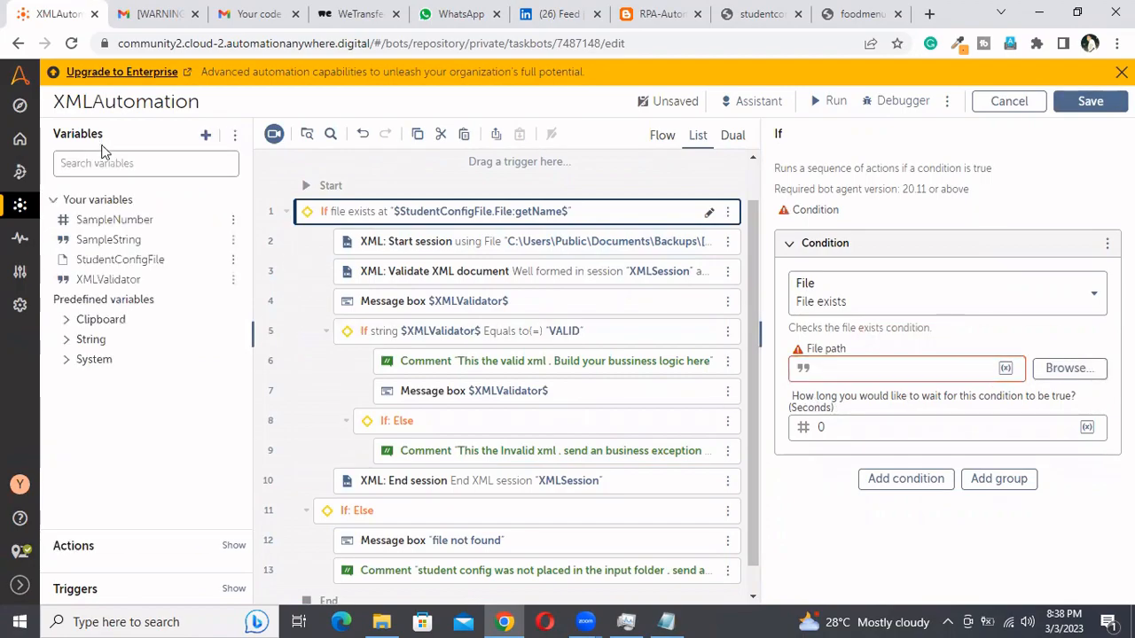
left_click(124, 263)
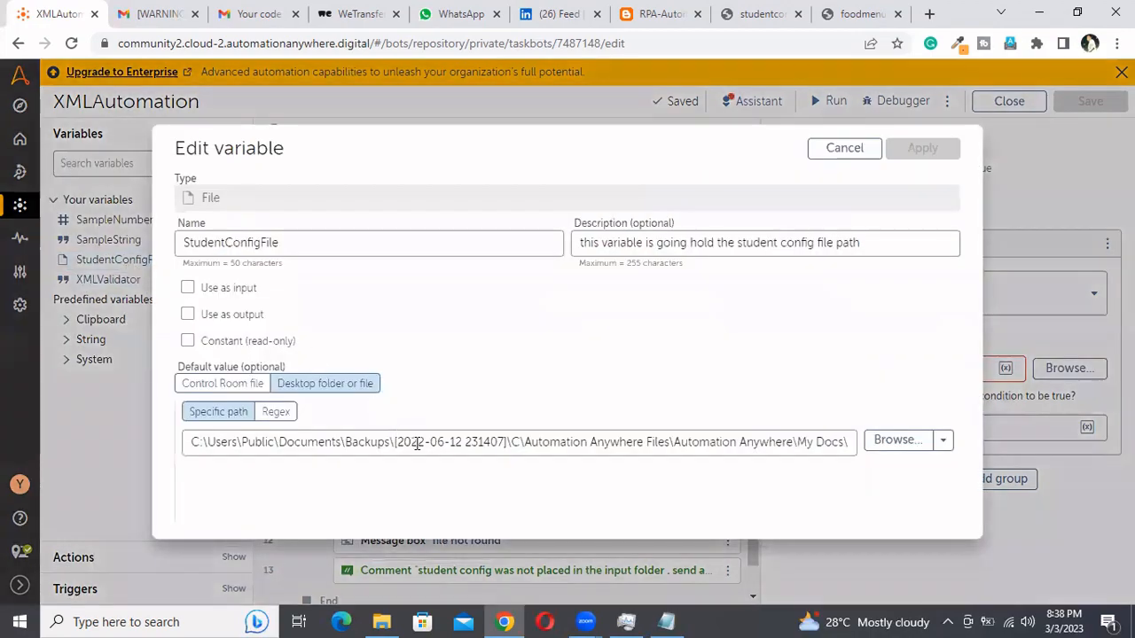
left_click(417, 443)
key("ctrl+a")
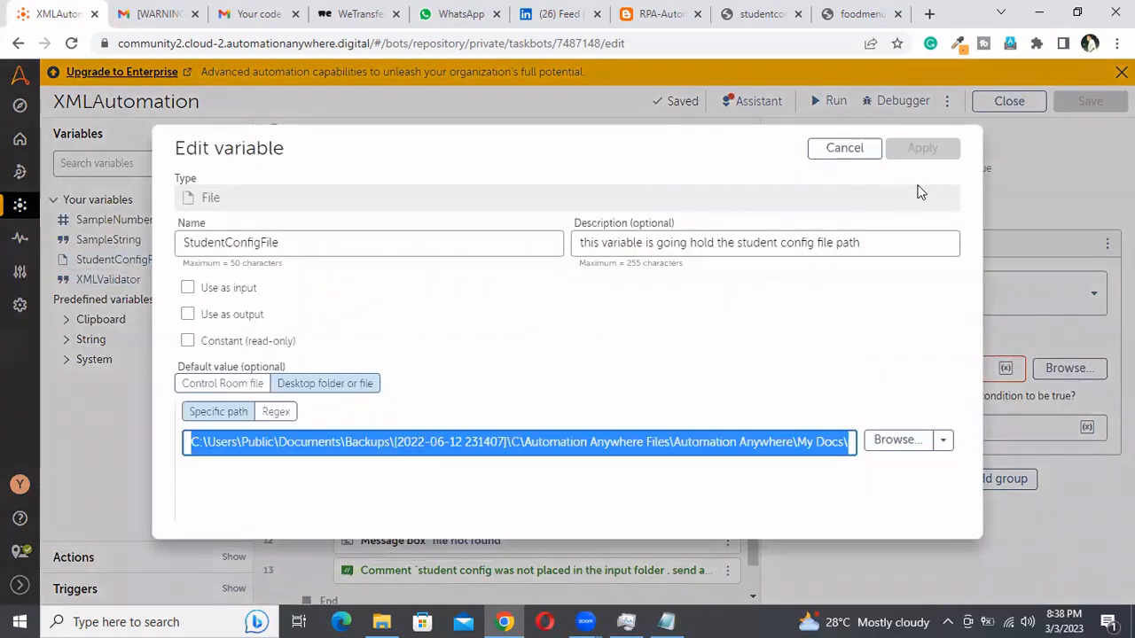
left_click(844, 148)
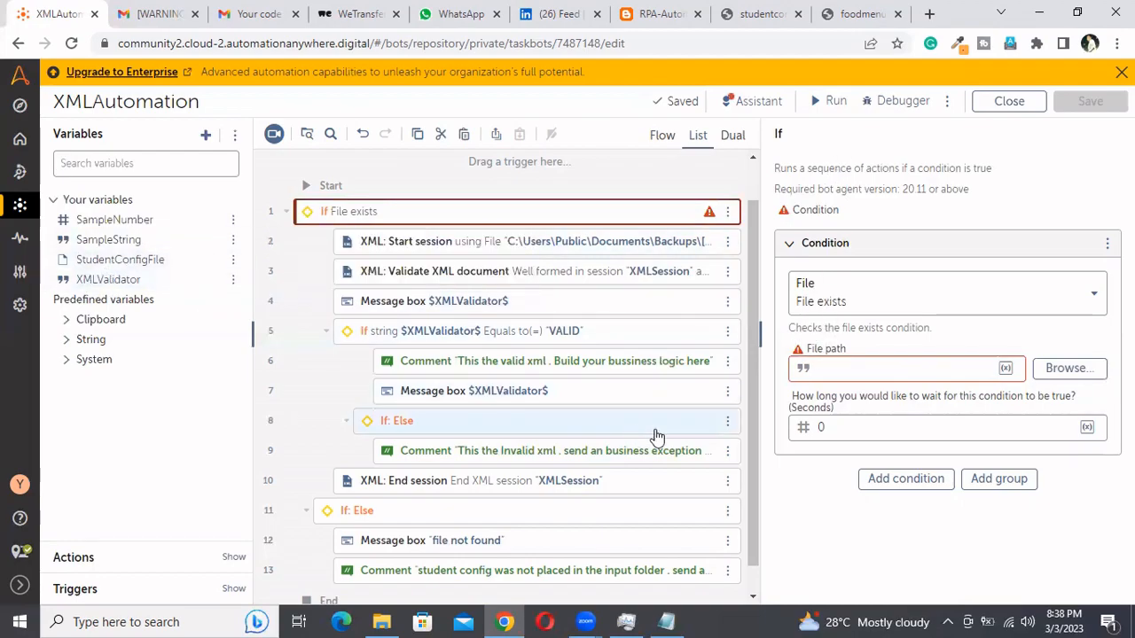
Switch to Notepad and paste the copied studentconfig.xml path below the existing notes, then return to the bot editor
left_click(666, 622)
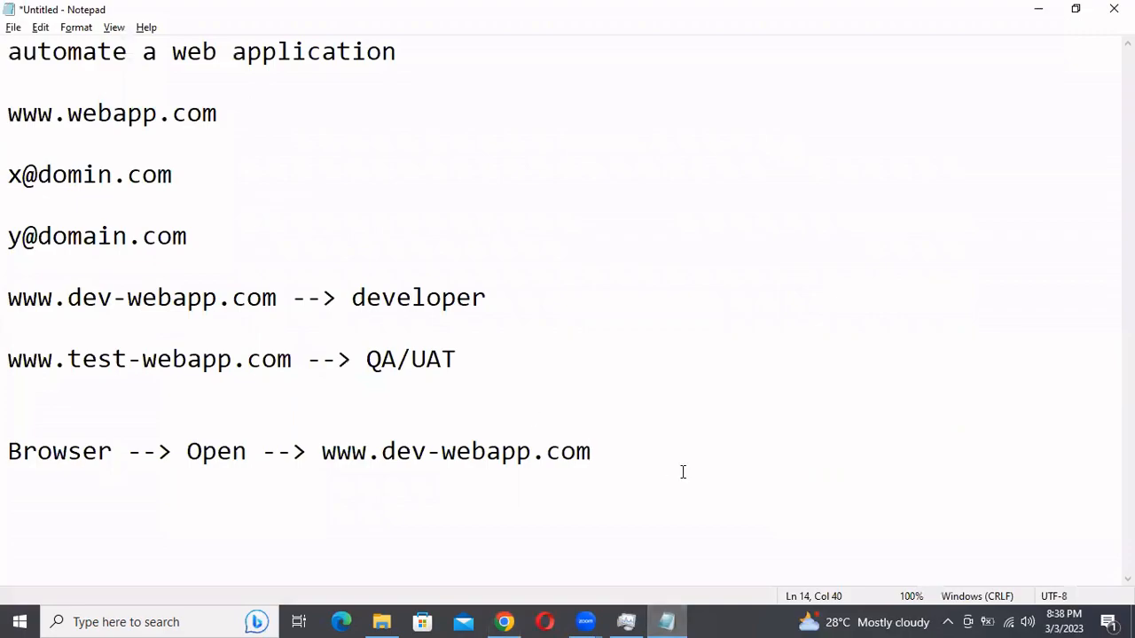
key("Return")
key("Return")
key("ctrl+v")
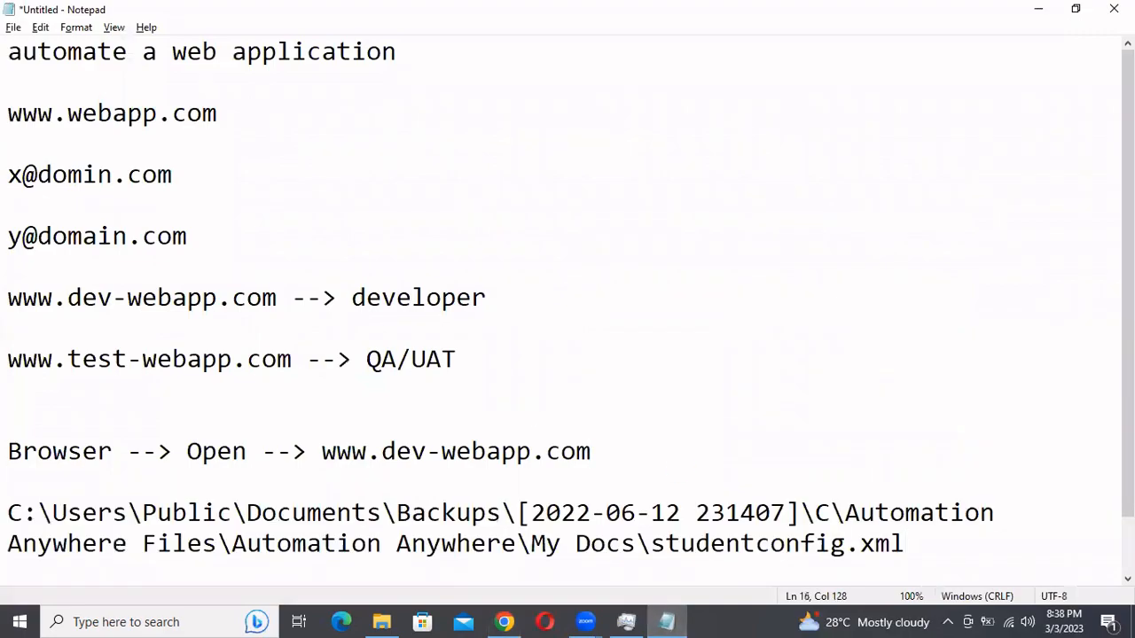
key("alt+Tab")
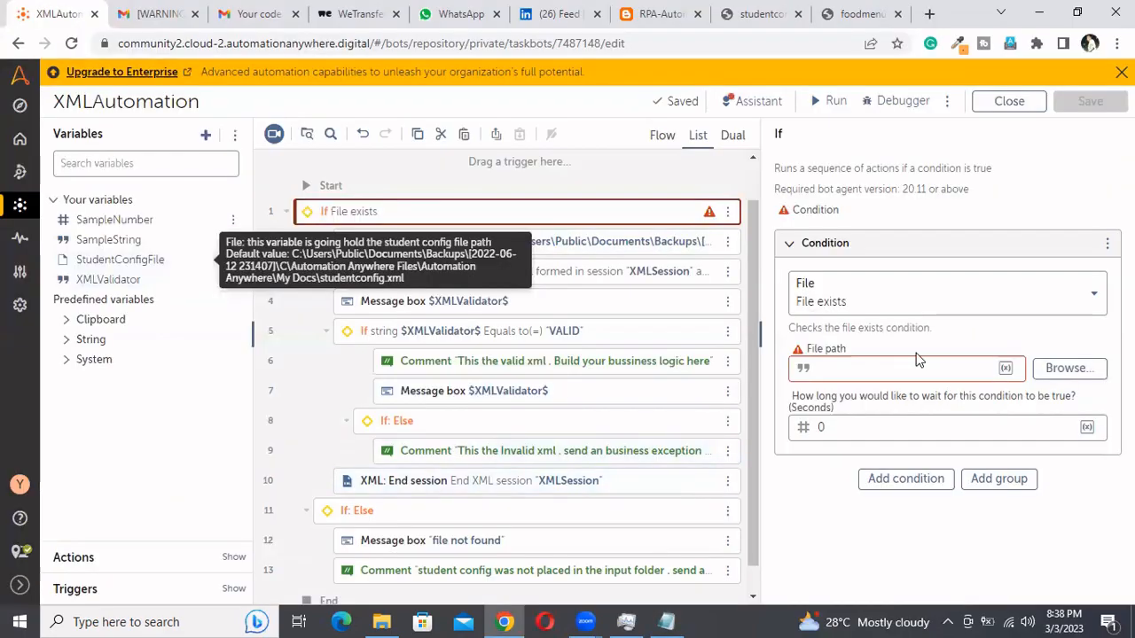
Paste the full studentconfig.xml path as the File exists condition's file path and save the bot
left_click(915, 370)
key("ctrl+v")
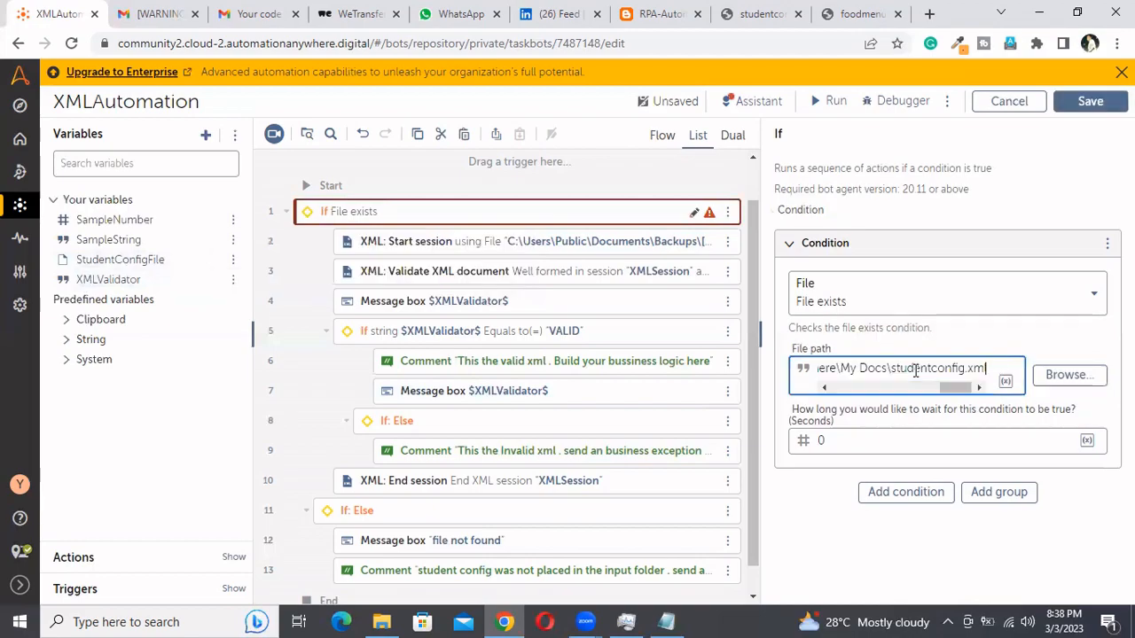
left_click(1083, 103)
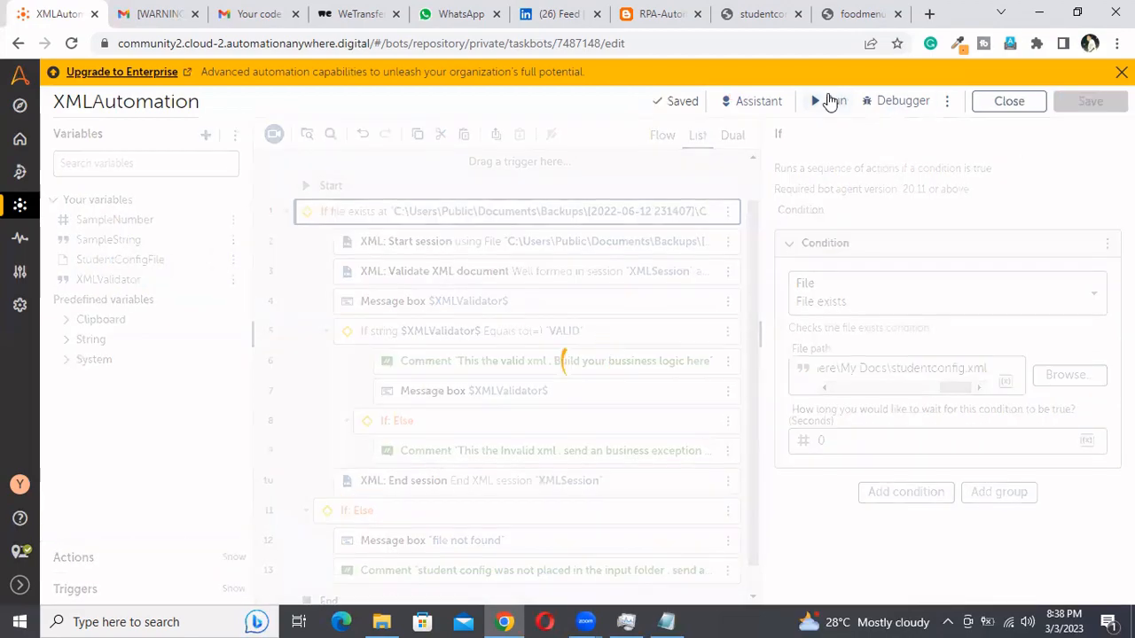
Run the bot and dismiss its message boxes and the run notification
left_click(830, 103)
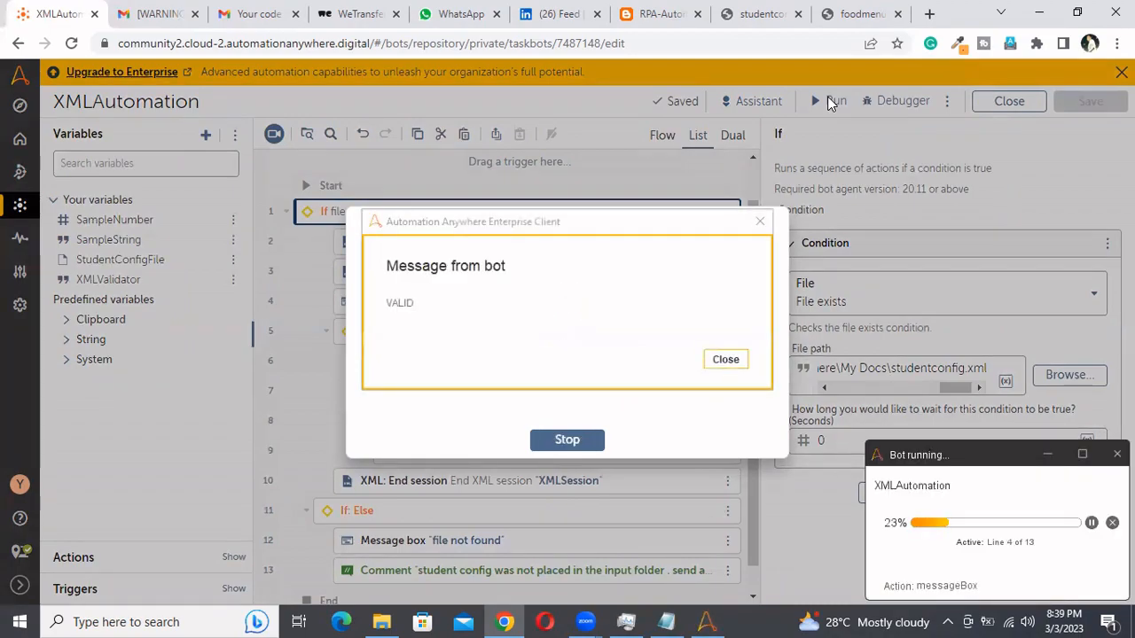
left_click(723, 363)
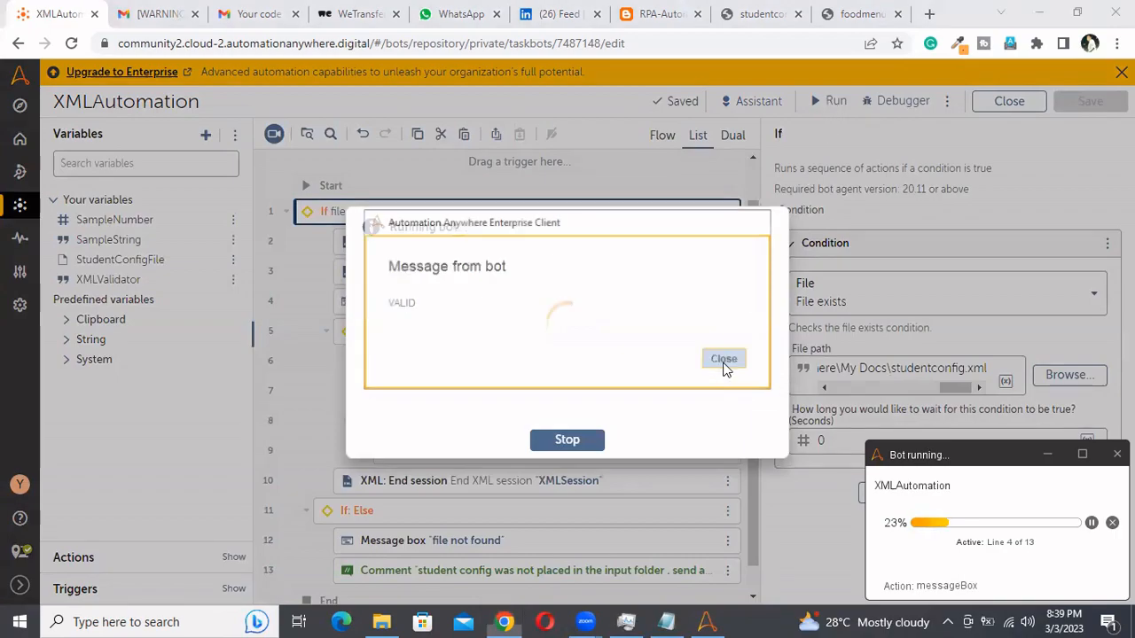
left_click(723, 364)
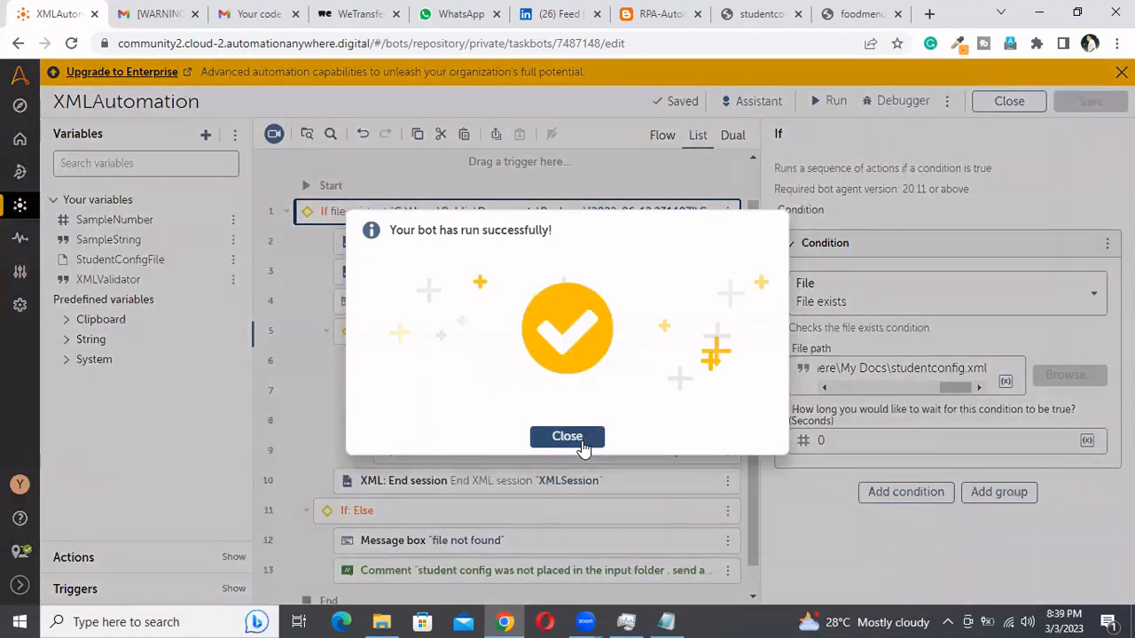
left_click(583, 448)
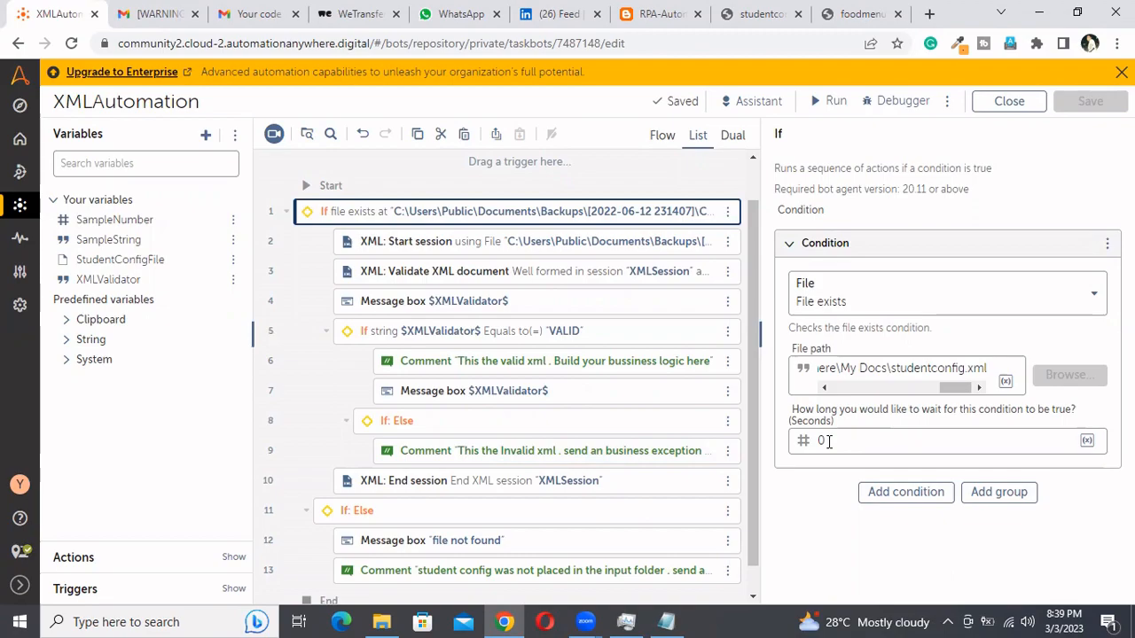
Set the File exists condition's wait time to 60 seconds and save the bot
left_click(828, 441)
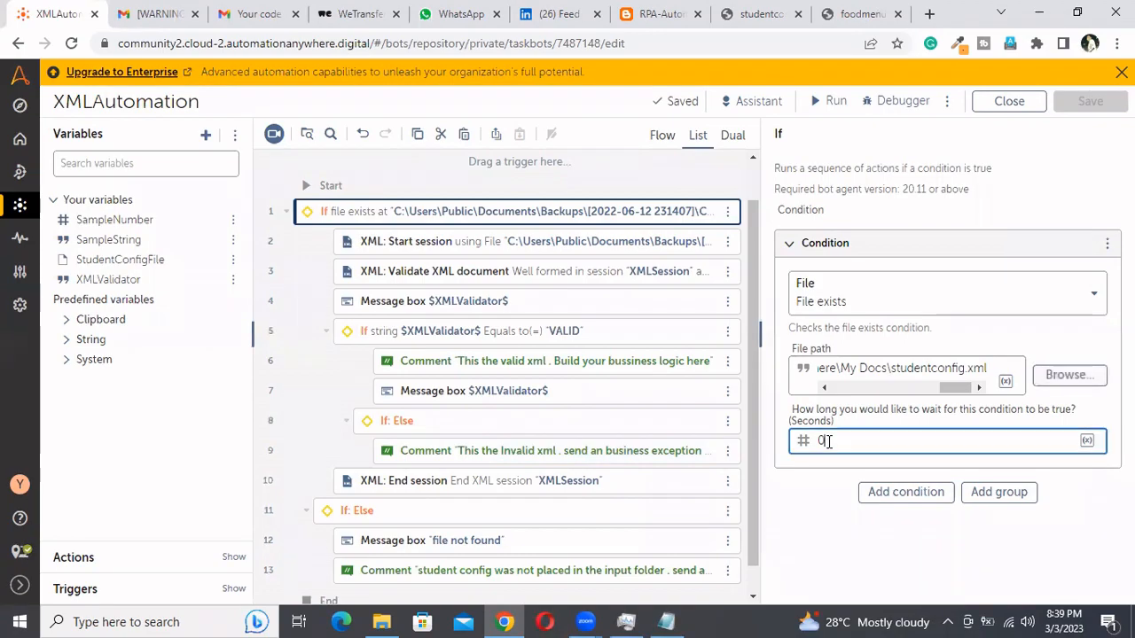
key("BackSpace")
type("6")
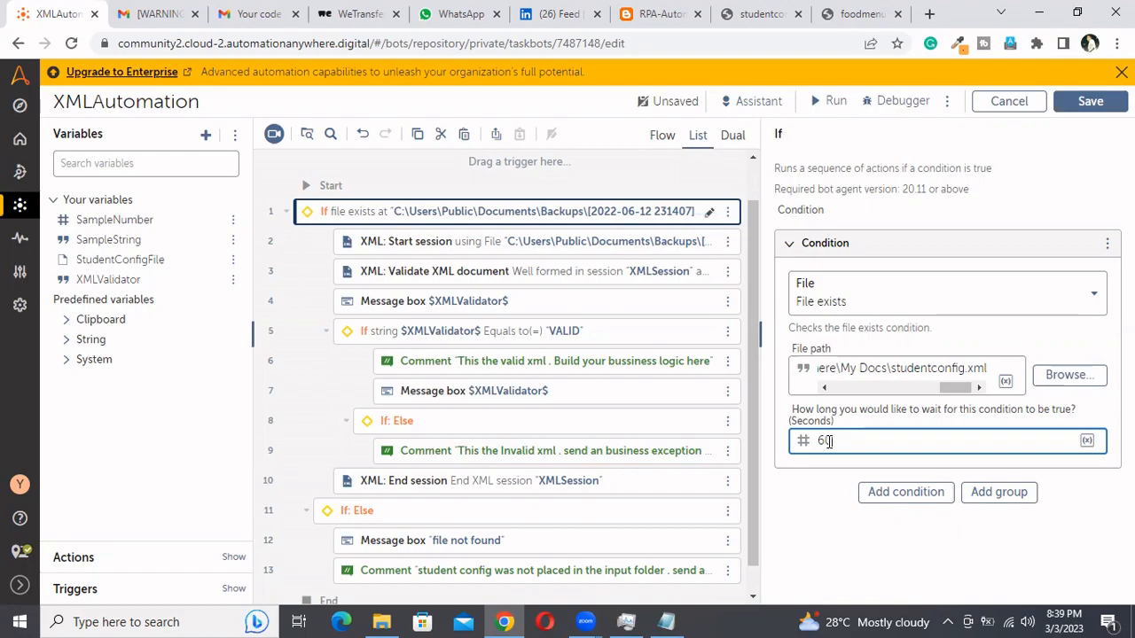
left_click_drag(842, 440, 814, 441)
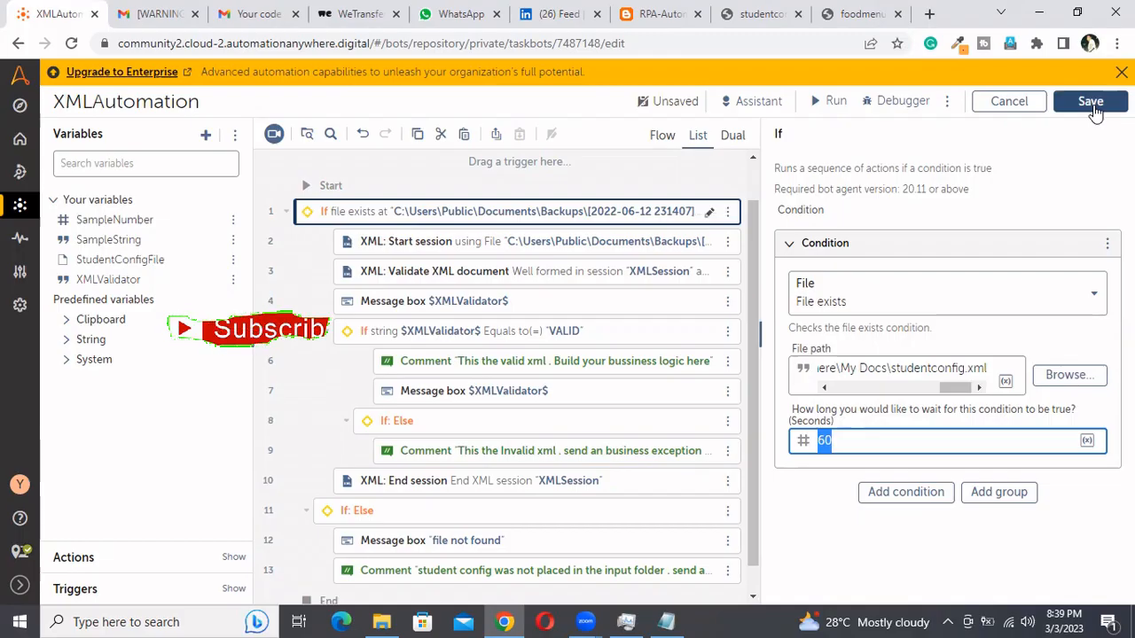
left_click(1091, 103)
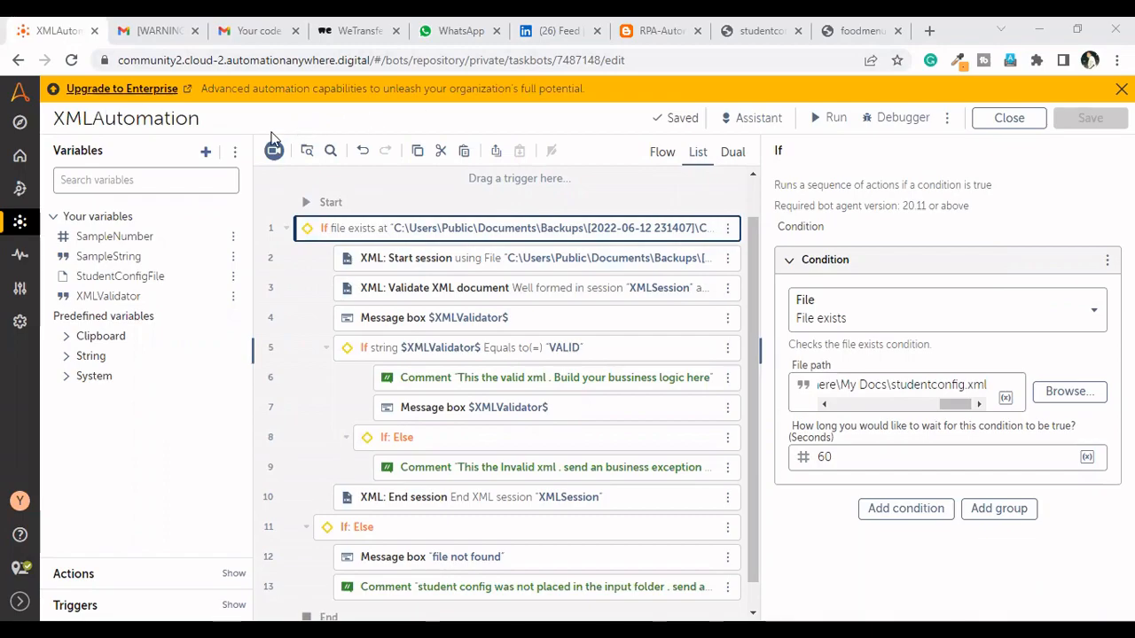
Rename the XMLAutomation bot as ReadConfig
left_click(192, 124)
double_click(304, 348)
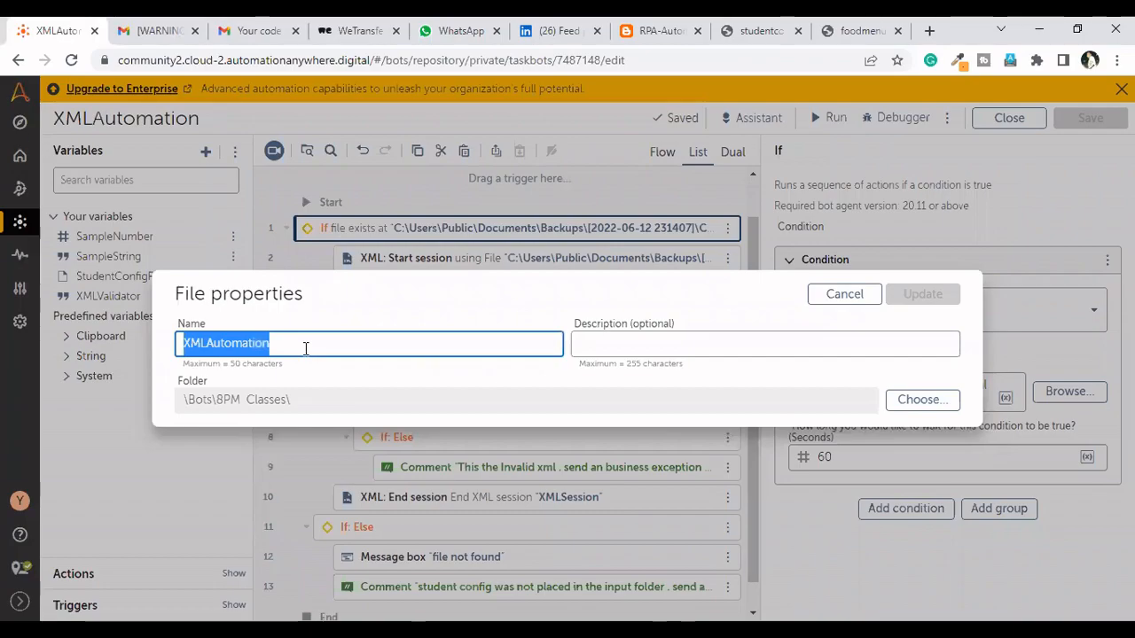
type("ReadConfig")
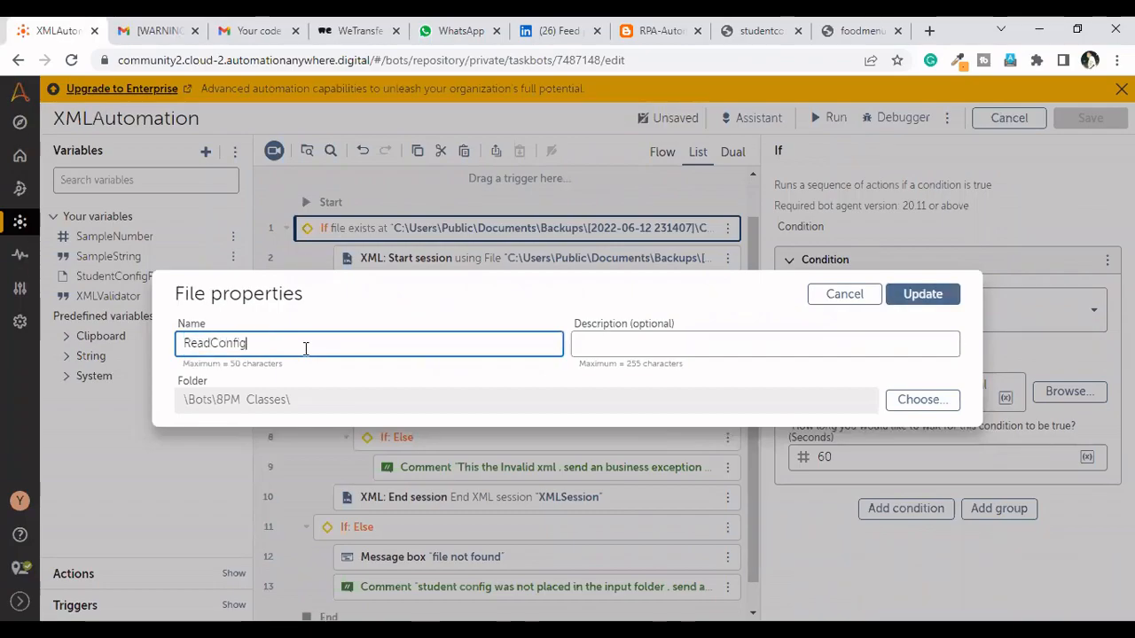
left_click(923, 298)
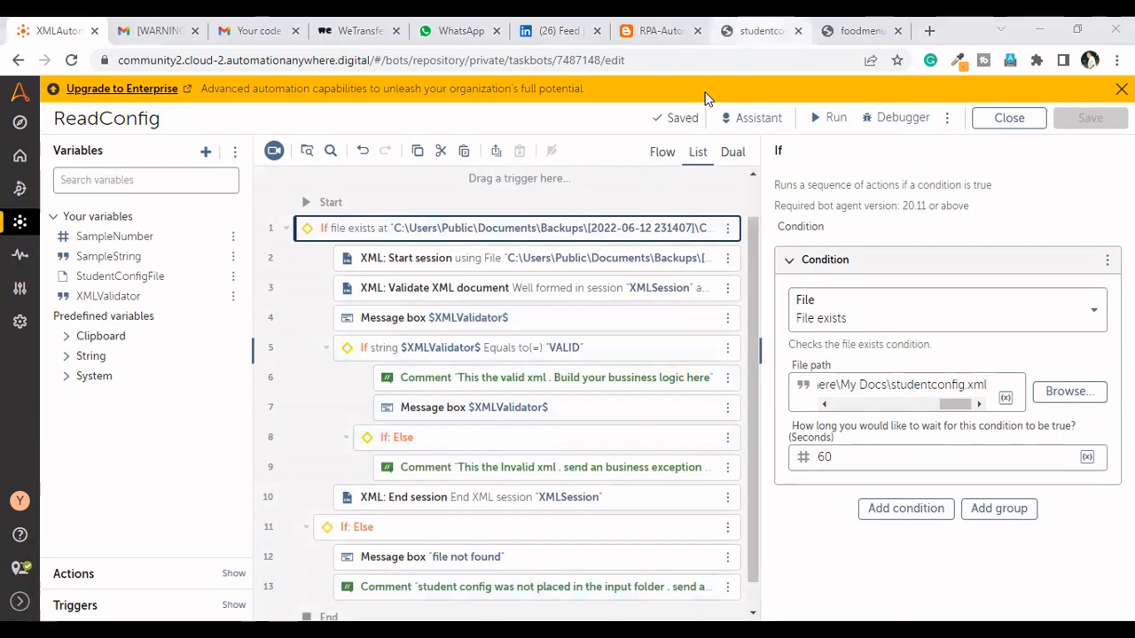
Examine the url, path and test elements in the studentconfig XML file
left_click(761, 31)
left_click(148, 268)
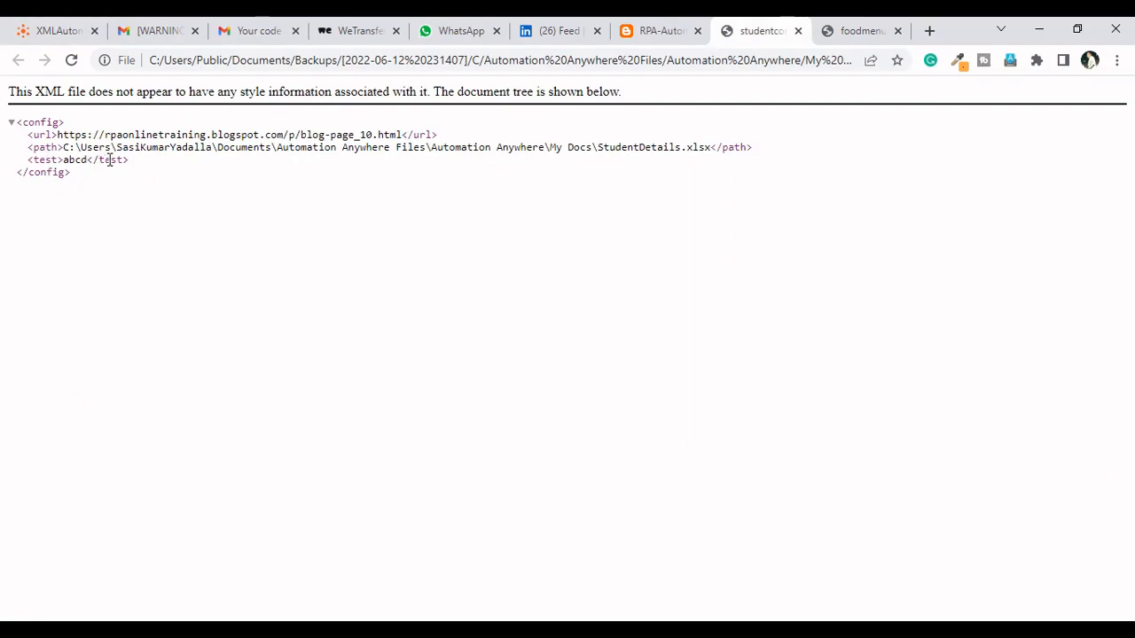
left_click_drag(126, 161, 23, 166)
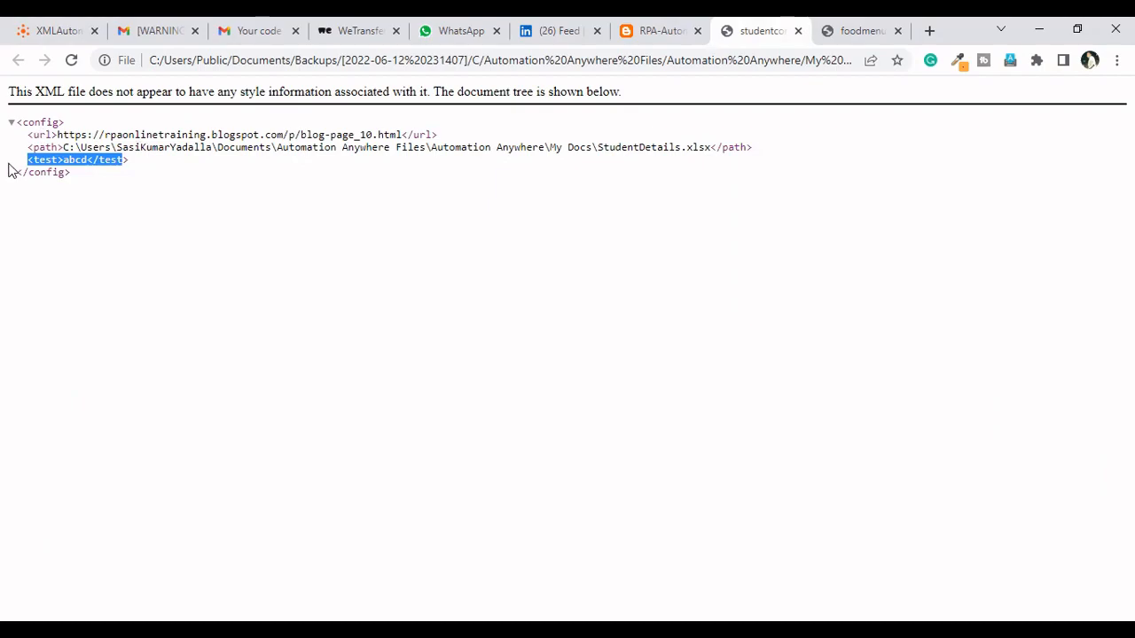
left_click(419, 400)
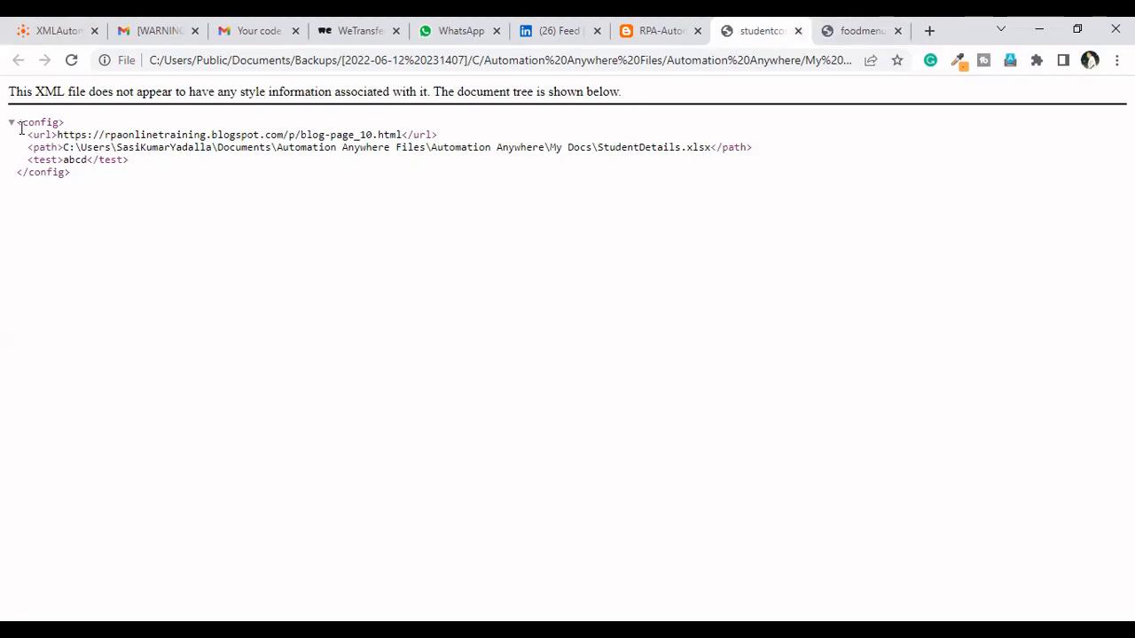
left_click_drag(29, 135, 767, 149)
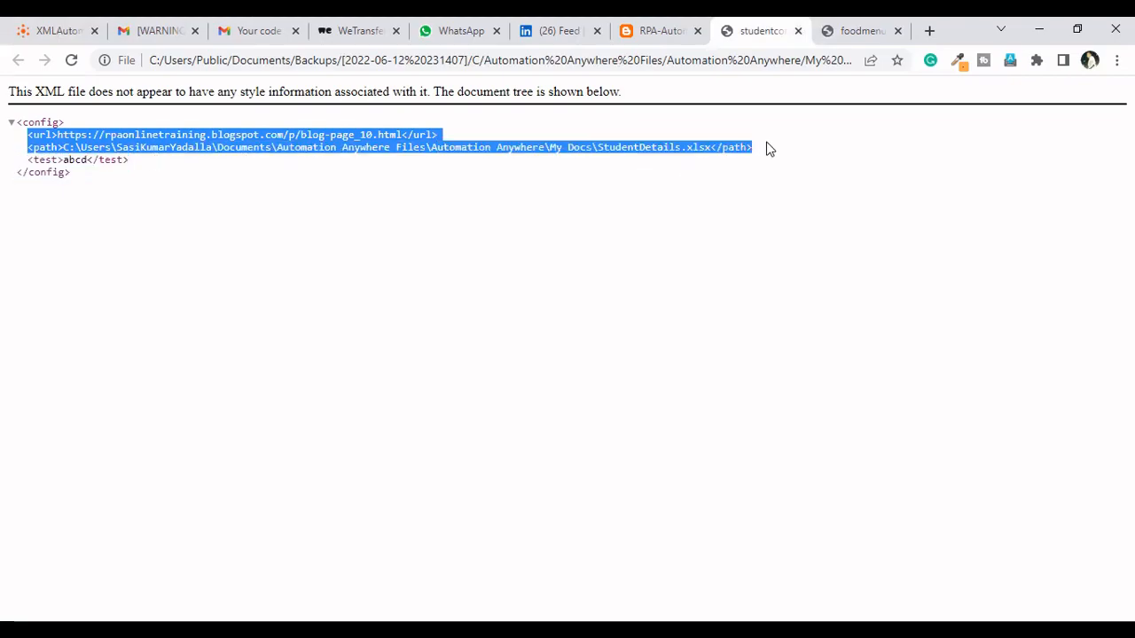
Expand the second food node in the foodmenu XML, then view the student registration form page that studentconfig's url element points to
left_click(860, 26)
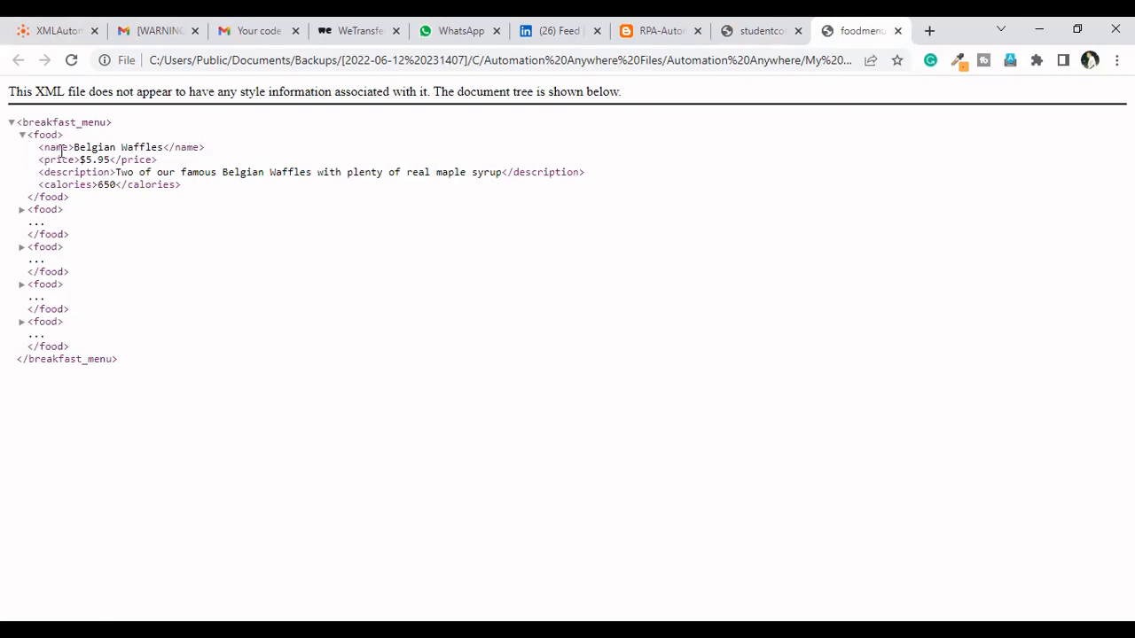
left_click(22, 210)
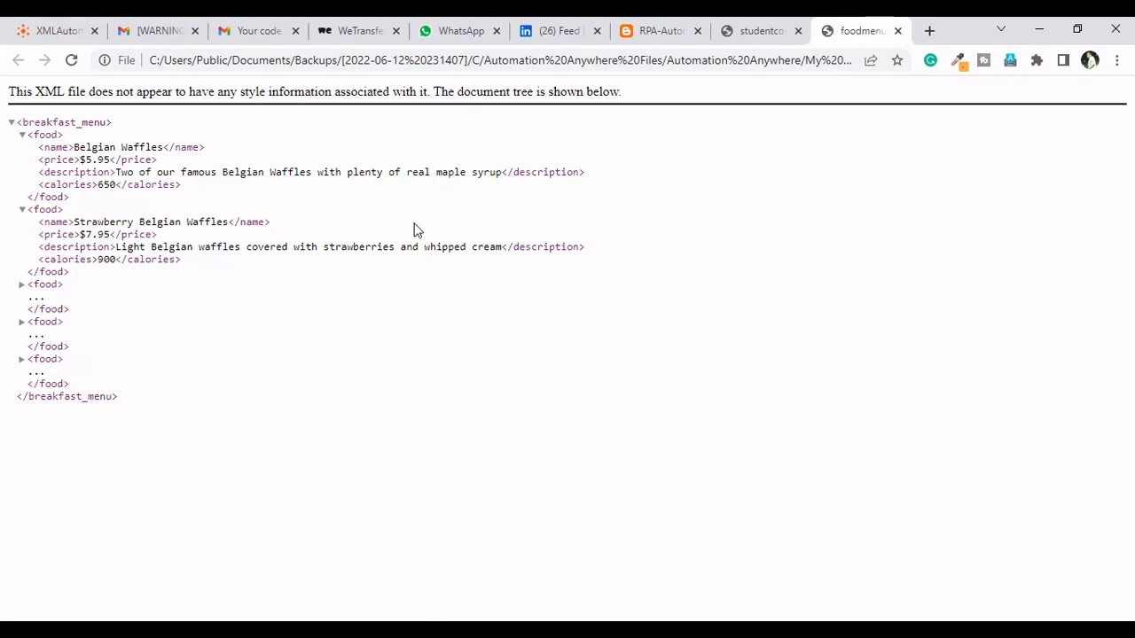
left_click(714, 41)
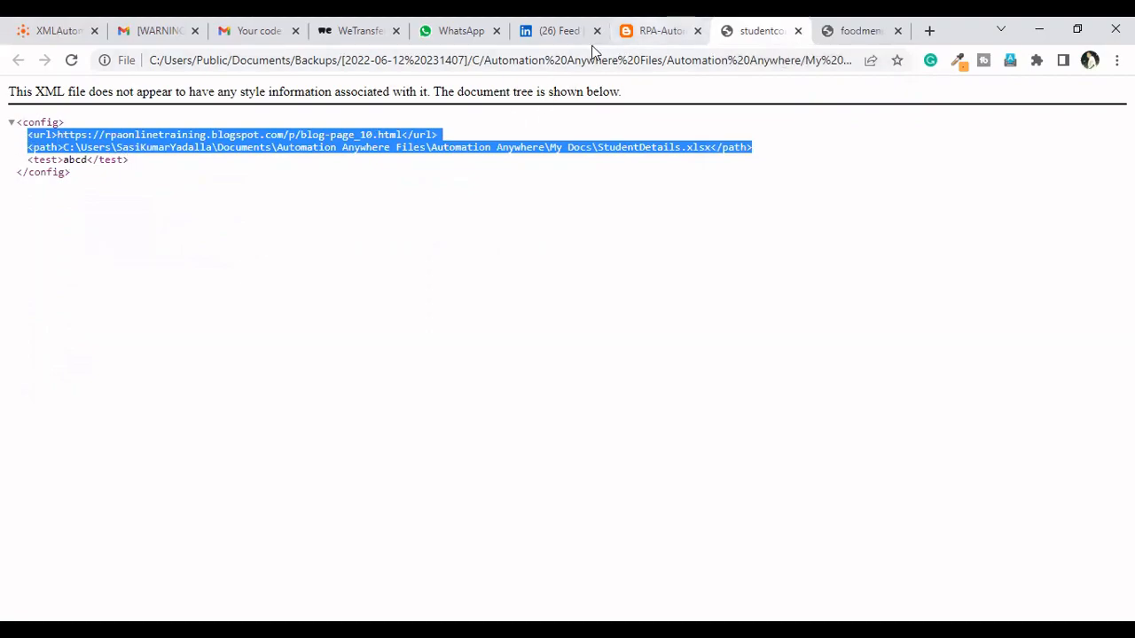
left_click(631, 33)
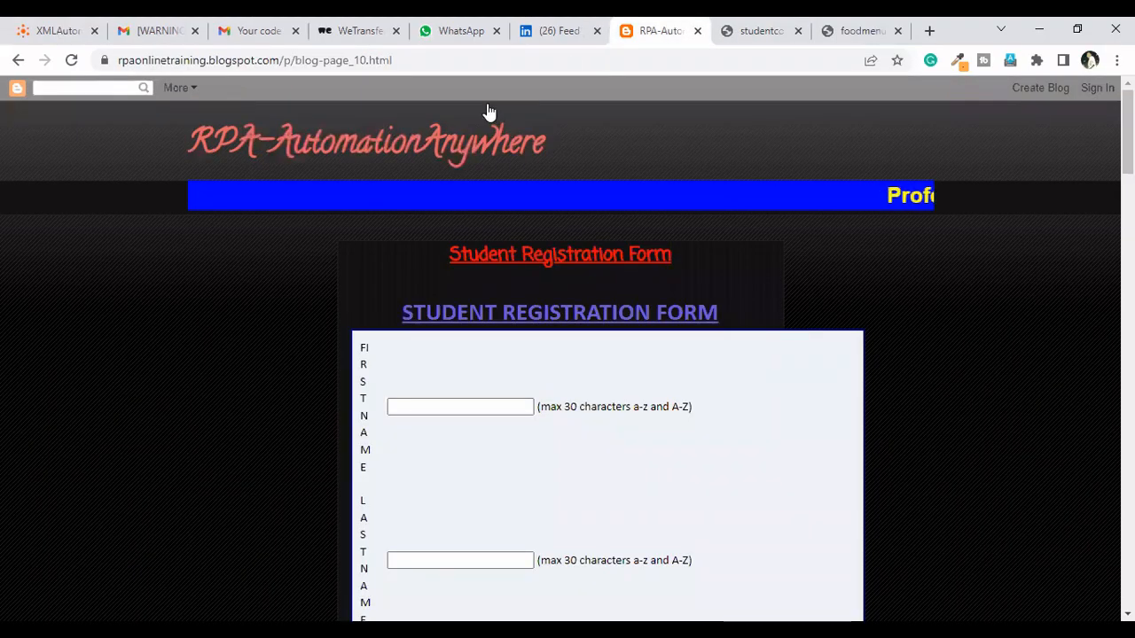
Add an XML Get single node action right after the valid-XML comment in the ReadConfig bot
left_click(53, 30)
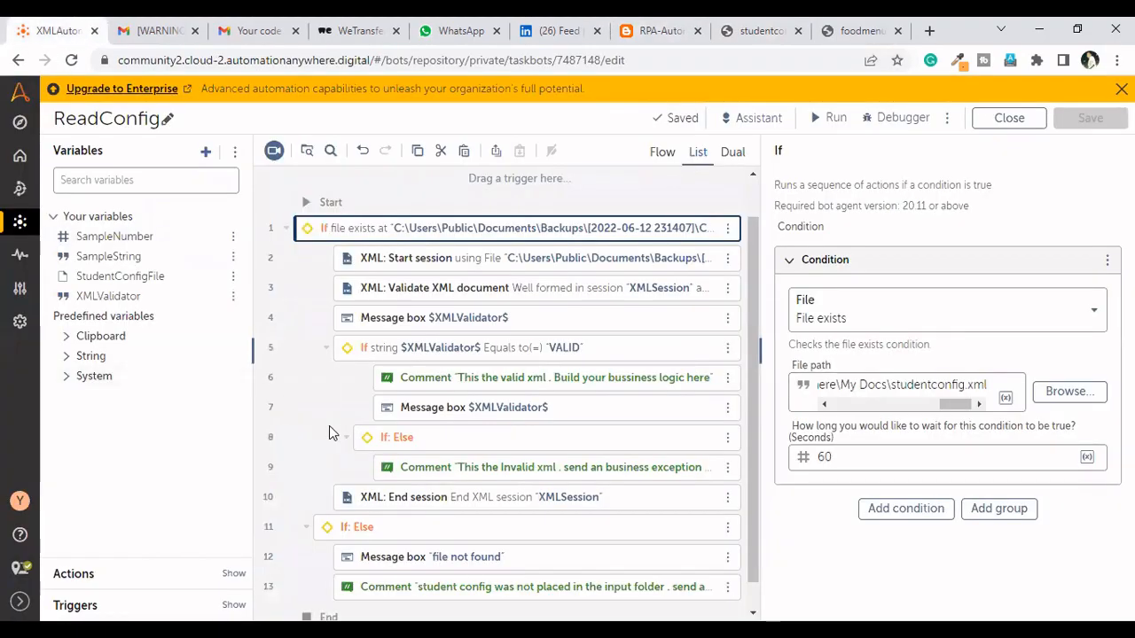
left_click(121, 580)
left_click(226, 213)
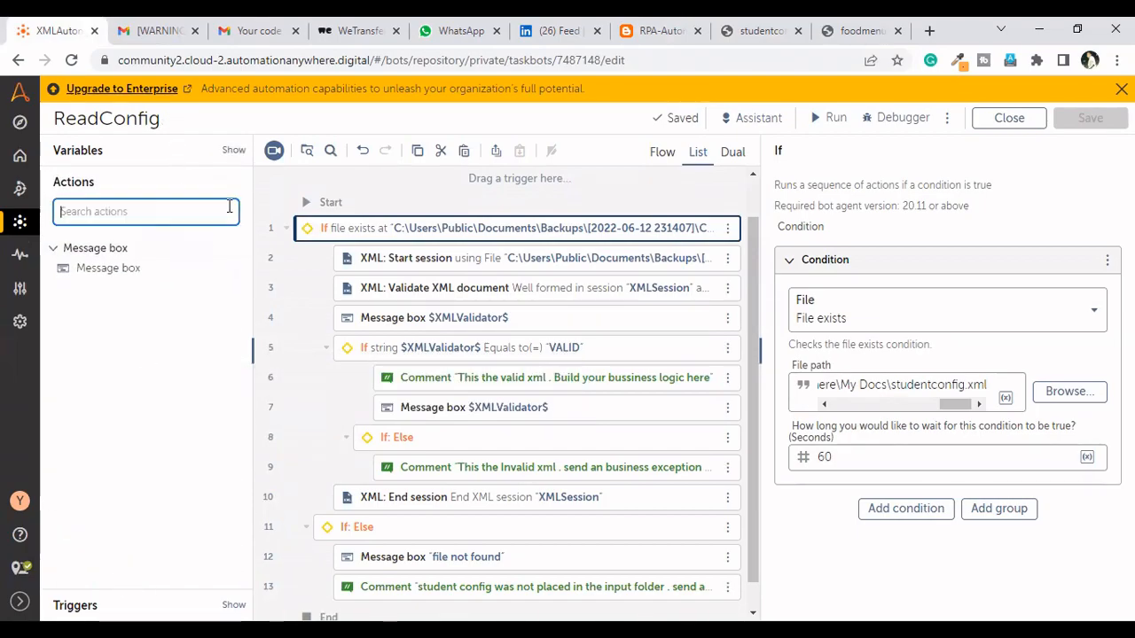
type("get")
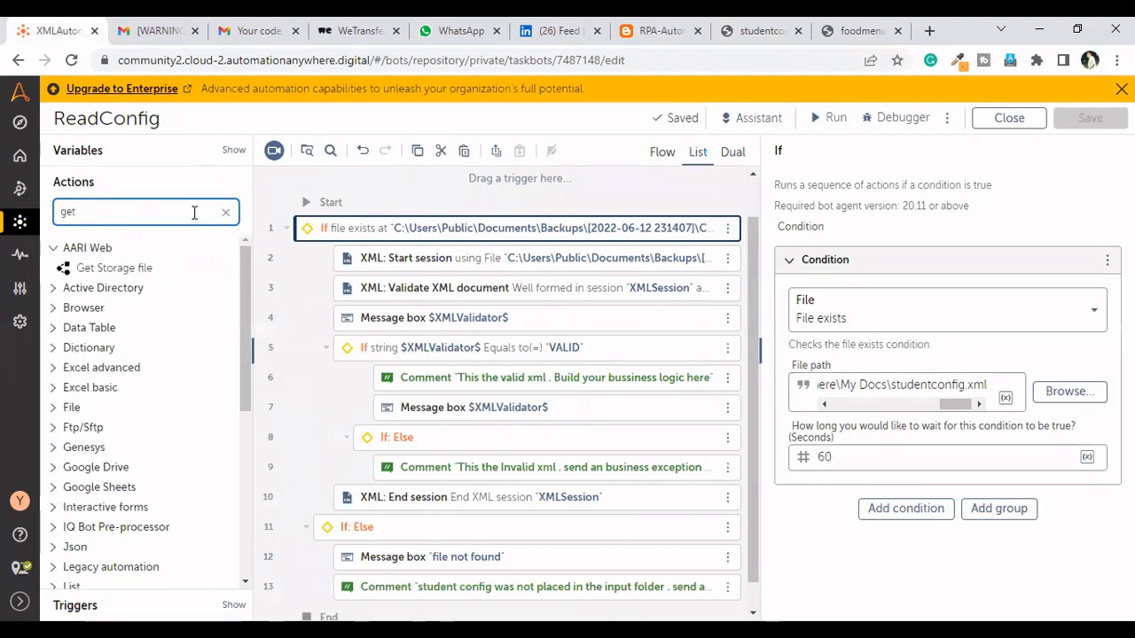
key("BackSpace")
key("BackSpace")
key("BackSpace")
type("xml")
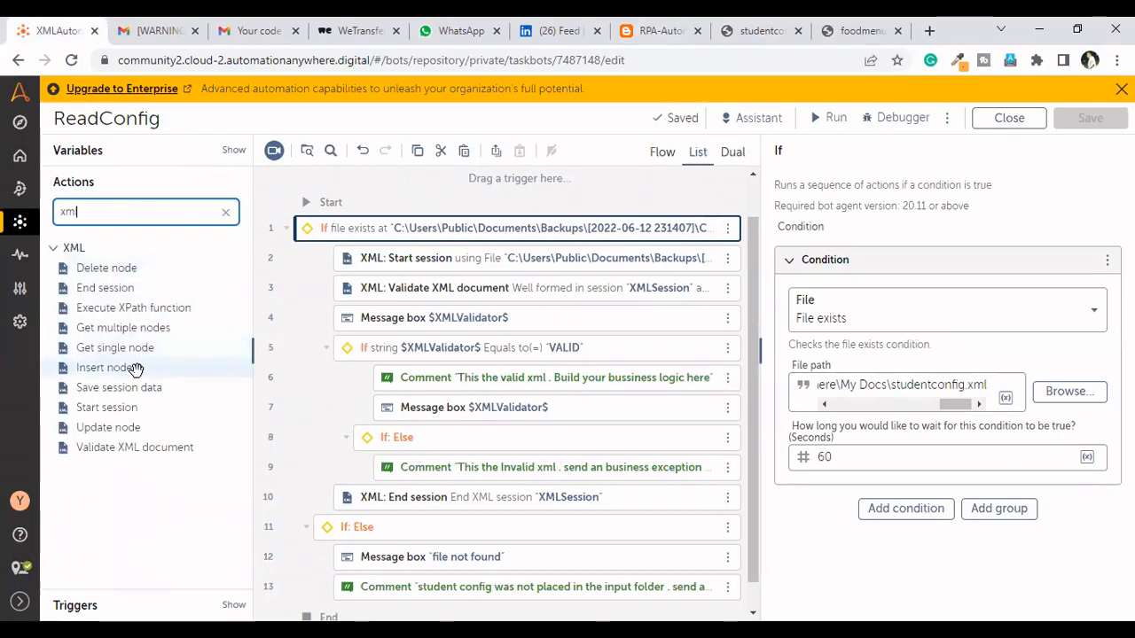
left_click_drag(118, 351, 477, 399)
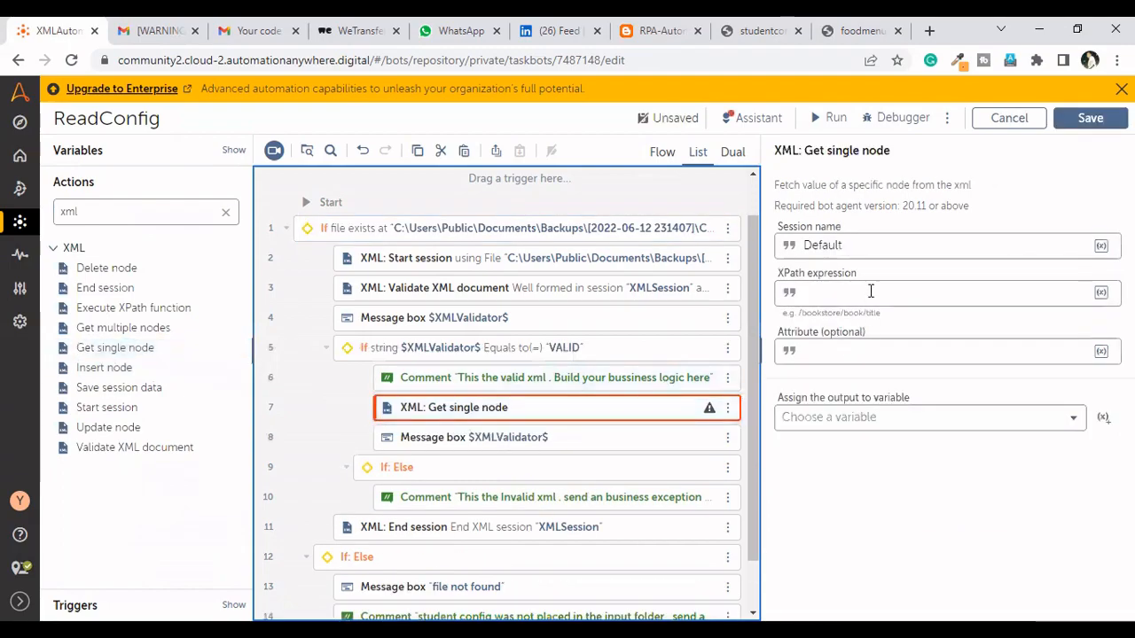
Set the Get single node action's session name to XMLSession, copied from the XML Start session action
left_click(914, 236)
key("ctrl+a")
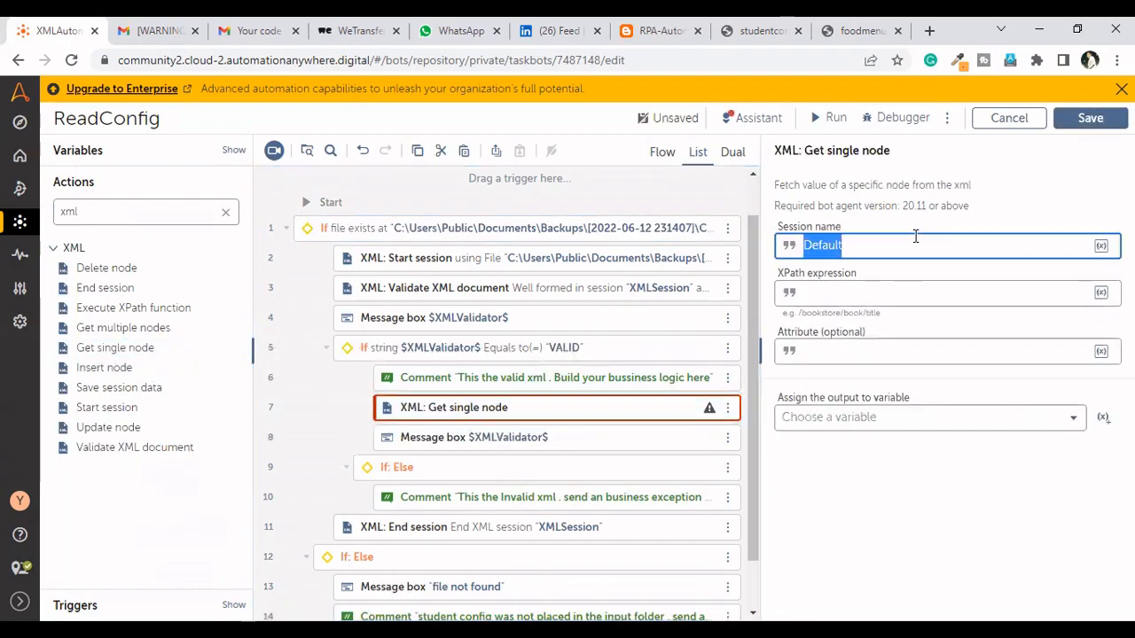
key("ctrl+v")
key("ctrl+a")
key("BackSpace")
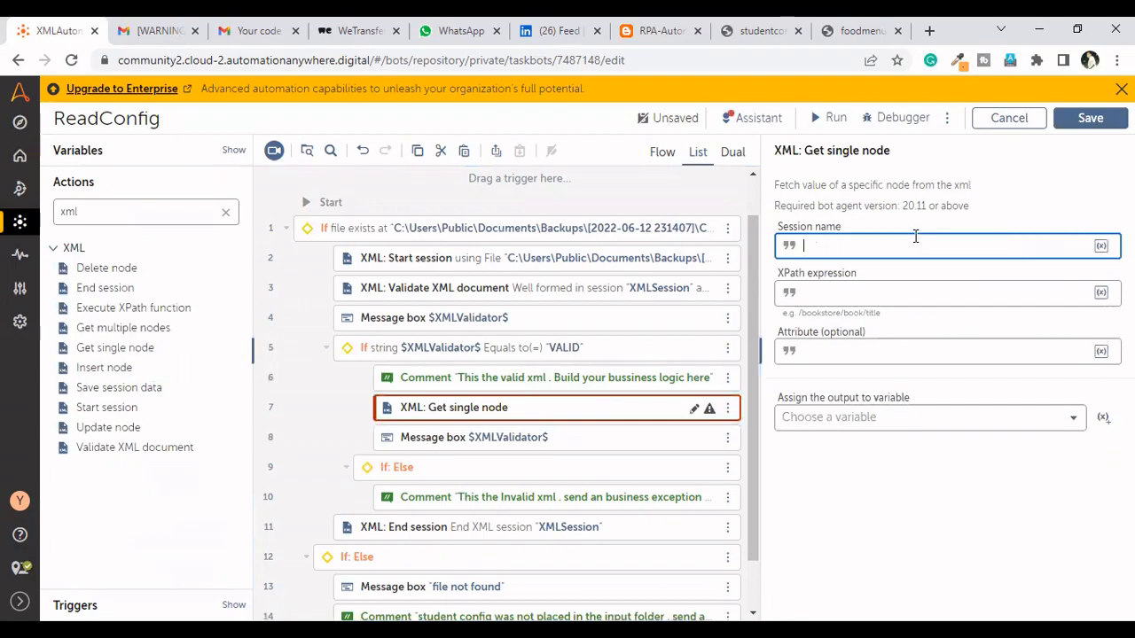
left_click(563, 231)
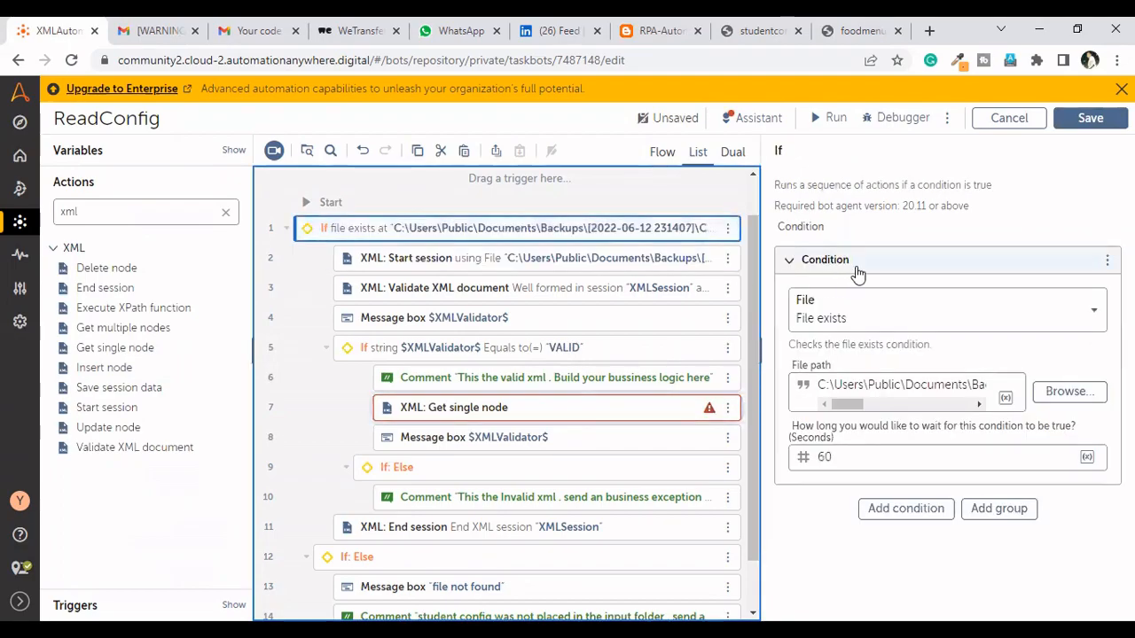
left_click(469, 265)
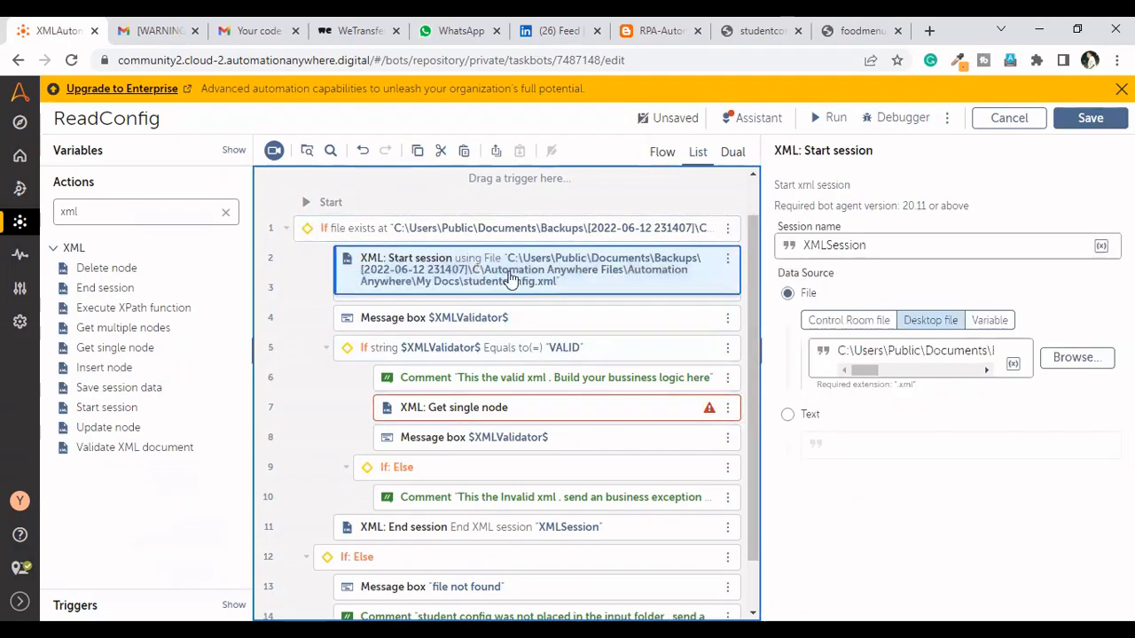
double_click(886, 244)
key("ctrl+c")
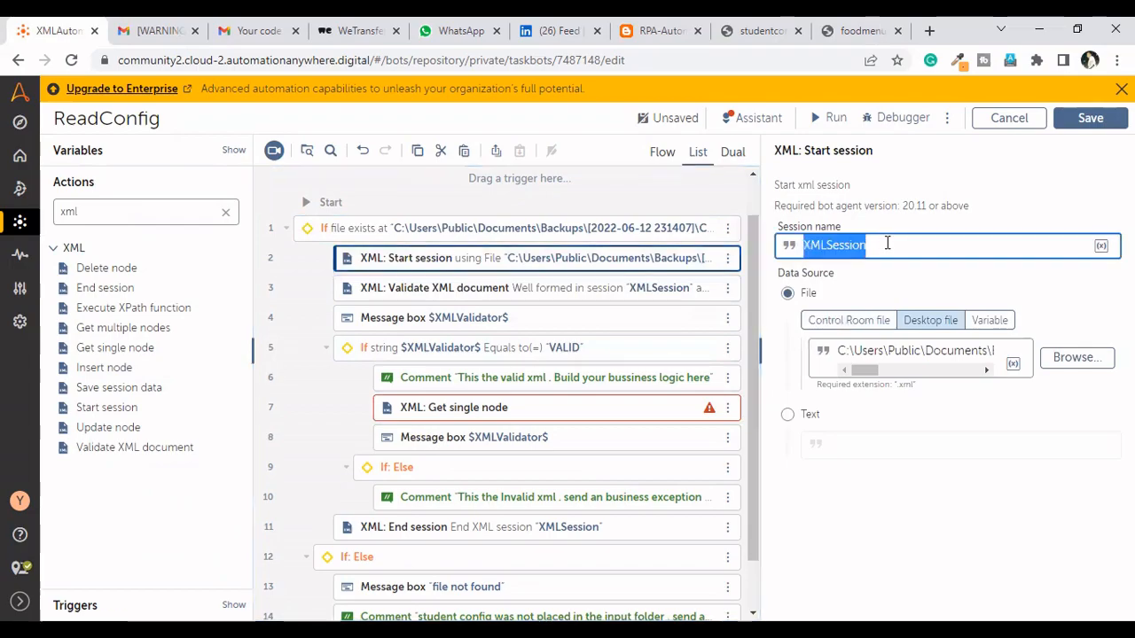
left_click(496, 409)
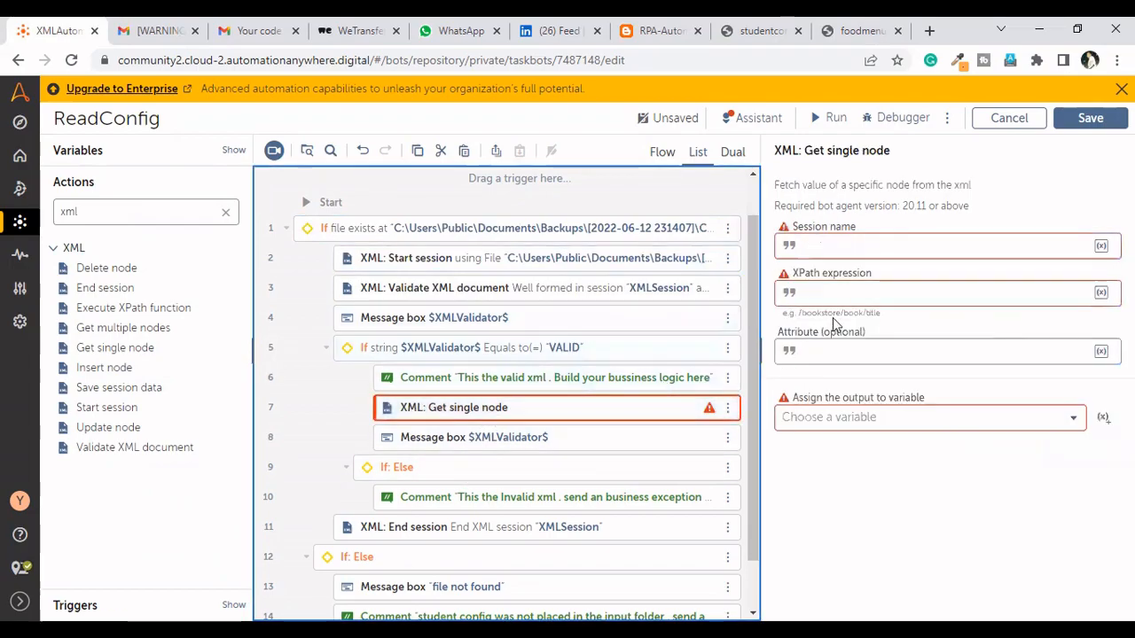
left_click(864, 245)
key("ctrl+v")
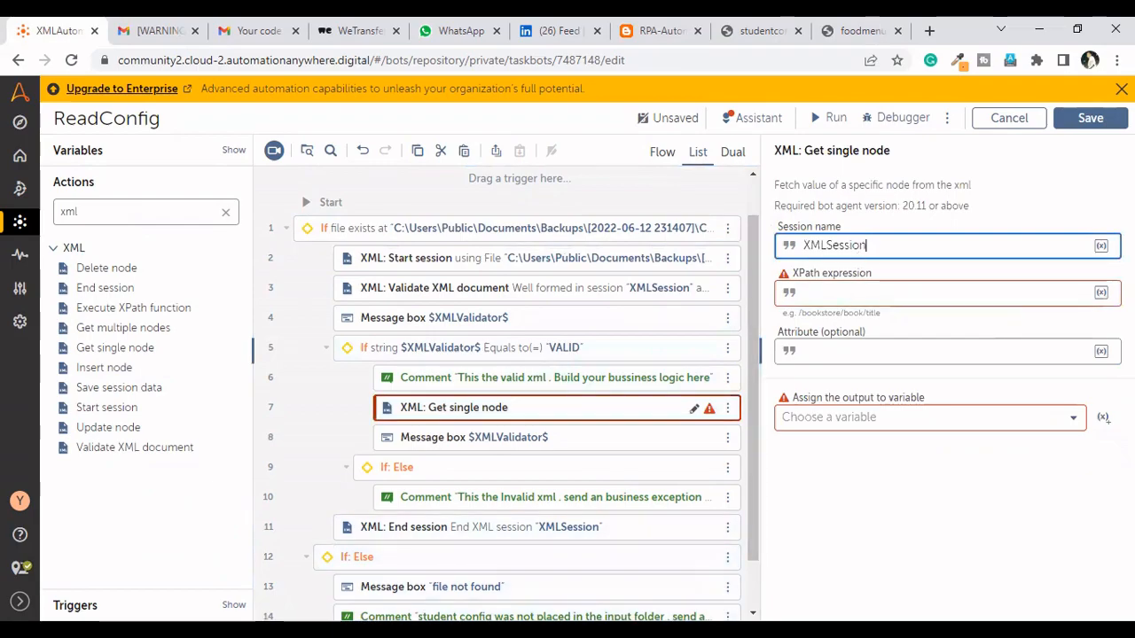
Set the Get single node action's XPath expression to /config/url, taking the root element name from the studentconfig XML
left_click(741, 34)
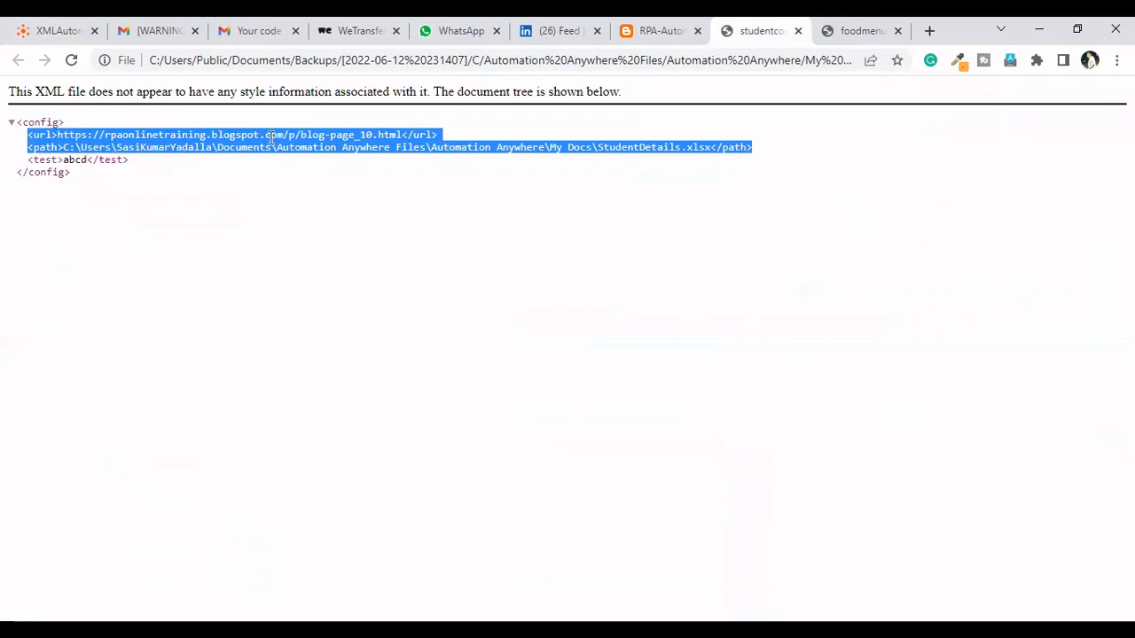
key("alt+Tab")
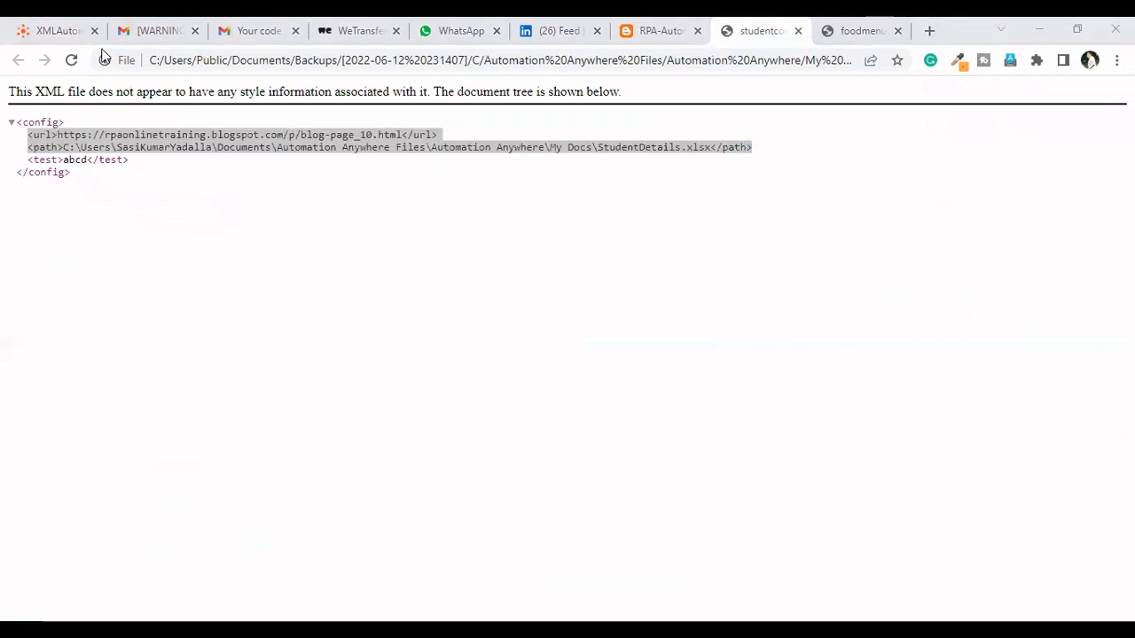
left_click(71, 30)
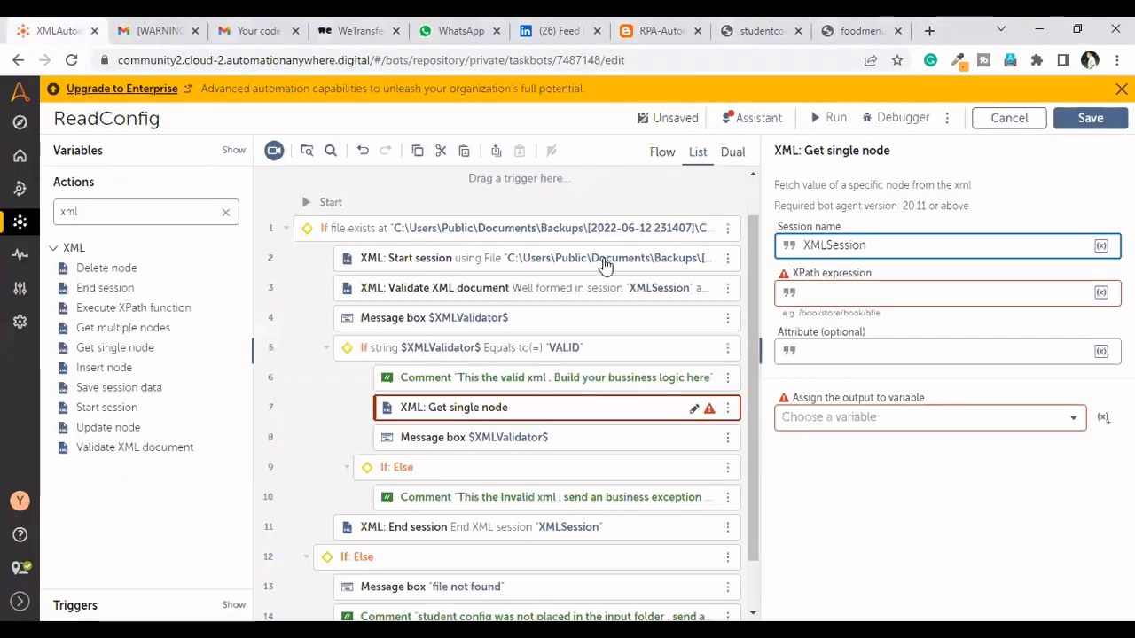
left_click(829, 295)
type("/")
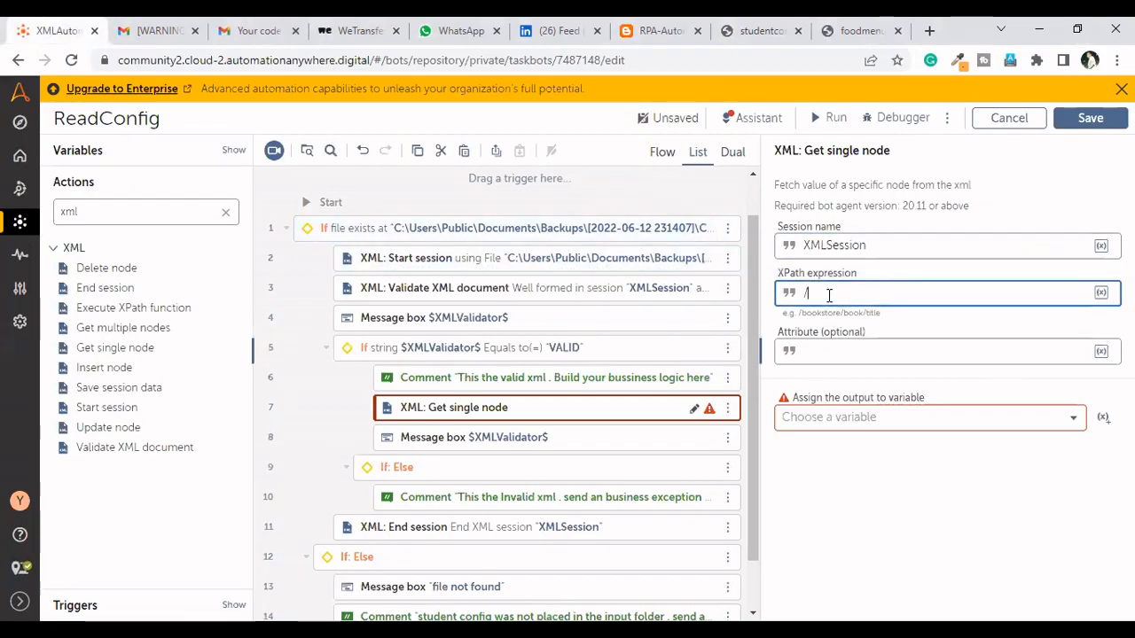
left_click(738, 45)
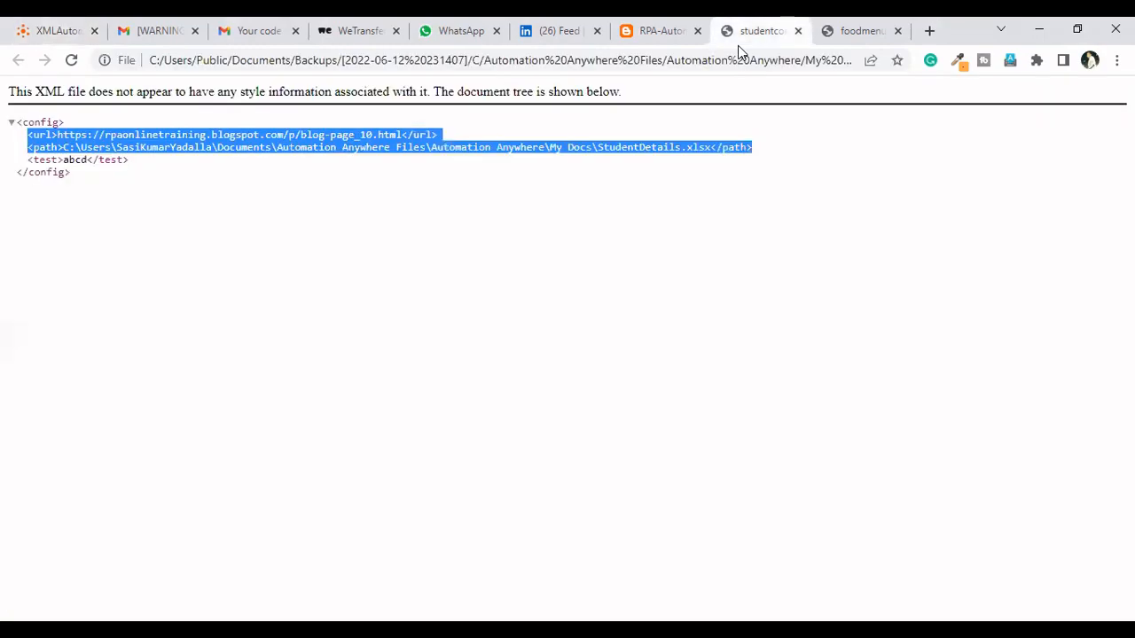
left_click_drag(60, 122, 23, 121)
key("ctrl+c")
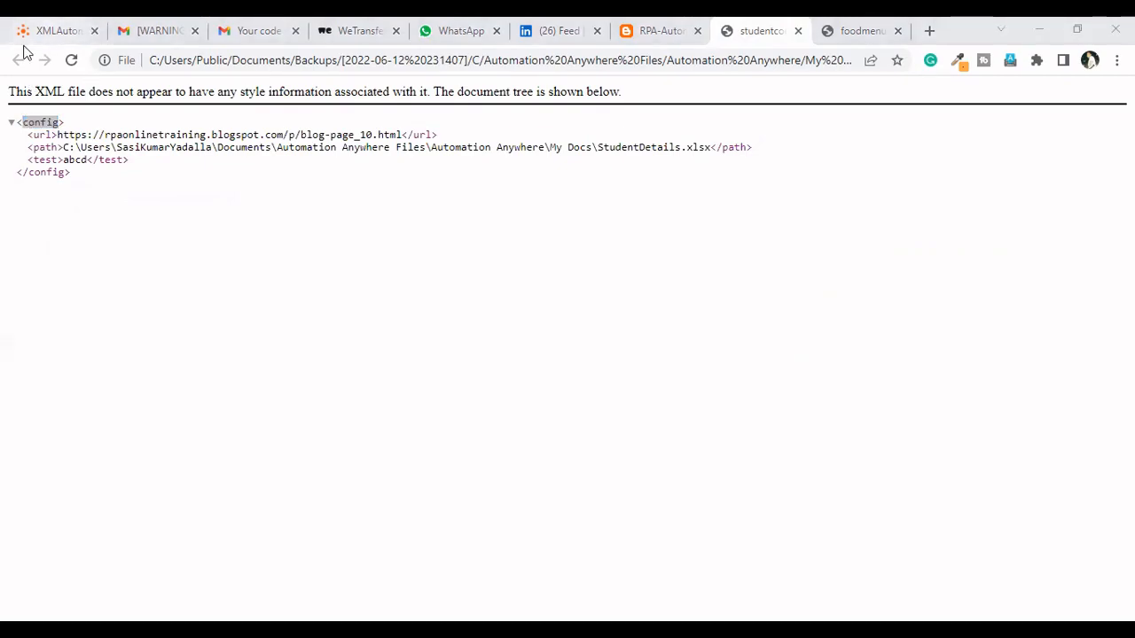
left_click(25, 44)
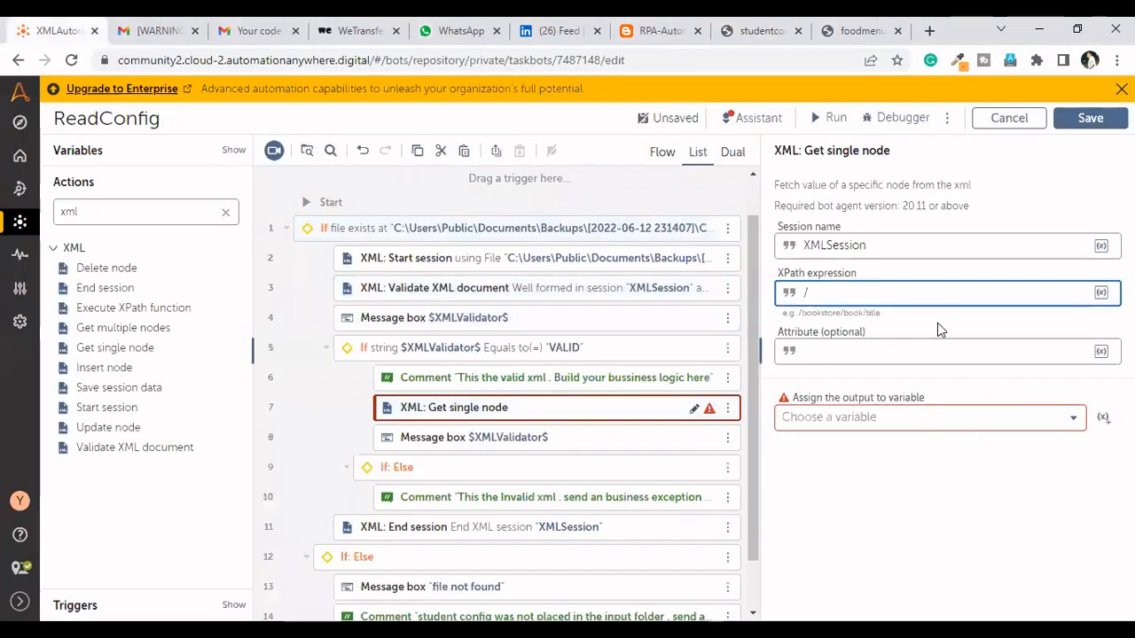
key("ctrl+v")
left_click(804, 295)
type("/url")
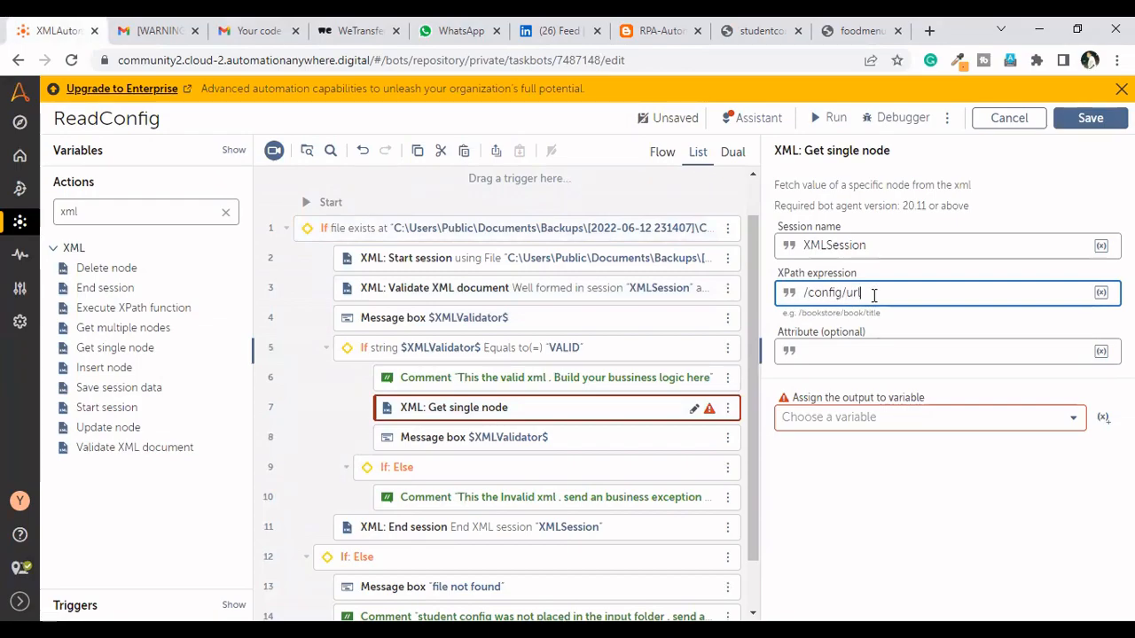
Create the string variable StudentRegistrationURL as the Get single node action's output and save the bot
left_click(1103, 419)
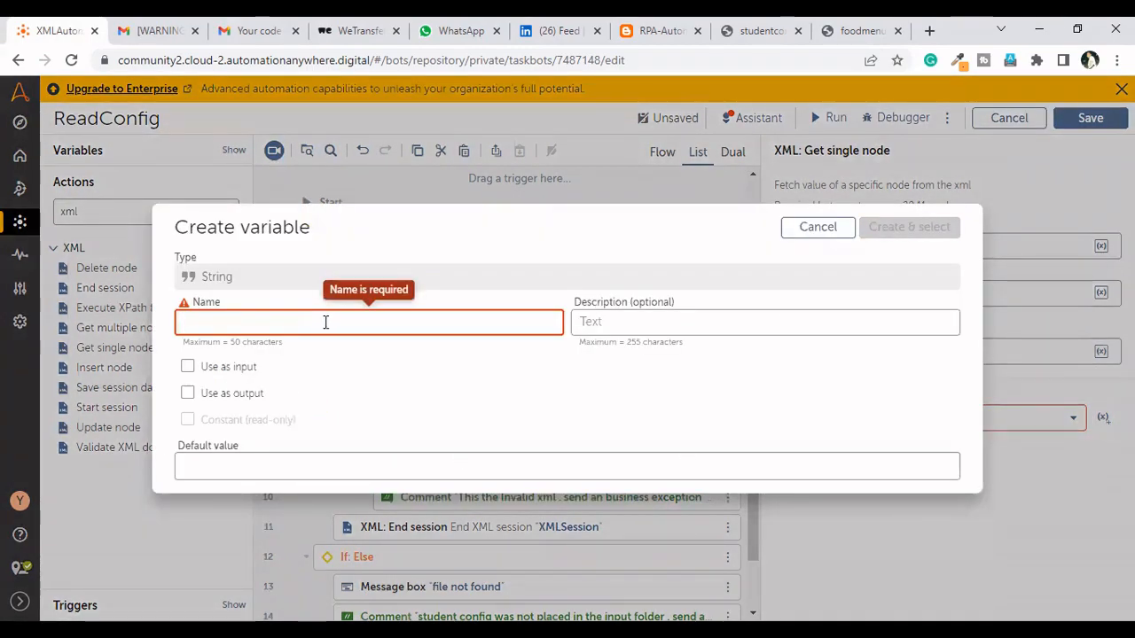
type("Stu")
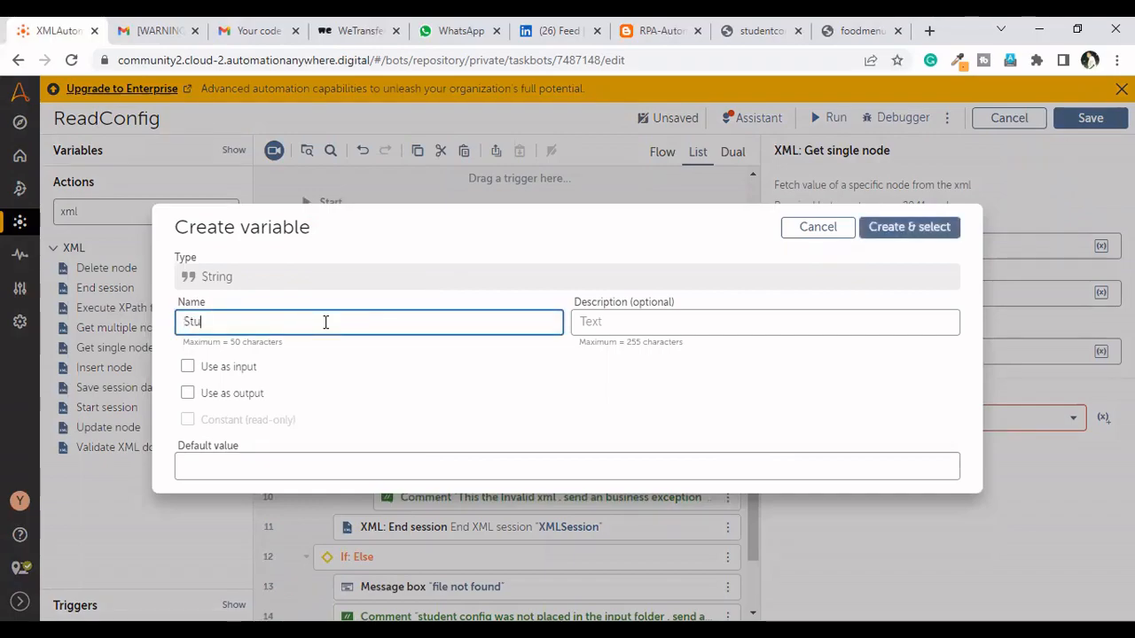
type("dentRegistratio")
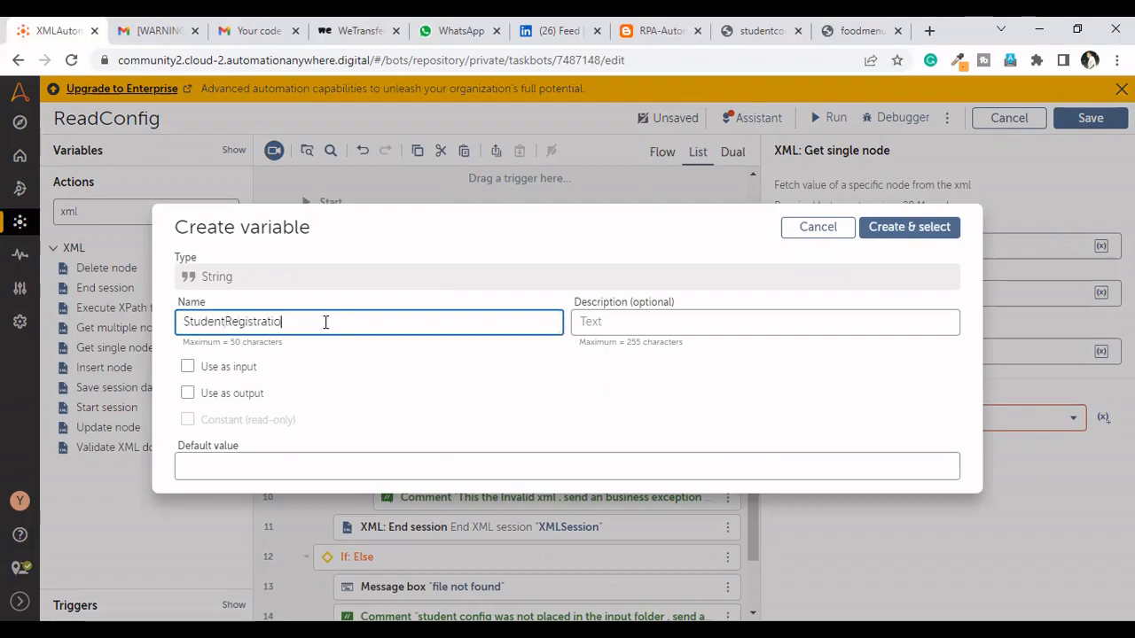
type("nUR")
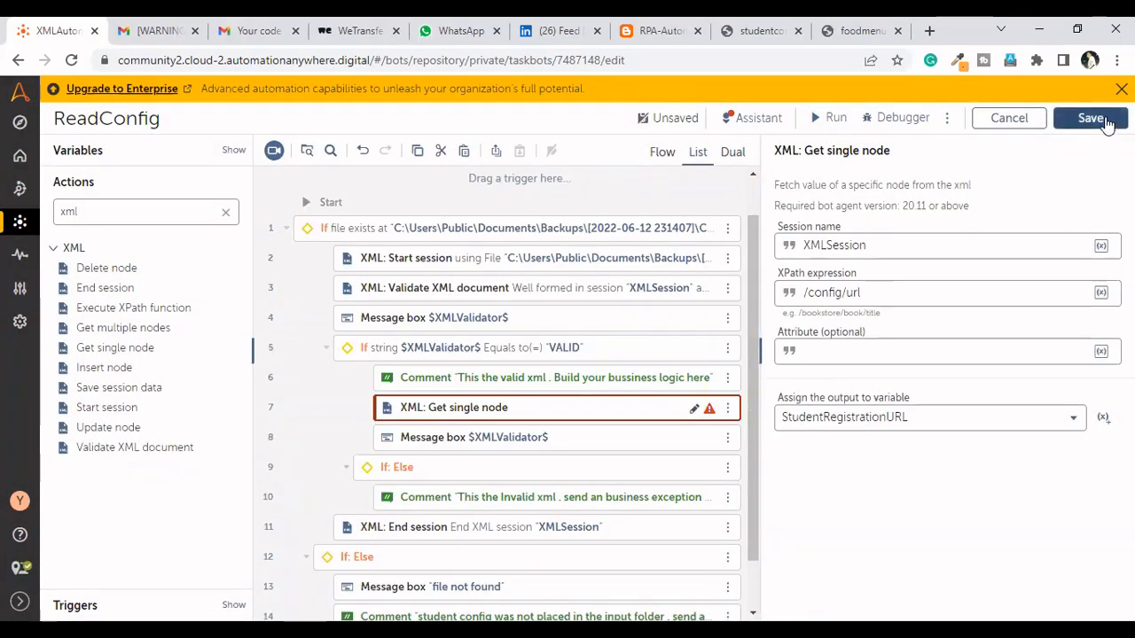
left_click(1105, 124)
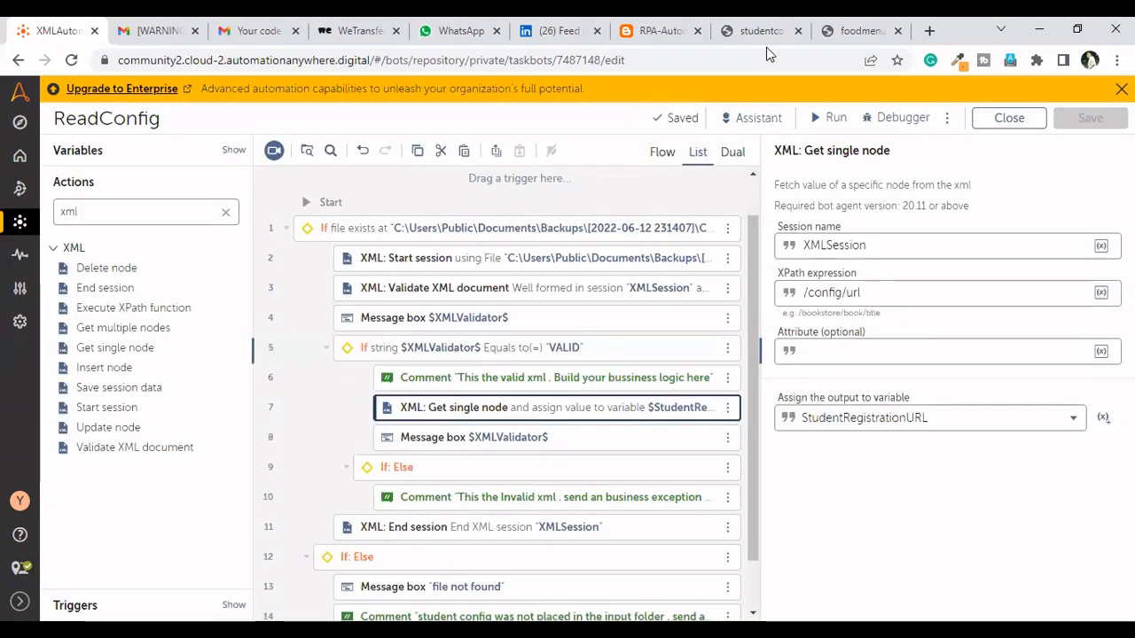
Examine the path element under config in the studentconfig XML against the url node's XPath expression
left_click(766, 40)
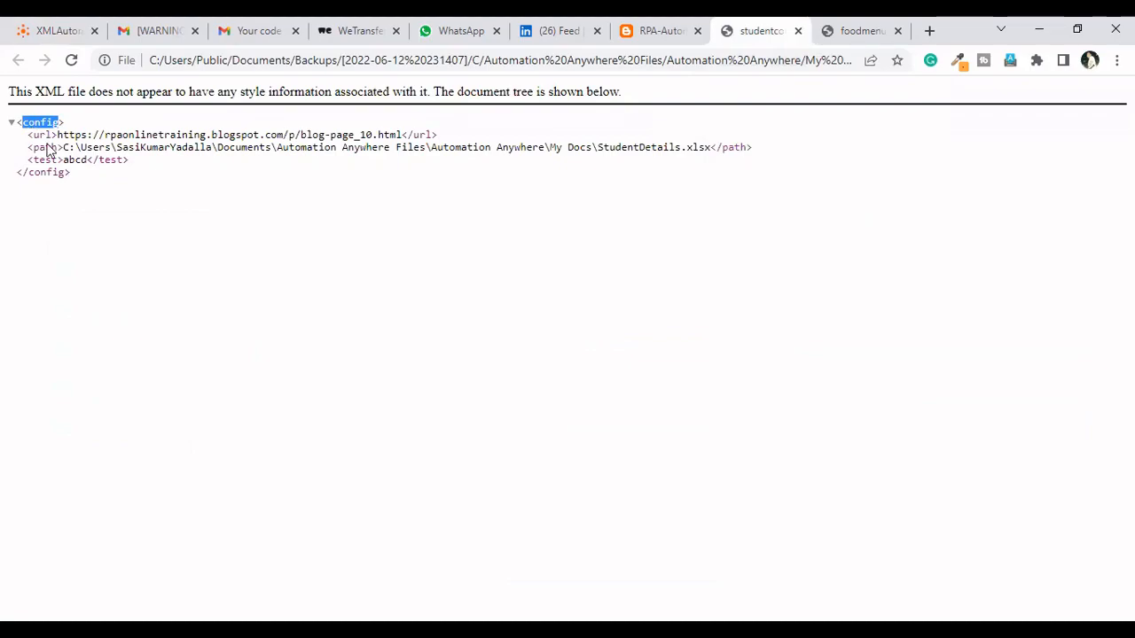
key("alt+Tab")
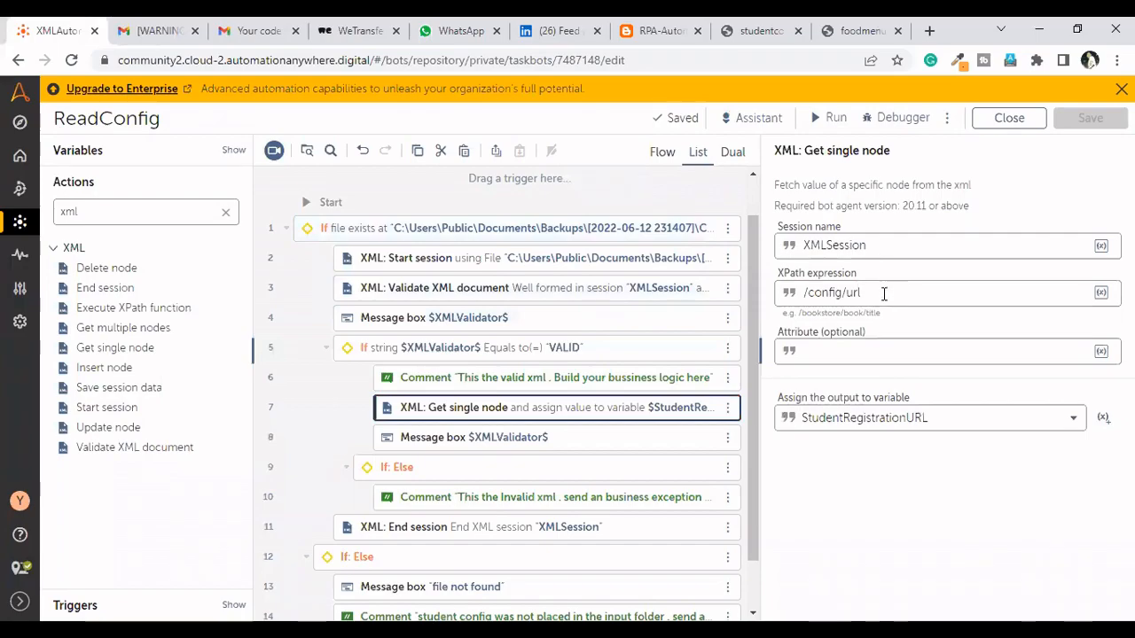
left_click_drag(882, 294, 802, 293)
left_click_drag(900, 292, 803, 292)
left_click(884, 292)
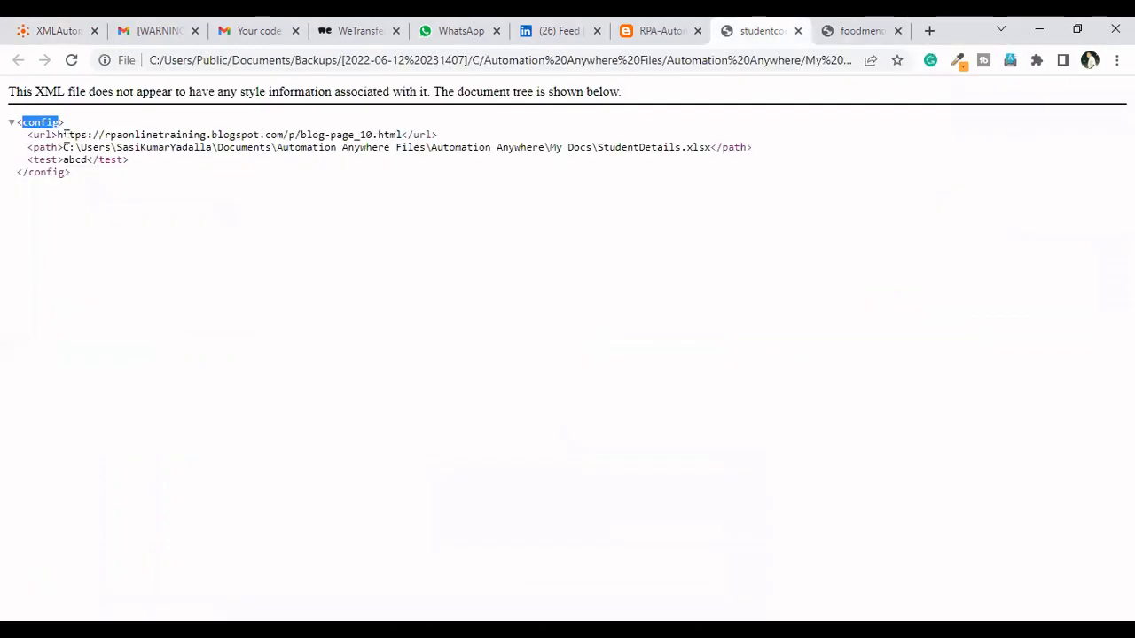
left_click_drag(57, 148, 32, 149)
left_click(57, 148)
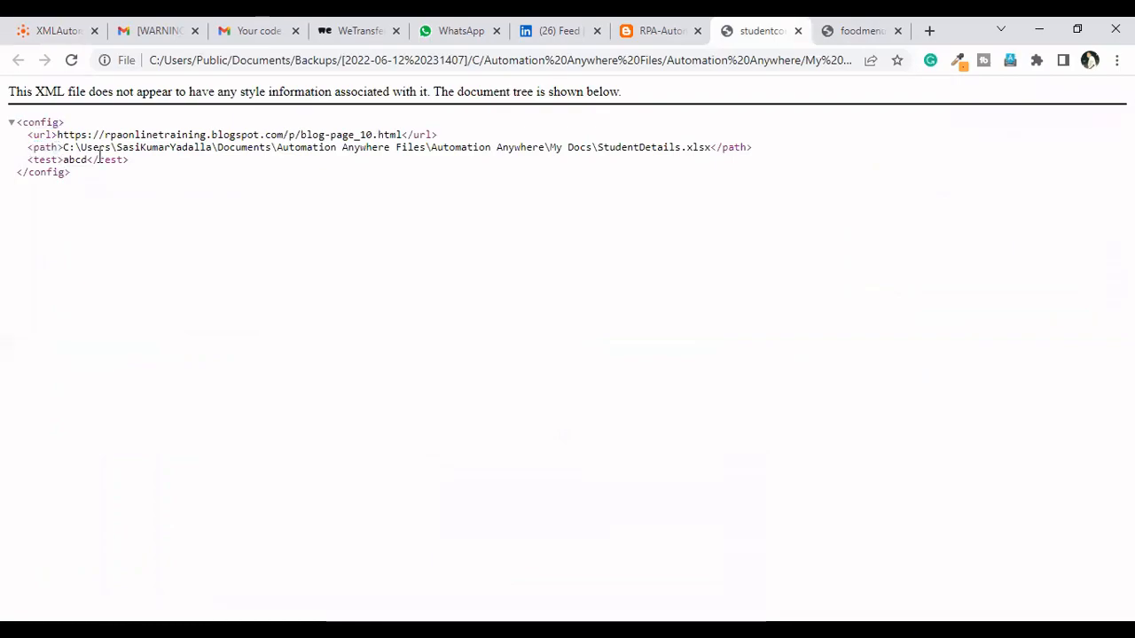
key("alt+Tab")
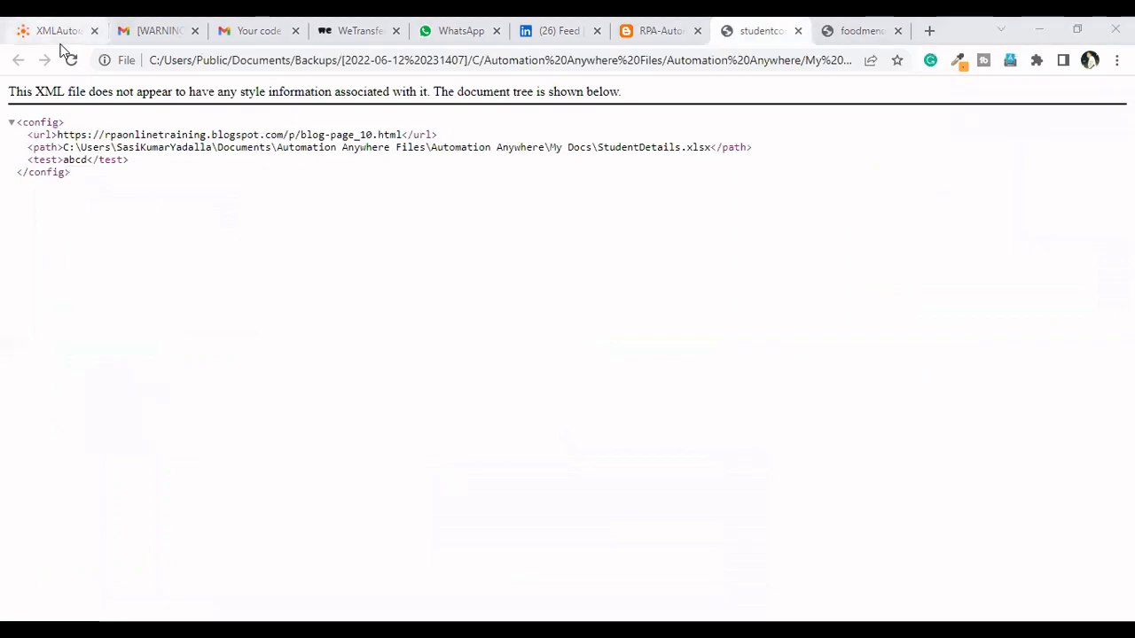
Duplicate the Get single node action directly below the original in the ReadConfig bot
left_click(58, 37)
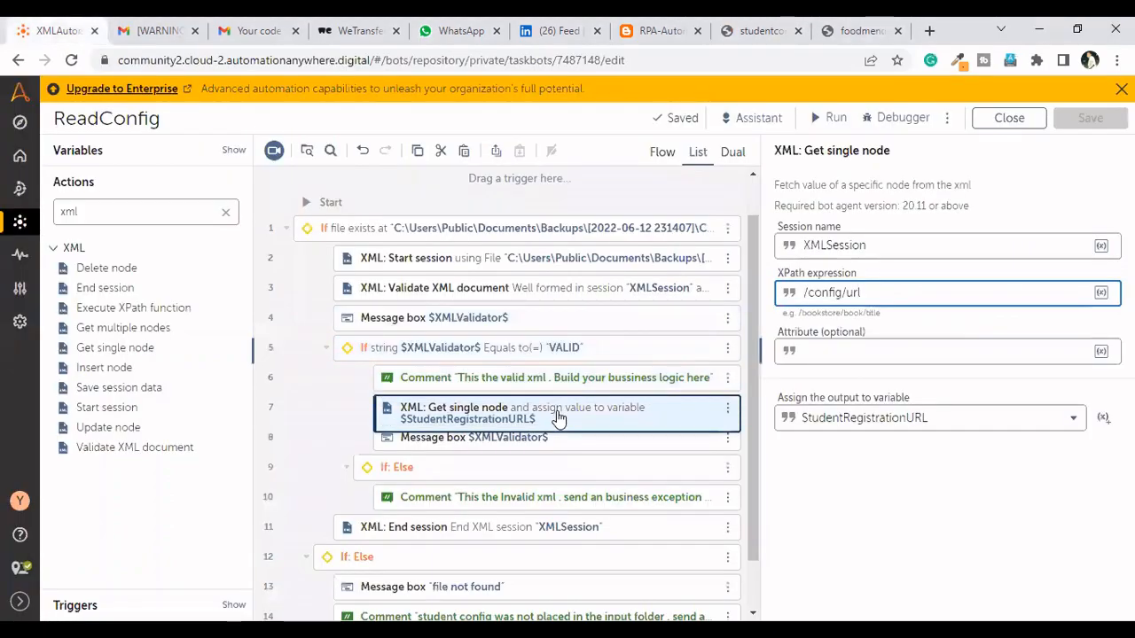
left_click(570, 412)
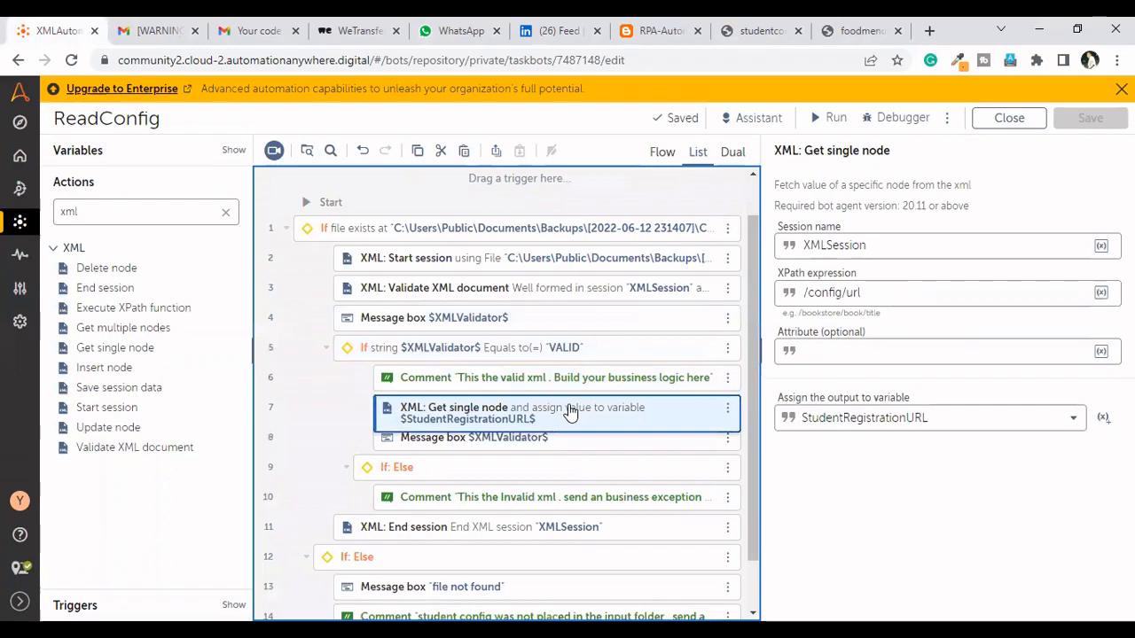
key("ctrl+v")
left_click(572, 443)
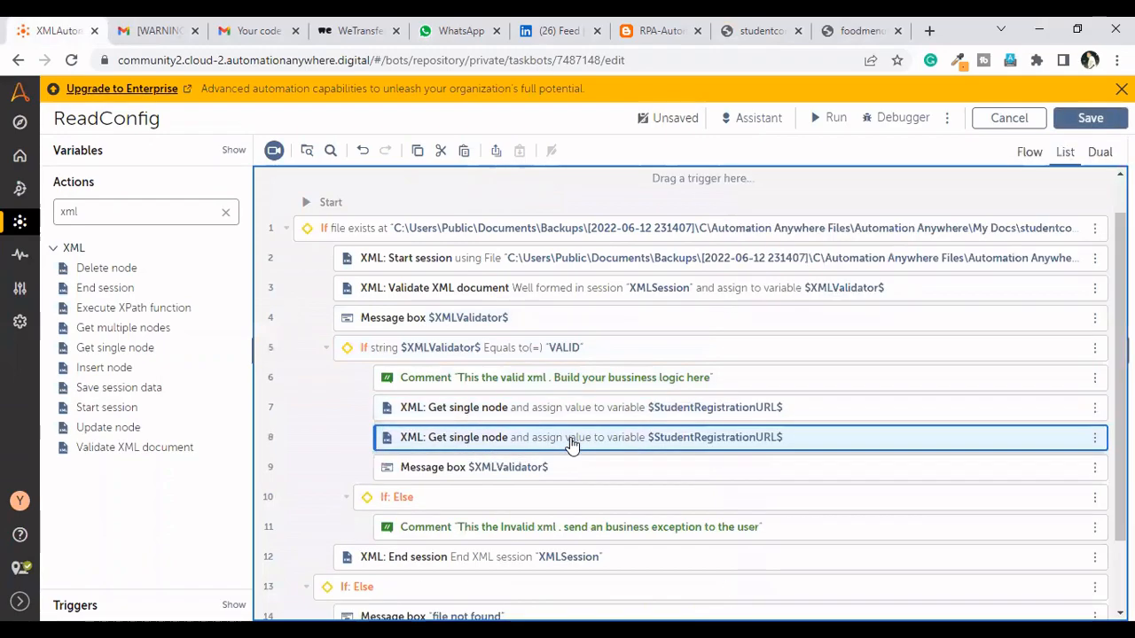
Set the duplicated Get single node action's XPath expression to //path
left_click(614, 443)
left_click(876, 295)
key("BackSpace")
key("BackSpace")
key("BackSpace")
key("BackSpace")
key("BackSpace")
key("BackSpace")
key("BackSpace")
key("BackSpace")
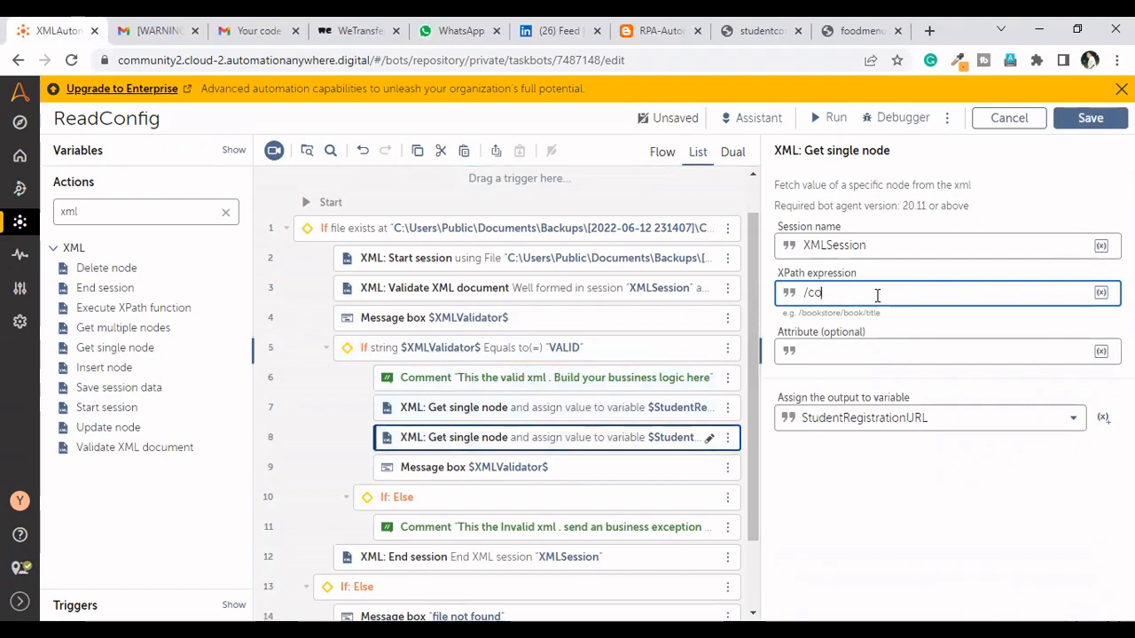
key("BackSpace")
type("/path")
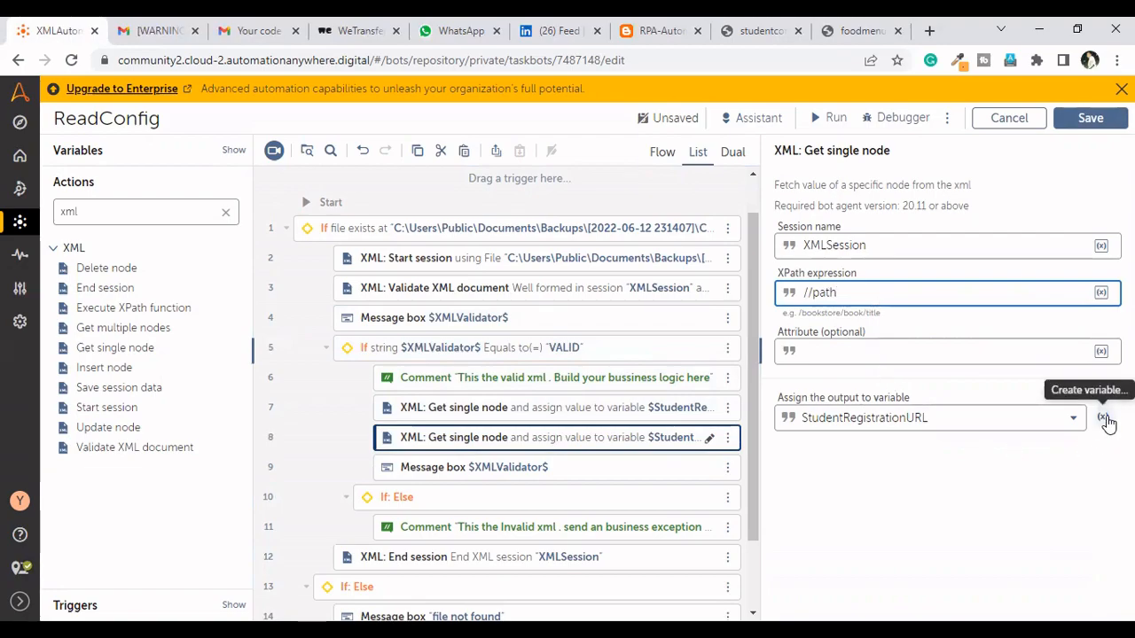
Create the string variable StudentDetailsFile as the output of the Get single node action for //path
left_click(1102, 416)
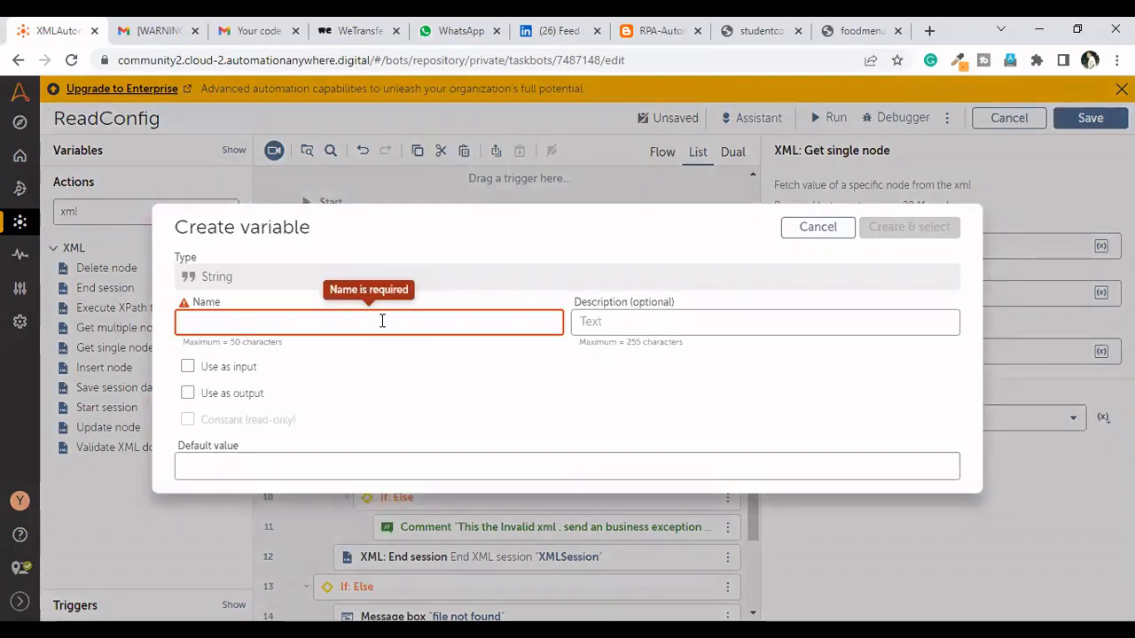
type("Stu")
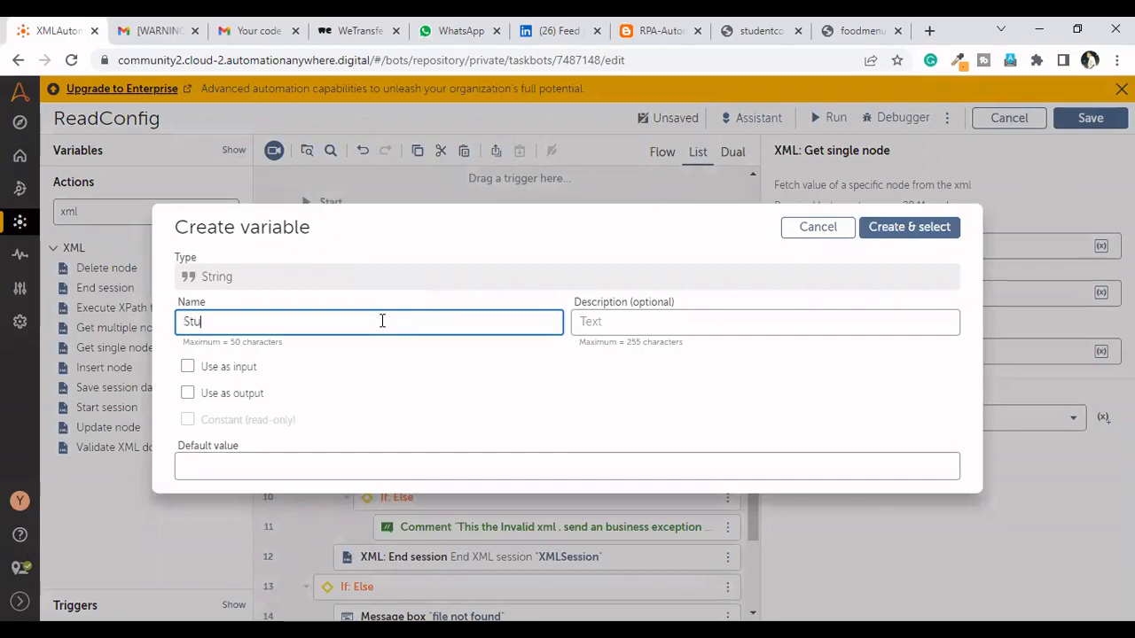
type("dentDetailsFile")
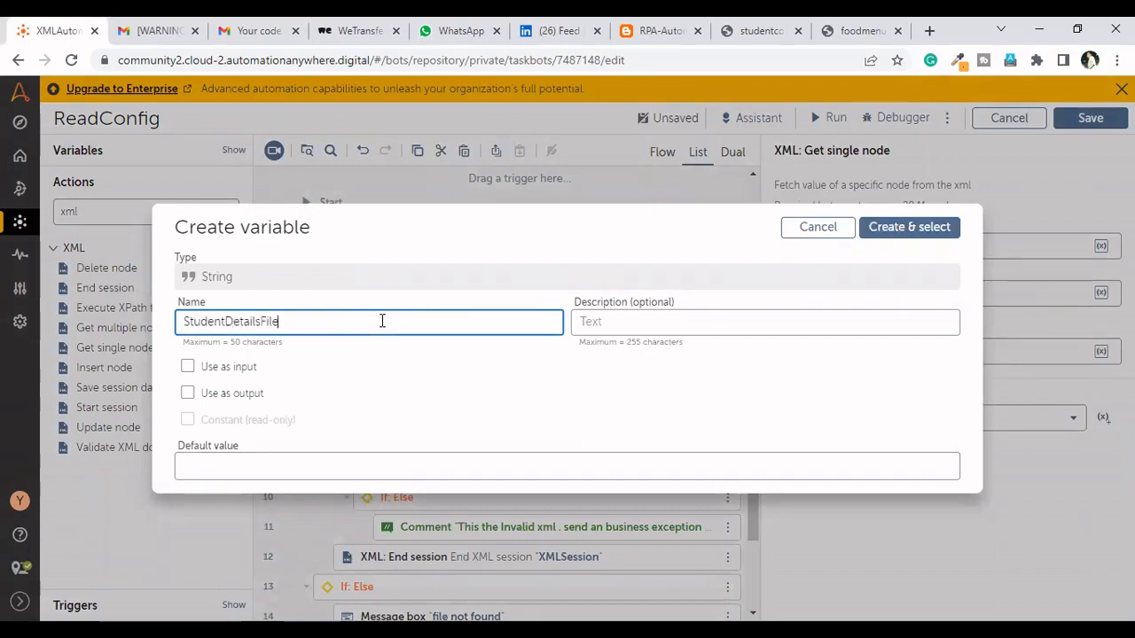
left_click(901, 233)
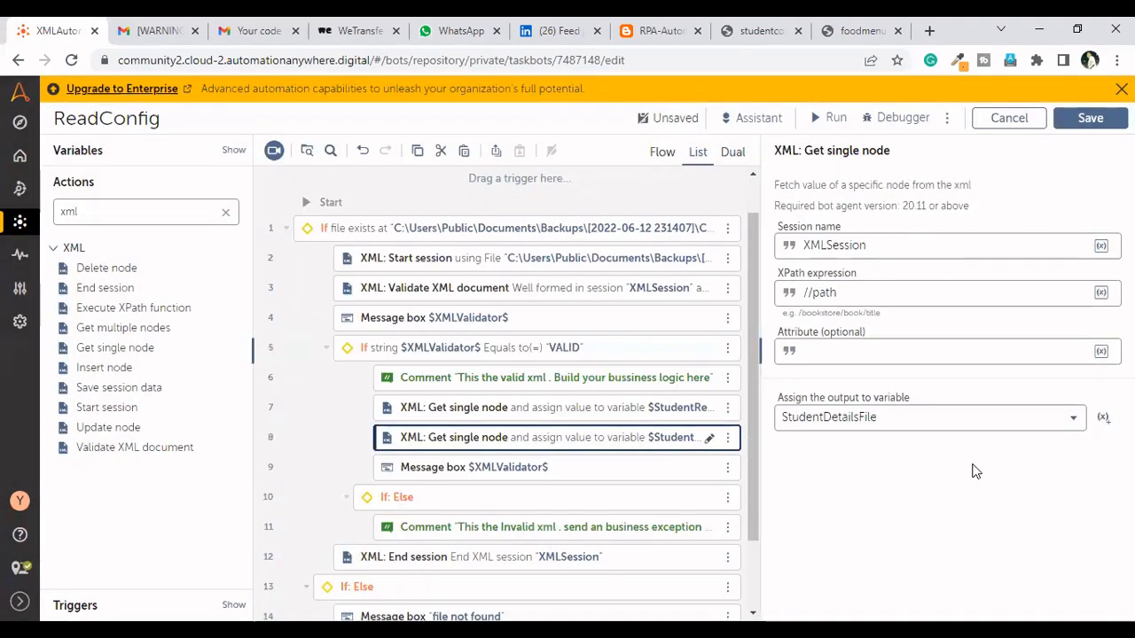
Replace the message displayed by the message box inside the VALID branch with the StudentDetailsFile variable and save the bot
left_click(594, 468)
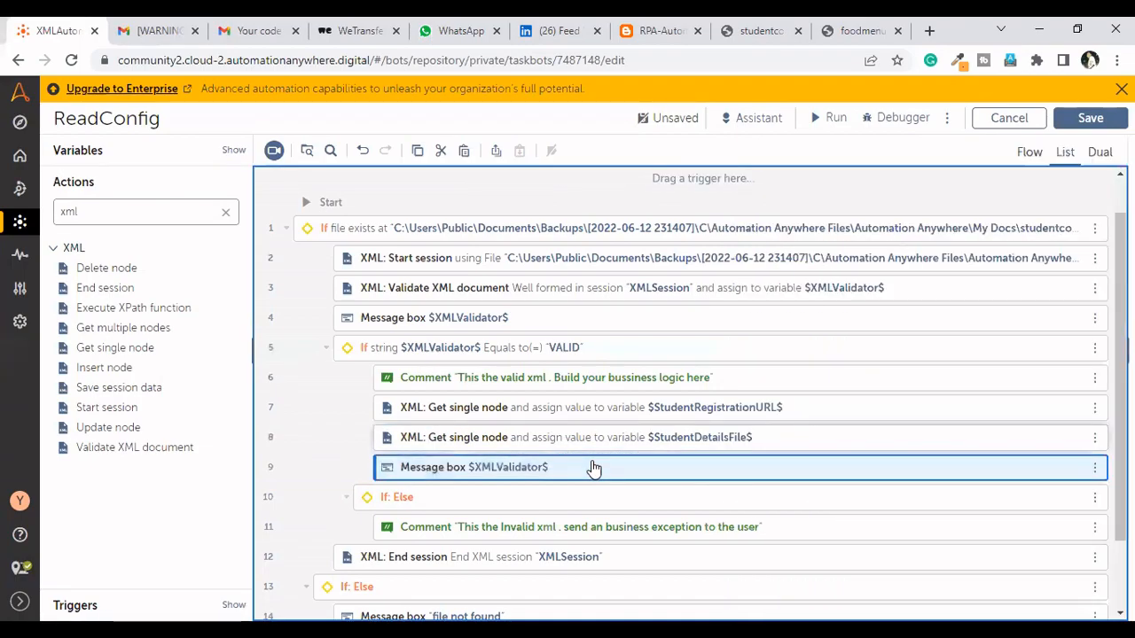
left_click(591, 468)
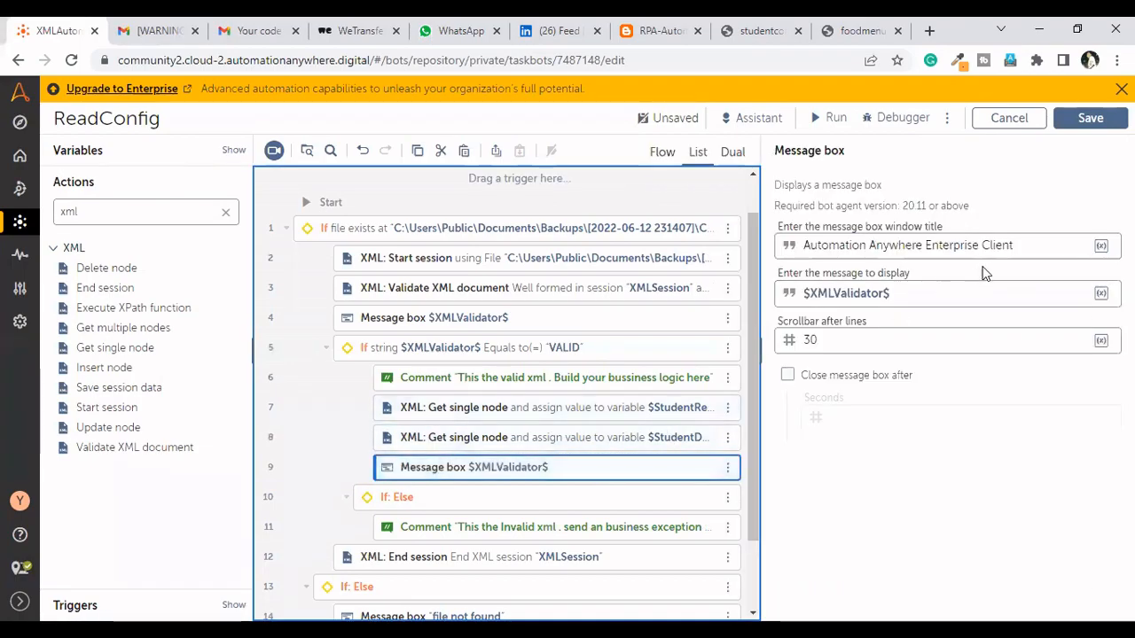
left_click(960, 293)
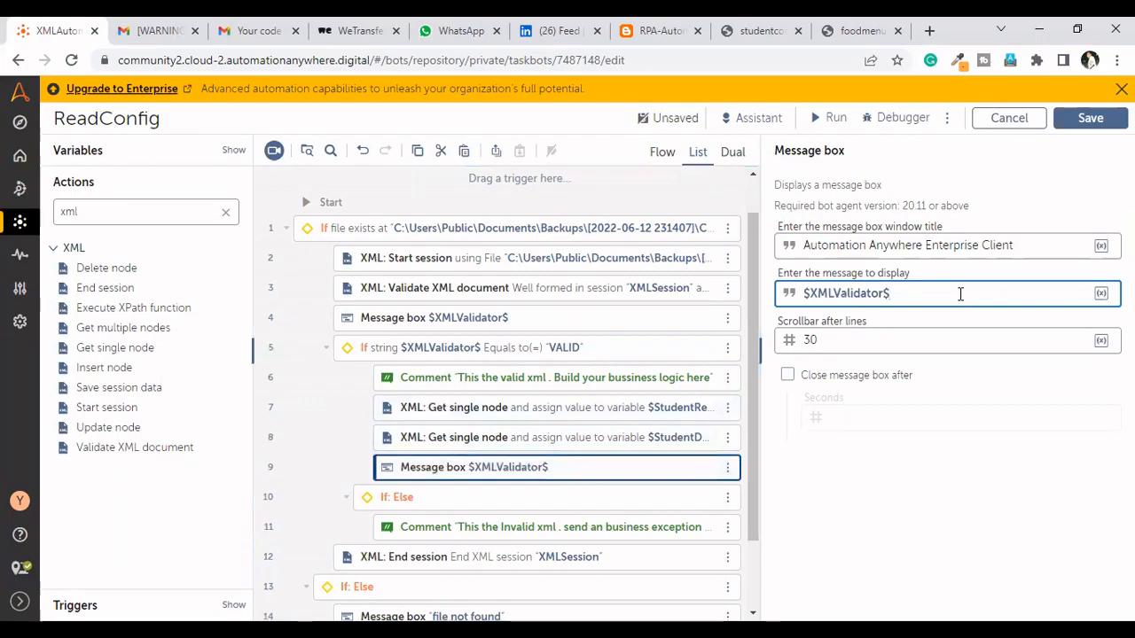
key("BackSpace")
key("BackSpace")
key("BackSpace")
key("BackSpace")
key("BackSpace")
key("BackSpace")
key("BackSpace")
key("BackSpace")
key("BackSpace")
key("BackSpace")
key("BackSpace")
key("BackSpace")
key("BackSpace")
key("BackSpace")
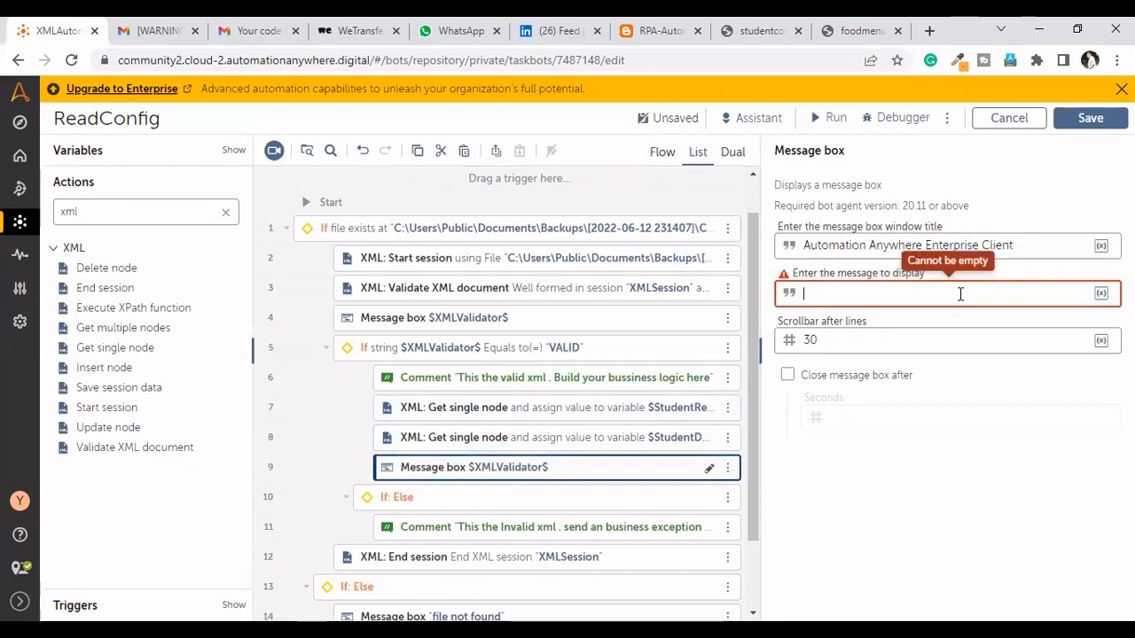
key("F2")
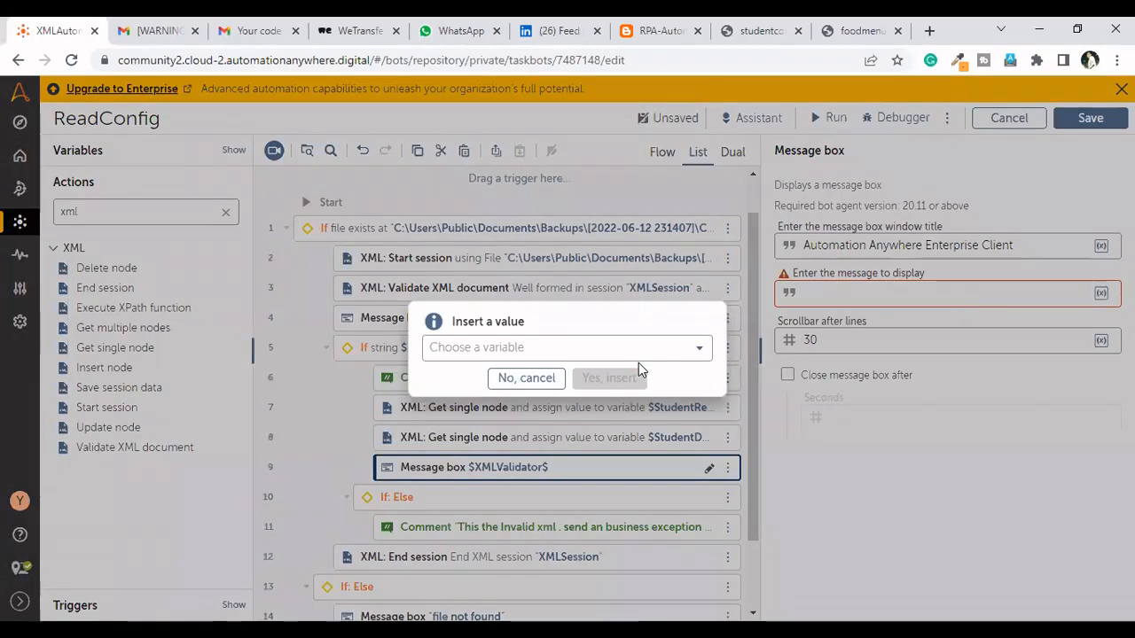
left_click(646, 350)
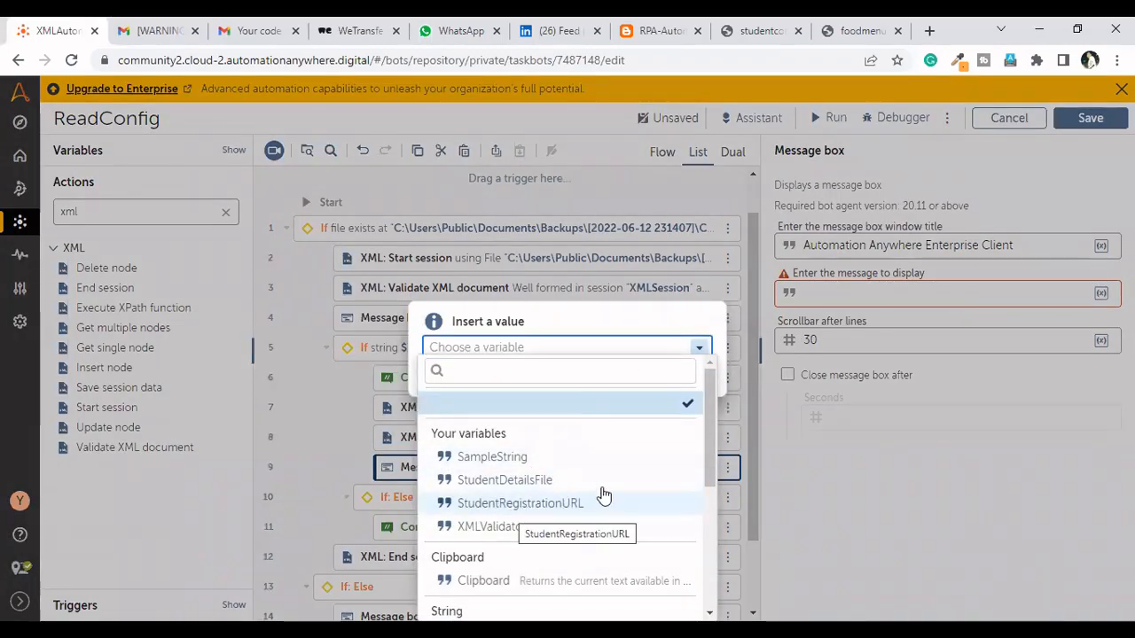
left_click(565, 480)
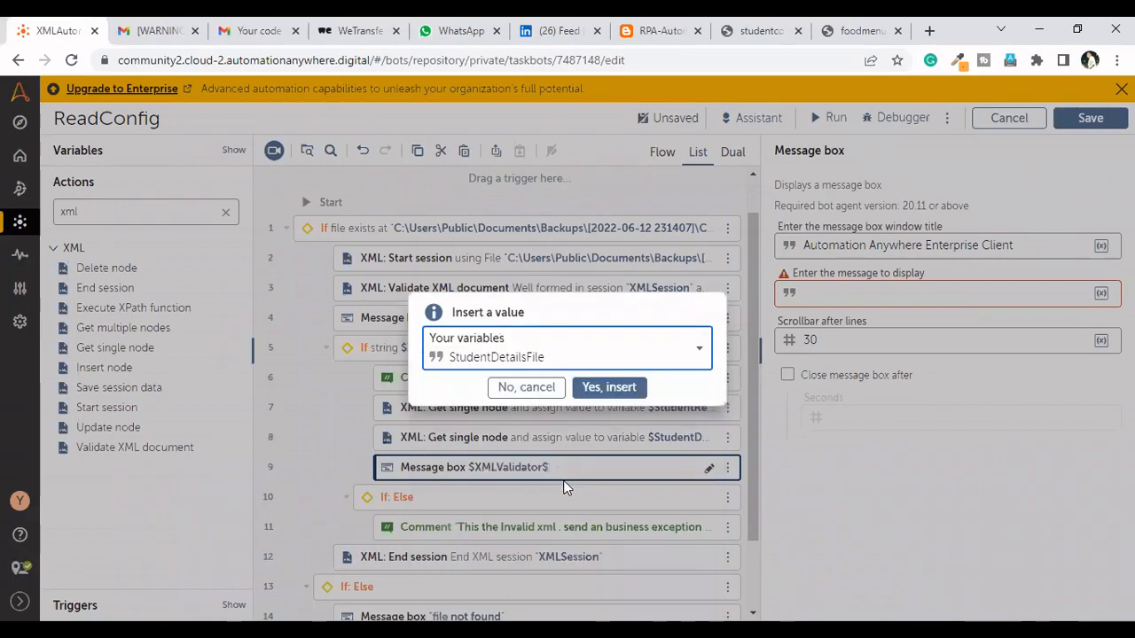
left_click(623, 396)
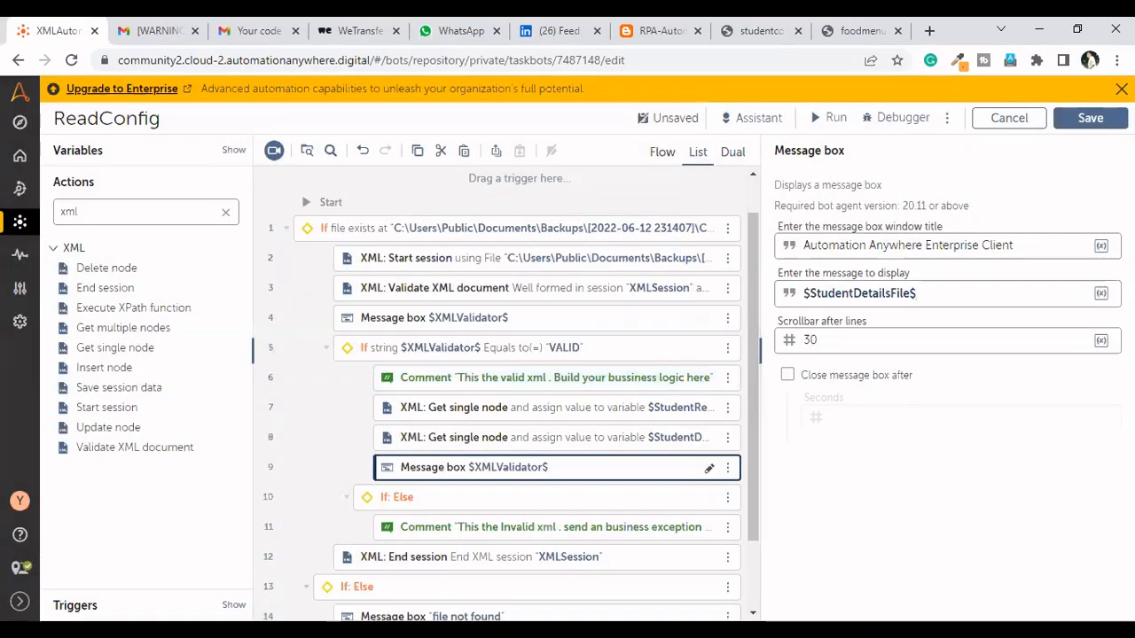
left_click(1095, 117)
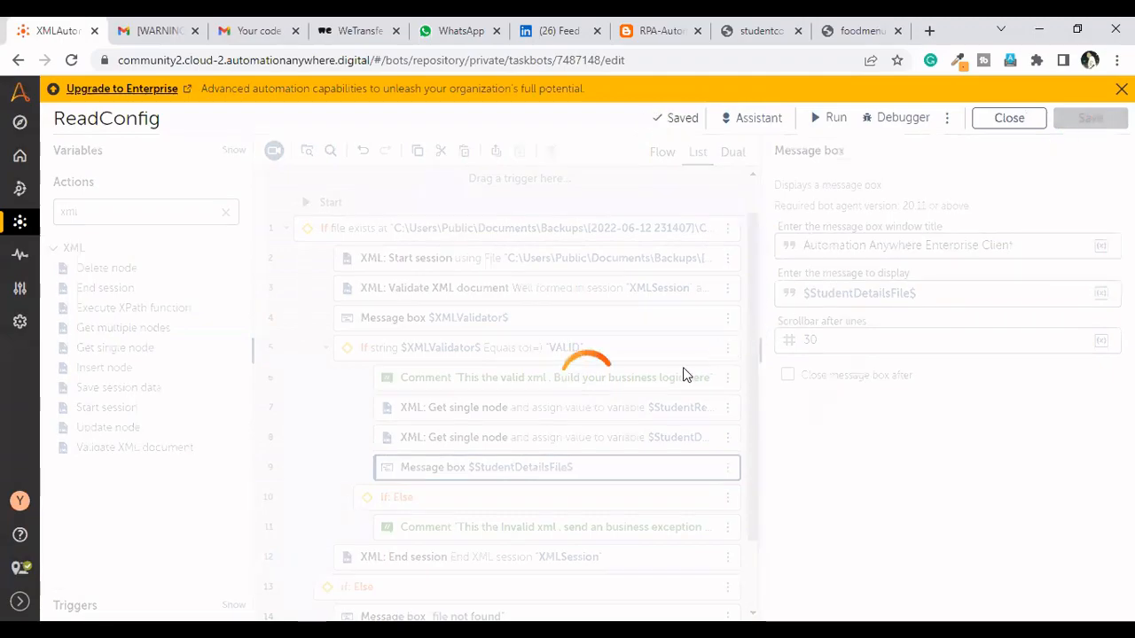
Insert the StudentRegistrationURL variable on its own line above StudentDetailsFile in the message box text
left_click(802, 294)
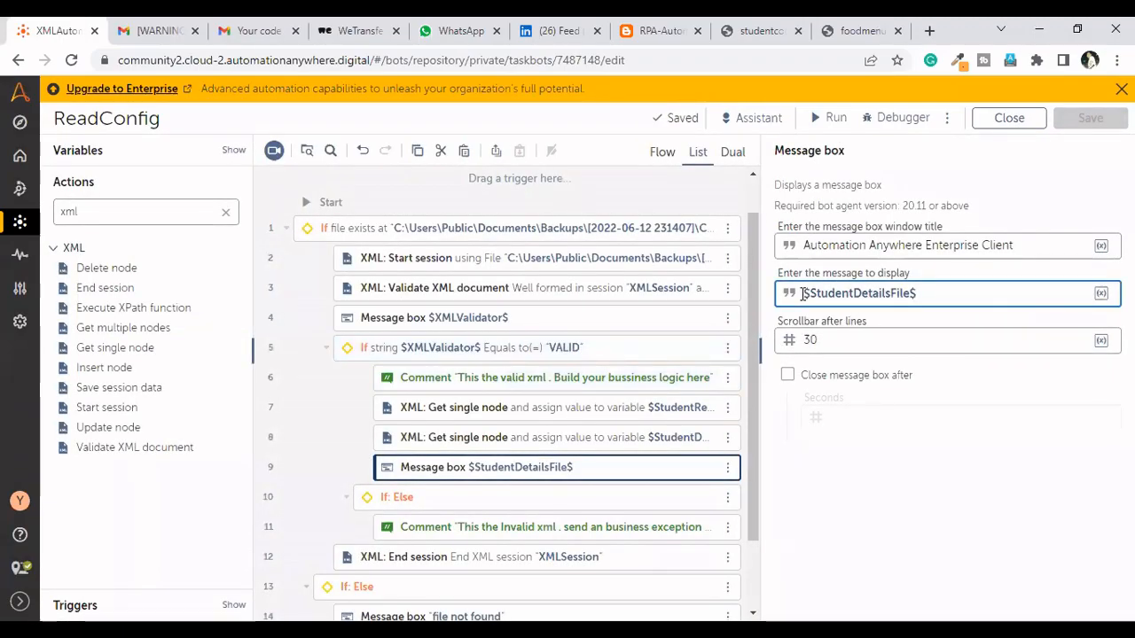
key("F2")
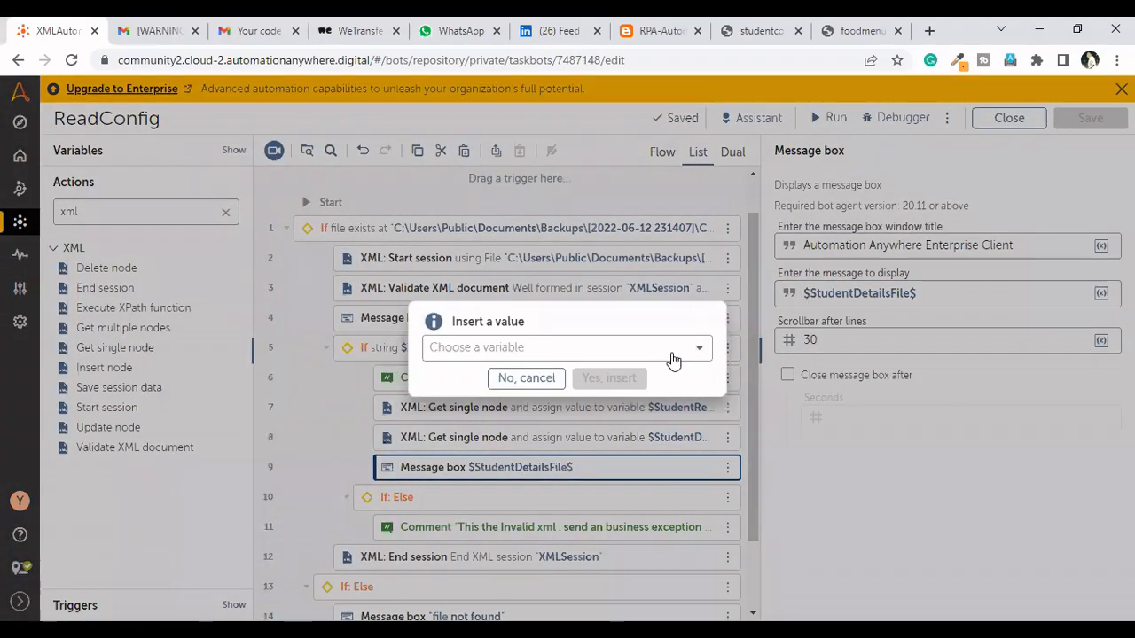
left_click(672, 355)
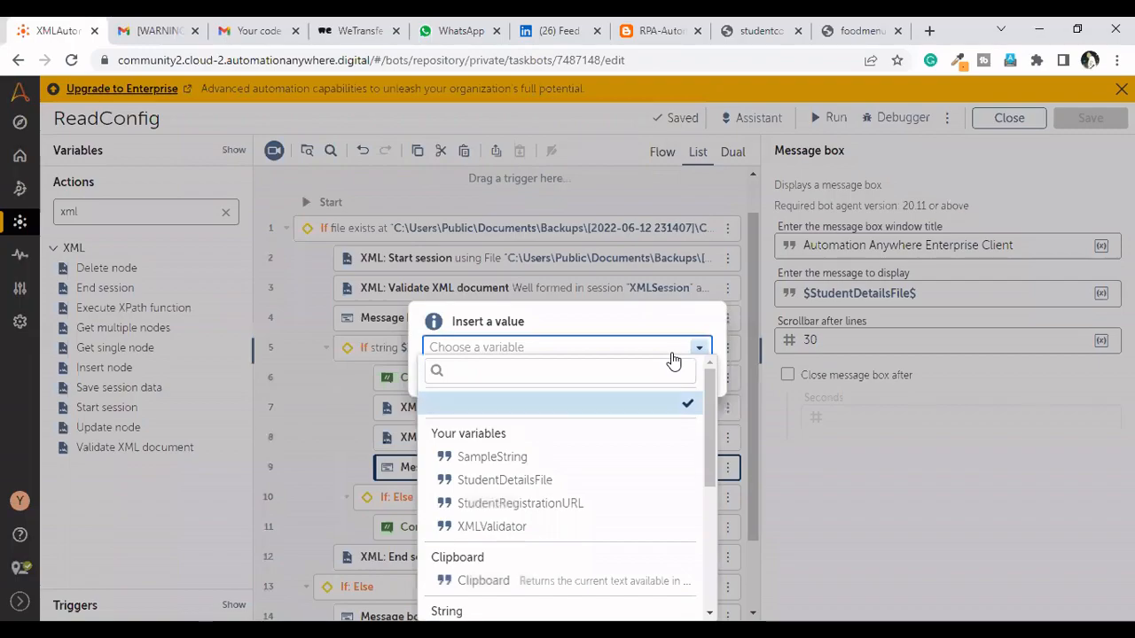
left_click(535, 507)
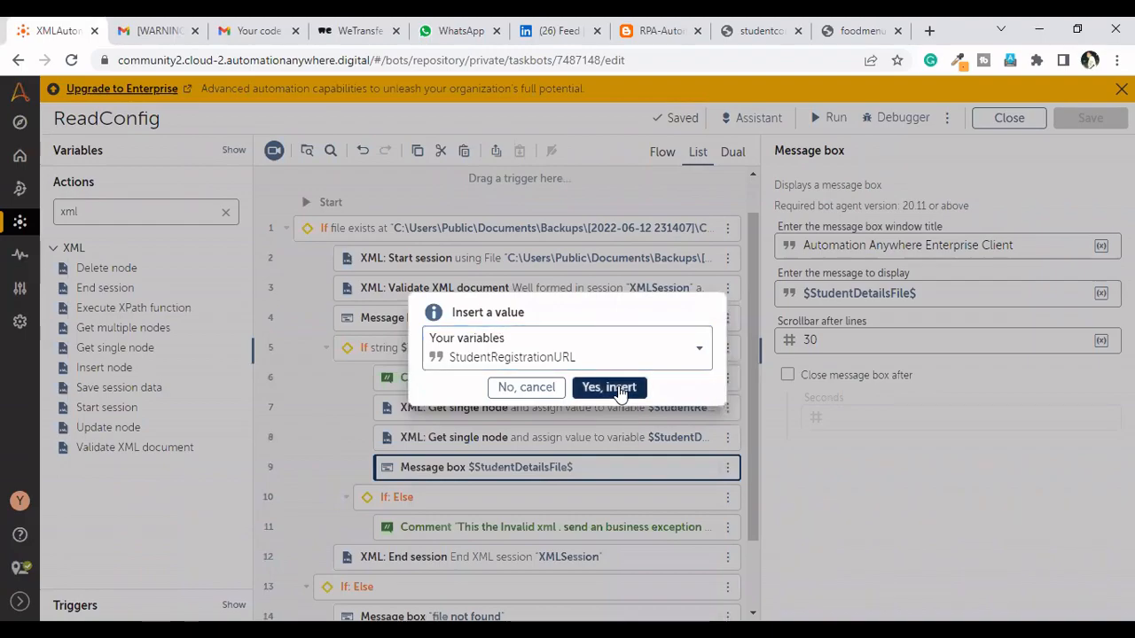
left_click(620, 388)
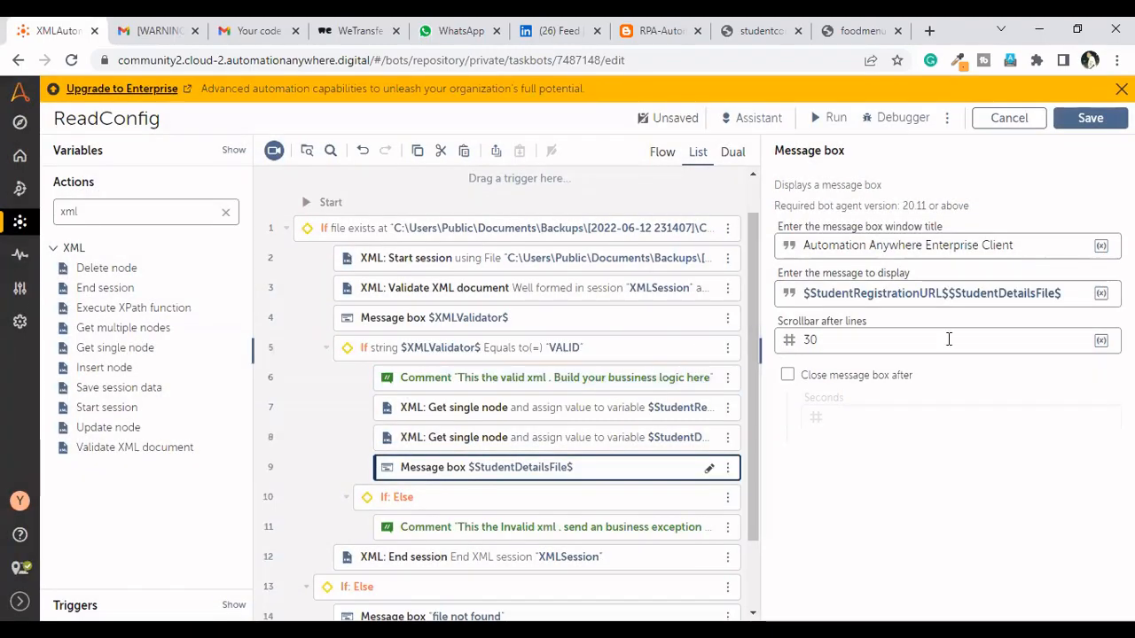
key("Return")
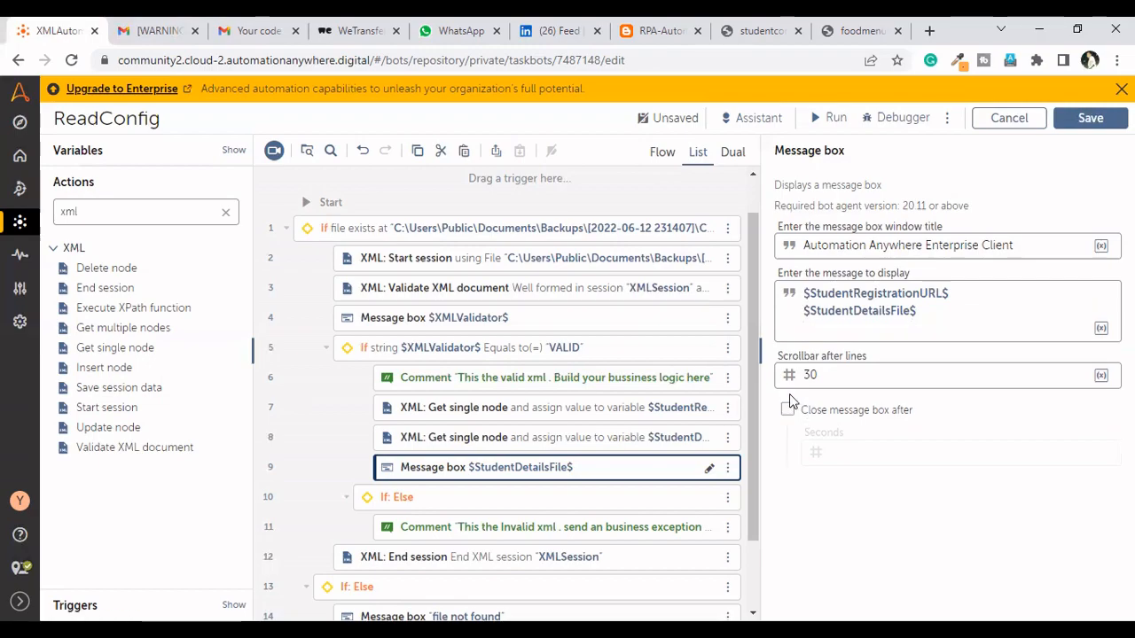
Make the message box close automatically after 10 seconds
left_click(788, 413)
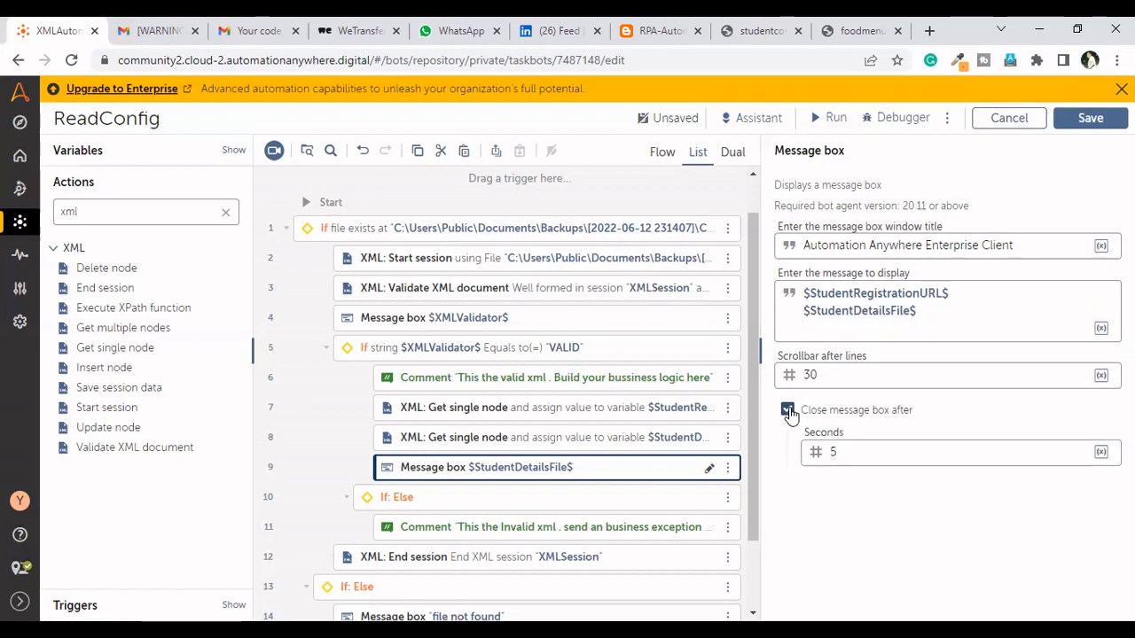
left_click(842, 456)
key("BackSpace")
type("9")
key("BackSpace")
type("10000000")
left_click(838, 546)
left_click(892, 453)
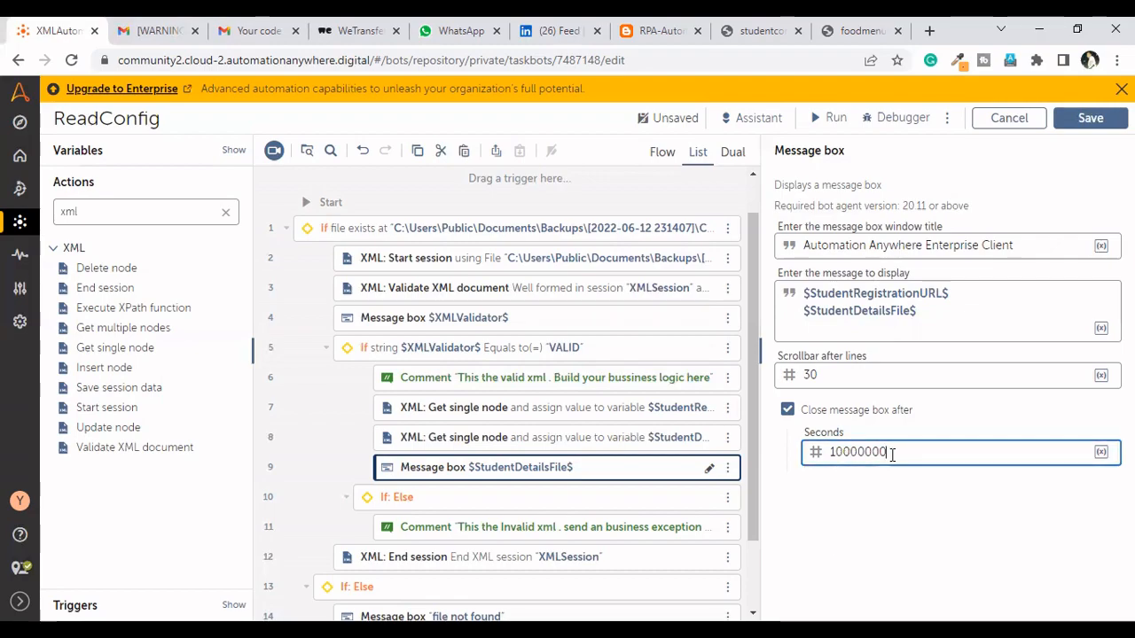
key("BackSpace")
key("BackSpace")
key("BackSpace")
key("BackSpace")
key("BackSpace")
key("BackSpace")
key("BackSpace")
type("10")
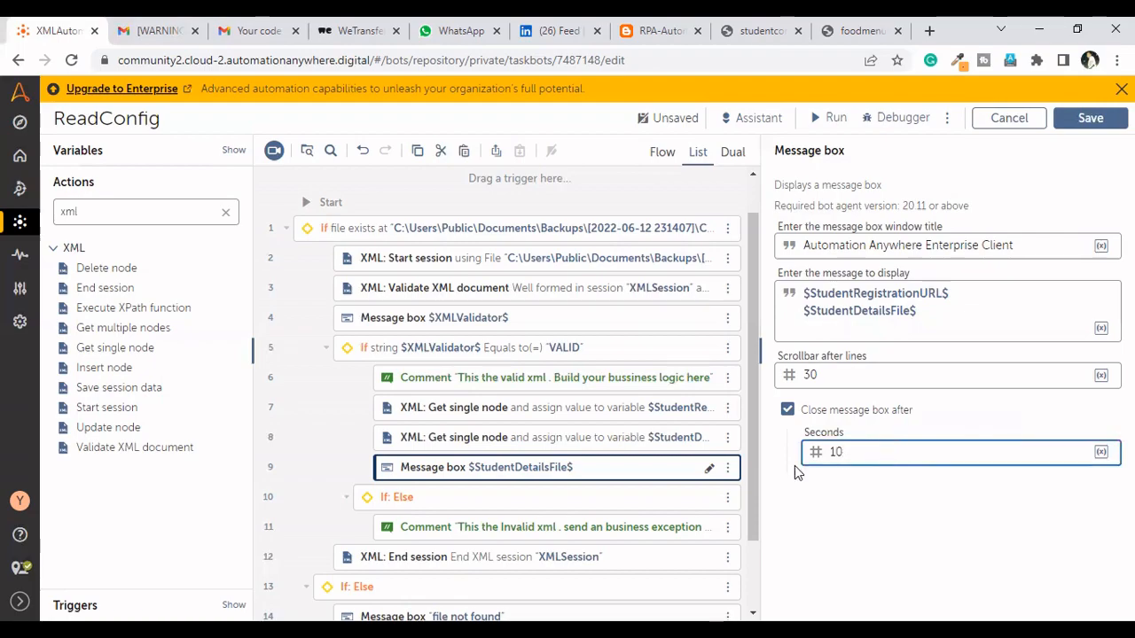
Set the message box window title to "config details" and save the bot
left_click_drag(1022, 245, 805, 251)
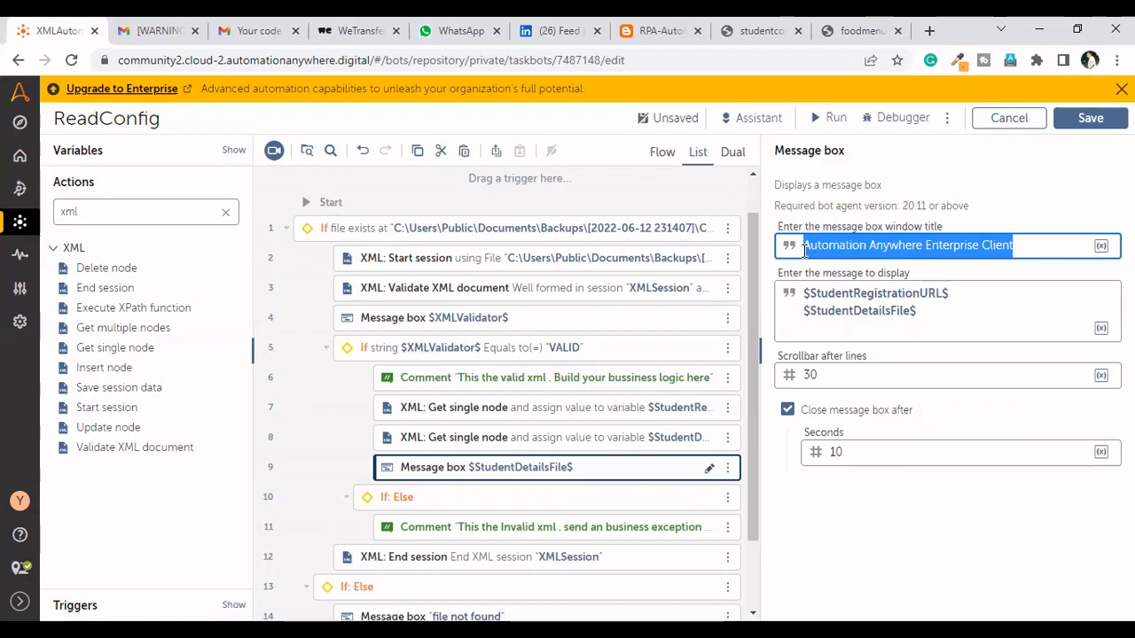
key("BackSpace")
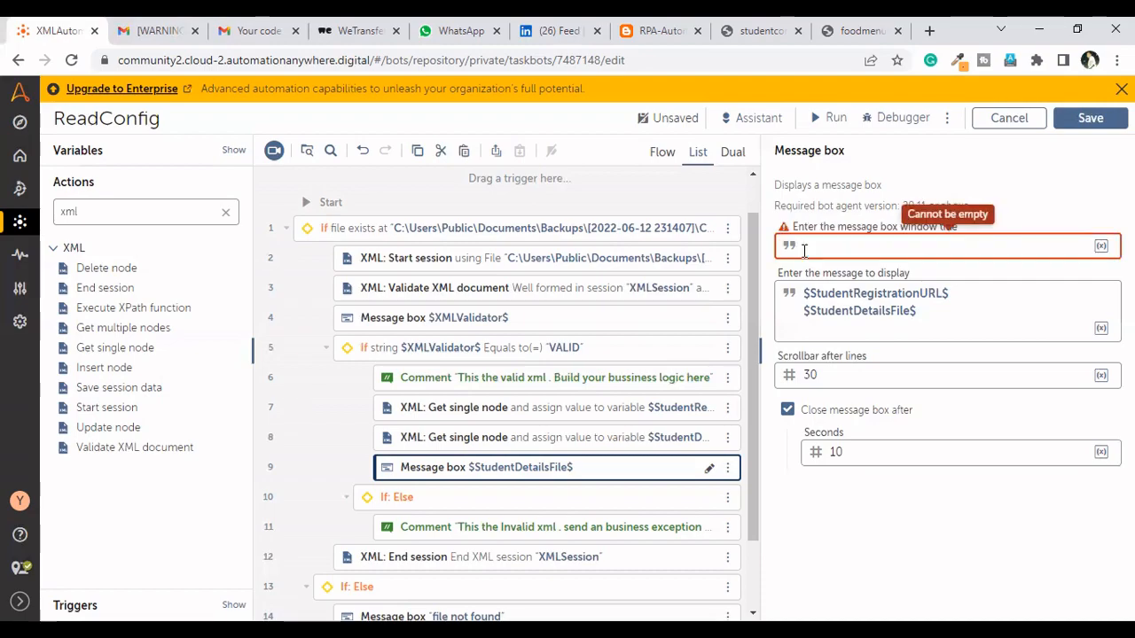
type("config details")
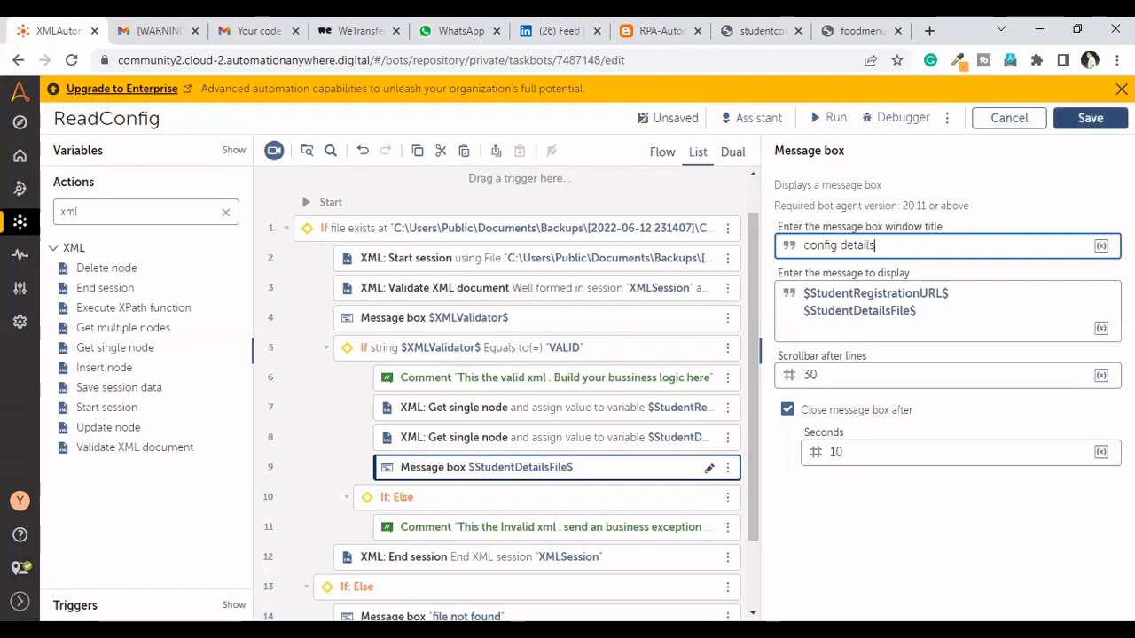
left_click(1090, 118)
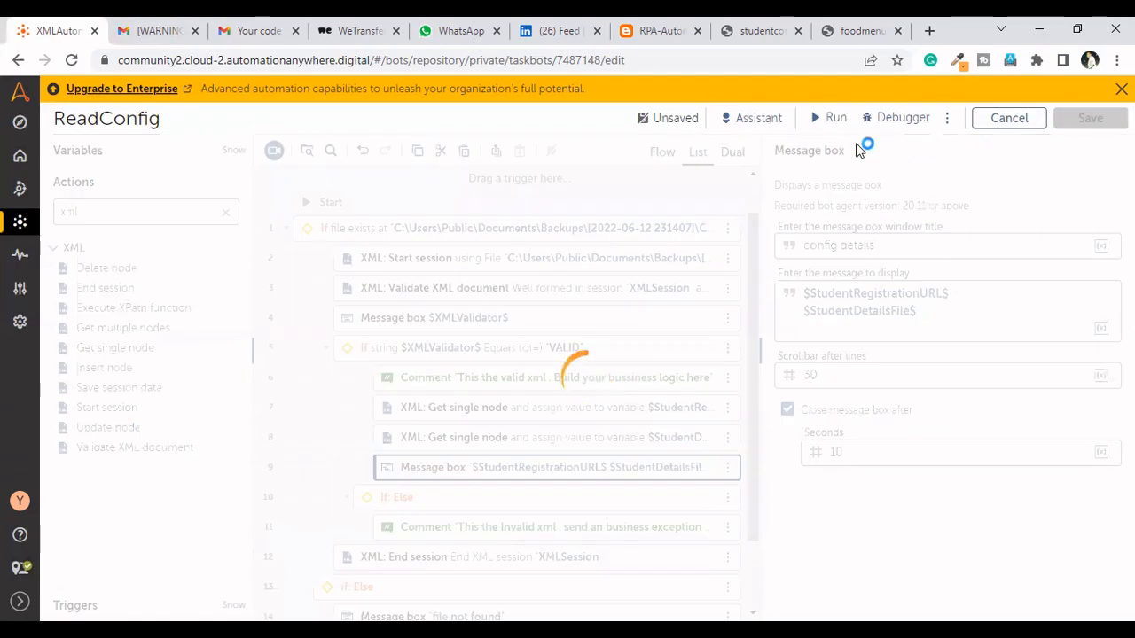
Remove the If block that checks XMLValidator for VALID and the "file not found" message box in the outer Else branch
left_click(726, 348)
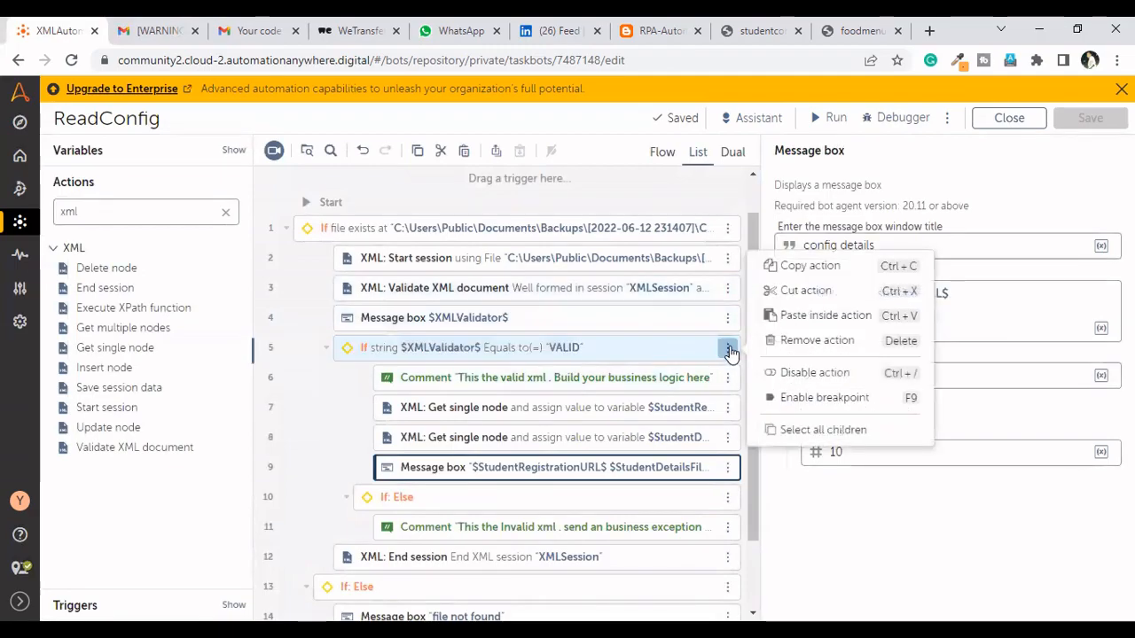
left_click(810, 342)
left_click(744, 456)
left_click(840, 461)
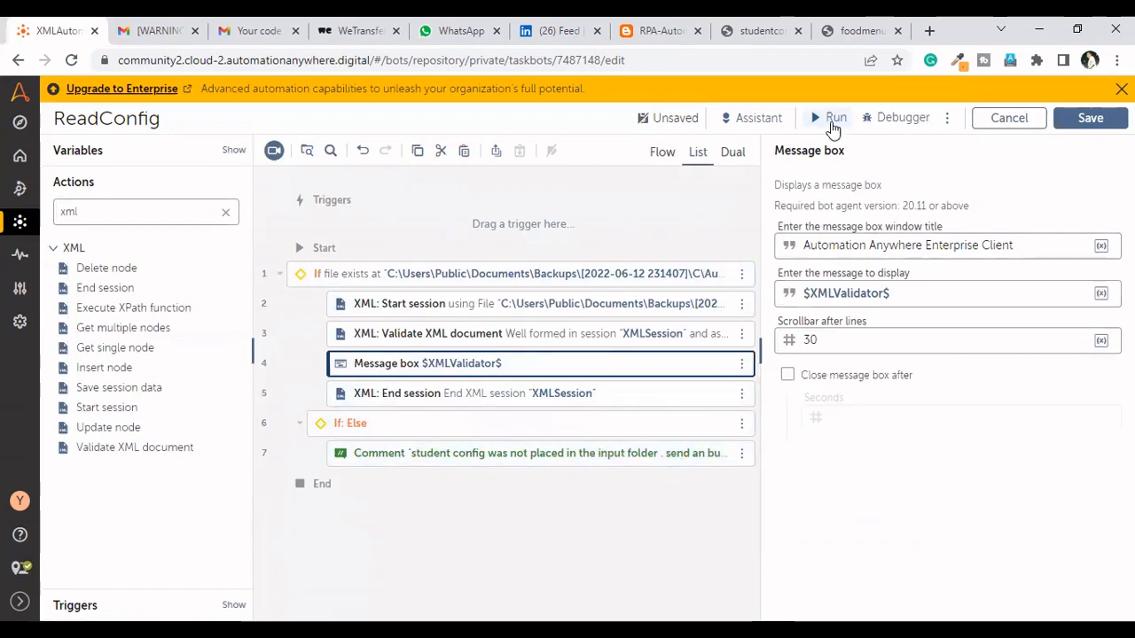
Run the ReadConfig bot and dismiss the run result
left_click(831, 122)
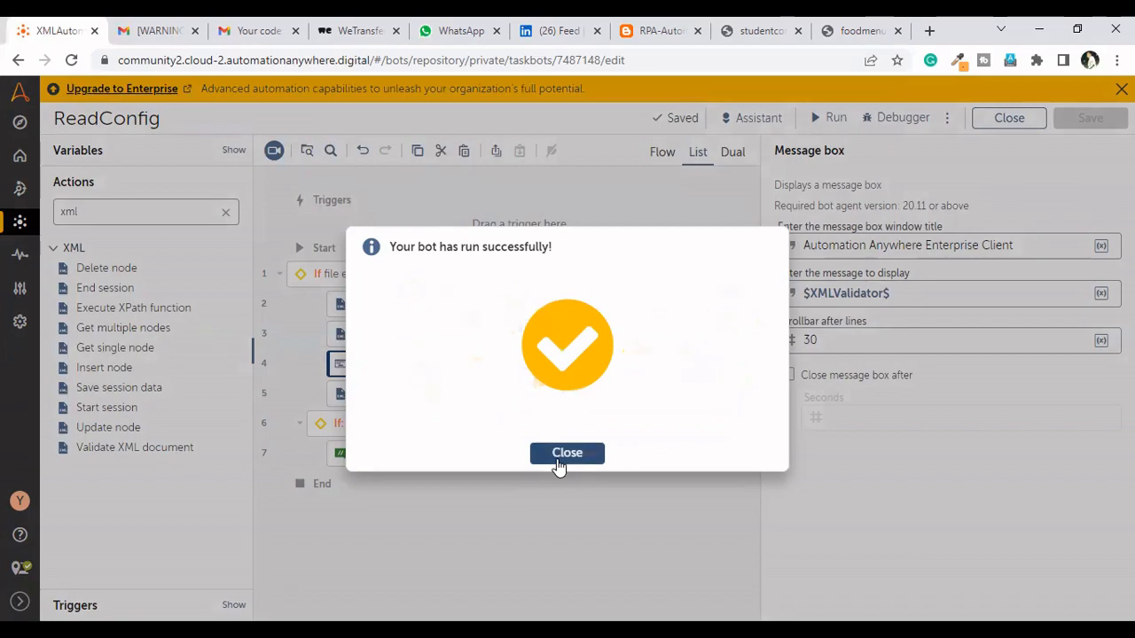
left_click(566, 453)
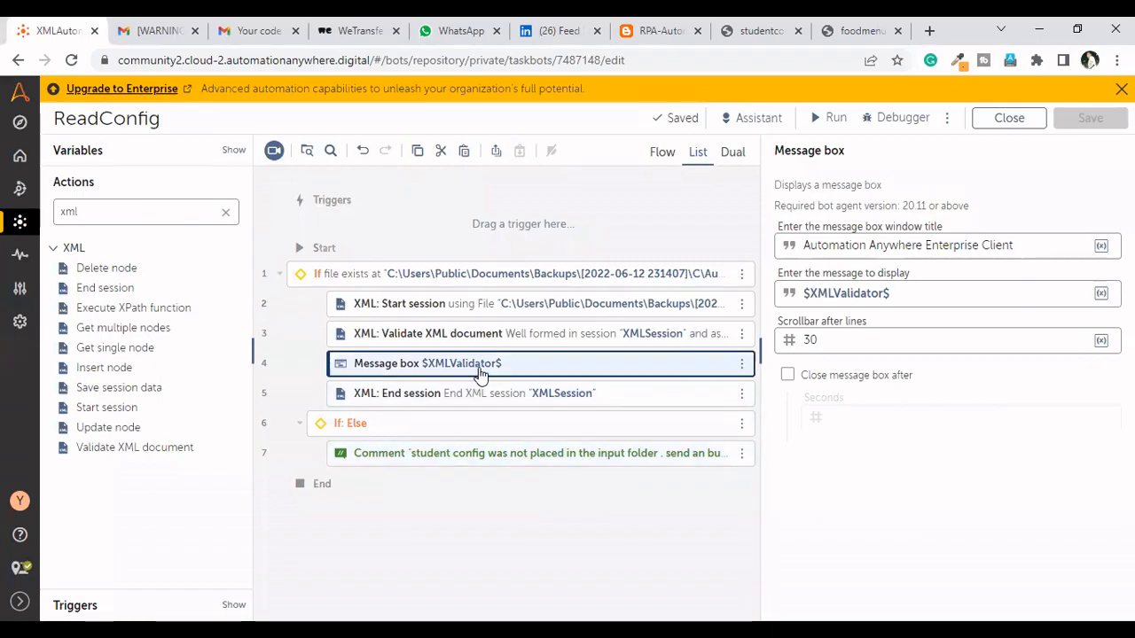
Paste the copied Get single node action for /config/url before End session and remove the XMLValidator message box
key("ctrl+v")
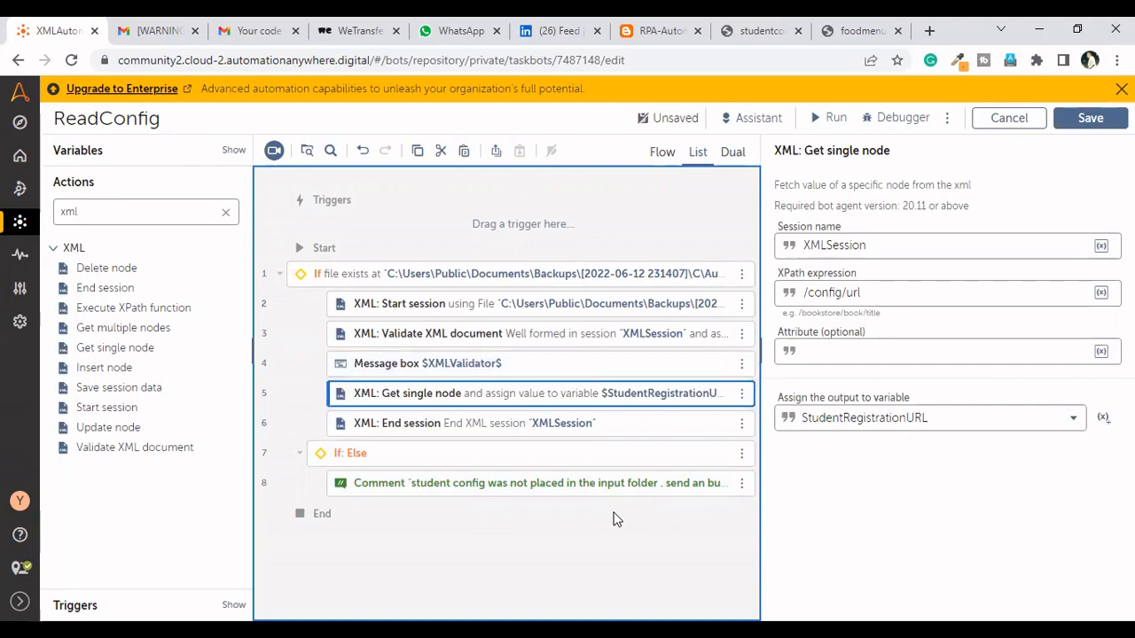
key("ctrl+z")
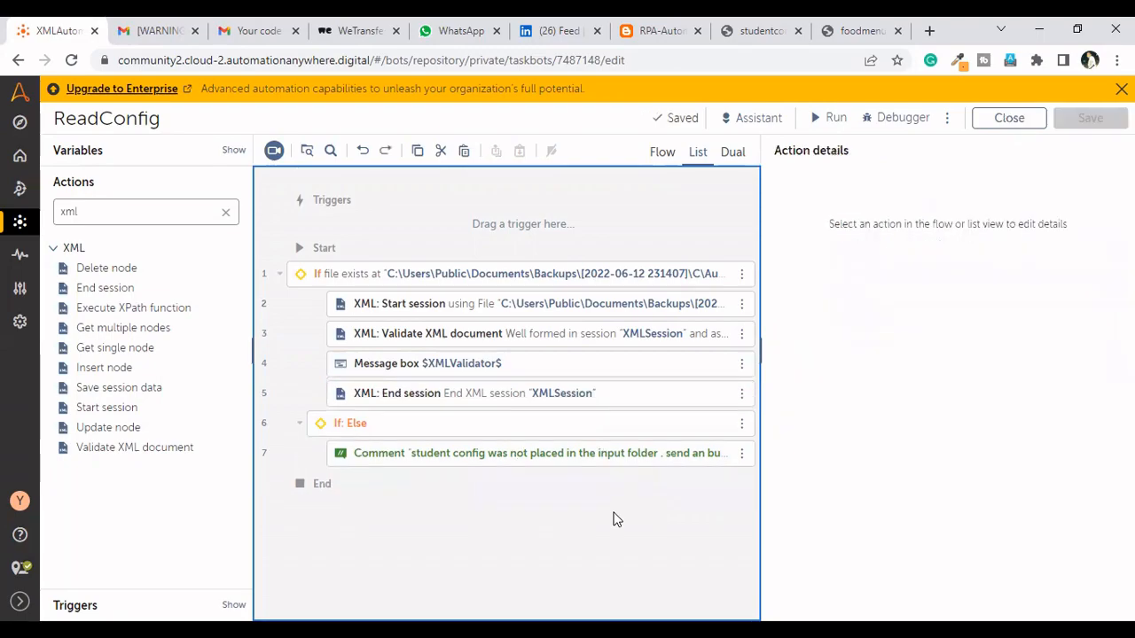
key("ctrl+y")
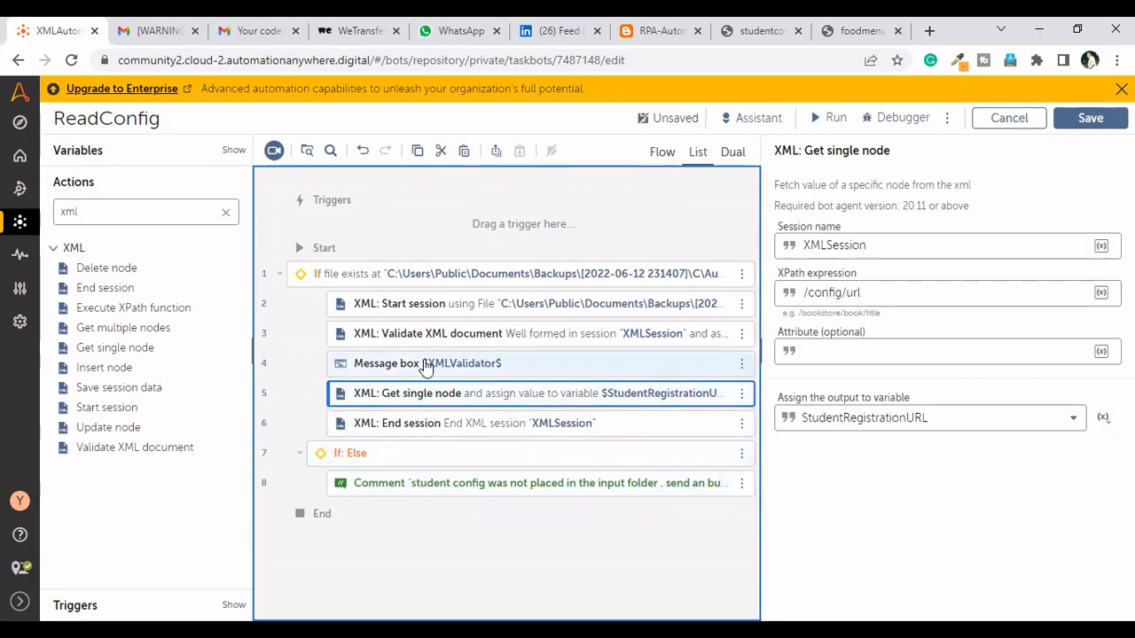
left_click(742, 367)
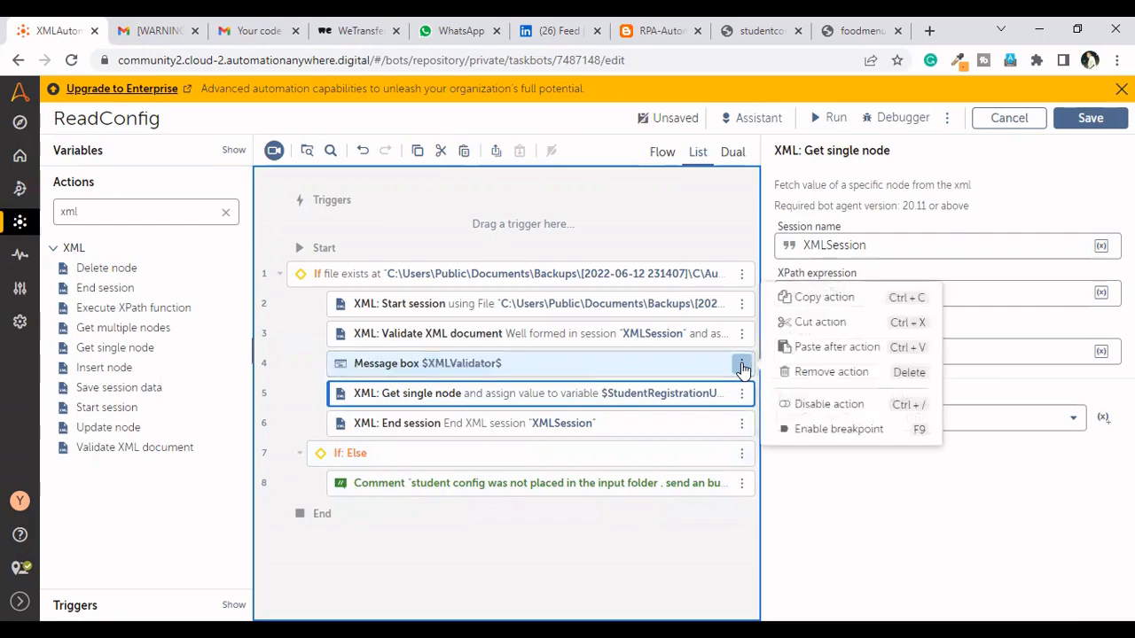
left_click(844, 373)
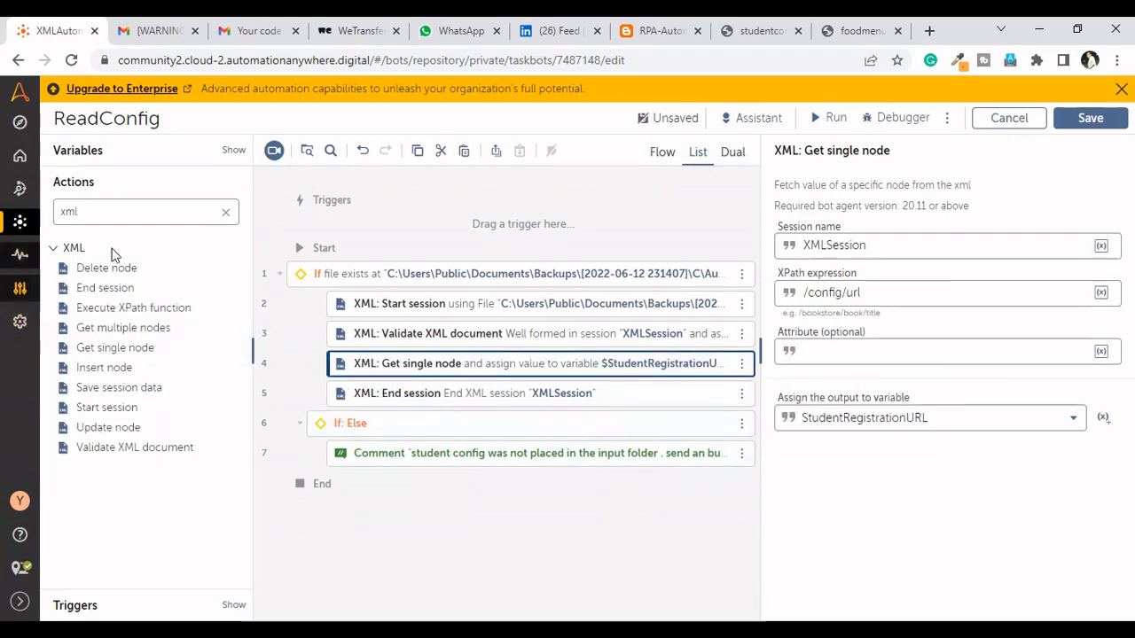
Add an If action with a String condition between Validate XML document and Get single node
left_click(226, 216)
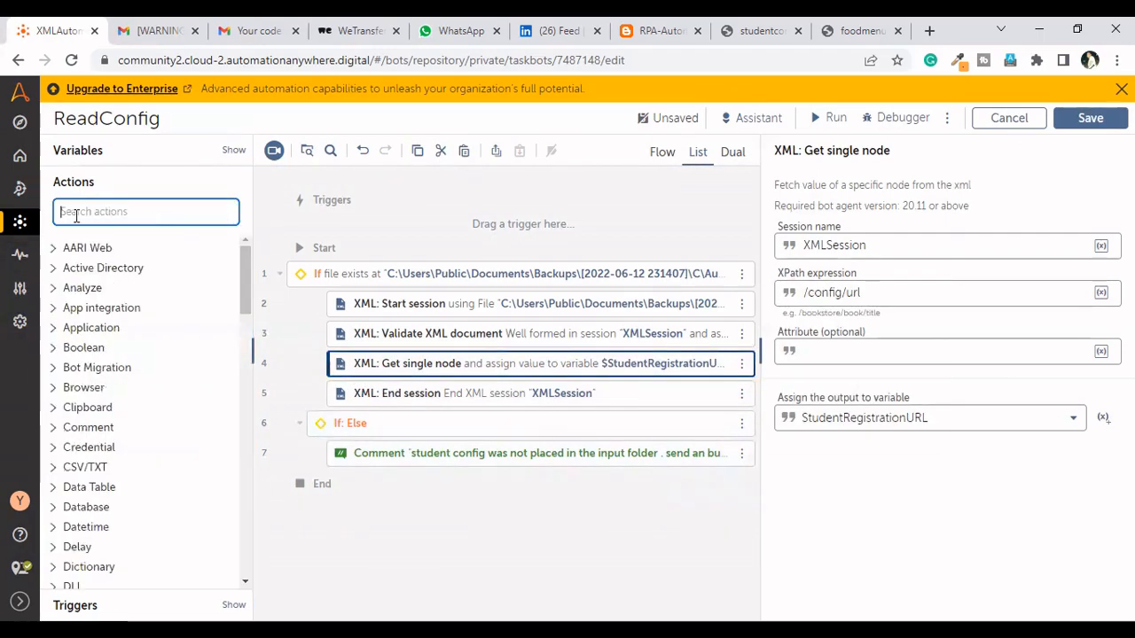
type("if")
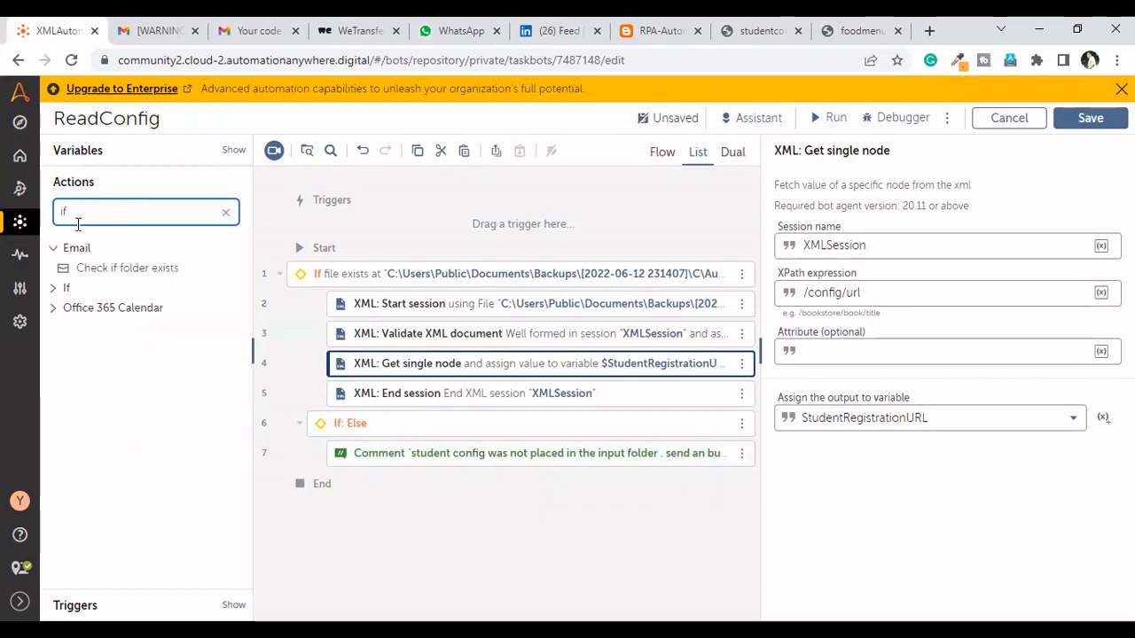
left_click(55, 289)
left_click_drag(124, 308, 470, 363)
left_click(952, 319)
left_click(914, 335)
type("string")
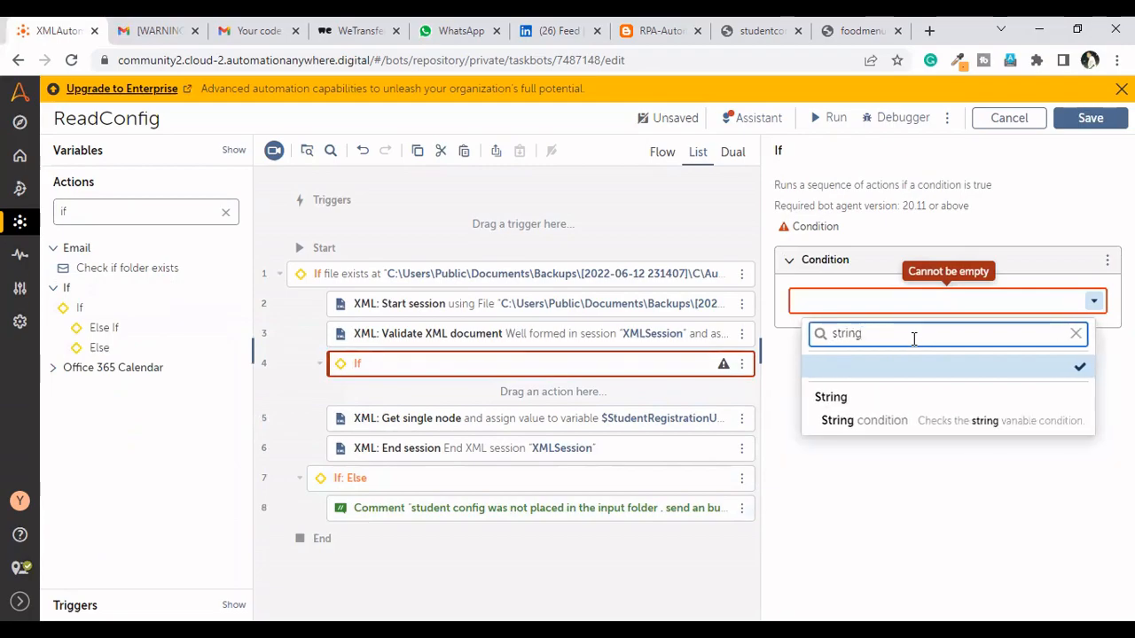
left_click(879, 422)
Set the If condition to check that $XMLValidator$ equals VALID and save the bot
left_click(847, 383)
key("F2")
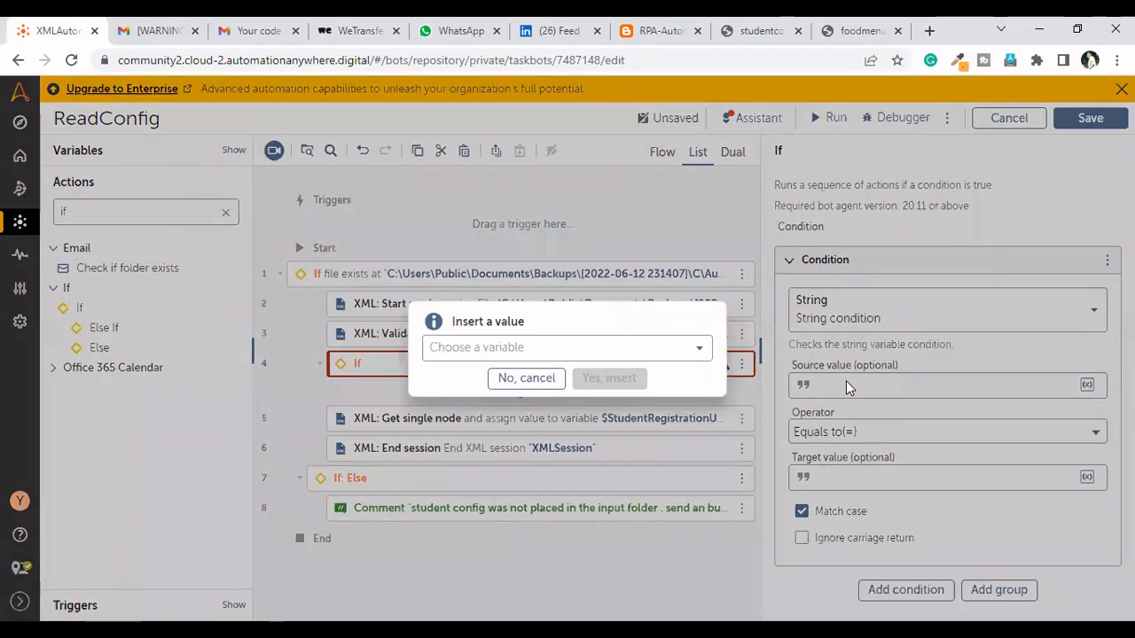
left_click(668, 358)
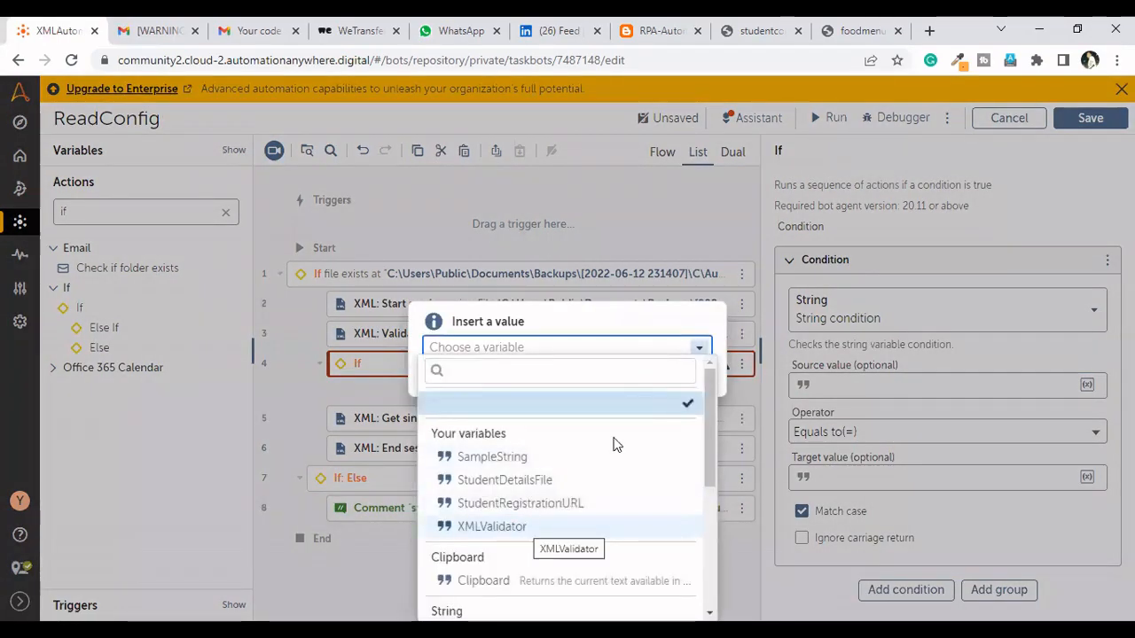
key("Return")
left_click(608, 385)
left_click(858, 477)
type("VALID")
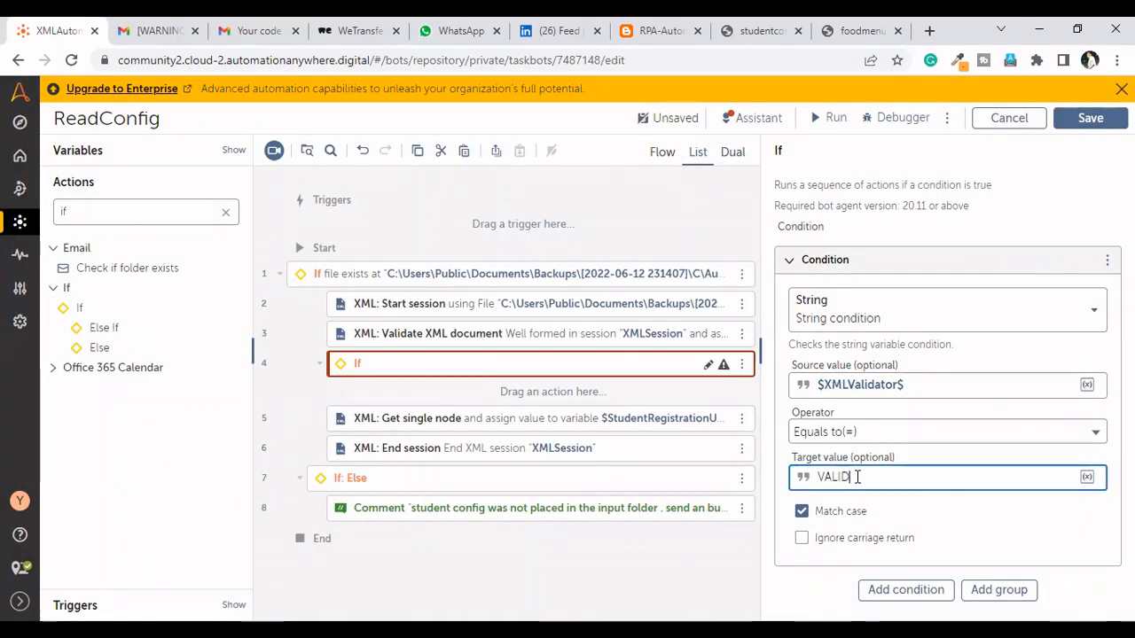
left_click(1090, 118)
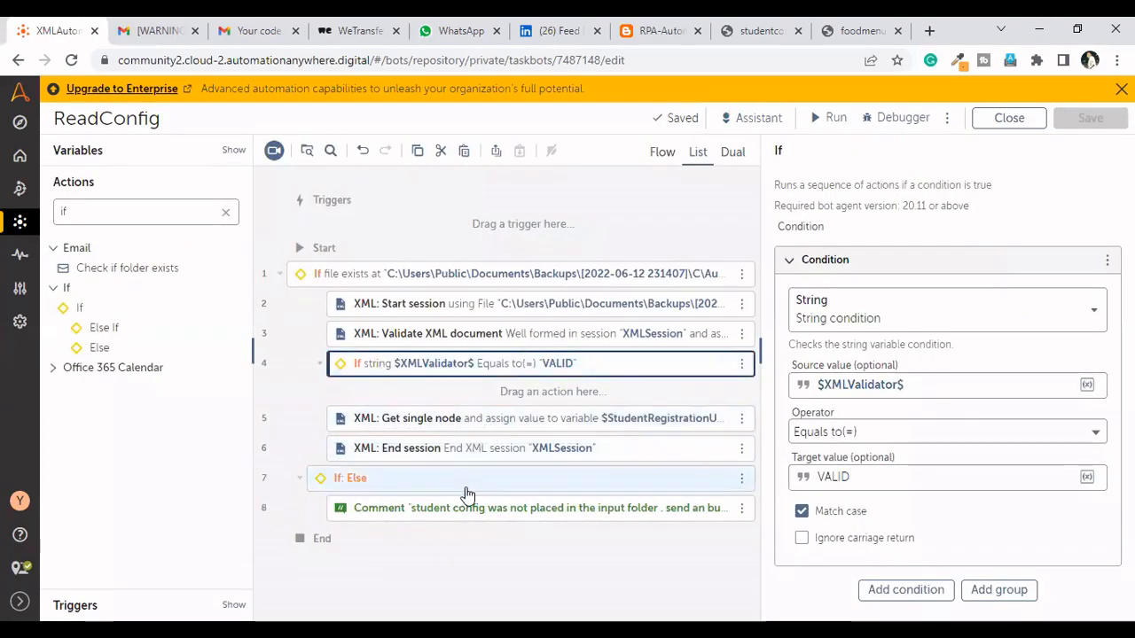
Move Get single node into the XMLValidator If block, add a copy reading //Path into StudentDetailsFile, and save the bot
left_click_drag(479, 424, 494, 392)
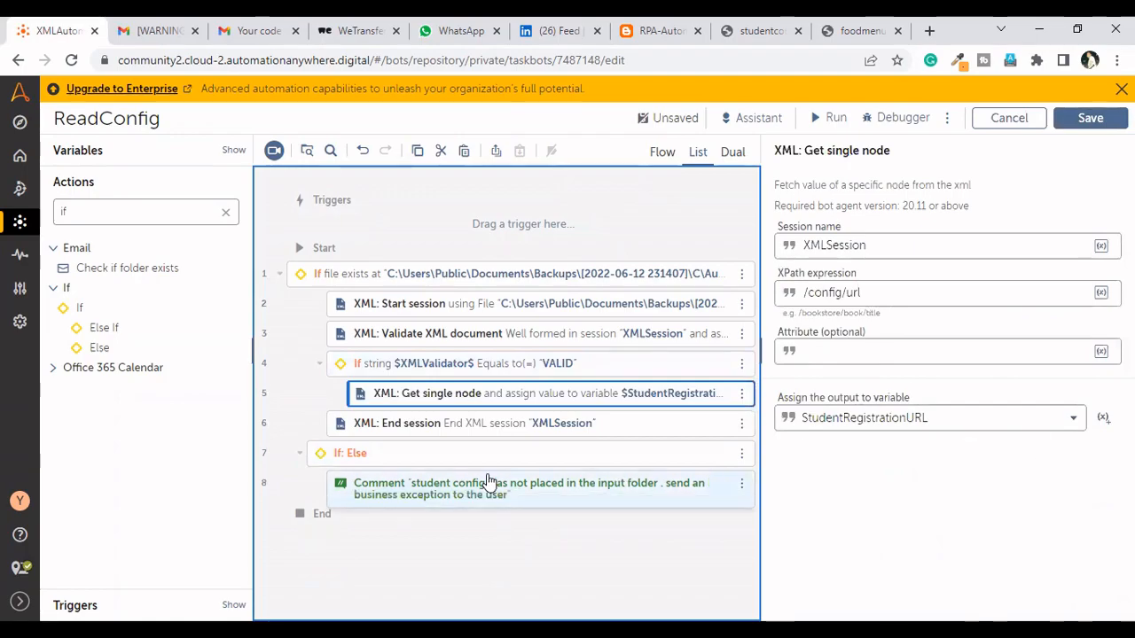
key("ctrl+v")
left_click(880, 288)
key("BackSpace")
key("BackSpace")
key("BackSpace")
key("BackSpace")
key("BackSpace")
key("BackSpace")
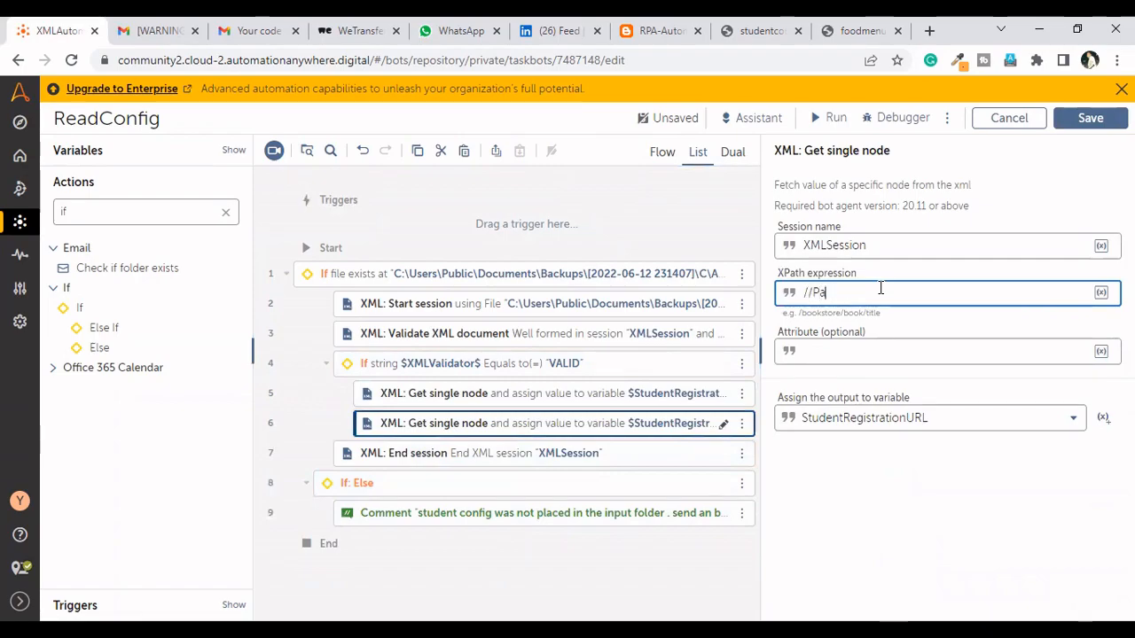
type("/Path")
left_click(1001, 424)
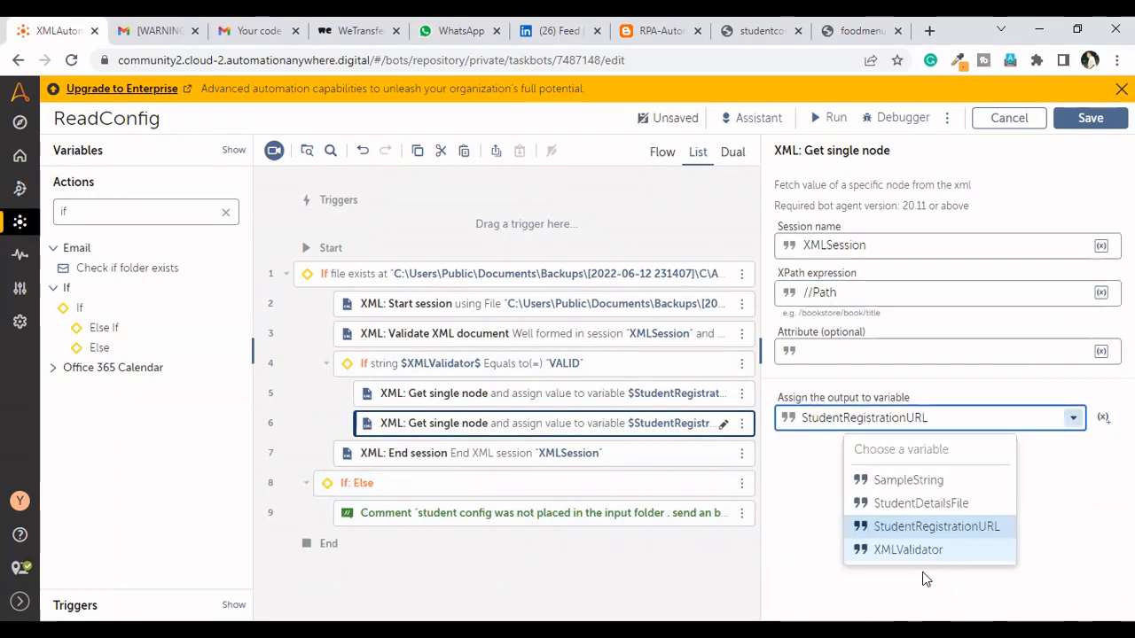
left_click(949, 503)
left_click(1090, 120)
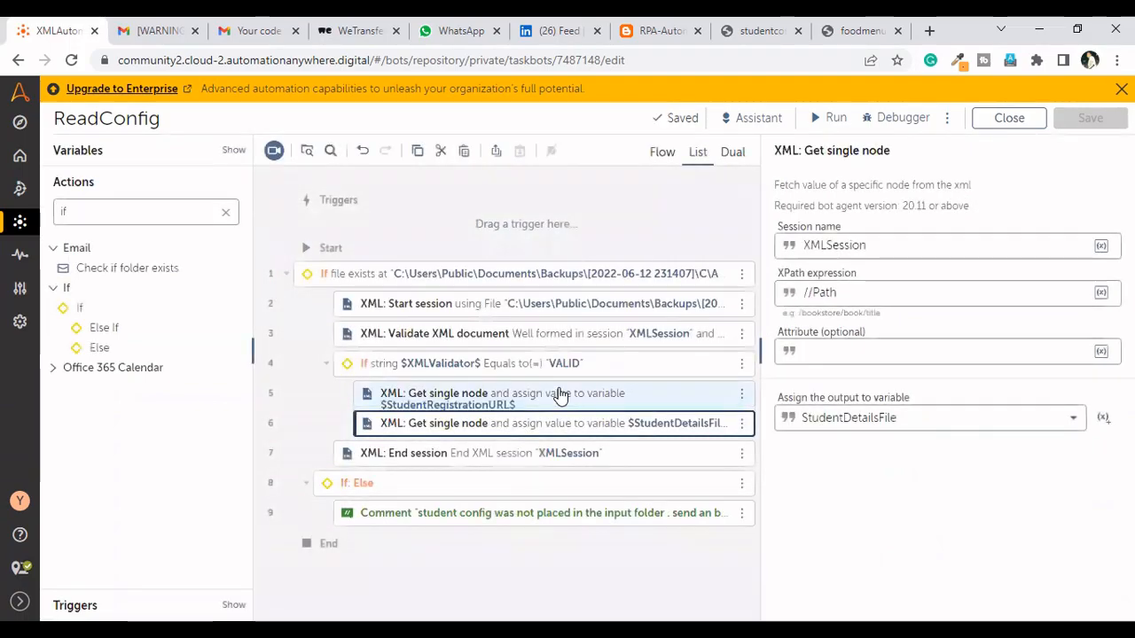
Add a Message box action after the second Get single node inside the XMLValidator If block
left_click(164, 211)
key("BackSpace")
key("BackSpace")
type("message")
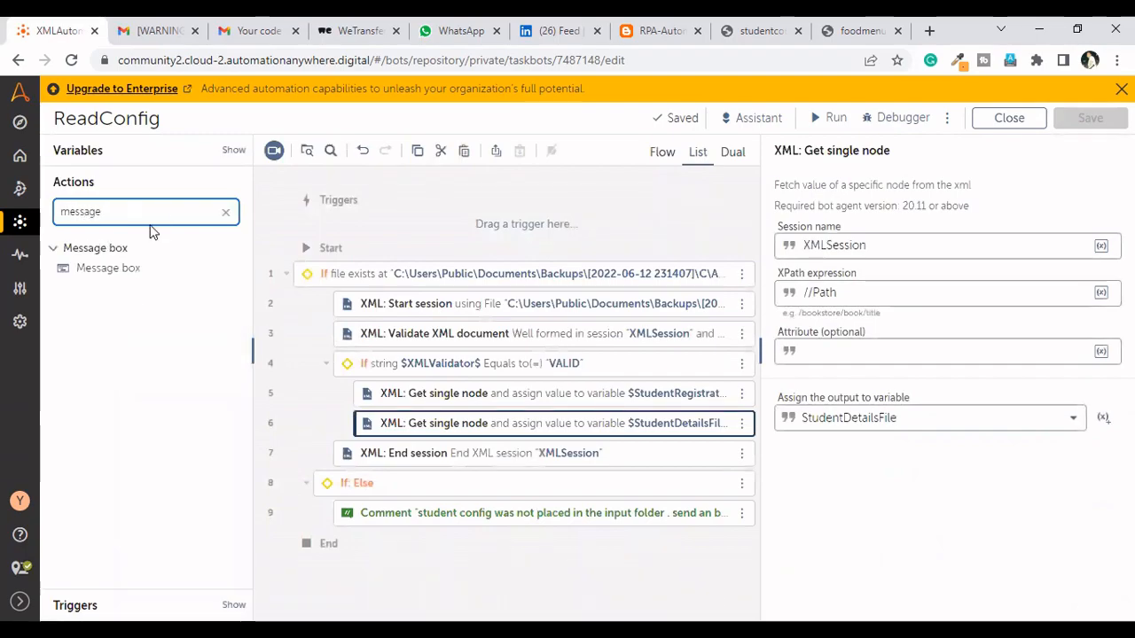
left_click_drag(100, 270, 509, 448)
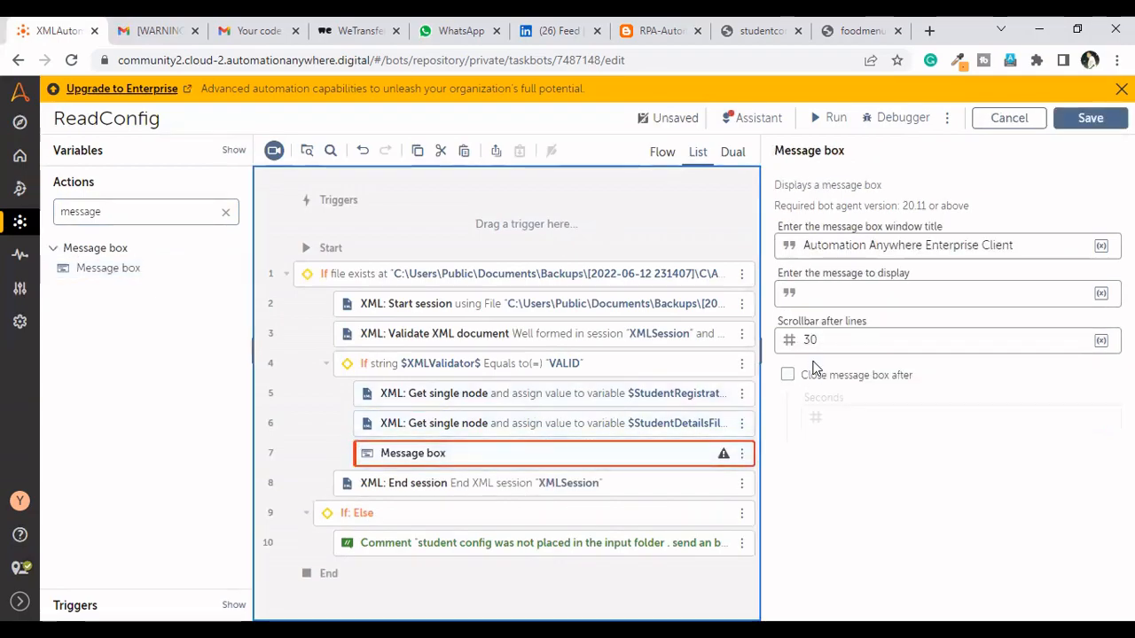
Set the message to display to $StudentRegistrationURL$ and $StudentDetailsFile$ on separate lines
left_click(828, 295)
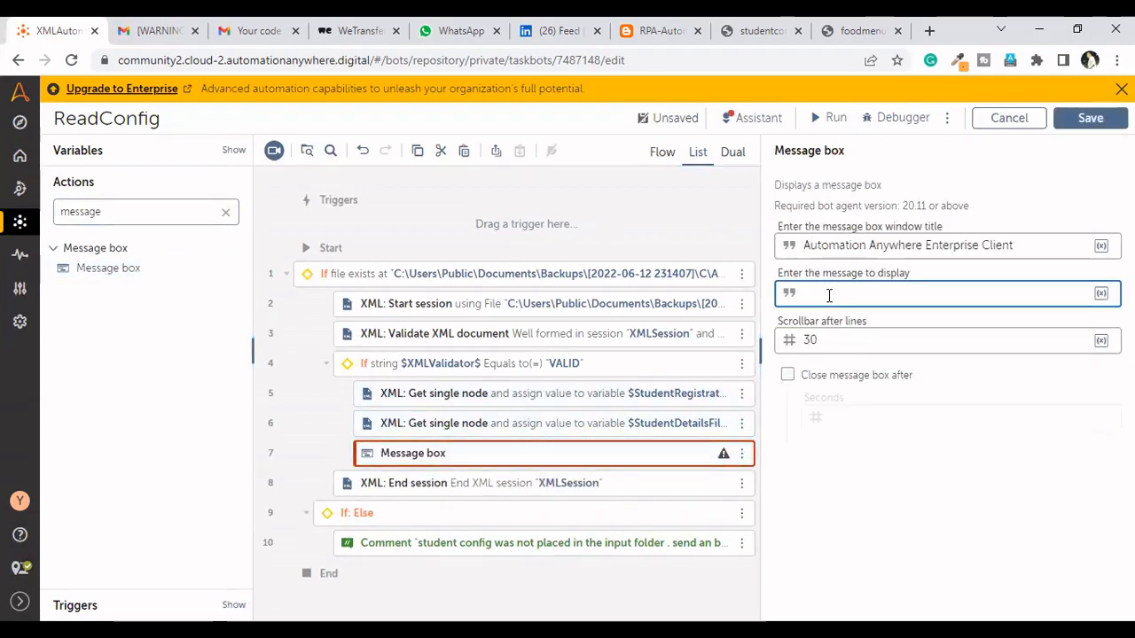
key("F2")
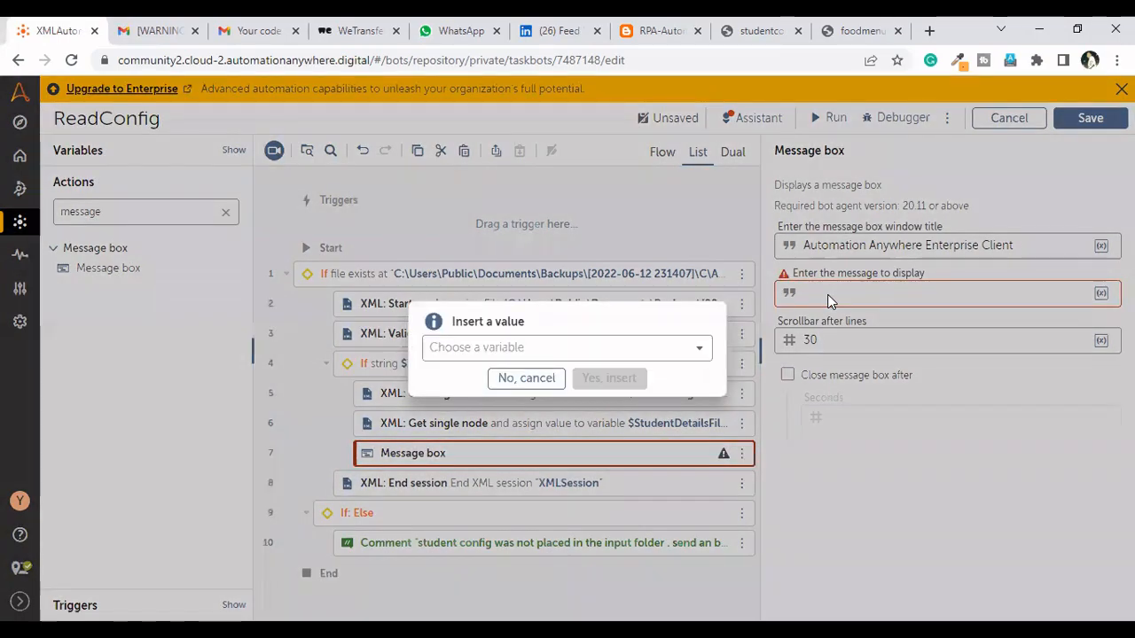
left_click(677, 355)
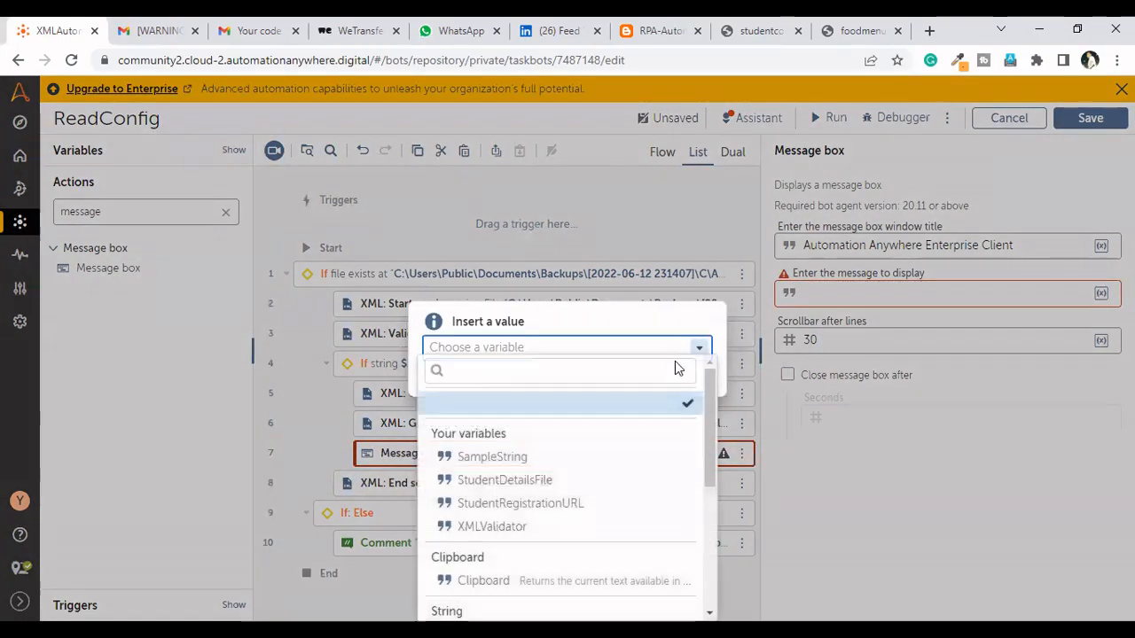
left_click(520, 503)
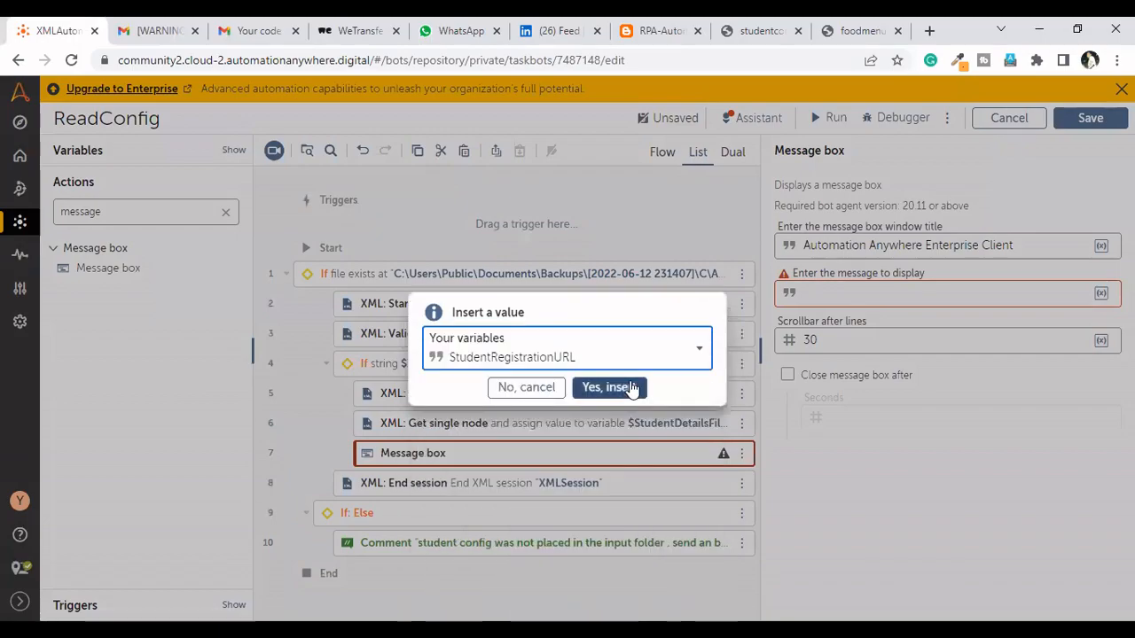
left_click(608, 385)
key("Return")
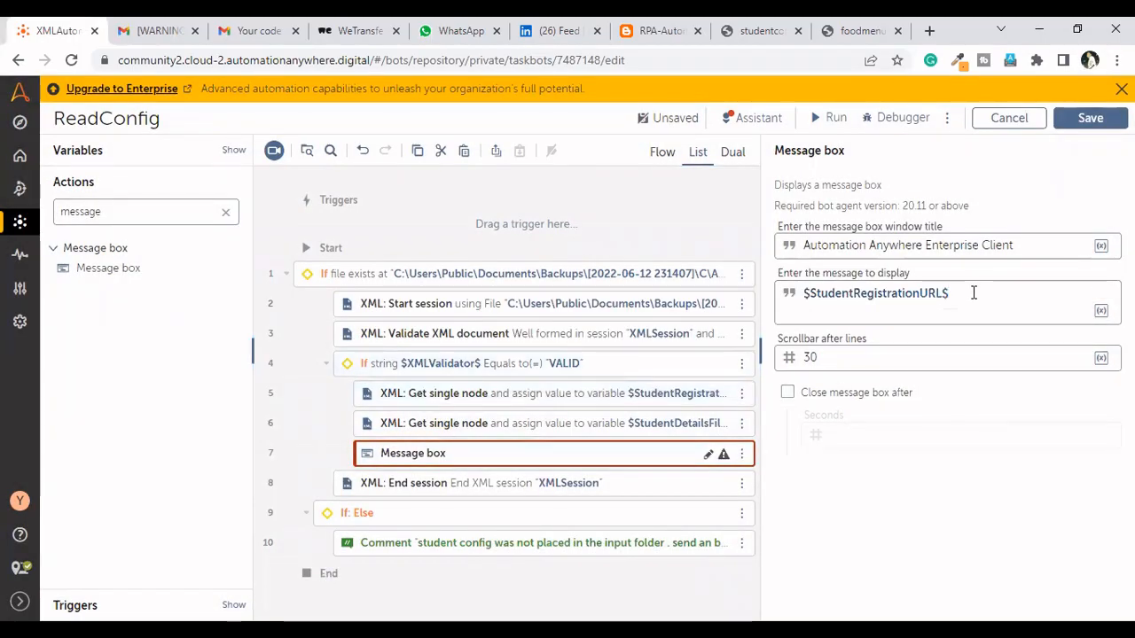
key("Return")
key("F2")
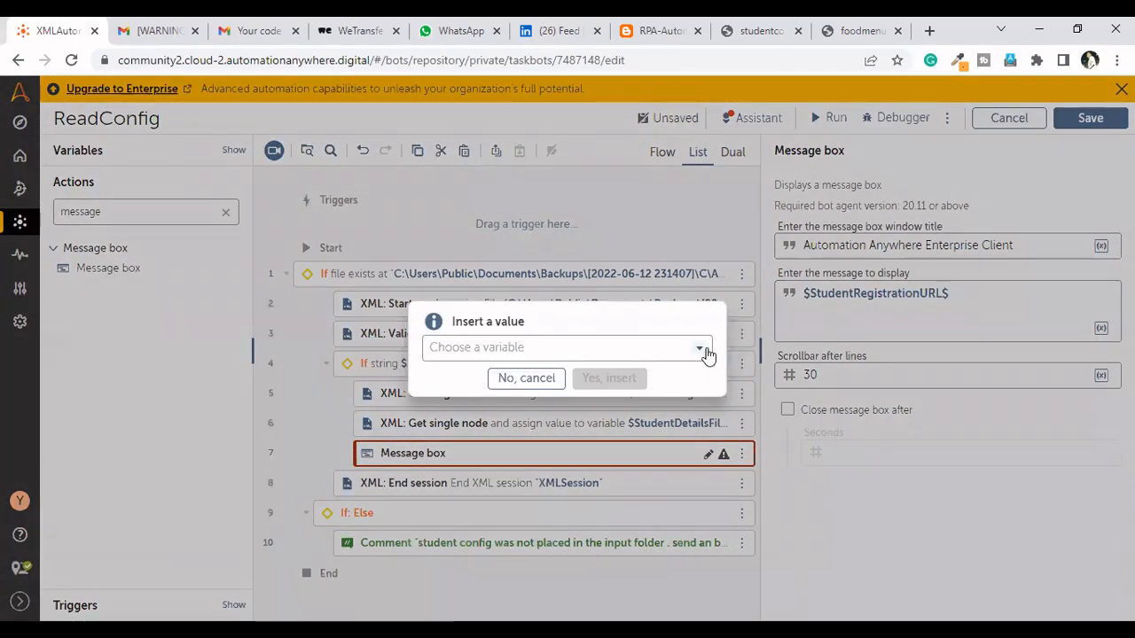
left_click(698, 349)
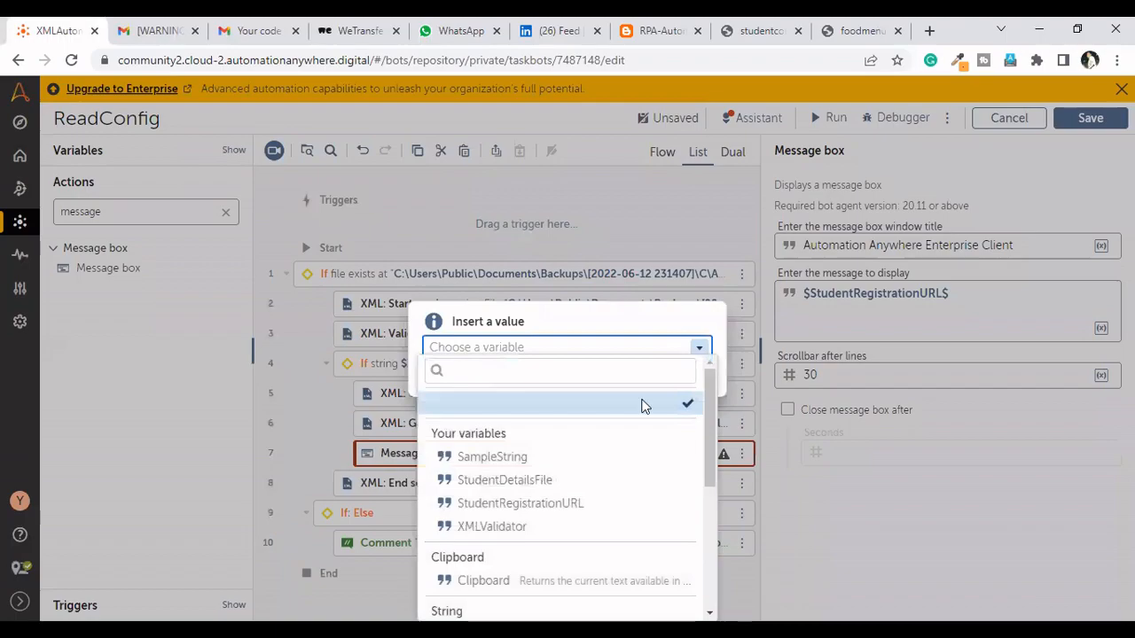
left_click(536, 480)
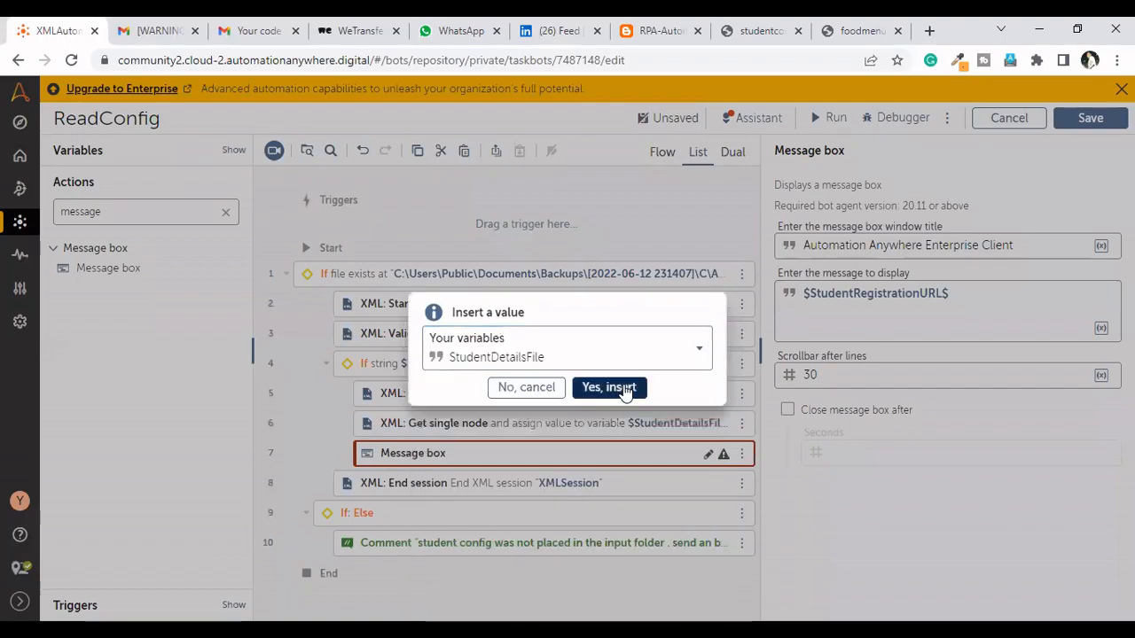
left_click(608, 387)
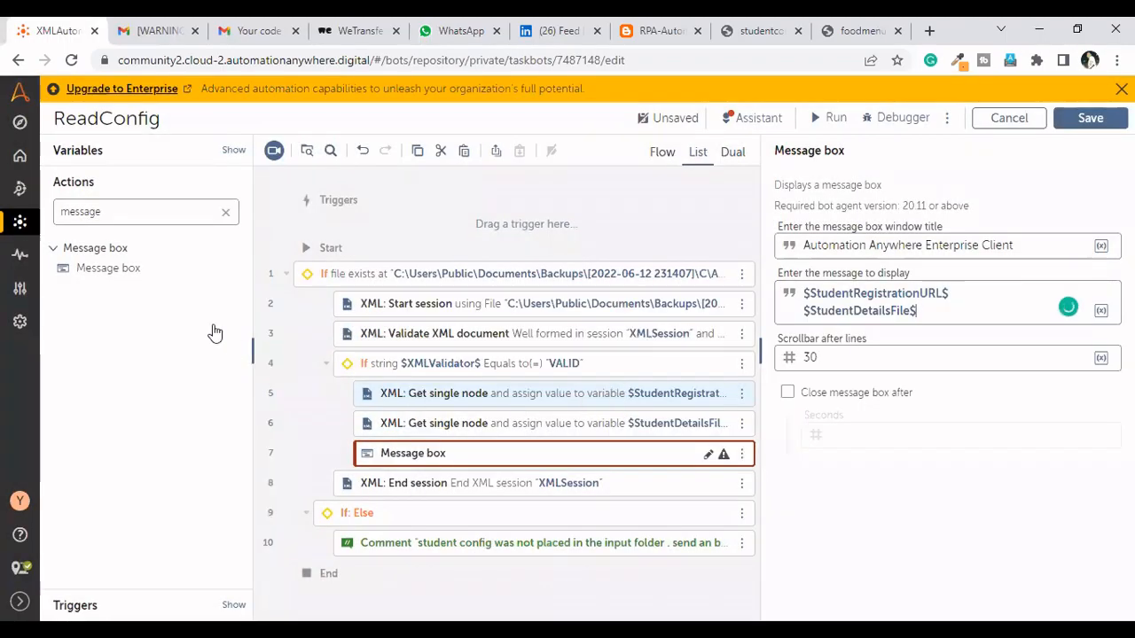
Try to add an Else branch below the message box in the list view, and save the bot
left_click(226, 213)
type("e")
key("BackSpace")
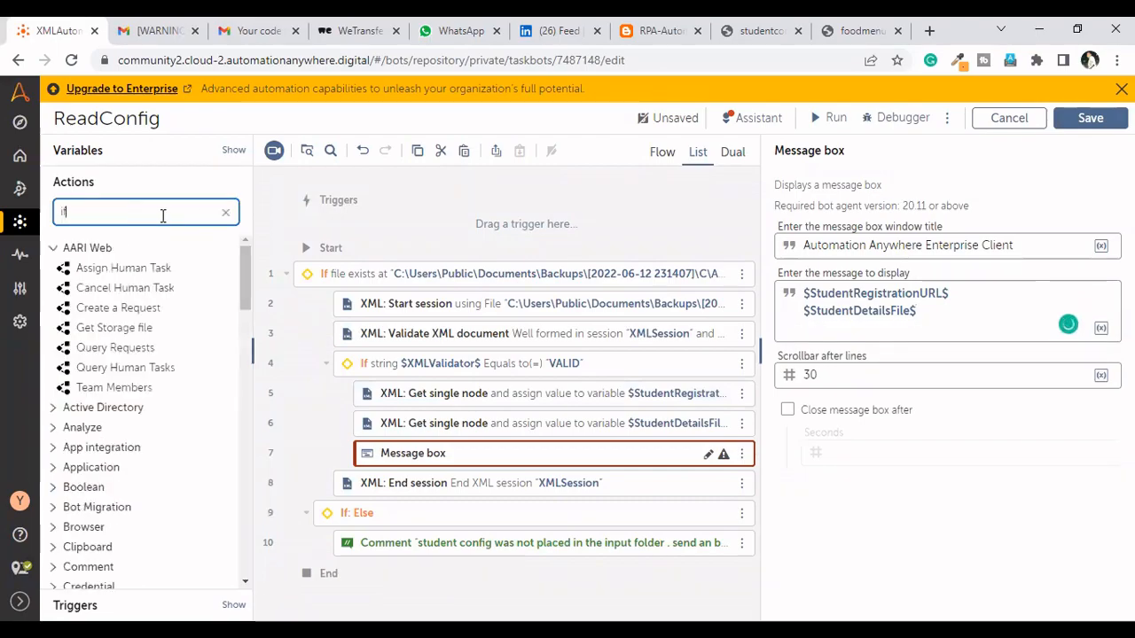
type("if")
left_click(55, 288)
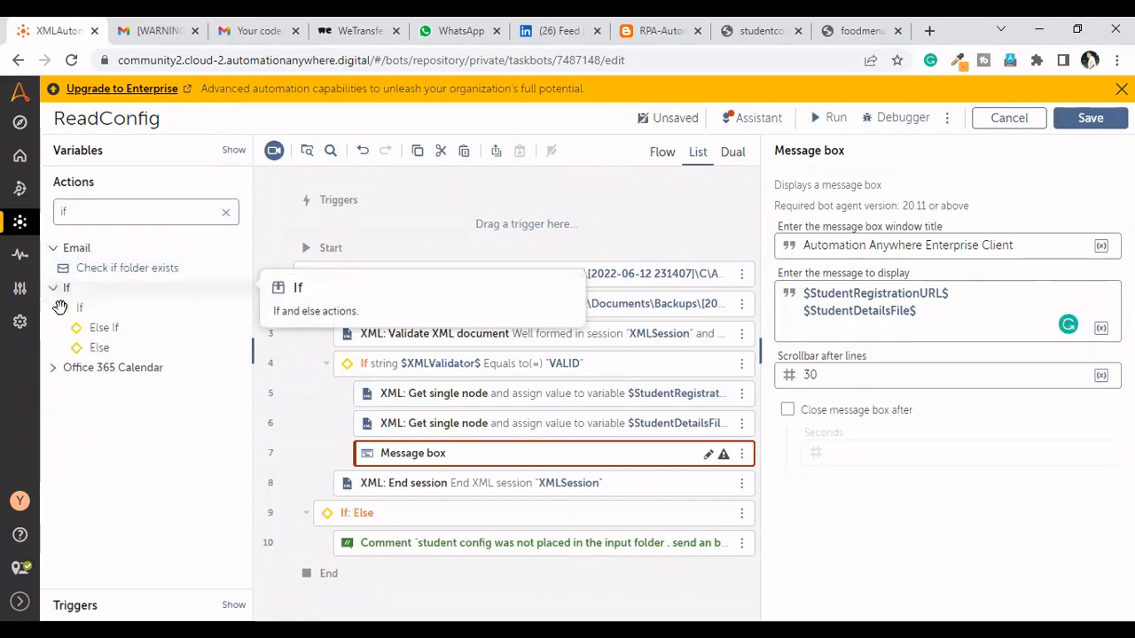
left_click_drag(95, 349, 405, 471)
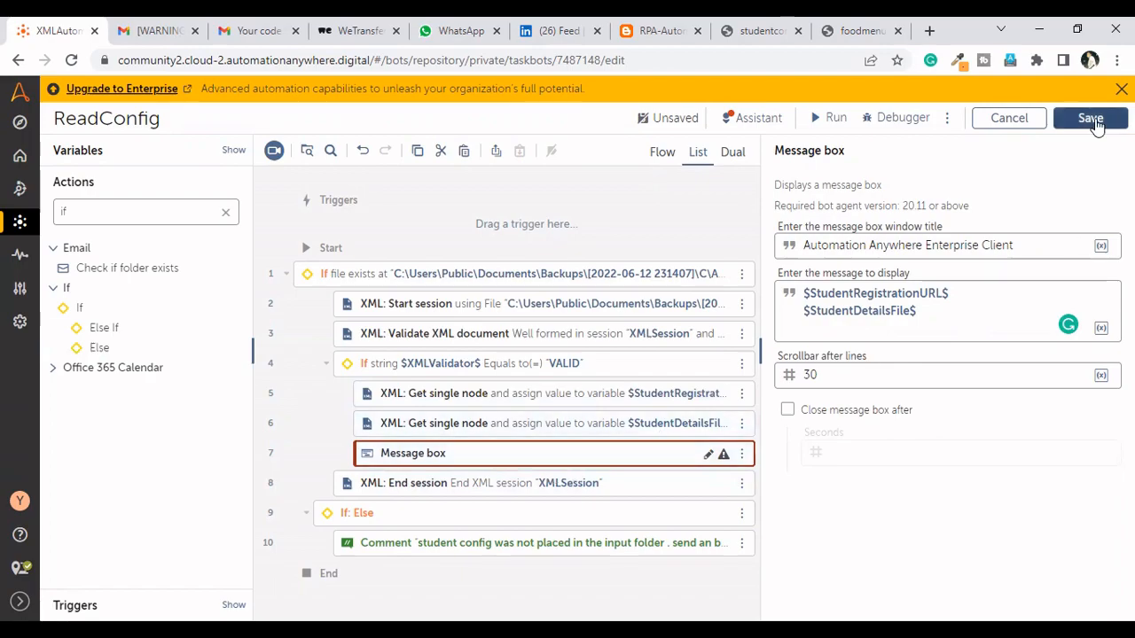
left_click(1091, 119)
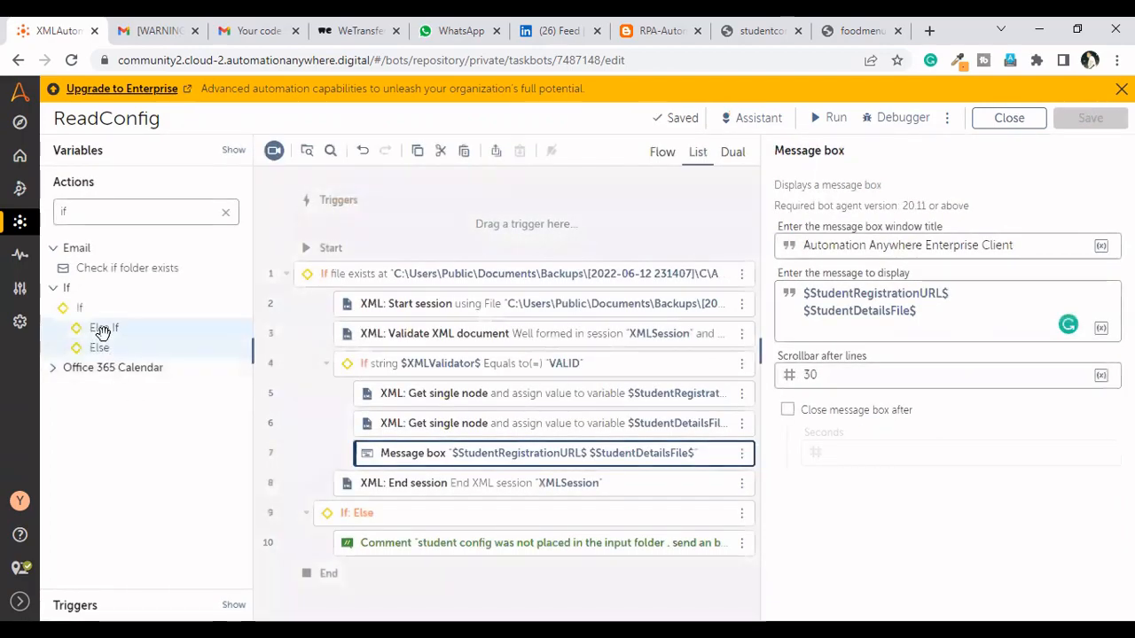
left_click_drag(146, 354, 446, 477)
Add an Else branch to the XMLValidator If block in the flow view and return to the list view
left_click(661, 151)
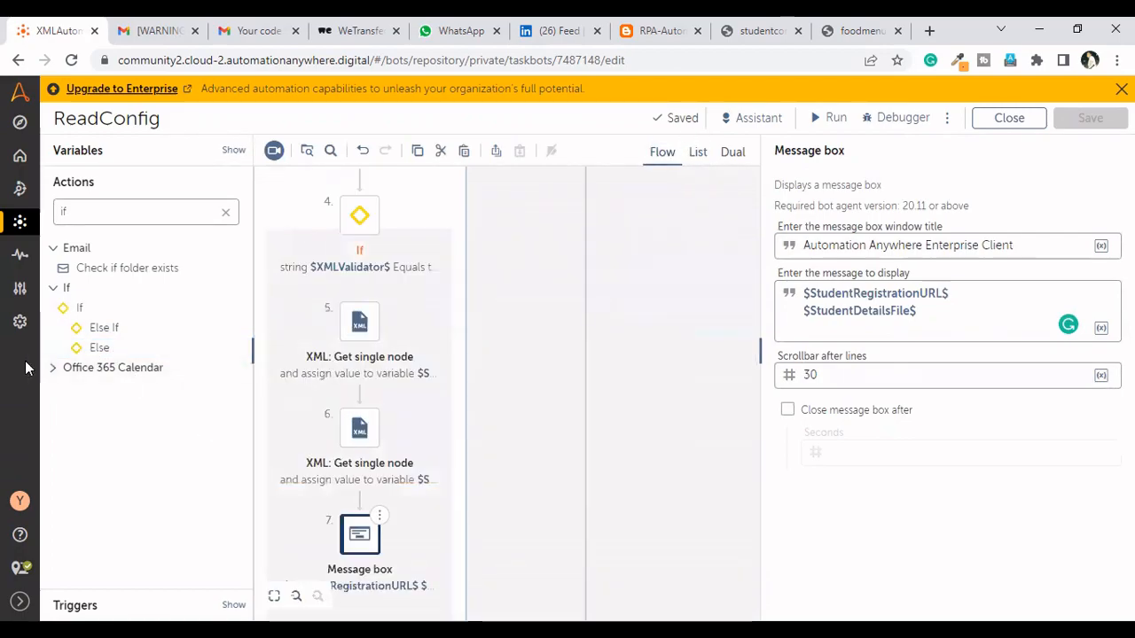
left_click_drag(99, 348, 226, 291)
left_click_drag(409, 215, 555, 258)
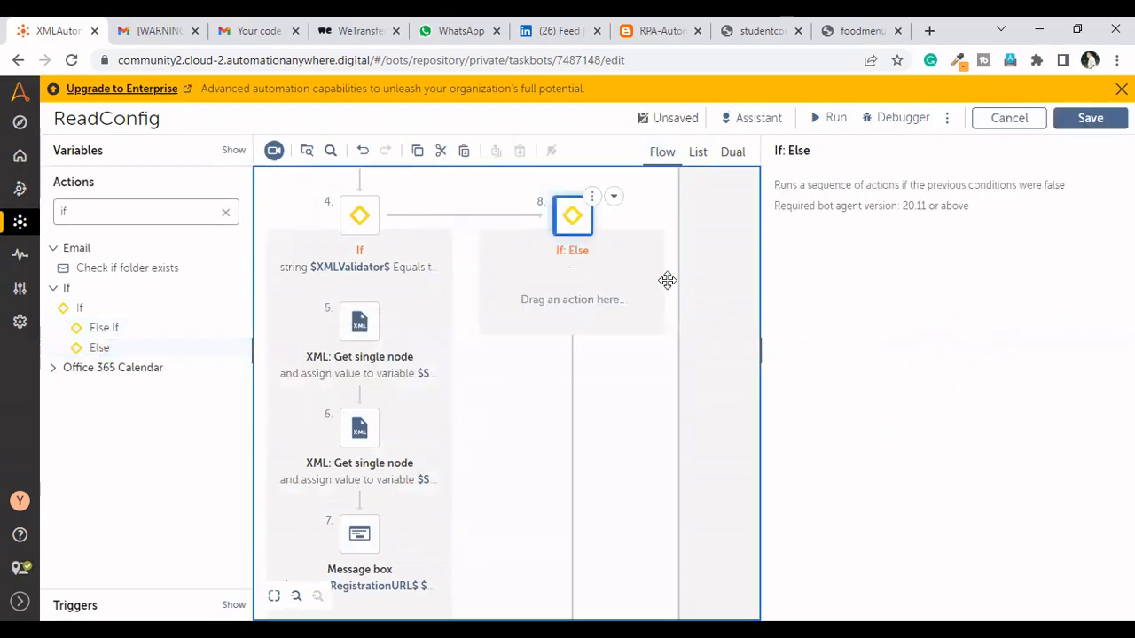
left_click(699, 155)
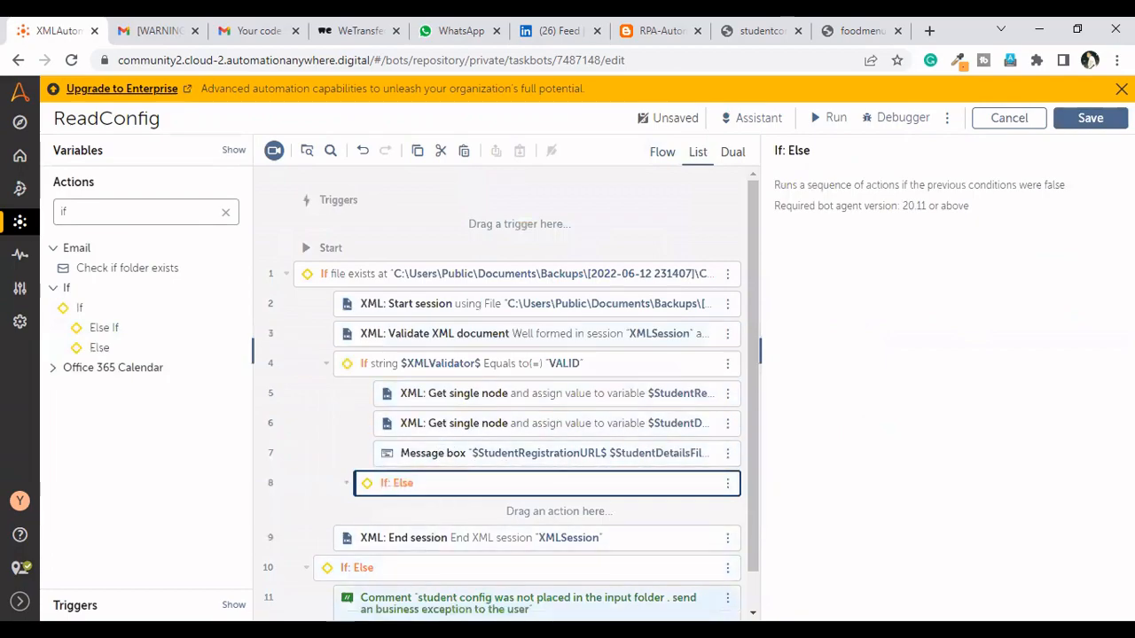
Copy the comment from the outer Else branch into the empty Else branch of the XMLValidator If block
left_click(528, 603)
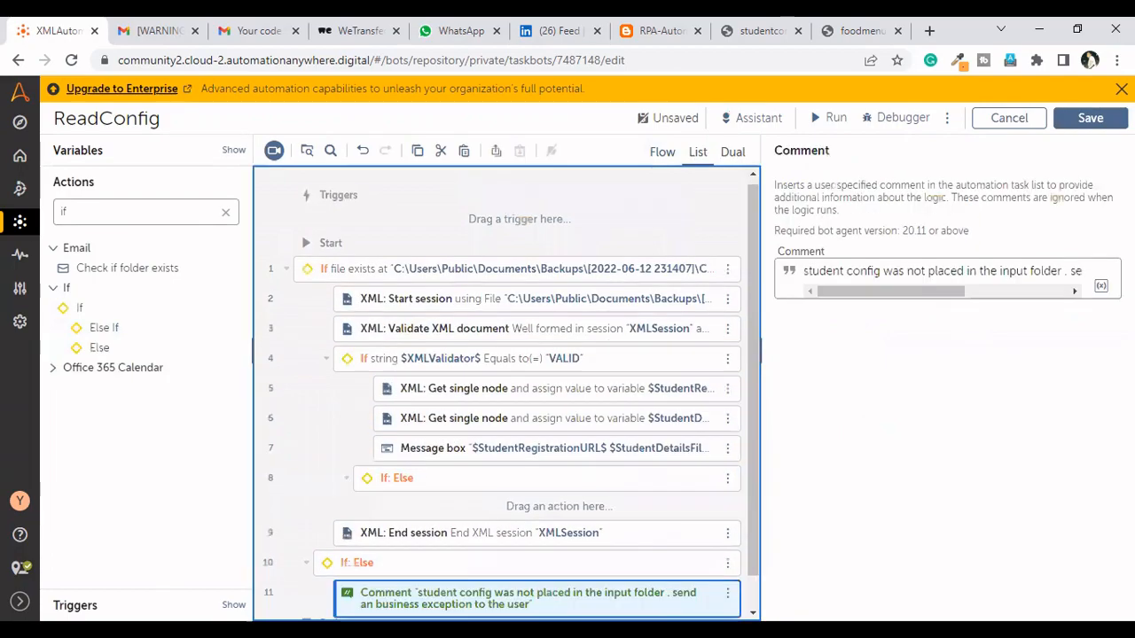
left_click(534, 512)
key("ctrl+v")
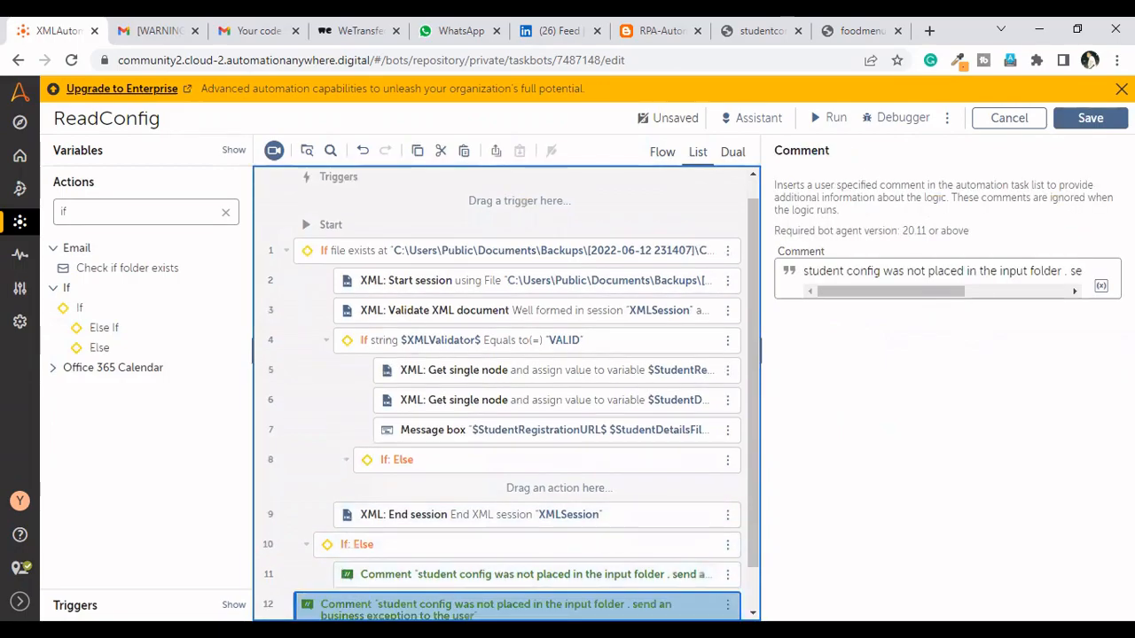
left_click_drag(523, 493, 522, 494)
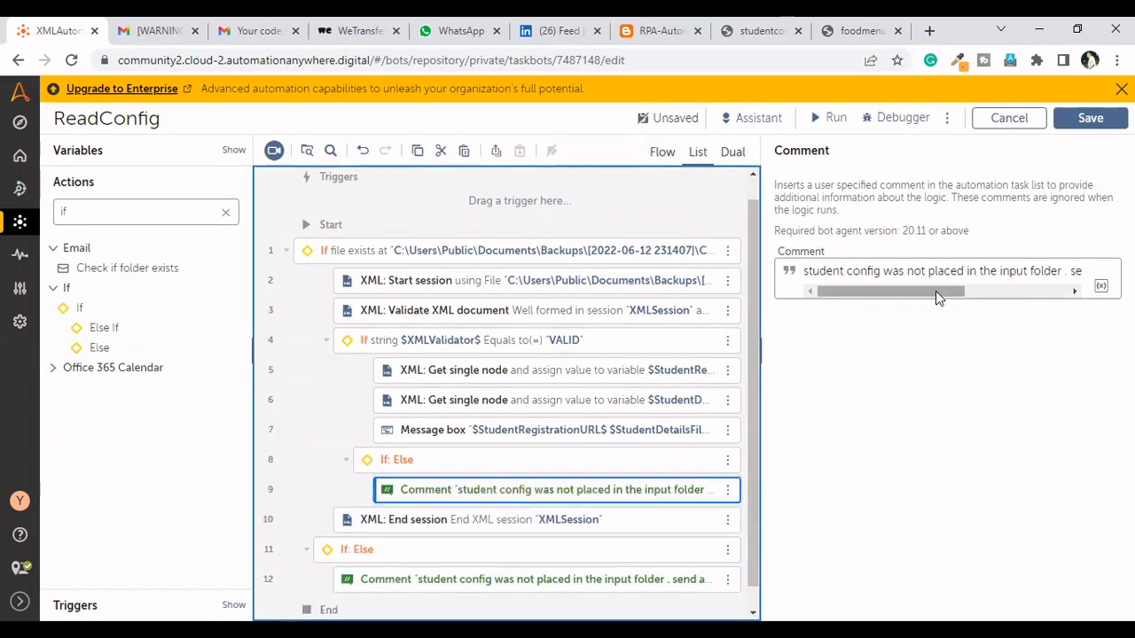
Reword the inner Else branch's comment to begin "student config was in ivalid format", keeping the business exception text, and save the bot
left_click(907, 296)
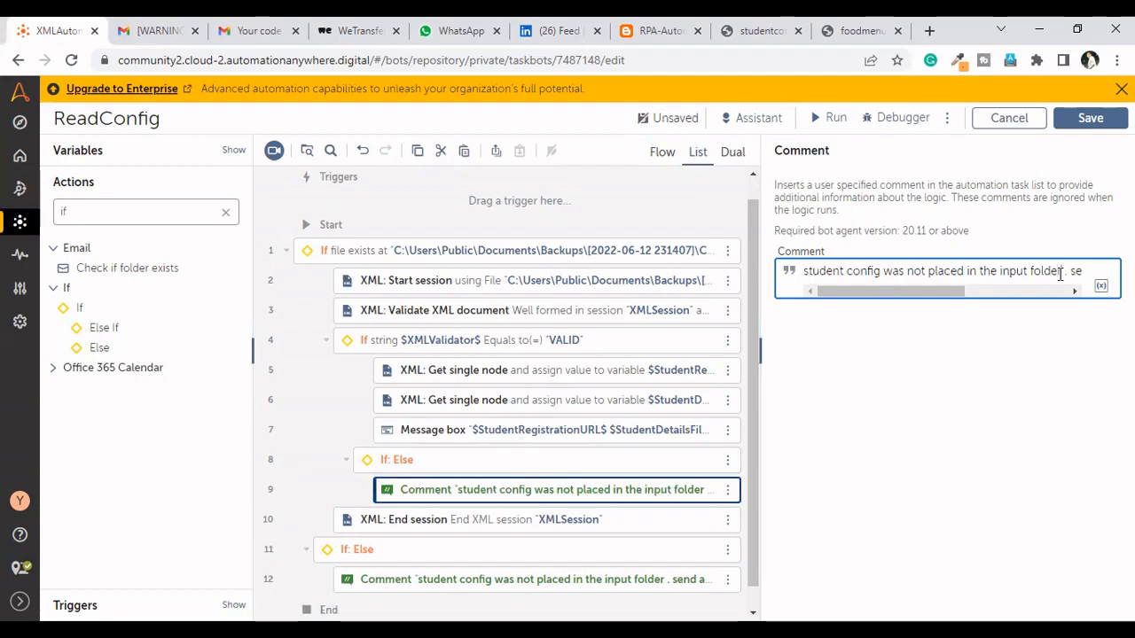
key("BackSpace")
key("BackSpace")
key("BackSpace")
key("BackSpace")
key("BackSpace")
key("BackSpace")
key("BackSpace")
key("BackSpace")
key("BackSpace")
key("BackSpace")
key("BackSpace")
key("BackSpace")
key("BackSpace")
key("BackSpace")
key("BackSpace")
key("BackSpace")
key("BackSpace")
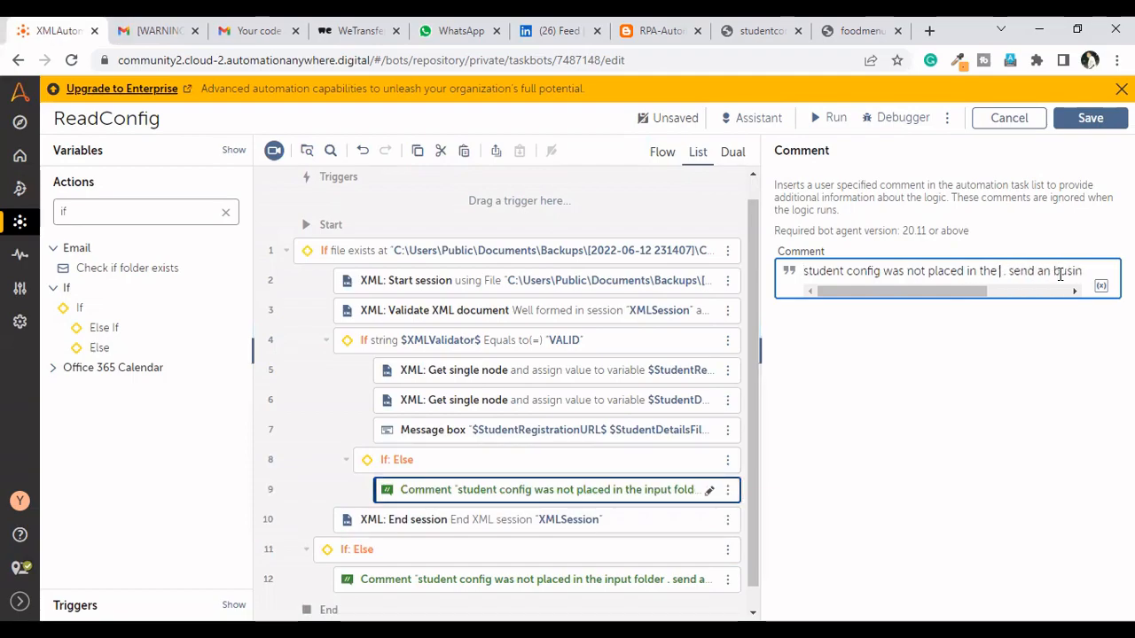
key("BackSpace")
key("BackSpace")
key("BackSpace")
key("BackSpace")
key("BackSpace")
key("BackSpace")
key("BackSpace")
key("BackSpace")
key("BackSpace")
key("BackSpace")
key("BackSpace")
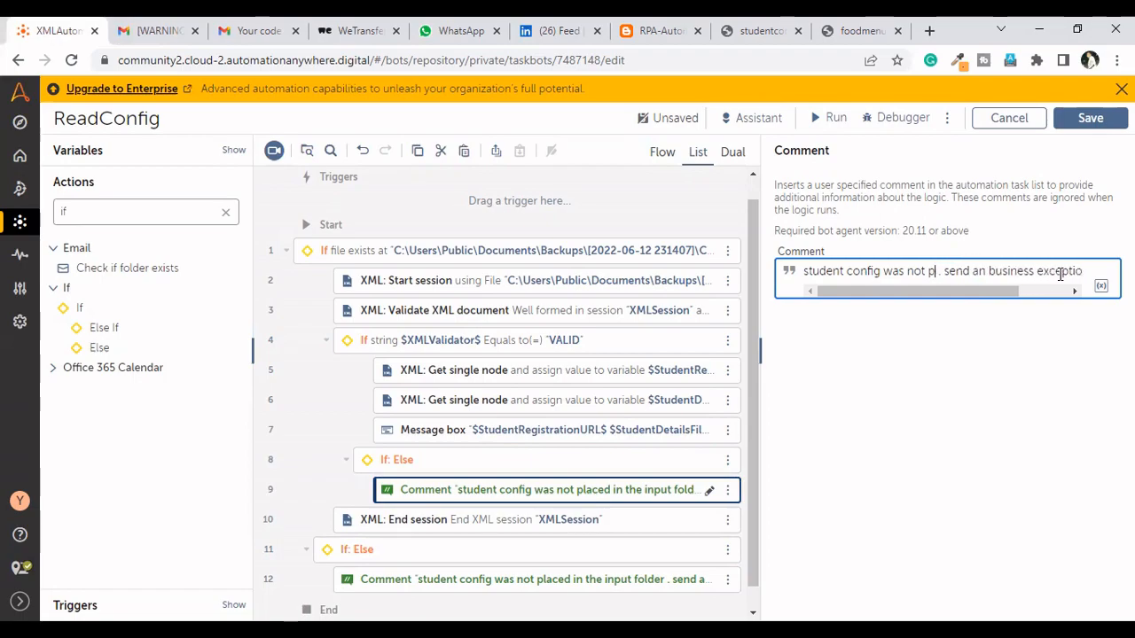
key("BackSpace")
key("BackSpace")
type("in In")
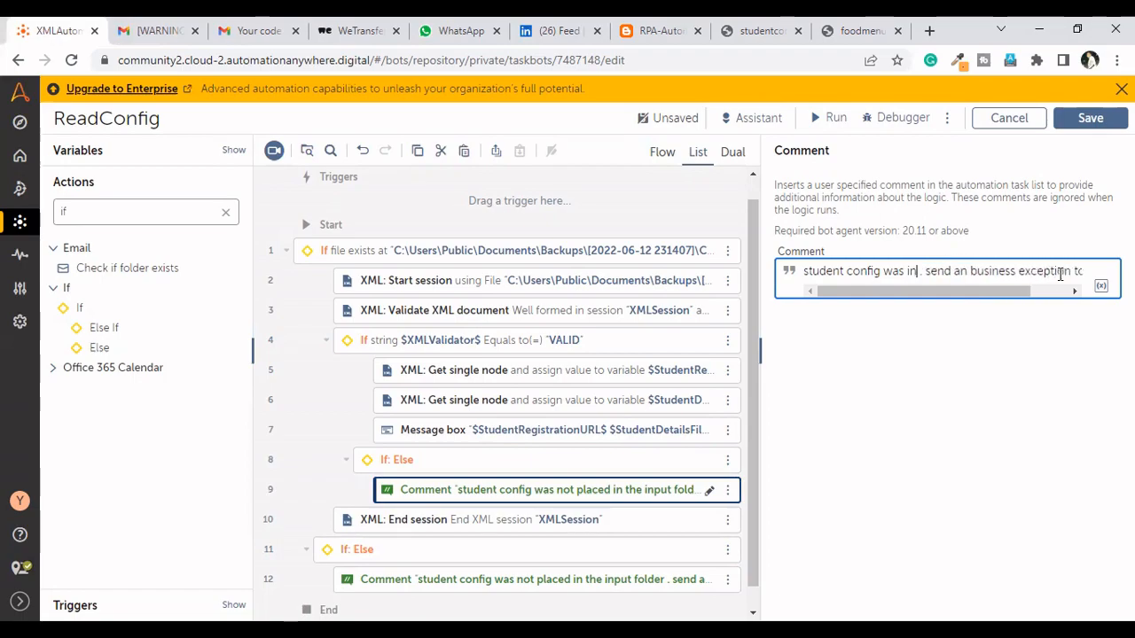
key("BackSpace")
key("BackSpace")
type("ivalid")
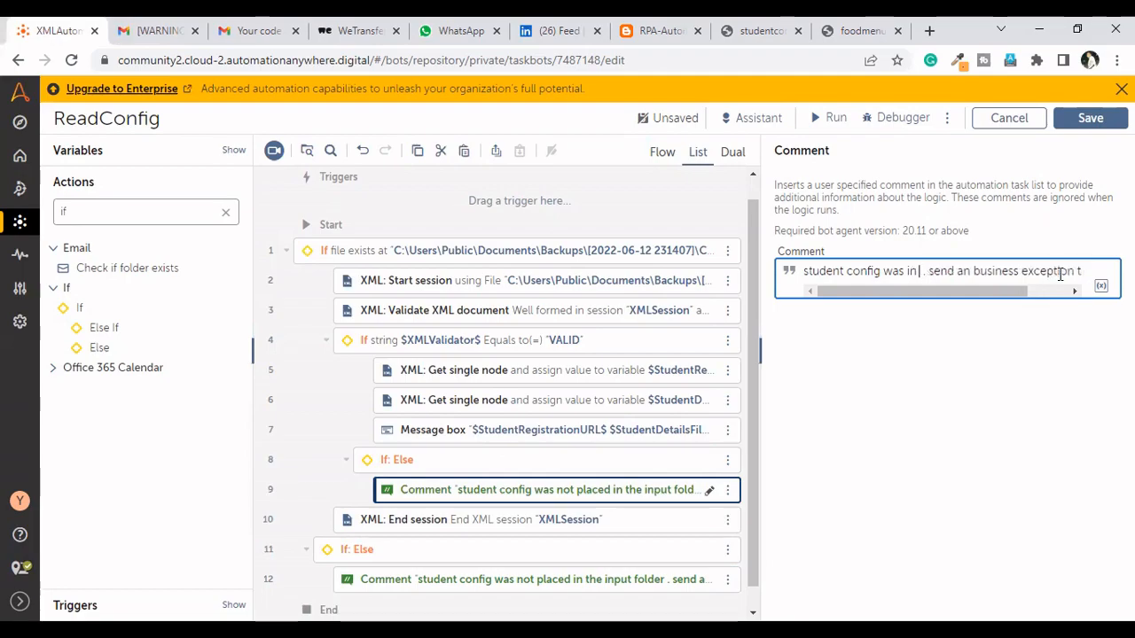
type(" format")
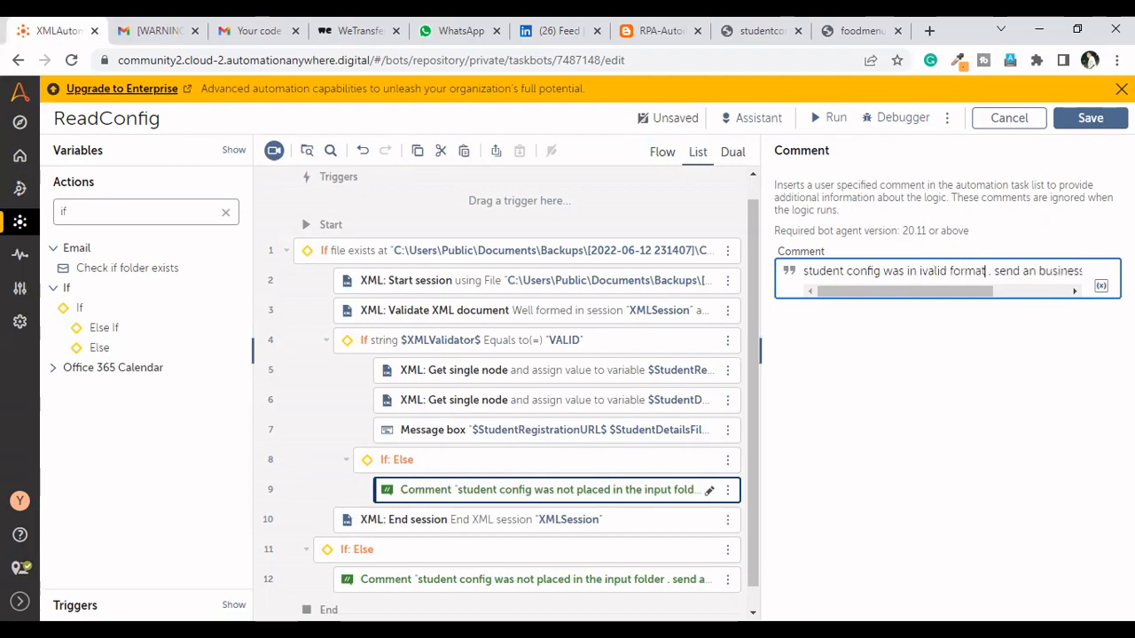
left_click(1088, 118)
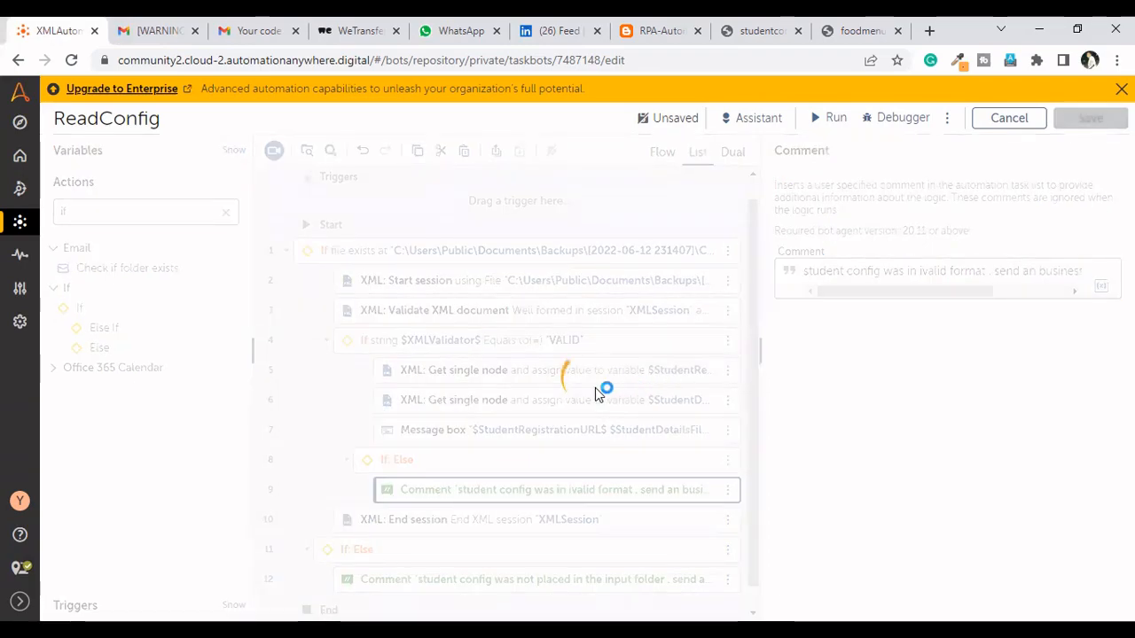
Set the message box to close after 10 seconds and change its window title to "Config Details"
left_click(540, 431)
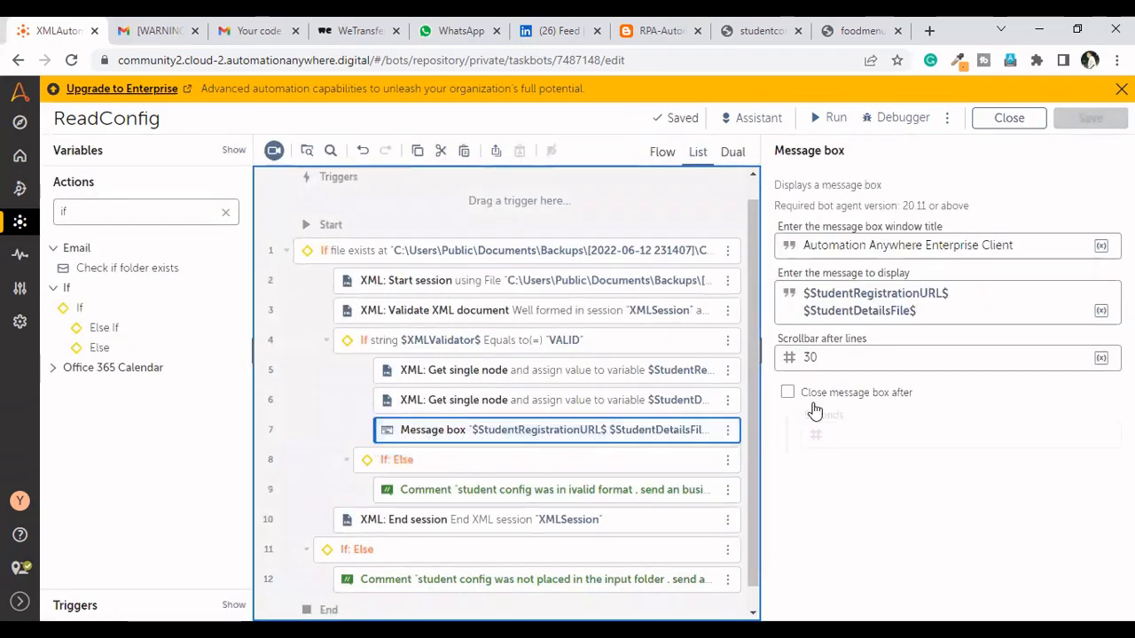
left_click(787, 392)
left_click(855, 435)
type("10")
triple_click(1041, 247)
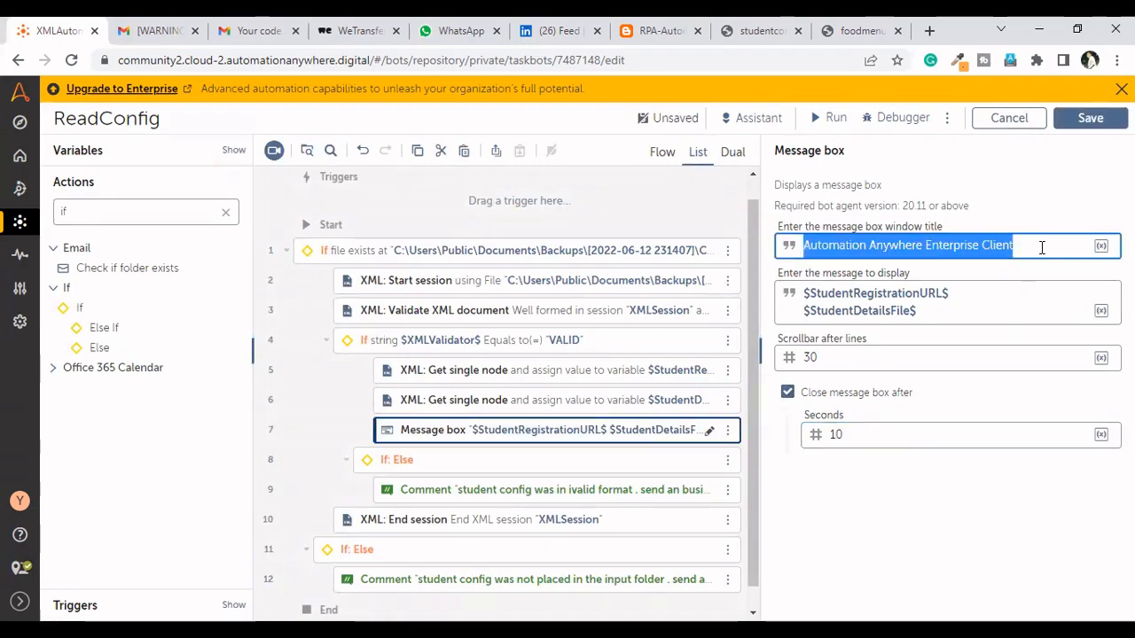
type("Config Details")
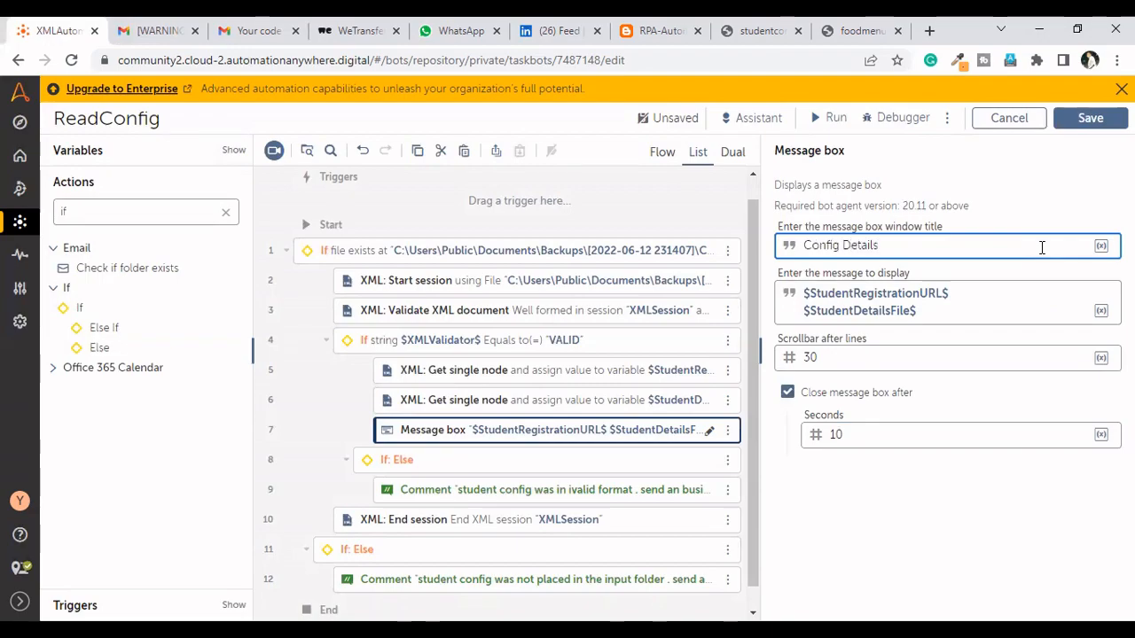
Save the bot with the updated message box, run it, and dismiss the run result
left_click(1097, 117)
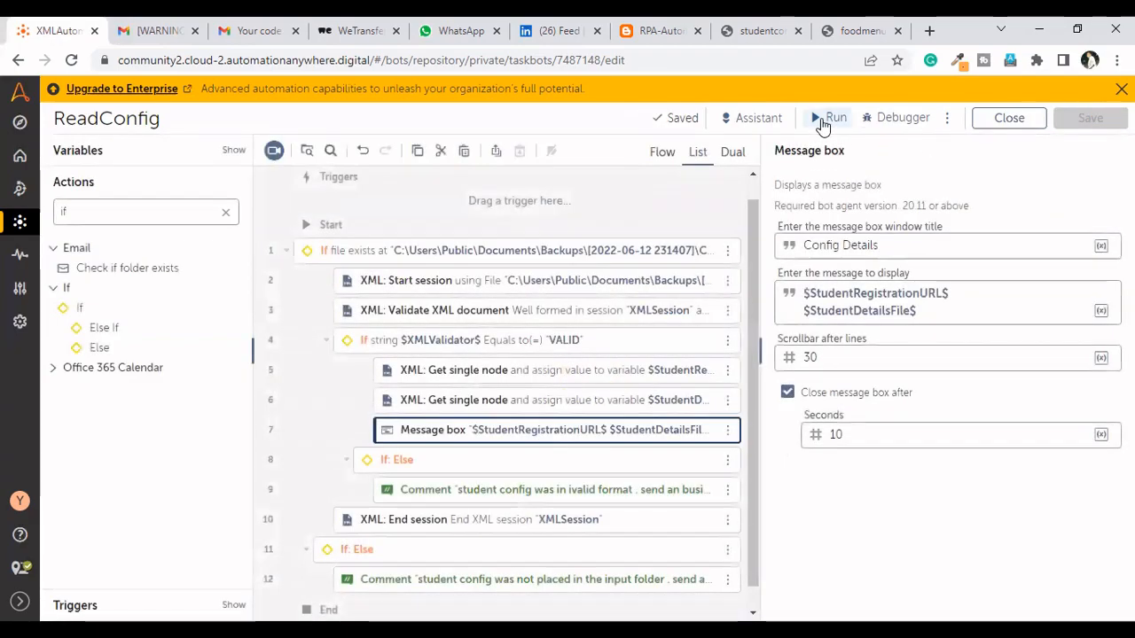
left_click(821, 120)
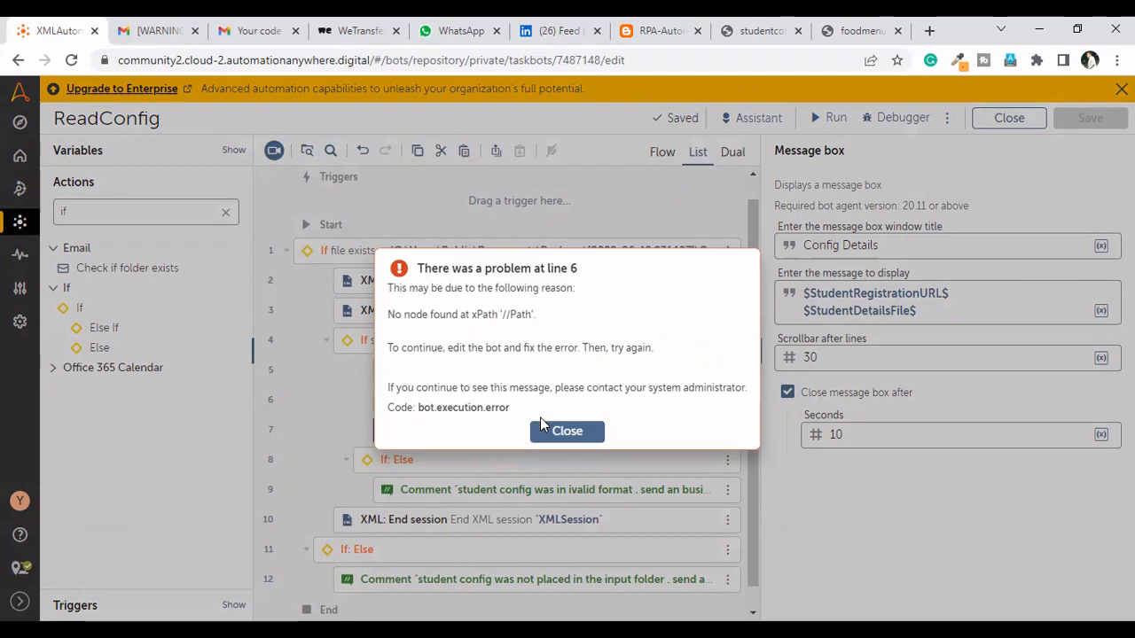
left_click(542, 430)
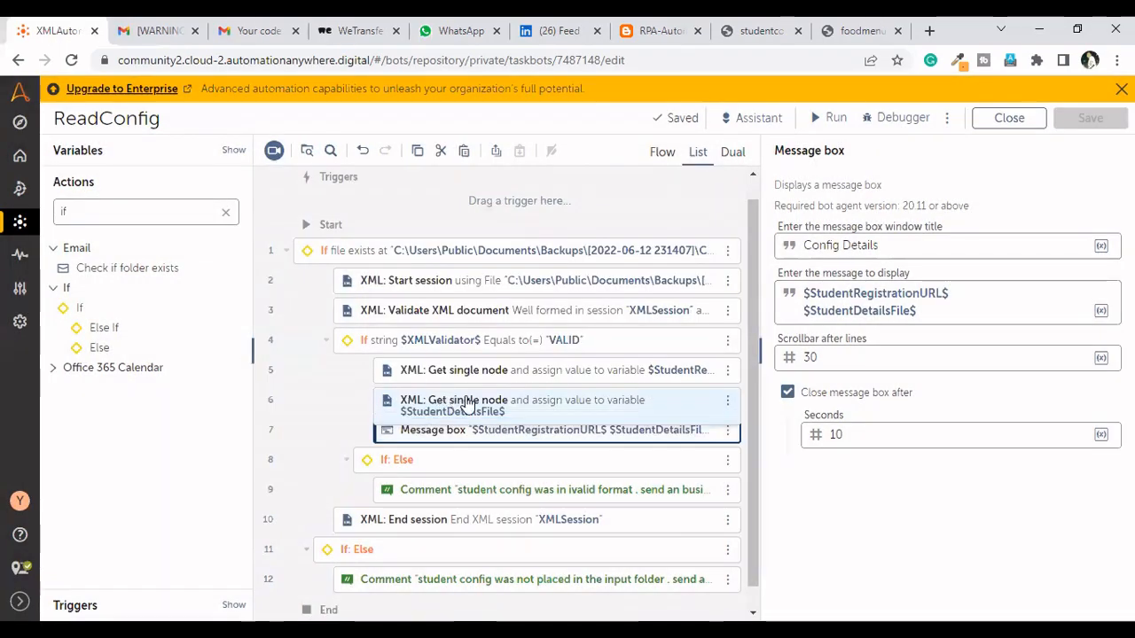
Set the XPath expression to //path in the Get single node action that assigns StudentDetailsFile
left_click(434, 400)
double_click(820, 292)
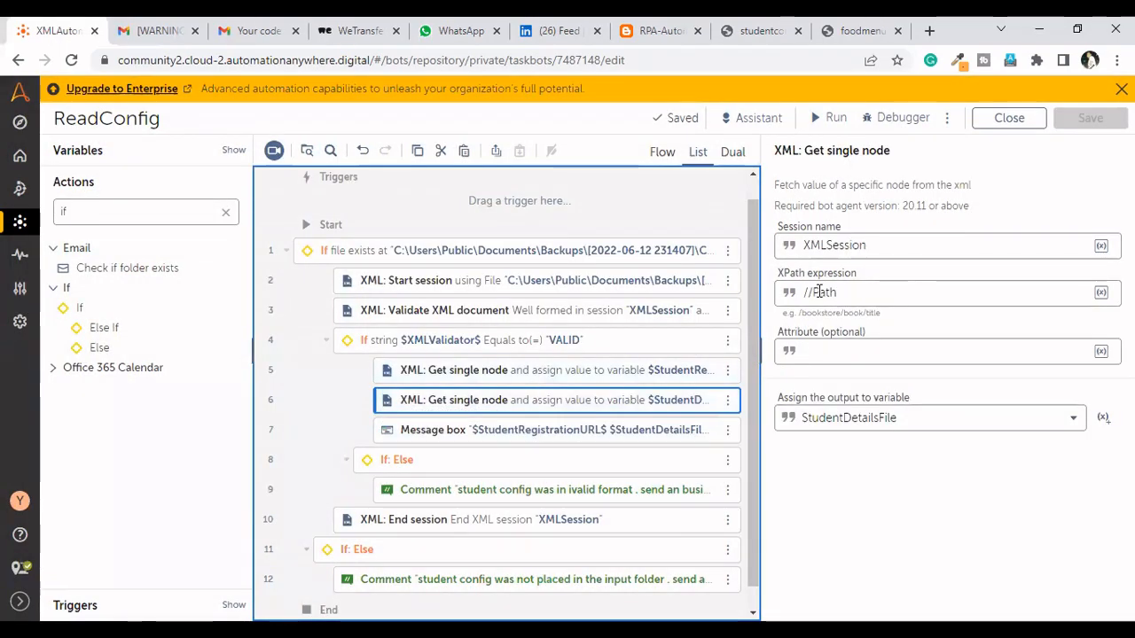
type("path")
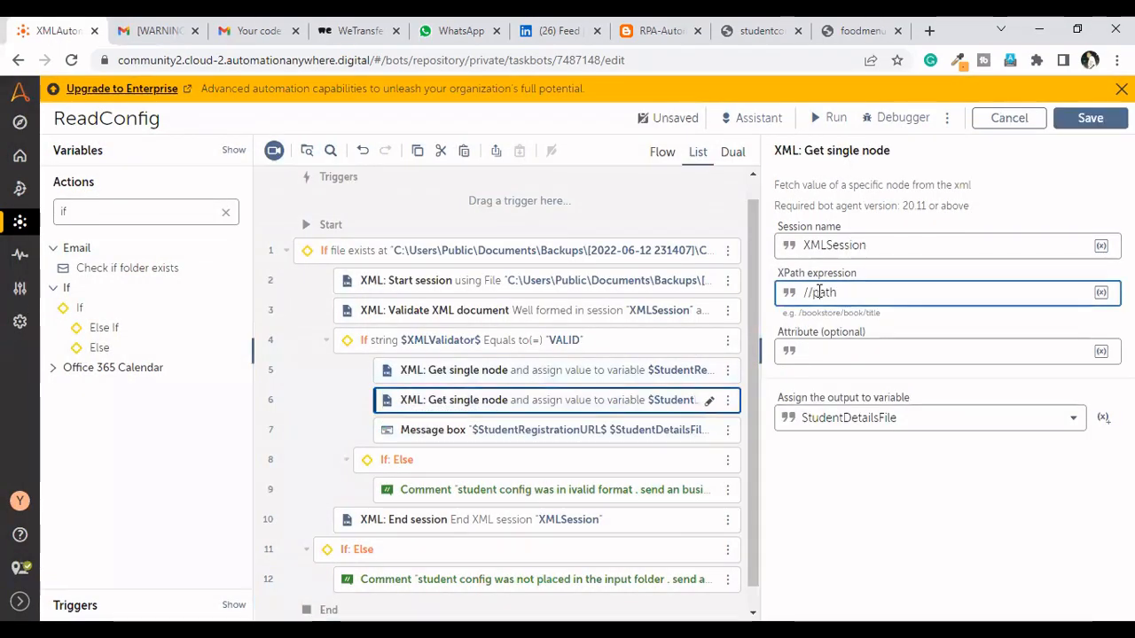
Run the bot again with the corrected XPath and close the run result dialog
left_click(821, 120)
left_click(762, 31)
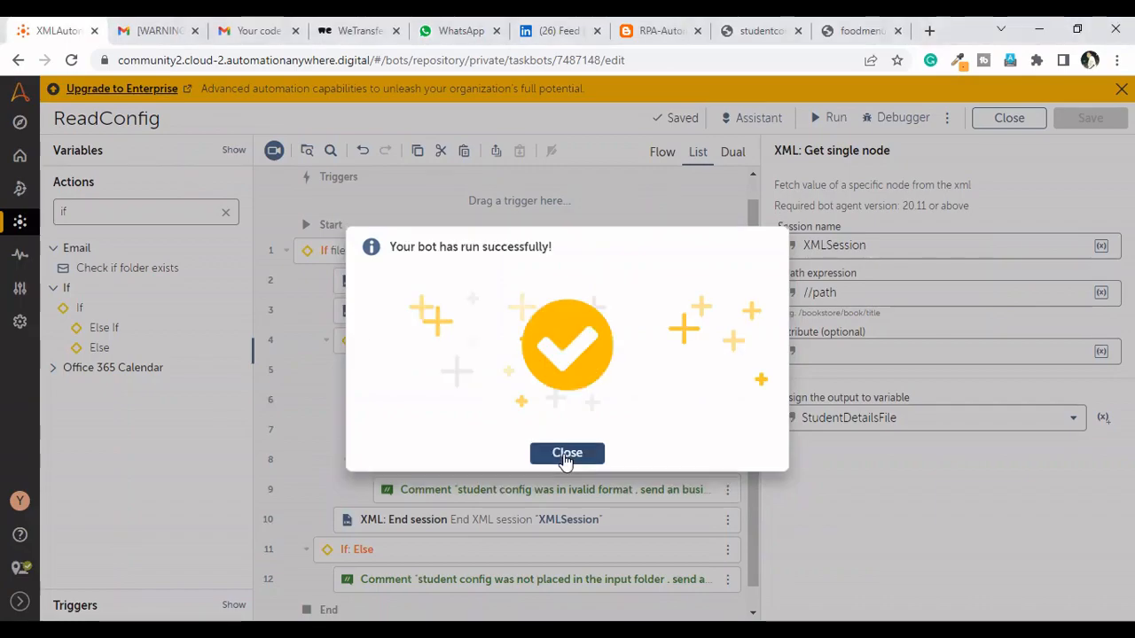
left_click(565, 454)
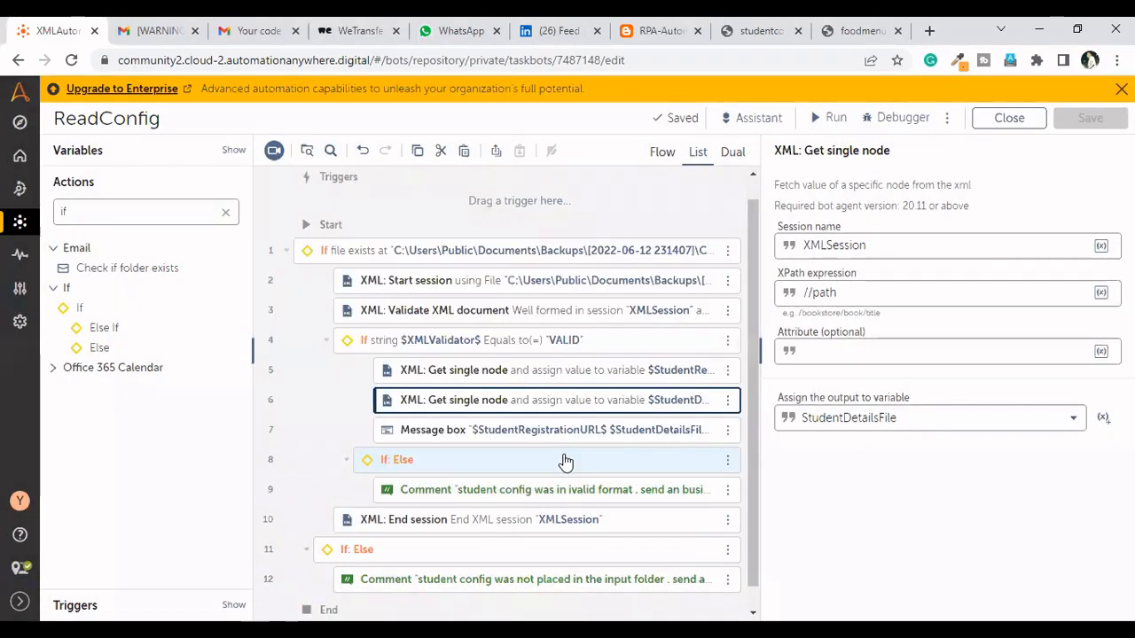